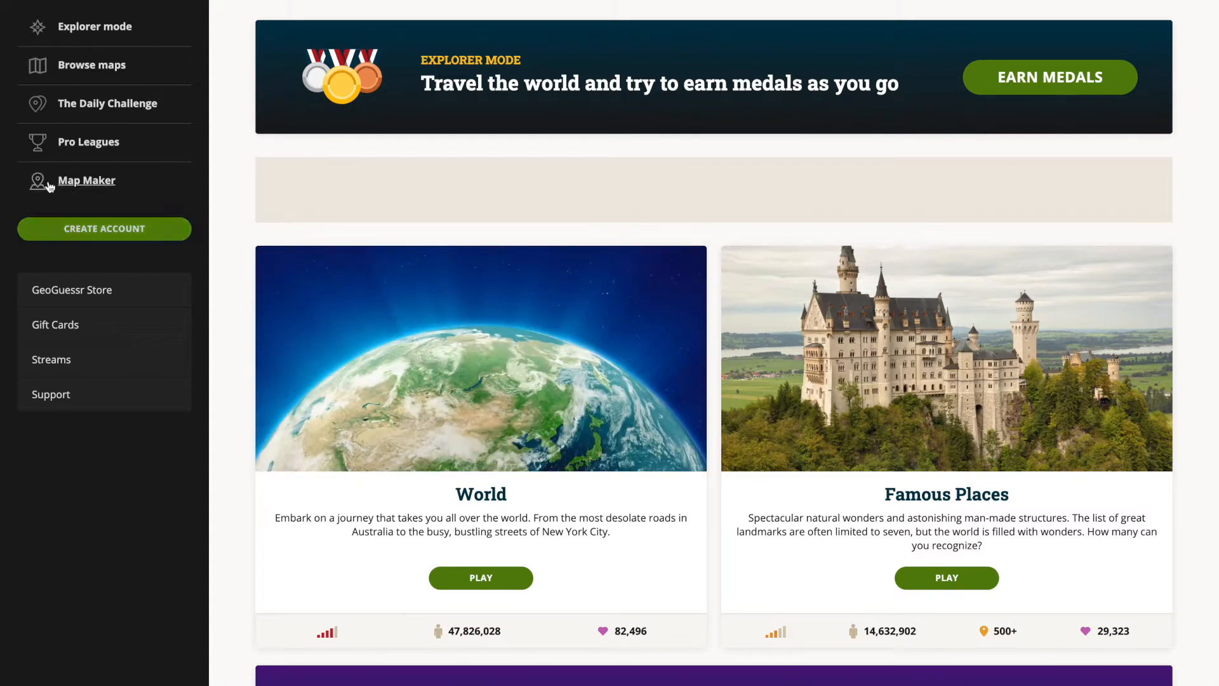
Step: Open Map Maker and try out handpicked locations by placing two points in the United States
left_click(100, 185)
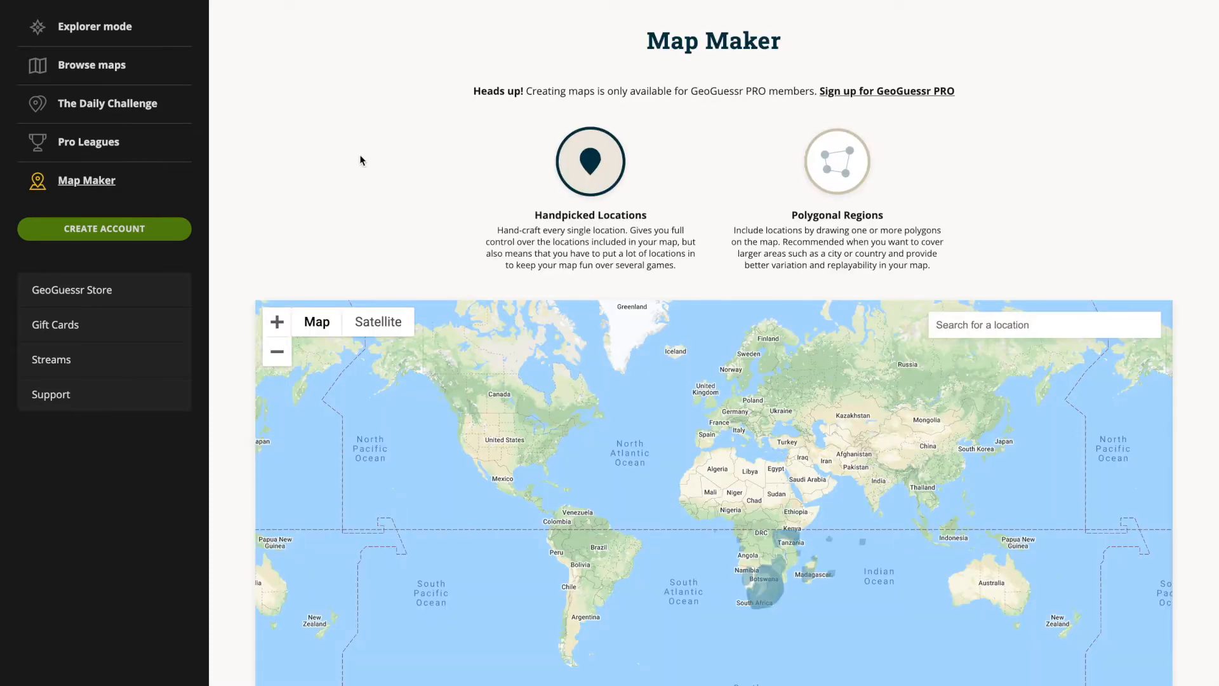
scroll(226, 163, "down", 1)
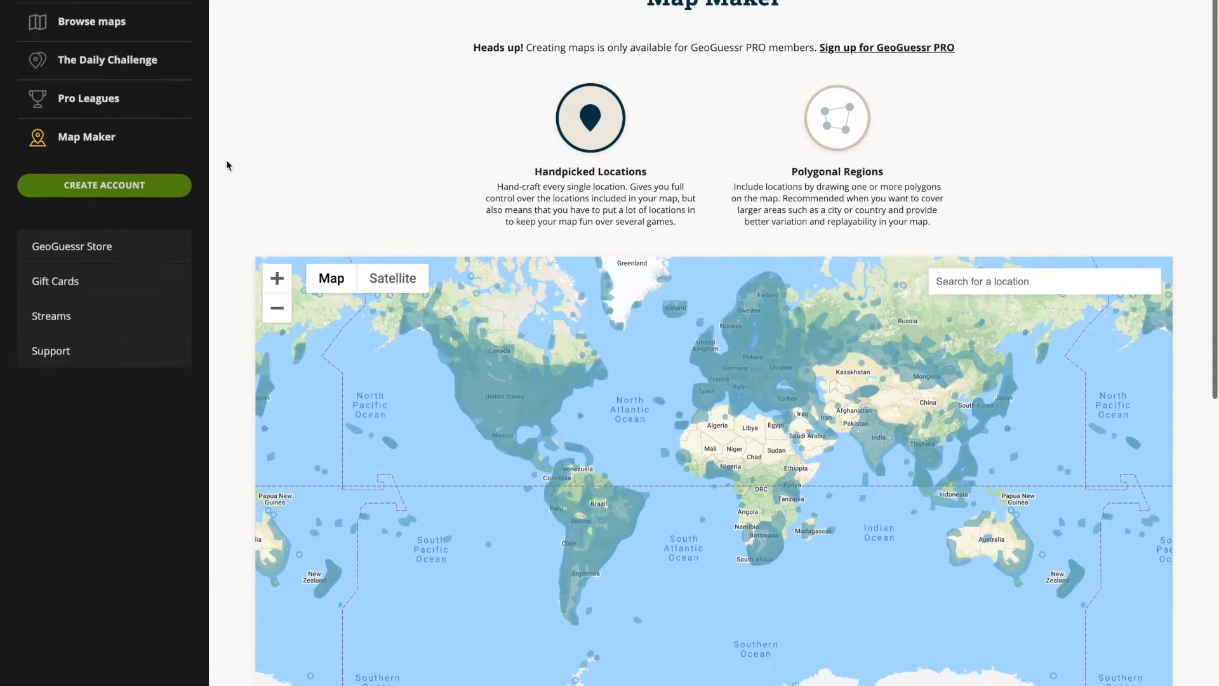
scroll(226, 165, "up", 1)
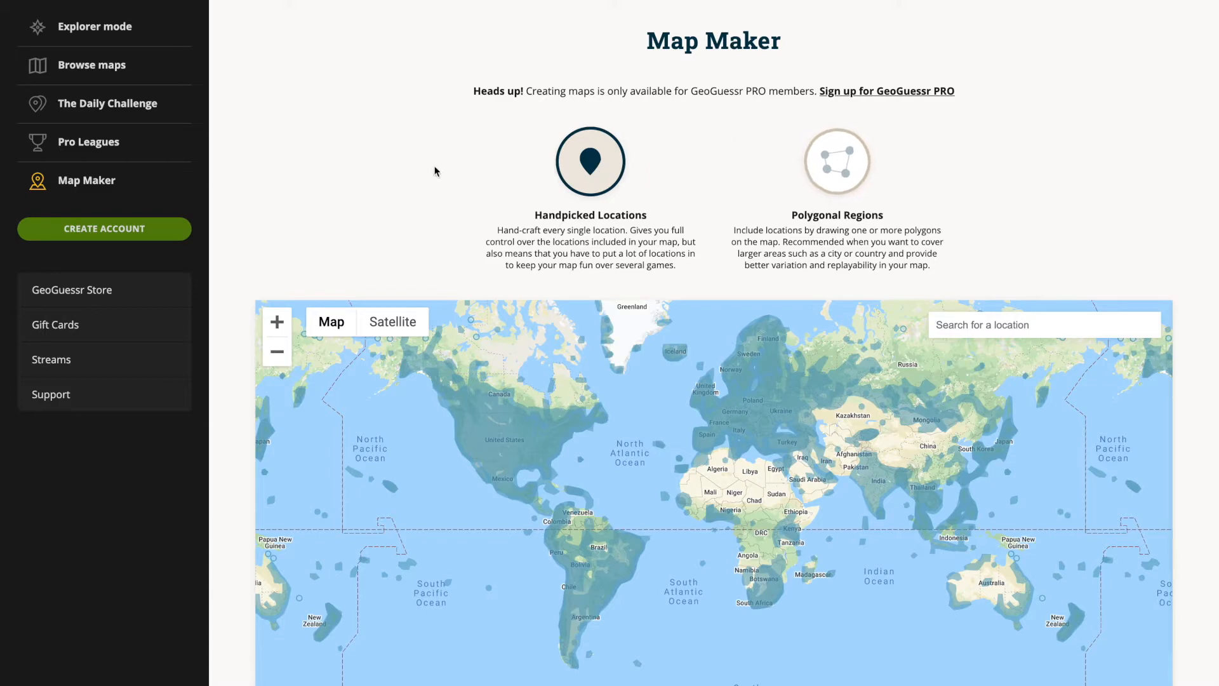
scroll(219, 251, "down", 3)
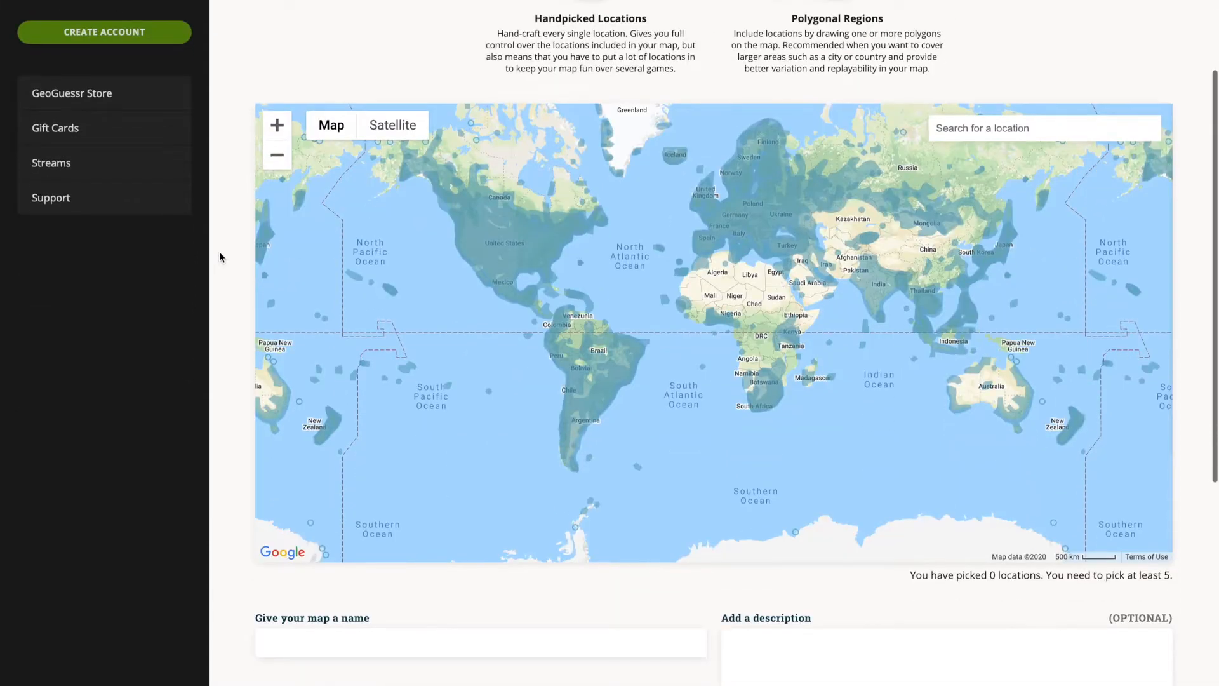
left_click(517, 238)
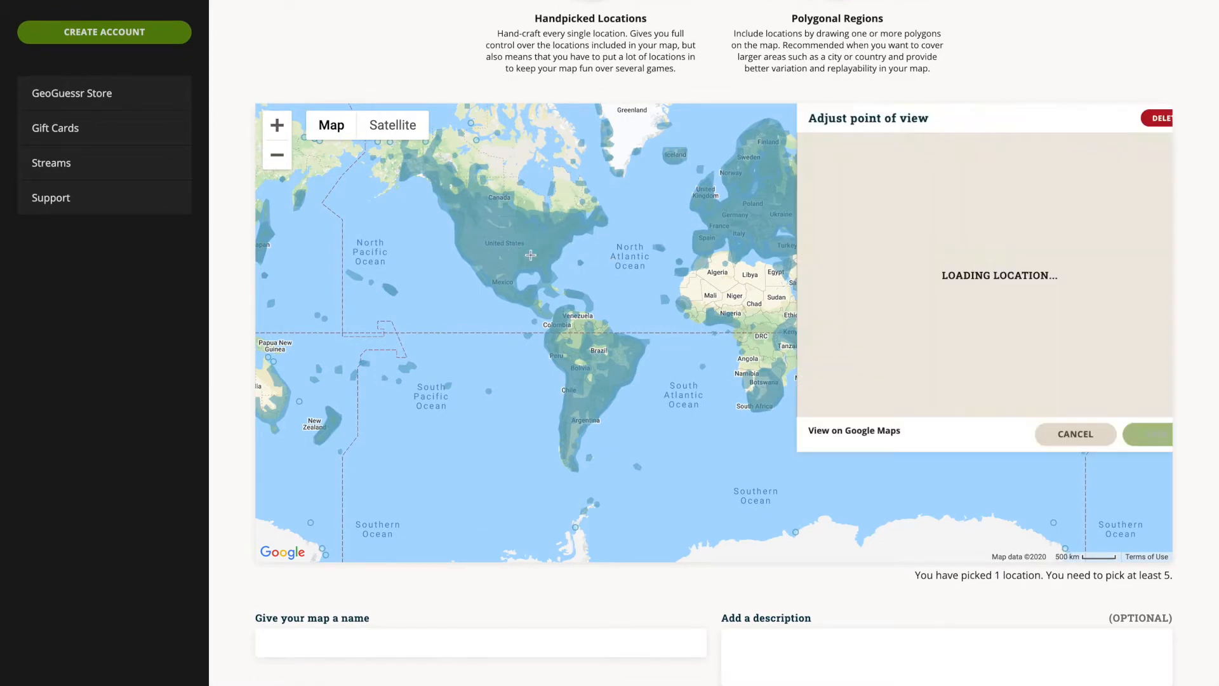
left_click(497, 262)
left_click(480, 353)
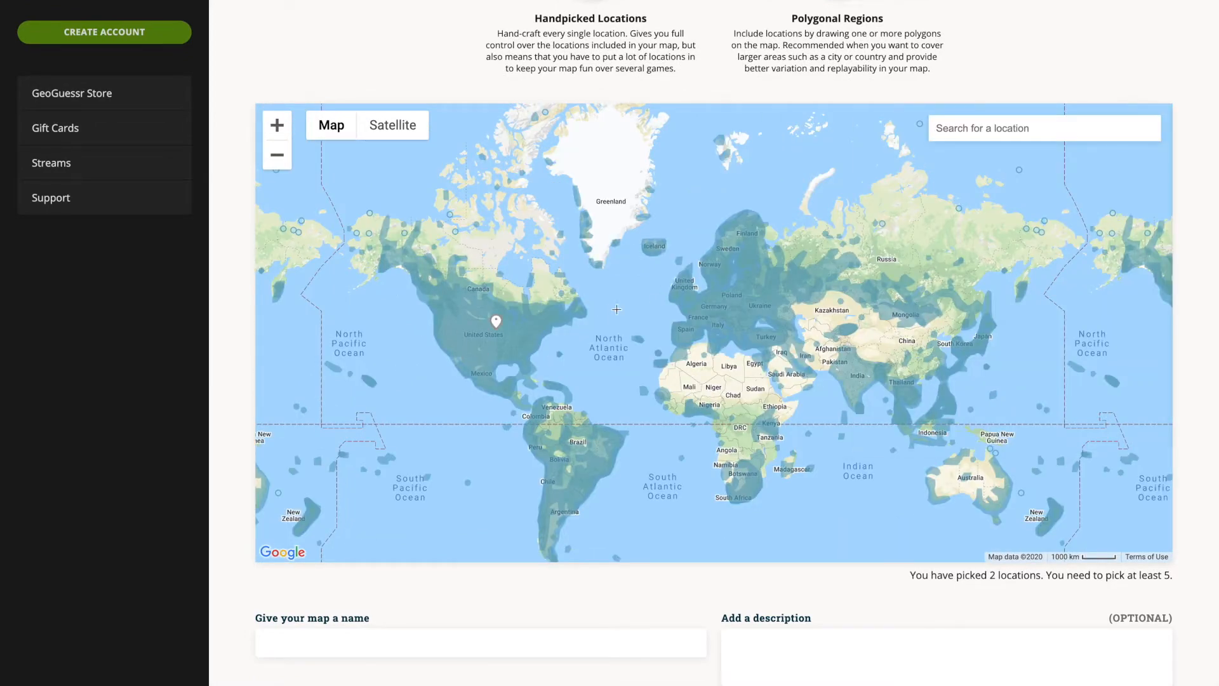
Step: Examine the map name, description, avatar, visibility and import/export settings below the map
scroll(240, 433, "down", 4)
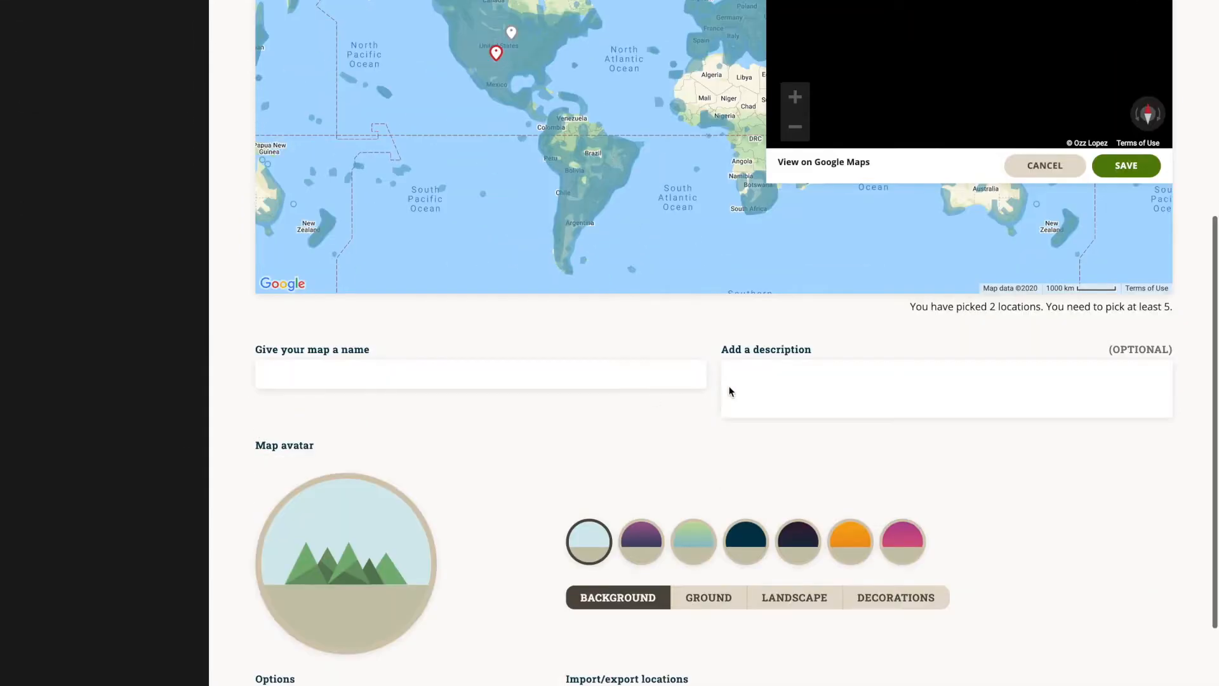
scroll(466, 411, "down", 2)
scroll(466, 413, "down", 1)
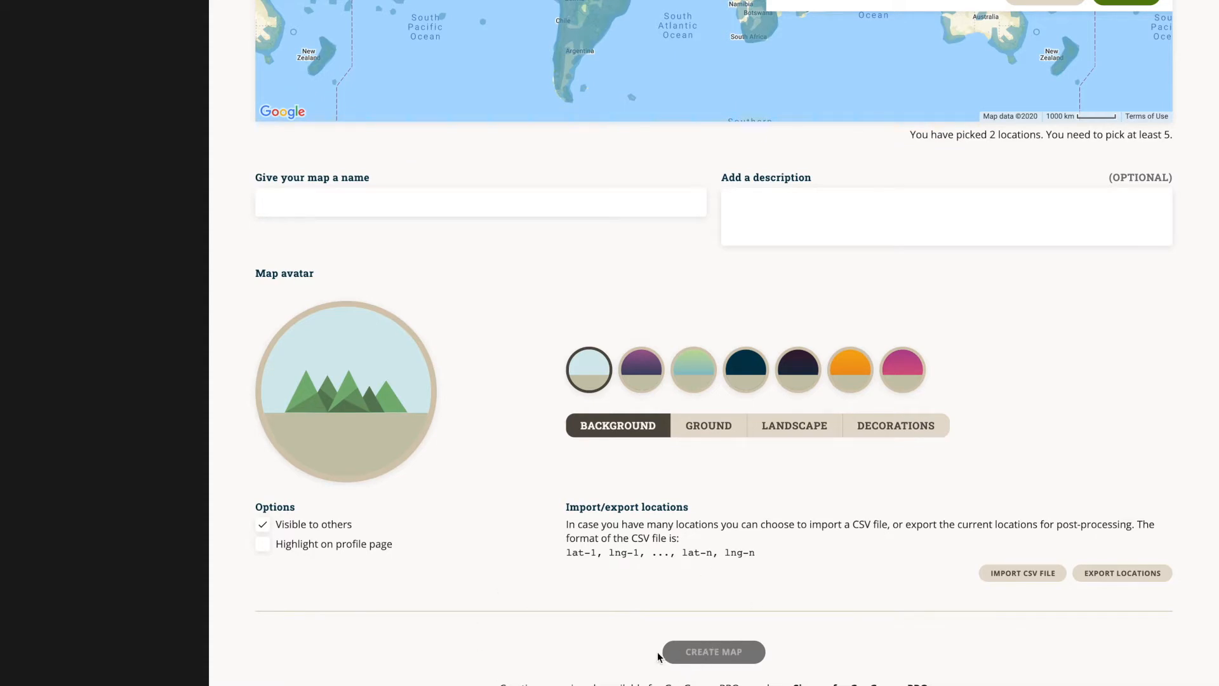
scroll(555, 624, "up", 10)
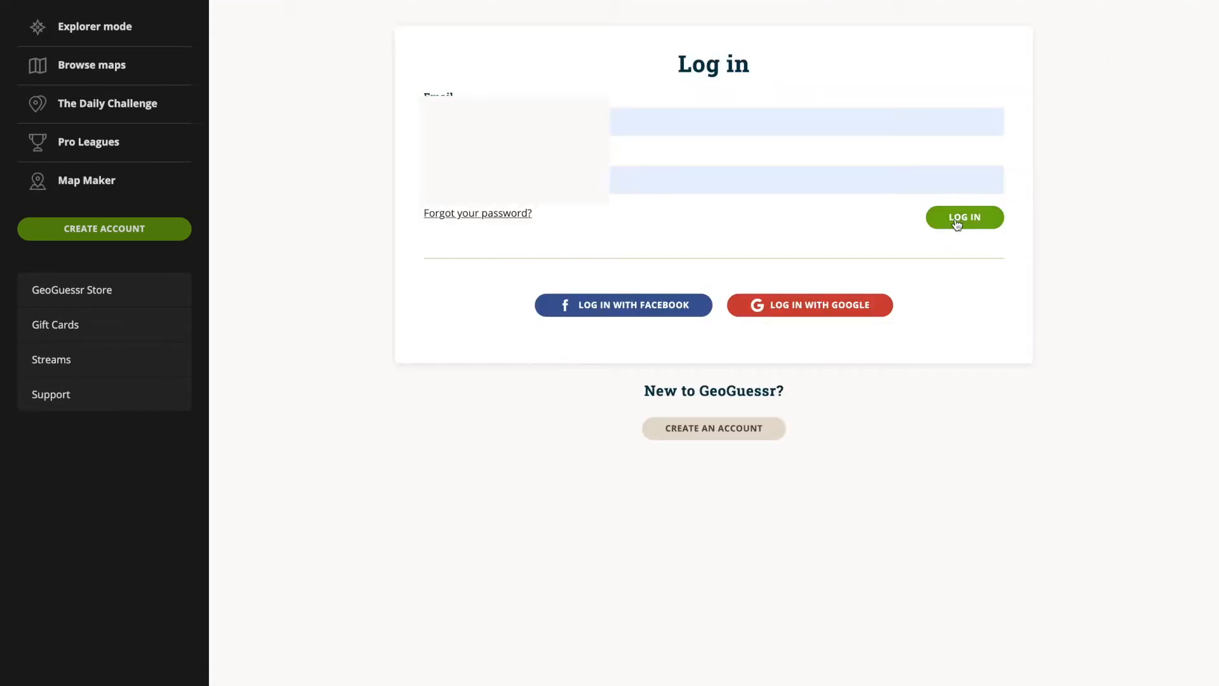
Step: Log in with the filled-in account credentials and open Map Maker
left_click(957, 222)
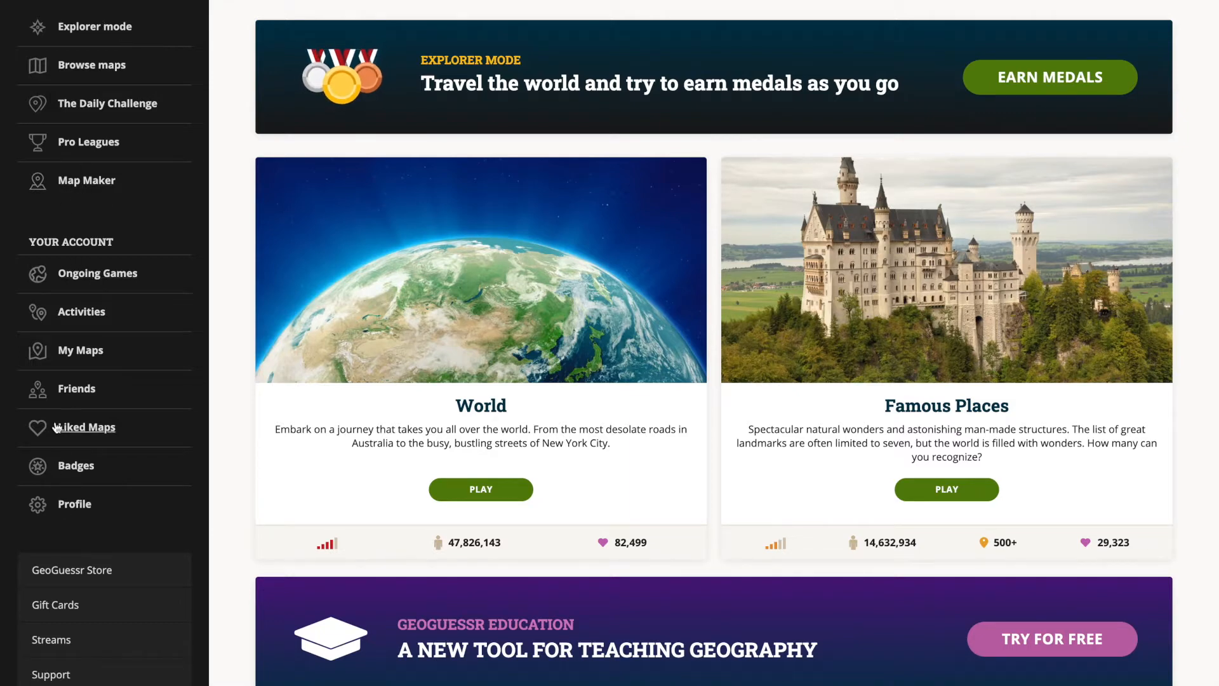
left_click(87, 182)
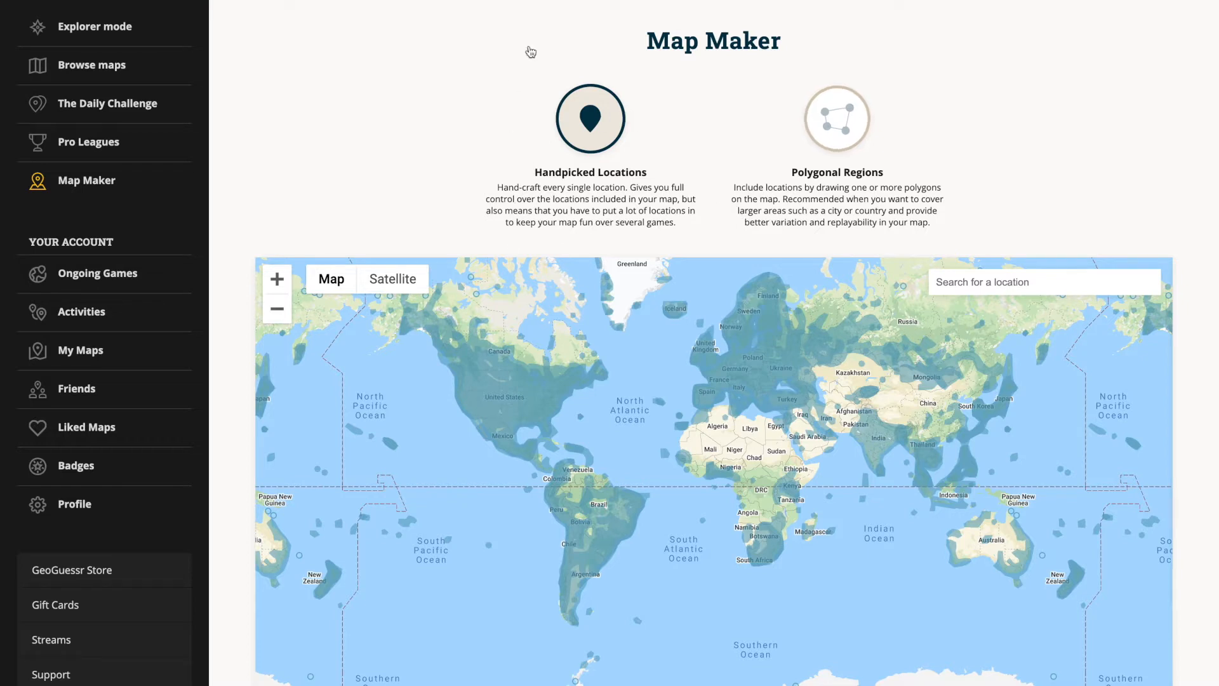
Step: Place two handpicked locations in the United States and save the point of view
left_click(535, 400)
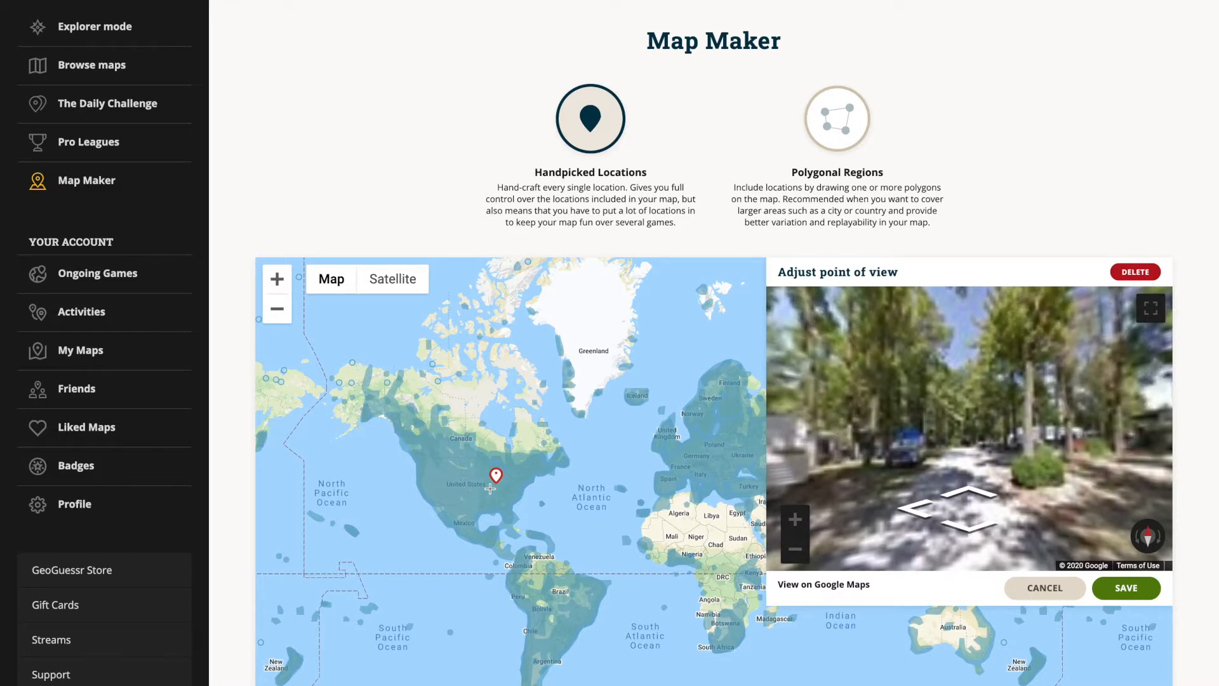
left_click(490, 489)
left_click(1097, 594)
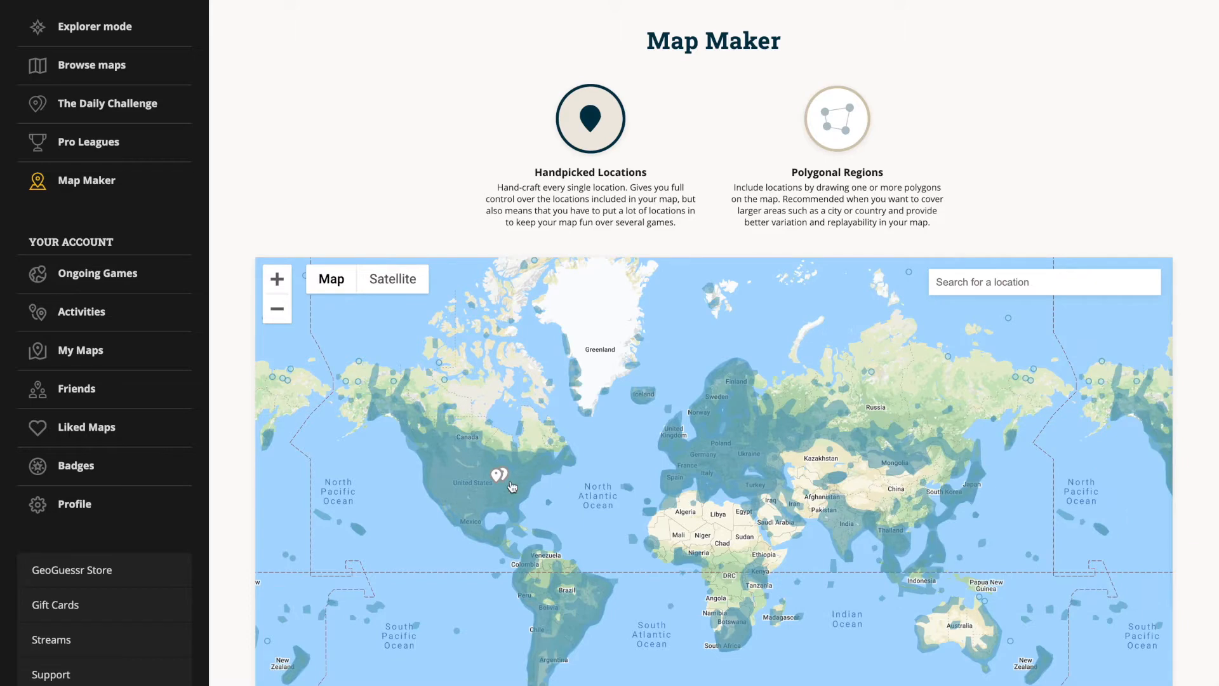
Step: Add several more handpicked locations around the existing markers in the eastern and central United States
left_click(508, 480)
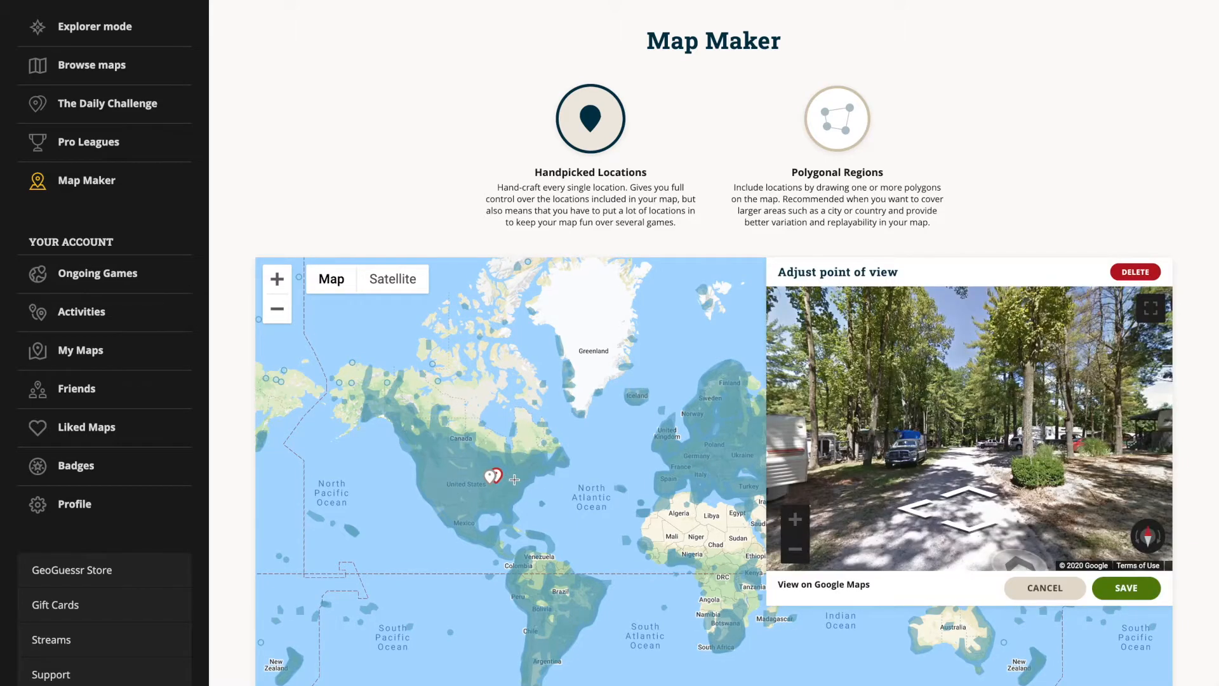
left_click(515, 480)
left_click(498, 495)
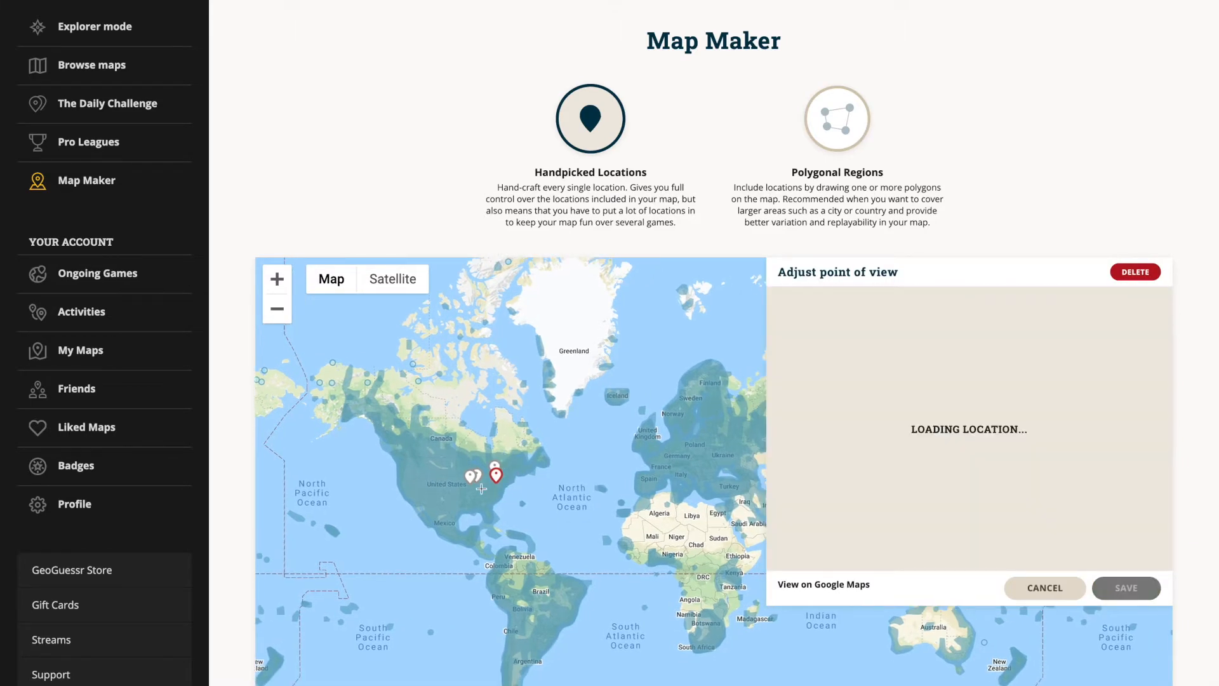
left_click(481, 488)
left_click(485, 490)
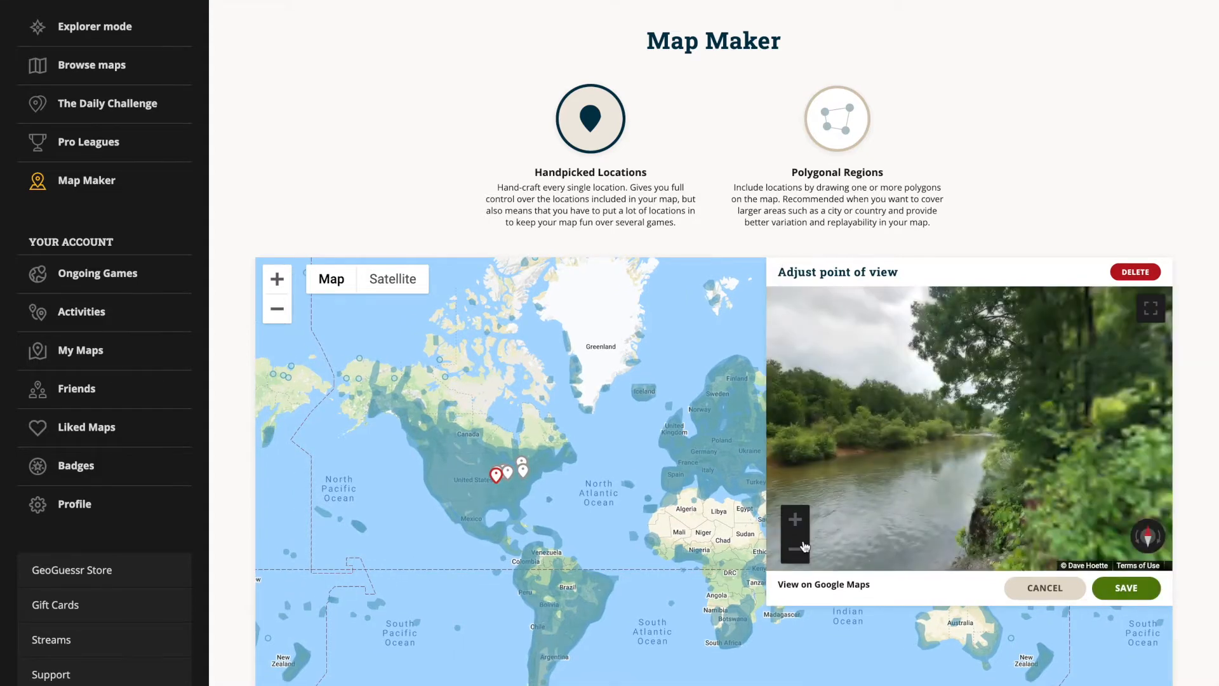
Step: Turn the newest location's point of view from the river toward the rocky, overgrown bank and save it
left_click_drag(843, 401, 1148, 394)
left_click_drag(801, 427, 1137, 424)
left_click_drag(813, 437, 1030, 422)
left_click_drag(903, 446, 1008, 379)
left_click(1116, 588)
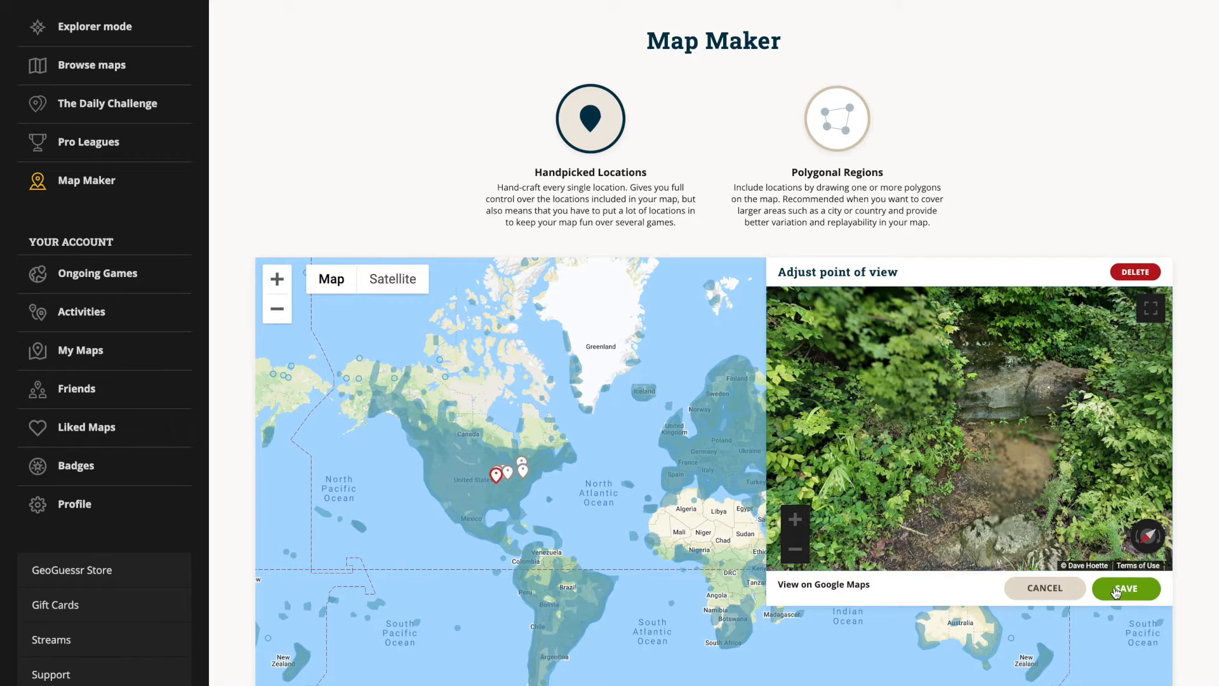
Step: Add another United States location at the storefront, turn its view toward the parking lot and inflatable slide, and save it
left_click(505, 493)
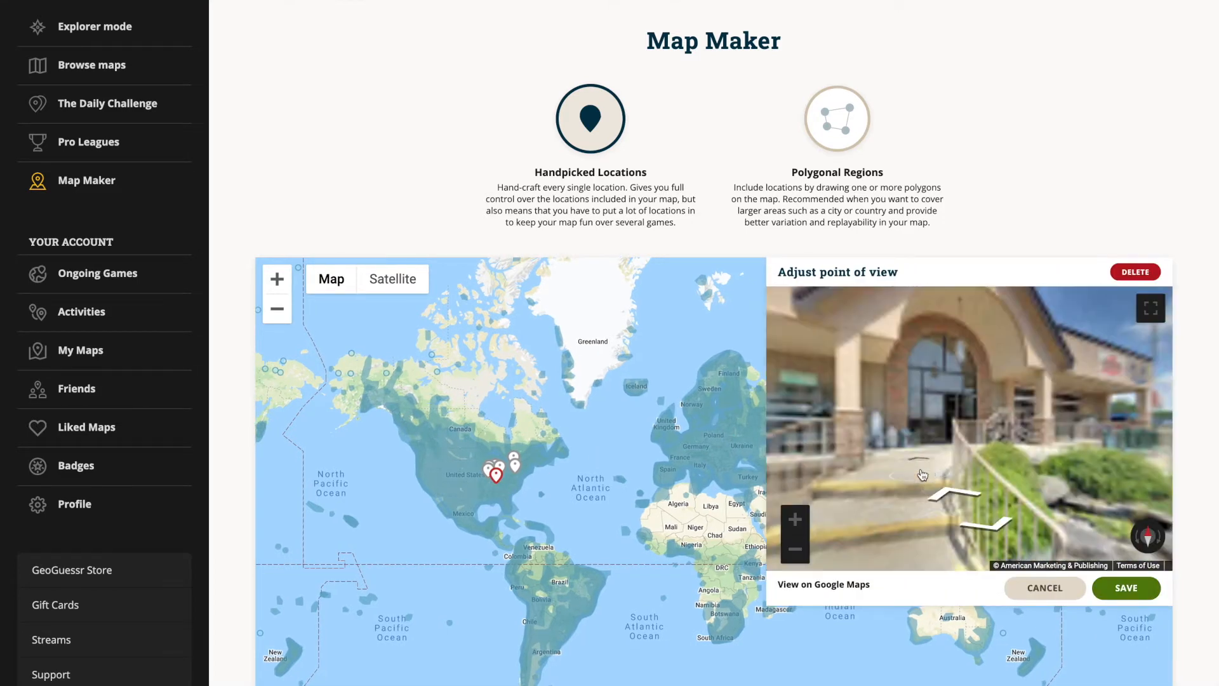
left_click(953, 496)
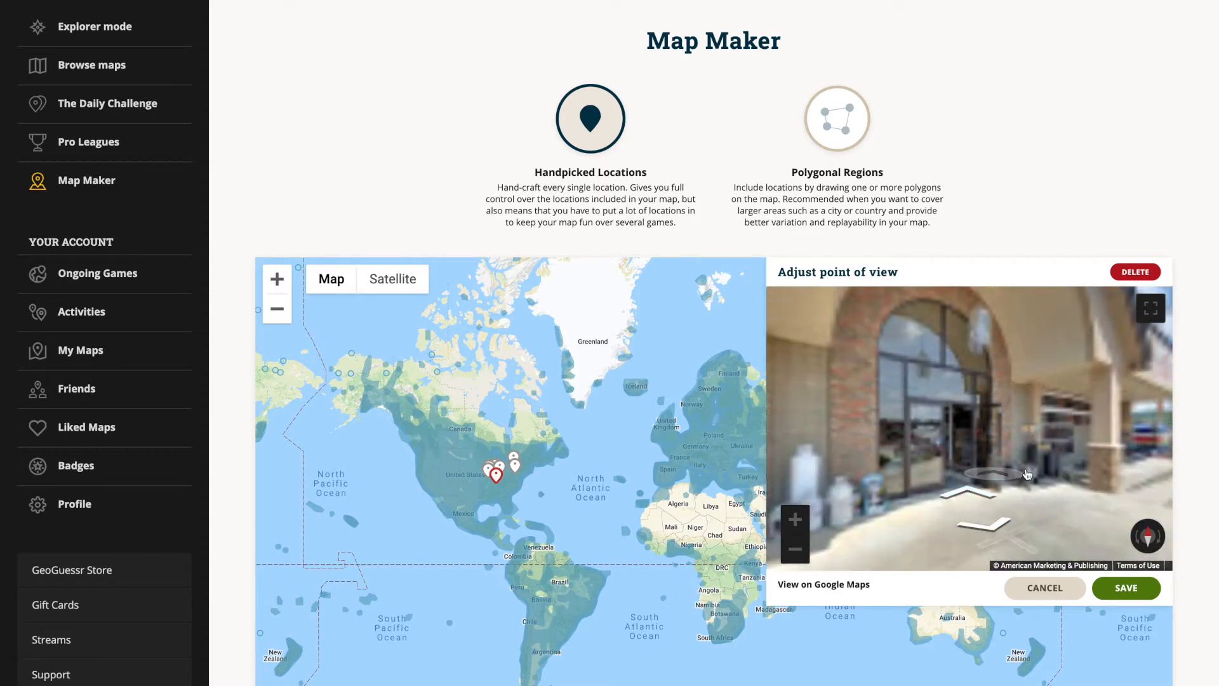
left_click_drag(959, 489, 821, 440)
left_click_drag(1070, 448, 886, 447)
left_click_drag(1063, 420, 946, 422)
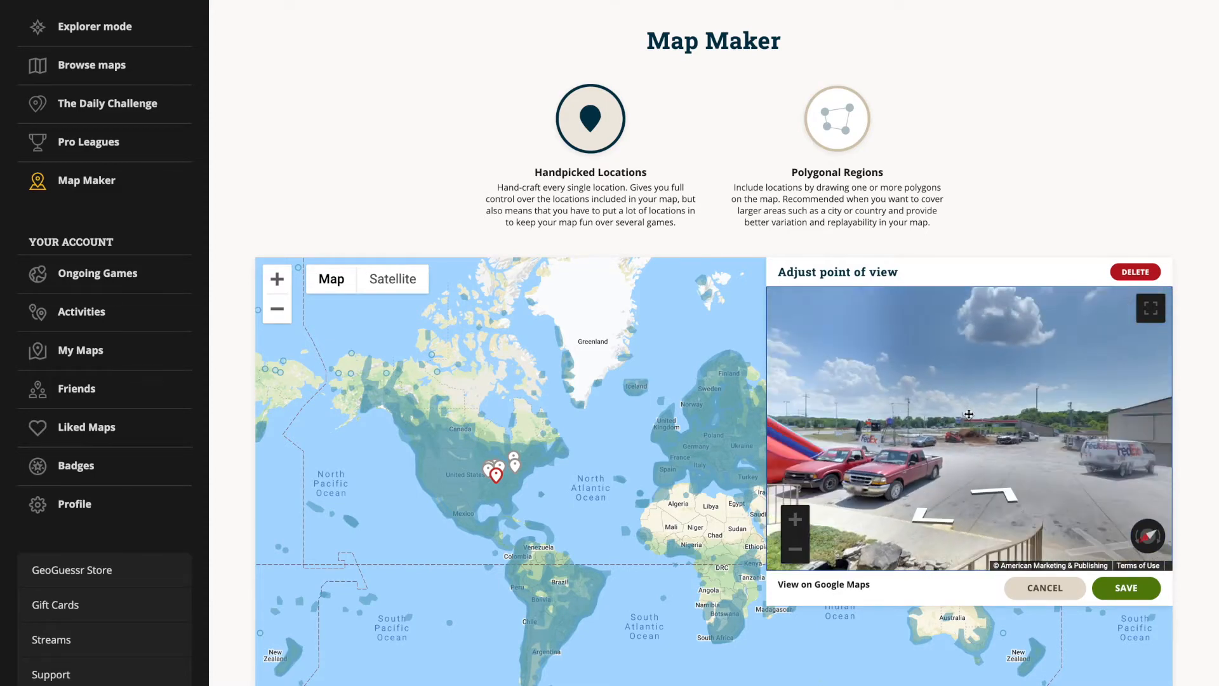
left_click_drag(838, 429, 1063, 413)
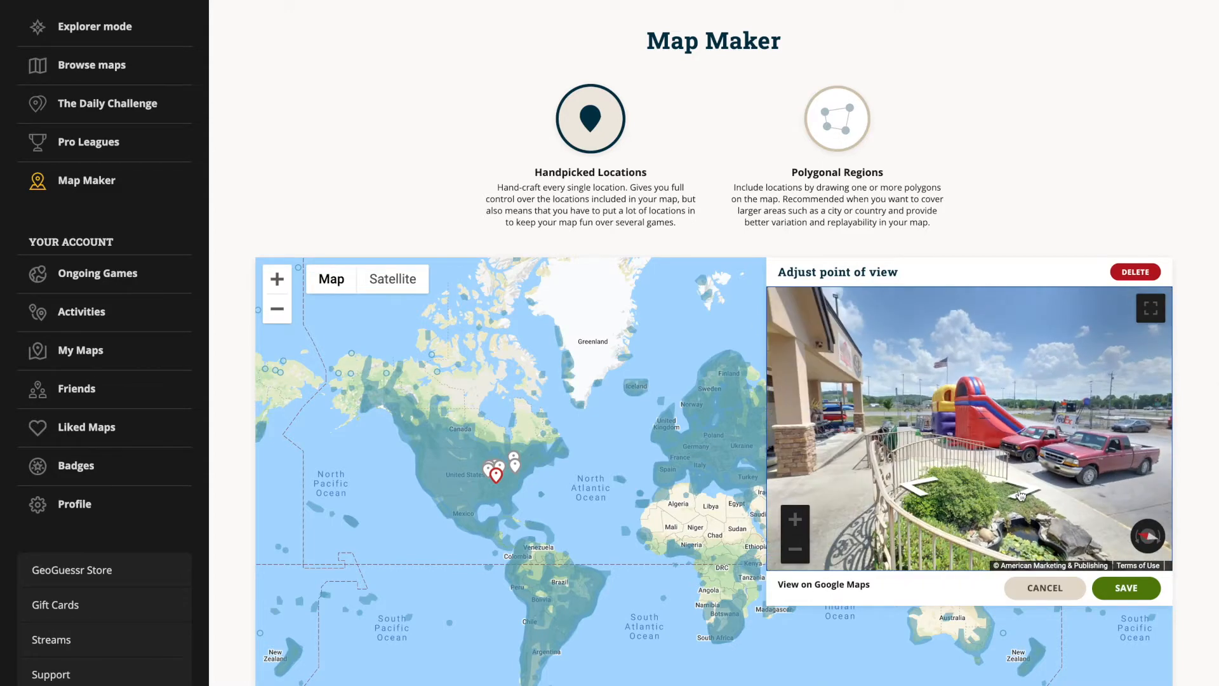
left_click(1126, 587)
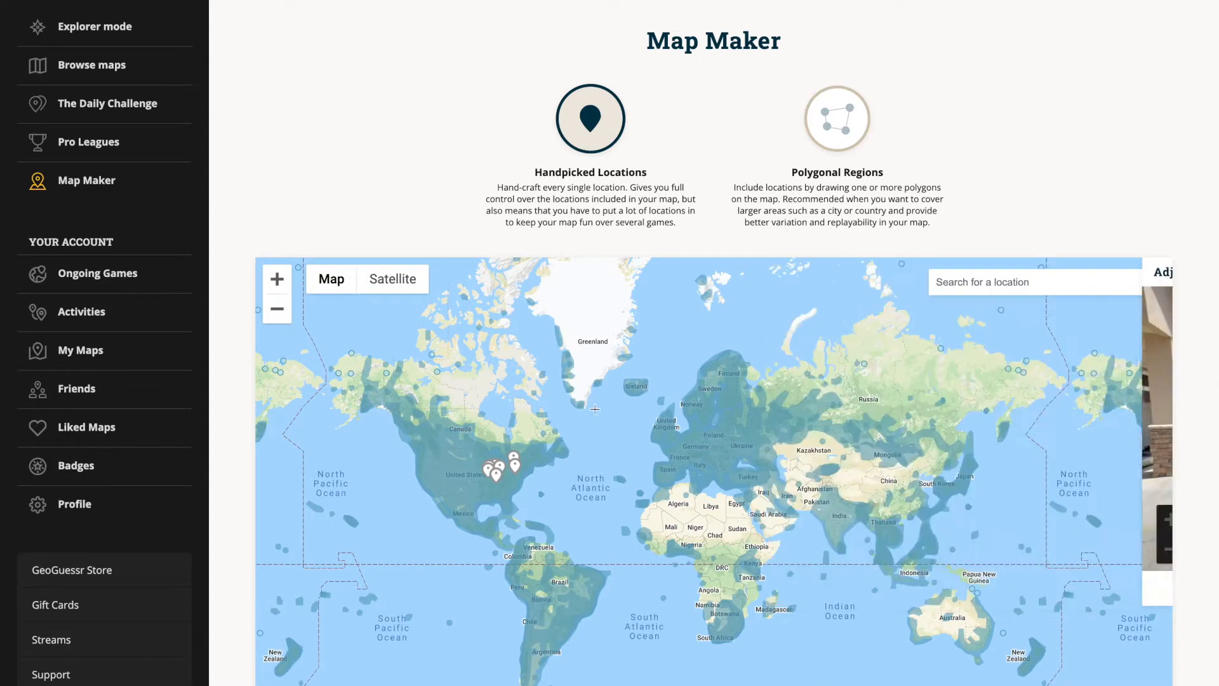
Step: Place four more handpicked locations across the southern United States and save the last one's point of view
left_click(487, 487)
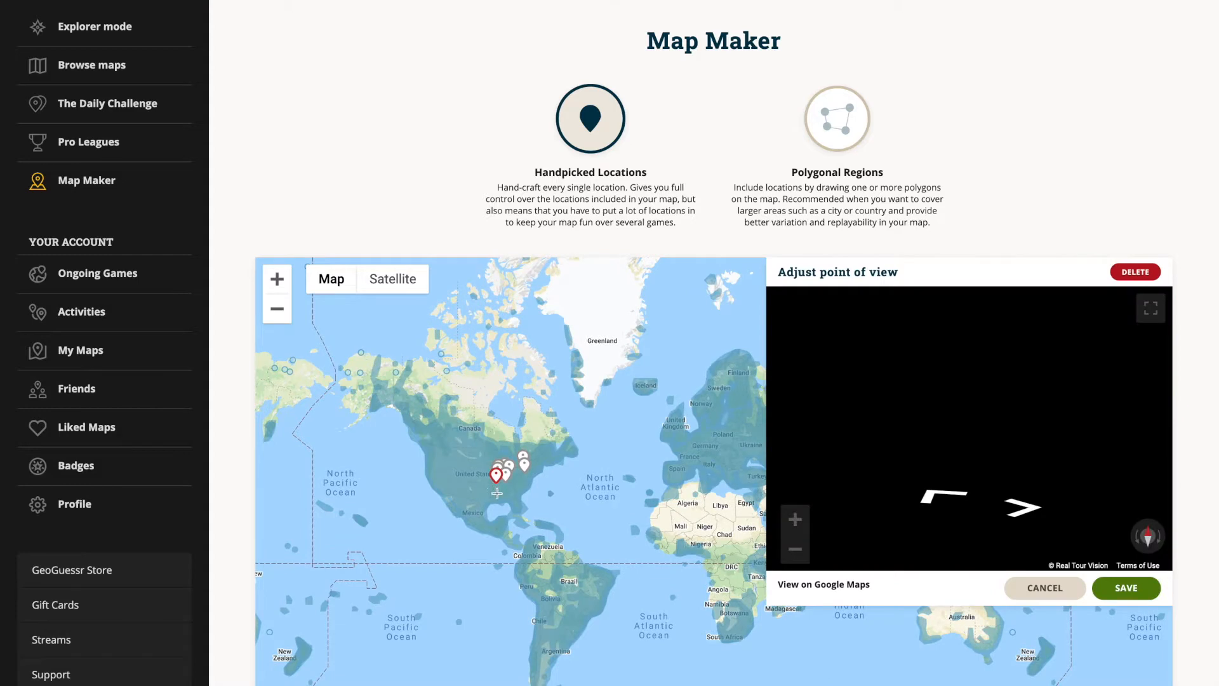
left_click(501, 489)
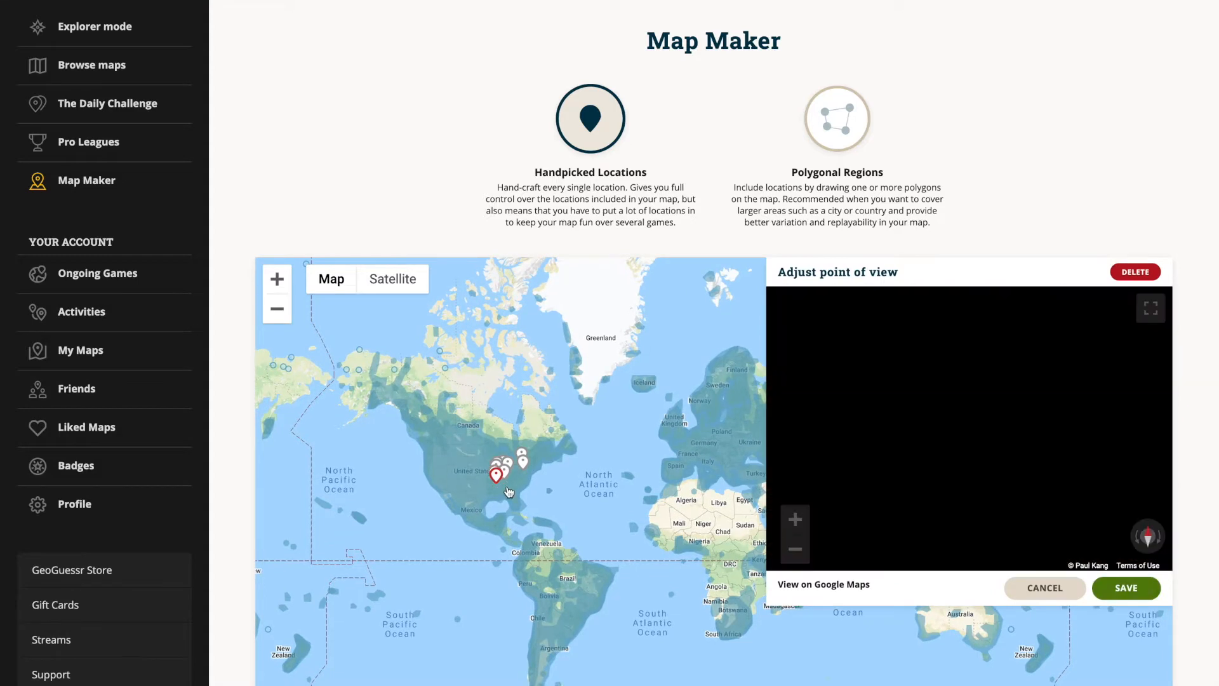
left_click(506, 492)
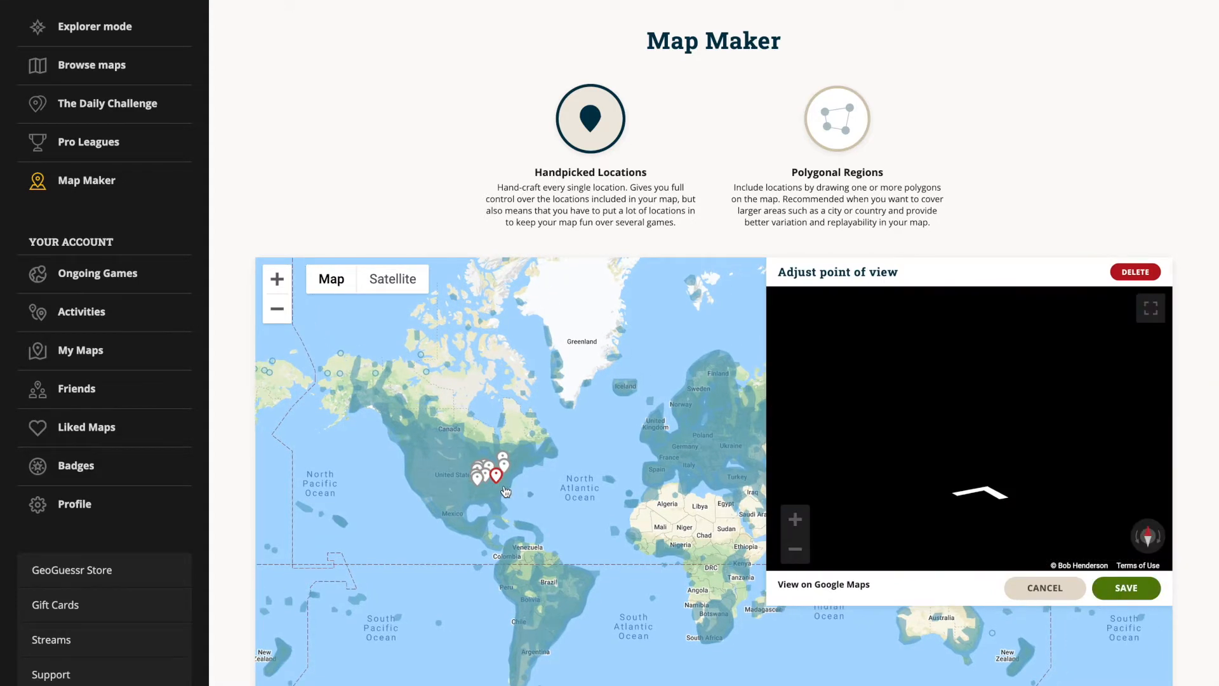
left_click(507, 491)
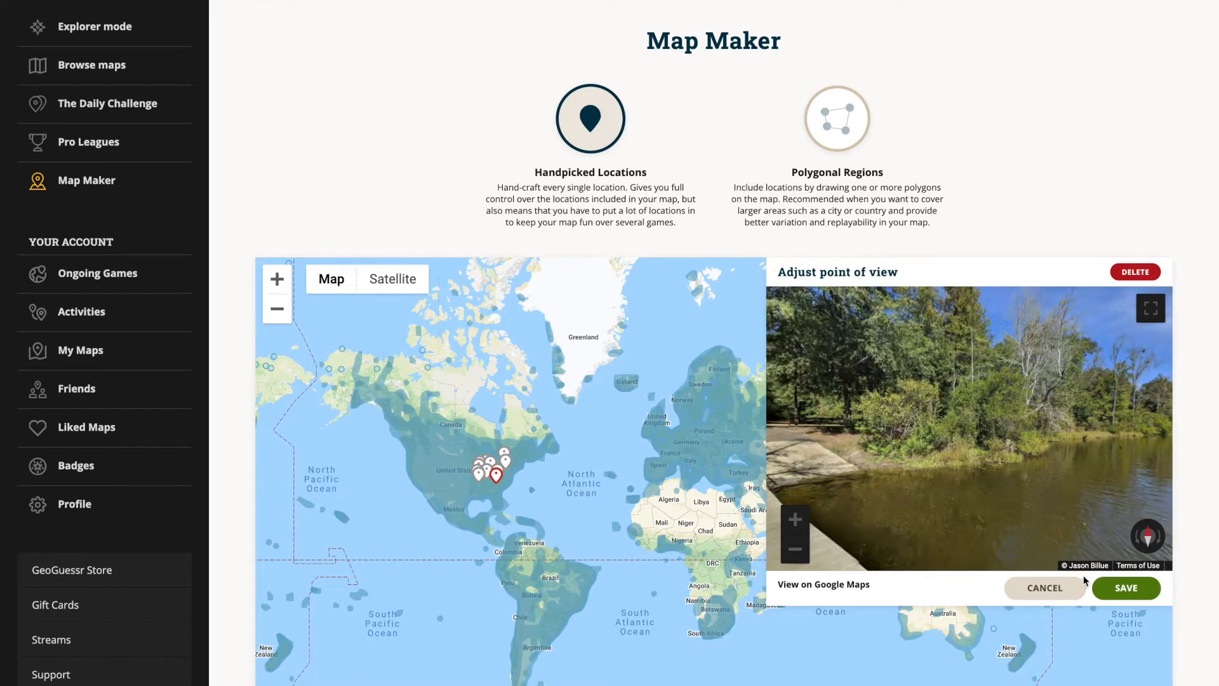
left_click(1127, 587)
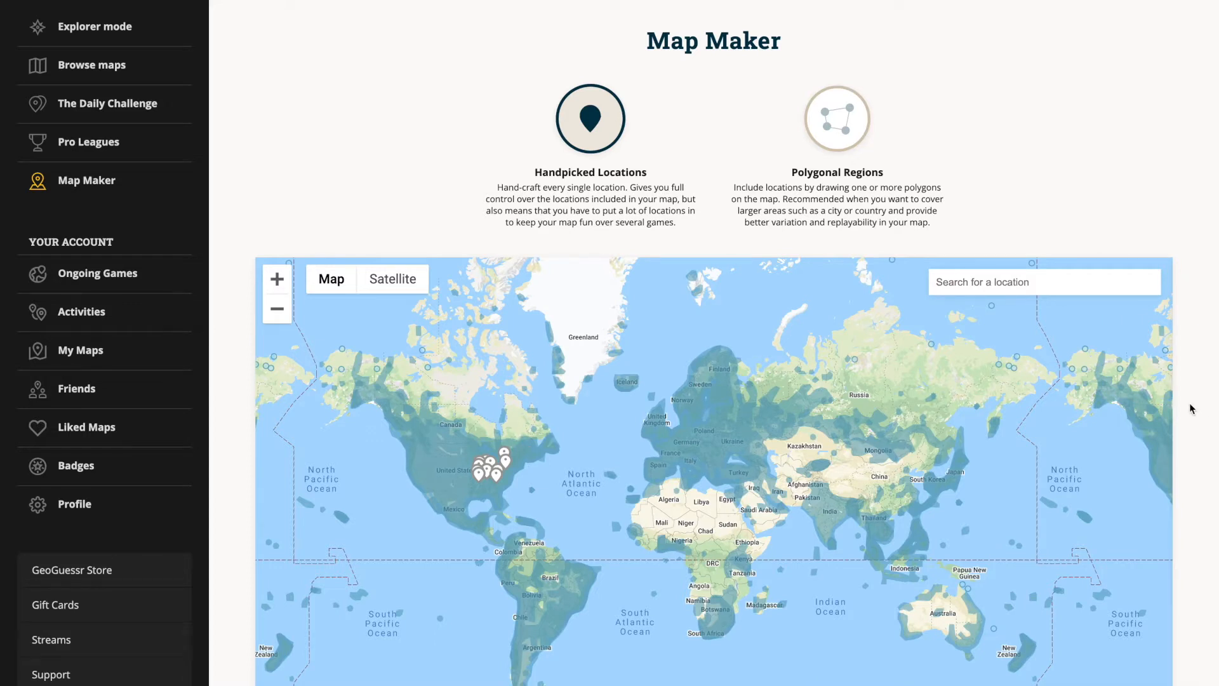
Step: Review the picked locations and the map's name, description, avatar, visibility and CSV import/export settings
scroll(1191, 408, "down", 2)
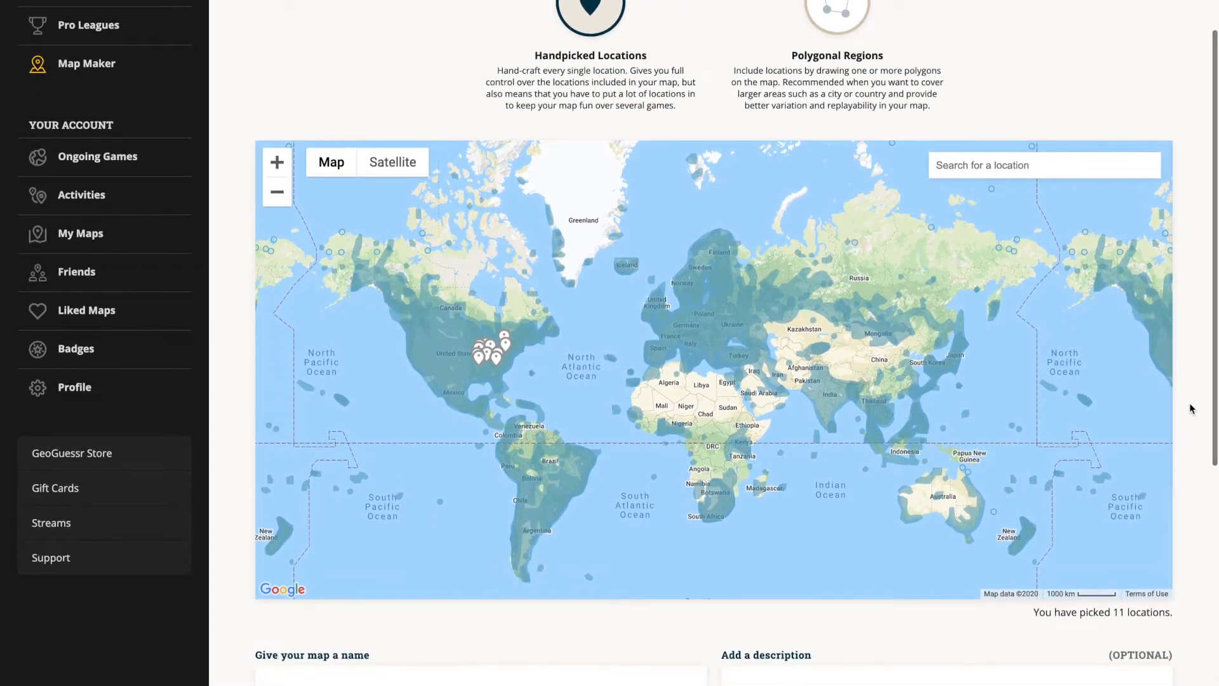
scroll(1191, 409, "down", 1)
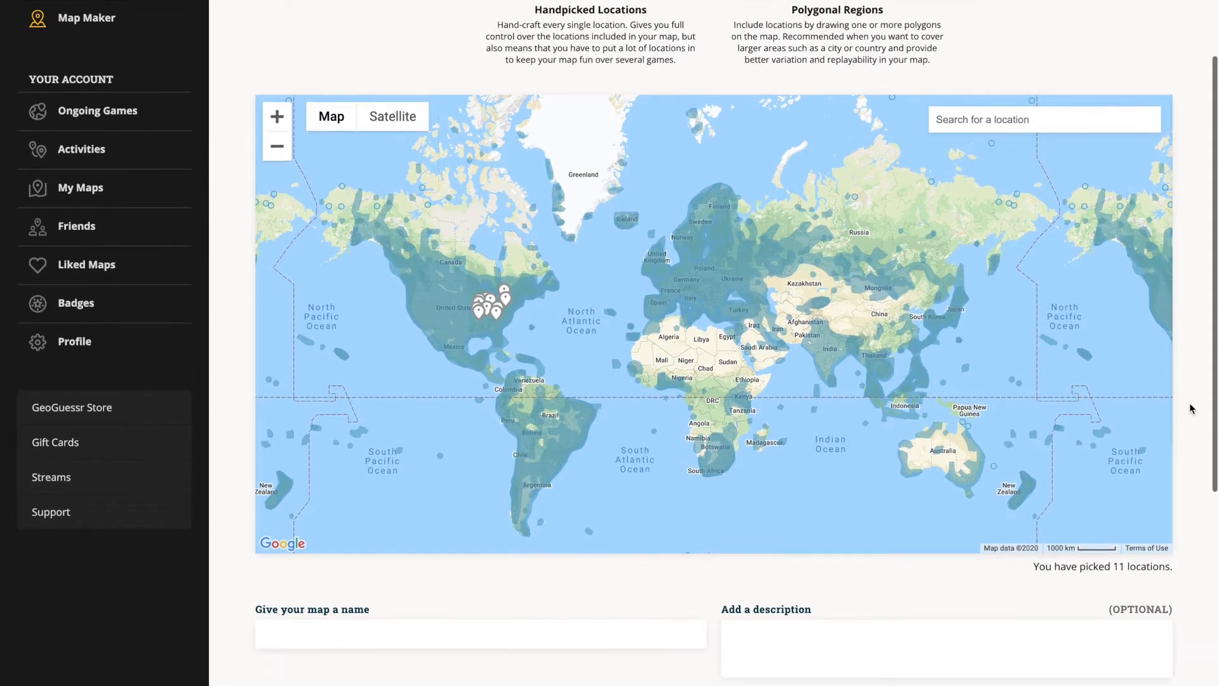
scroll(1191, 408, "down", 3)
scroll(1191, 408, "down", 3)
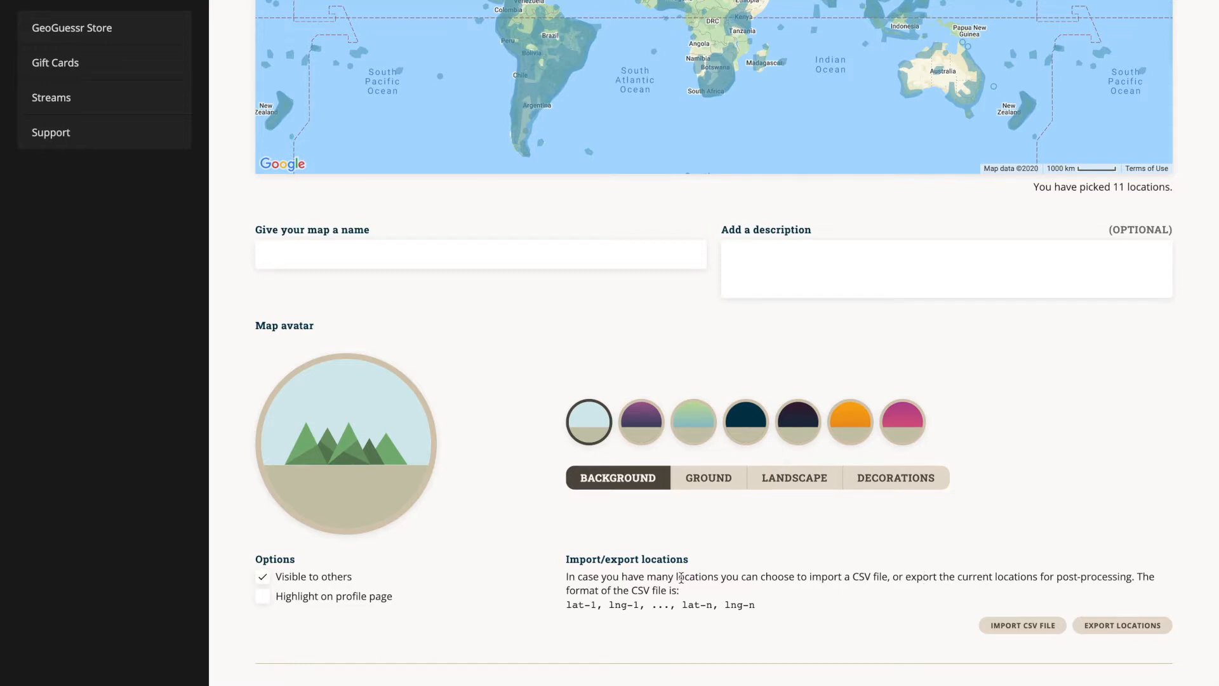
scroll(1205, 365, "up", 4)
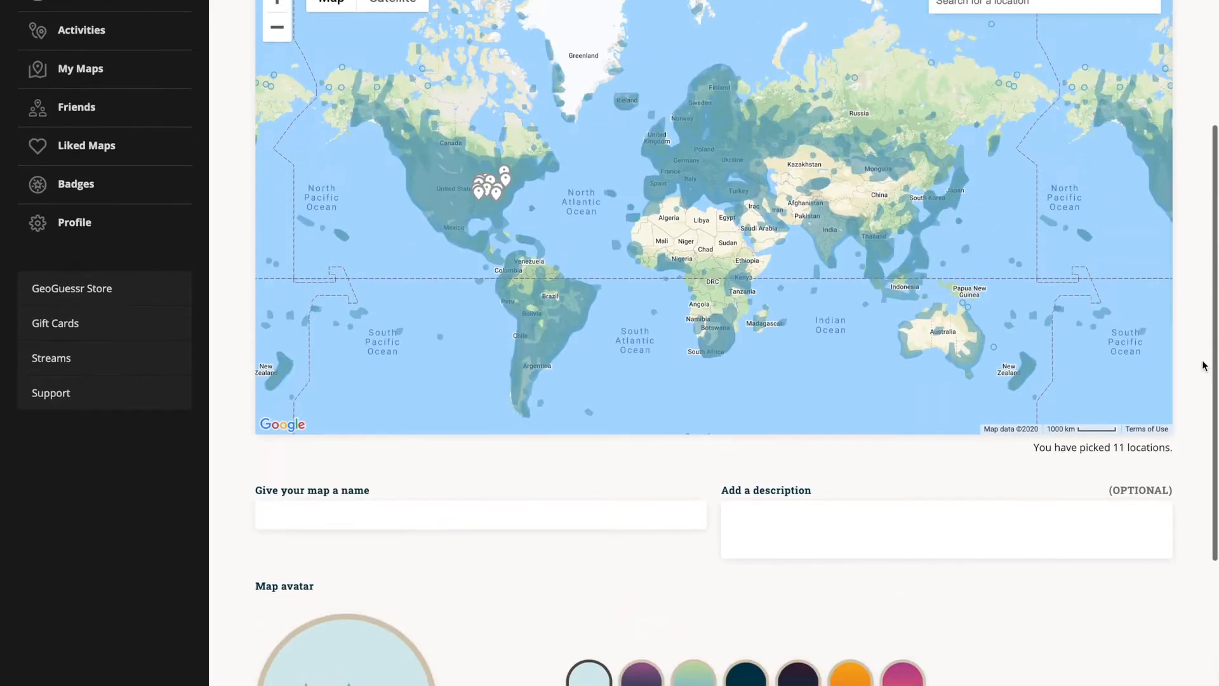
scroll(1204, 366, "up", 3)
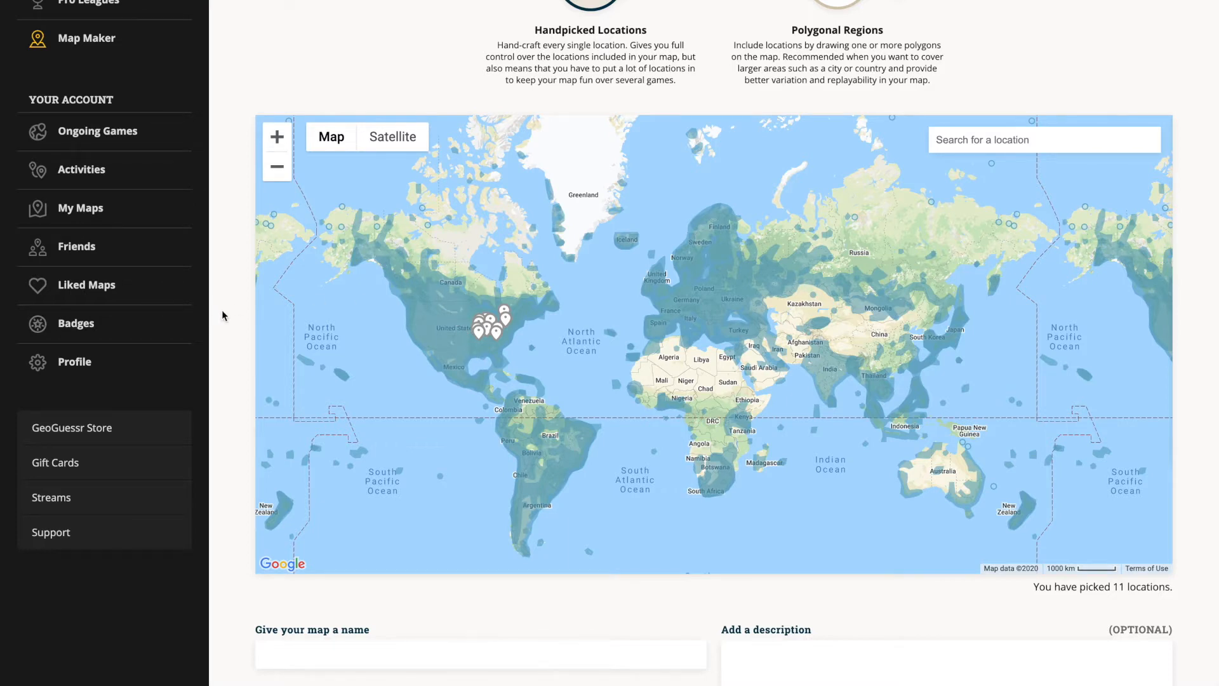
scroll(222, 315, "down", 1)
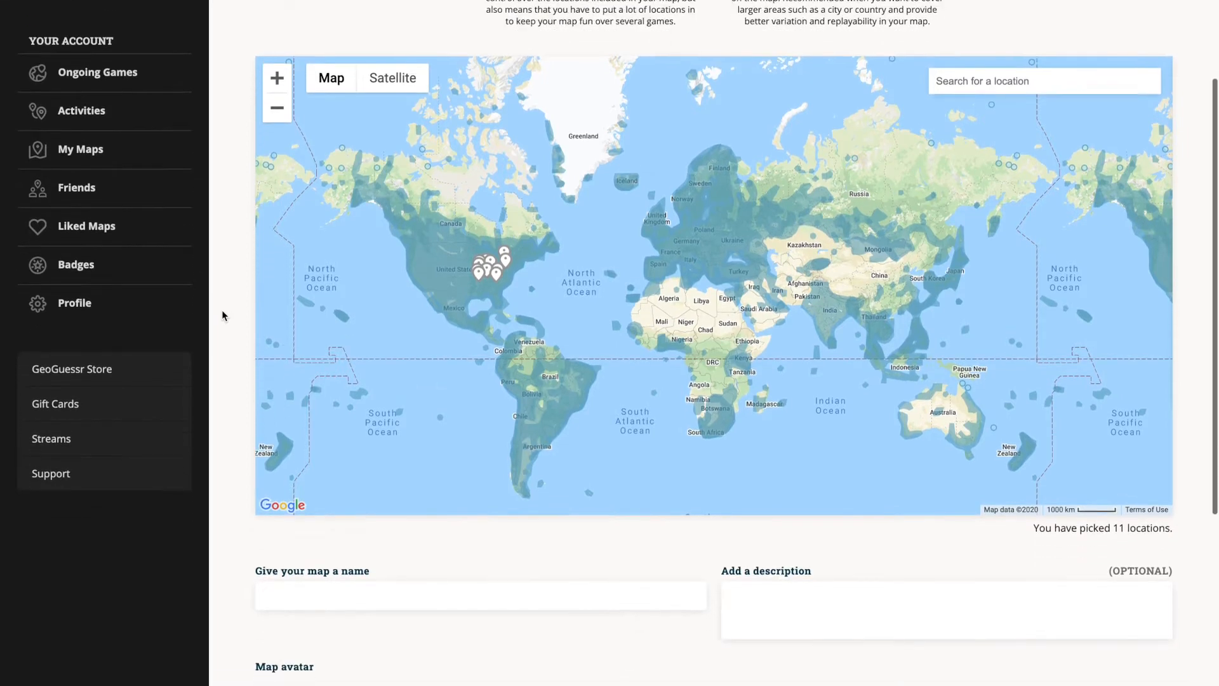
scroll(222, 316, "up", 2)
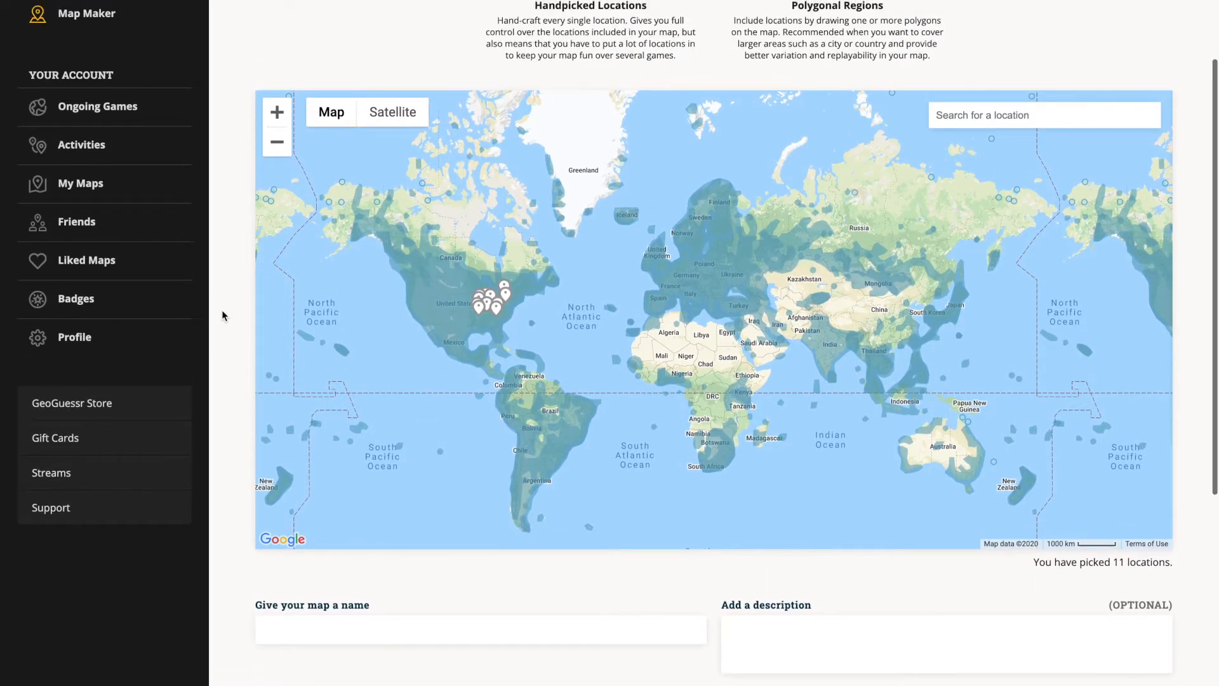
scroll(222, 316, "down", 8)
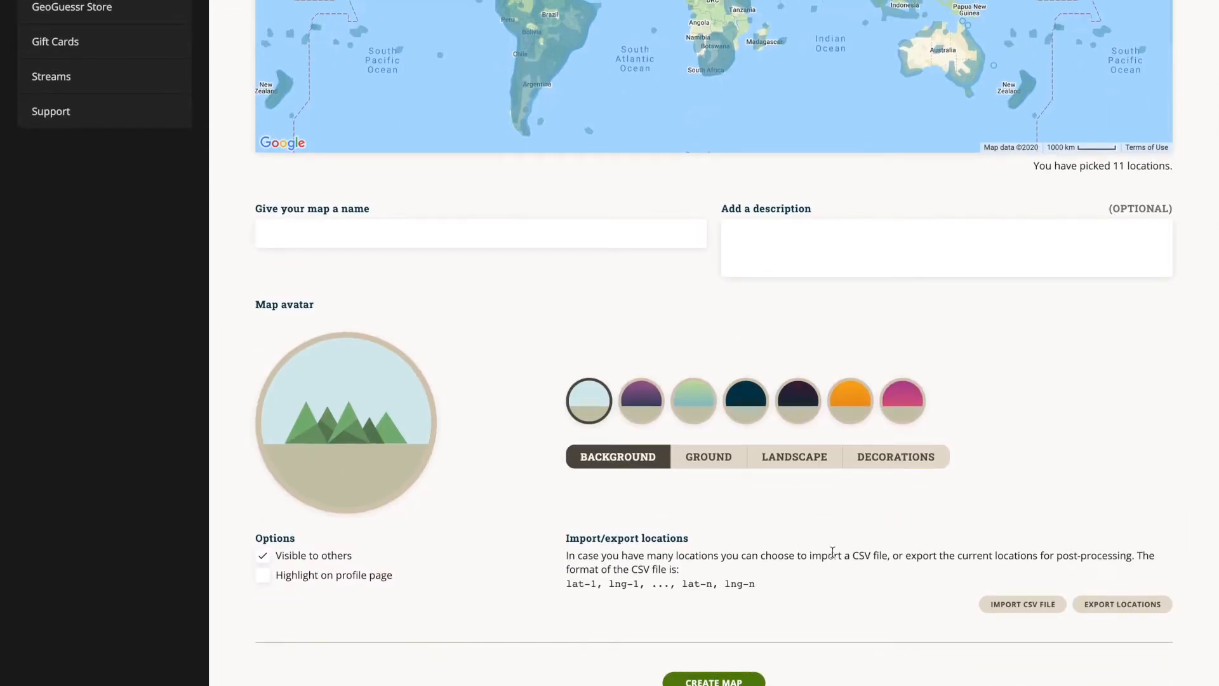
Step: Switch to the Excel workbook of coordinates, enlarge the sheet and examine the coordinate pairs in columns A and B
scroll(867, 532, "up", 7)
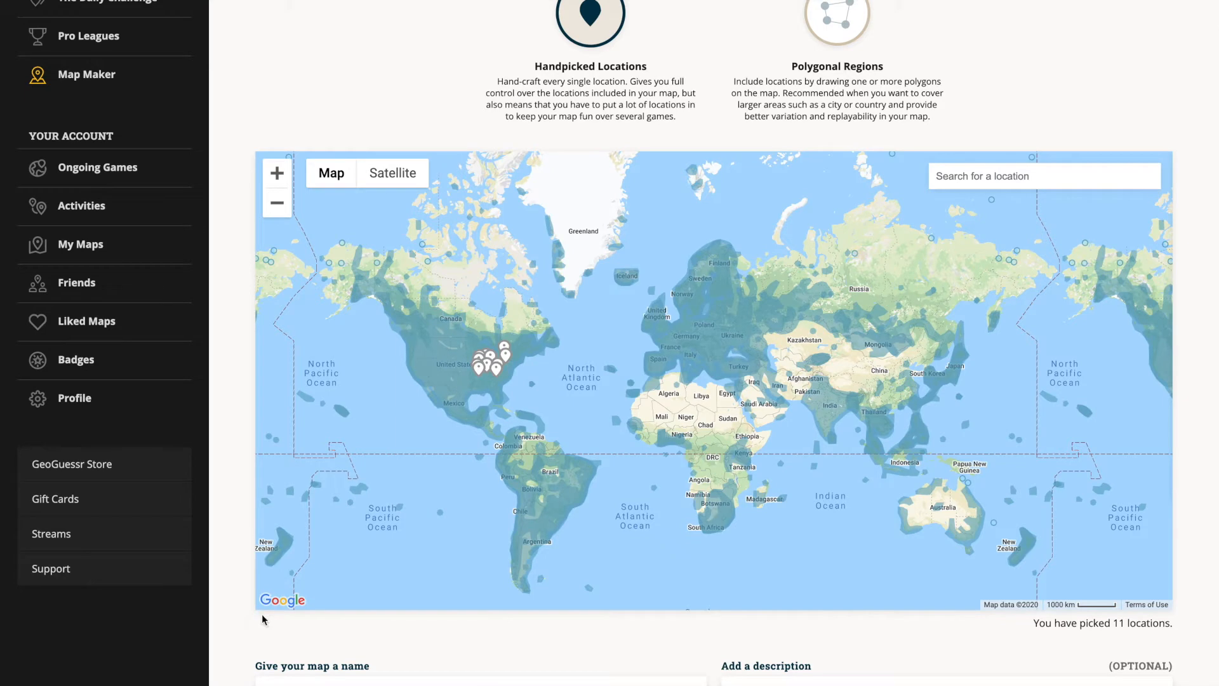
left_click(253, 670)
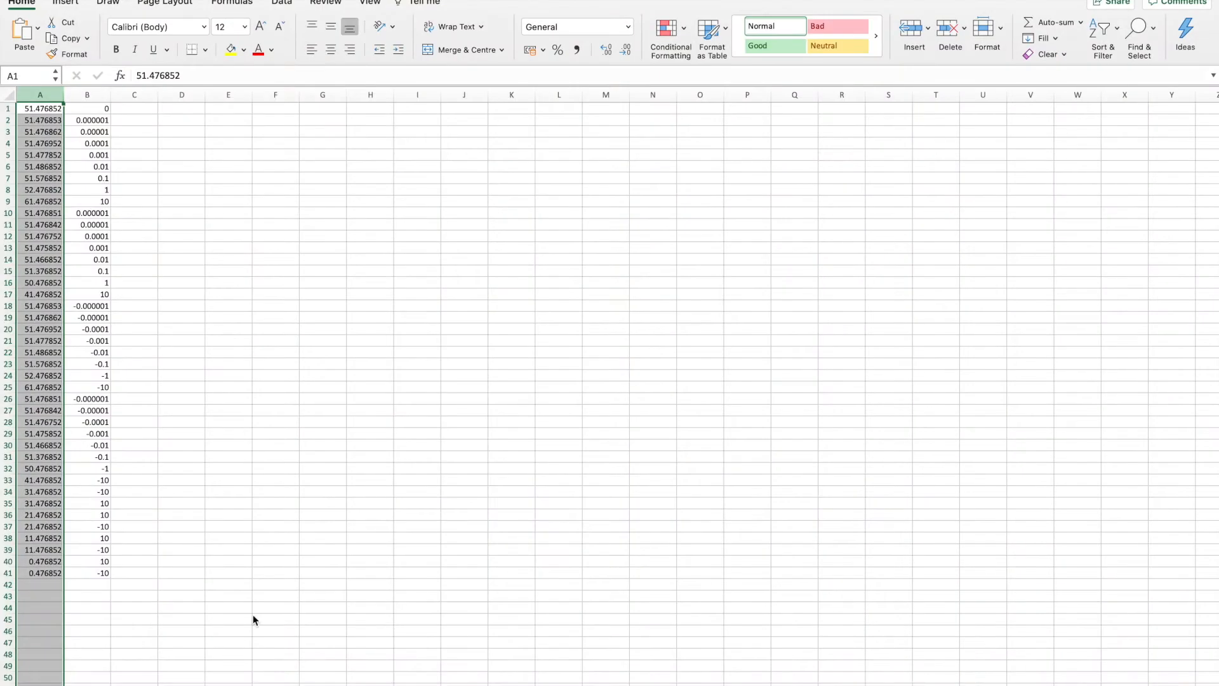
left_click(214, 229)
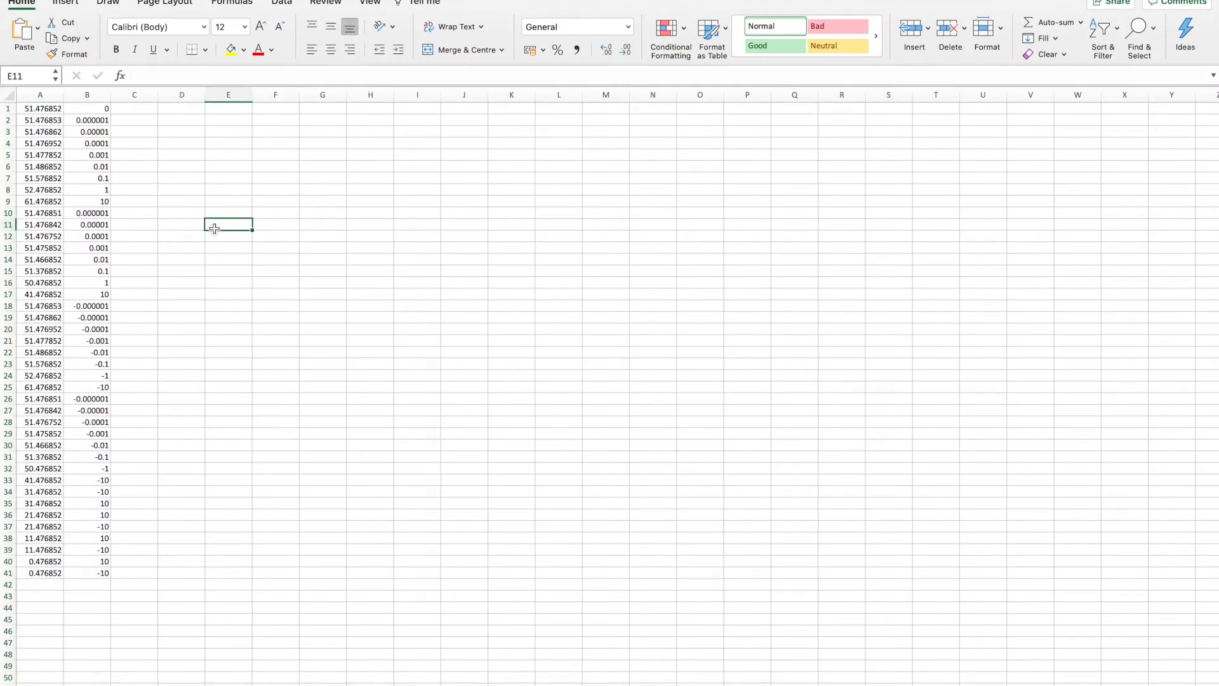
key("ctrl+shift+equal")
left_click(584, 230)
left_click_drag(1115, 685, 1136, 685)
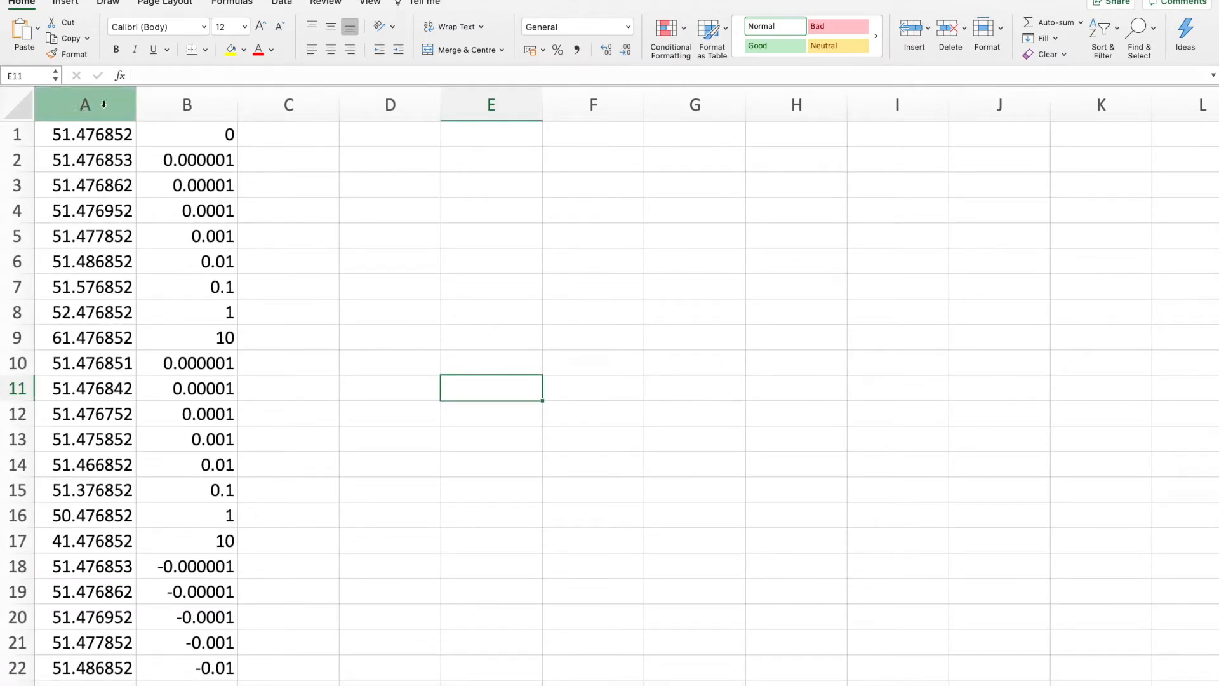
left_click(57, 136)
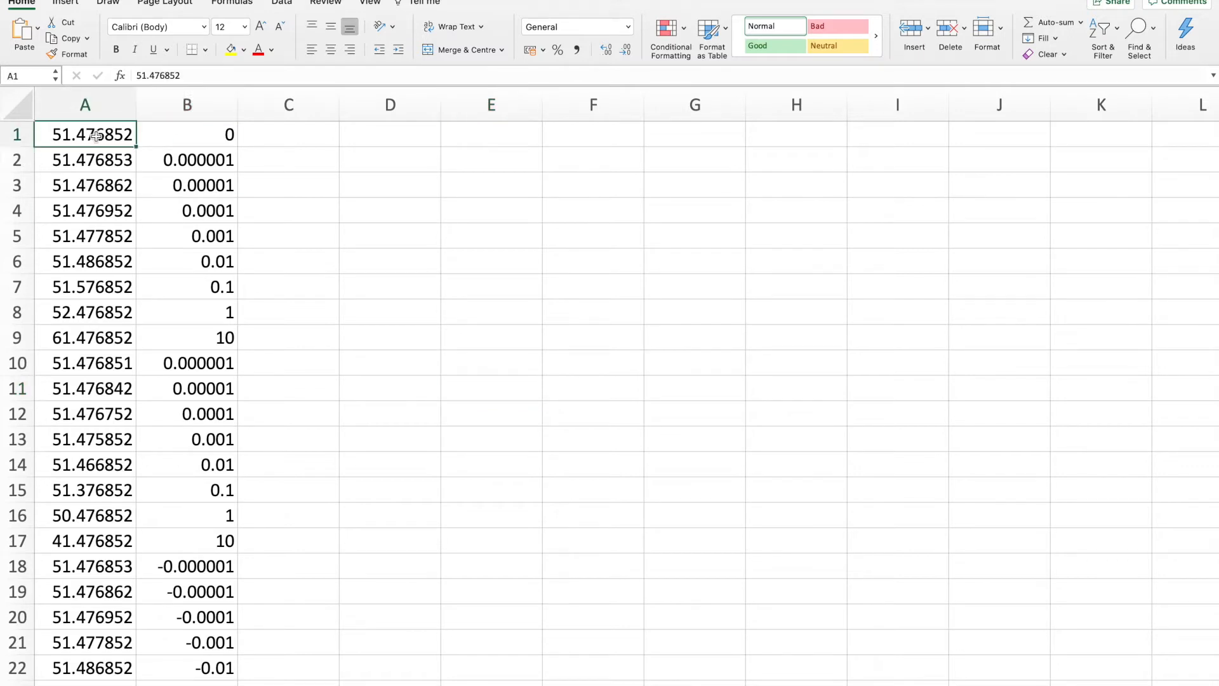
left_click(163, 138)
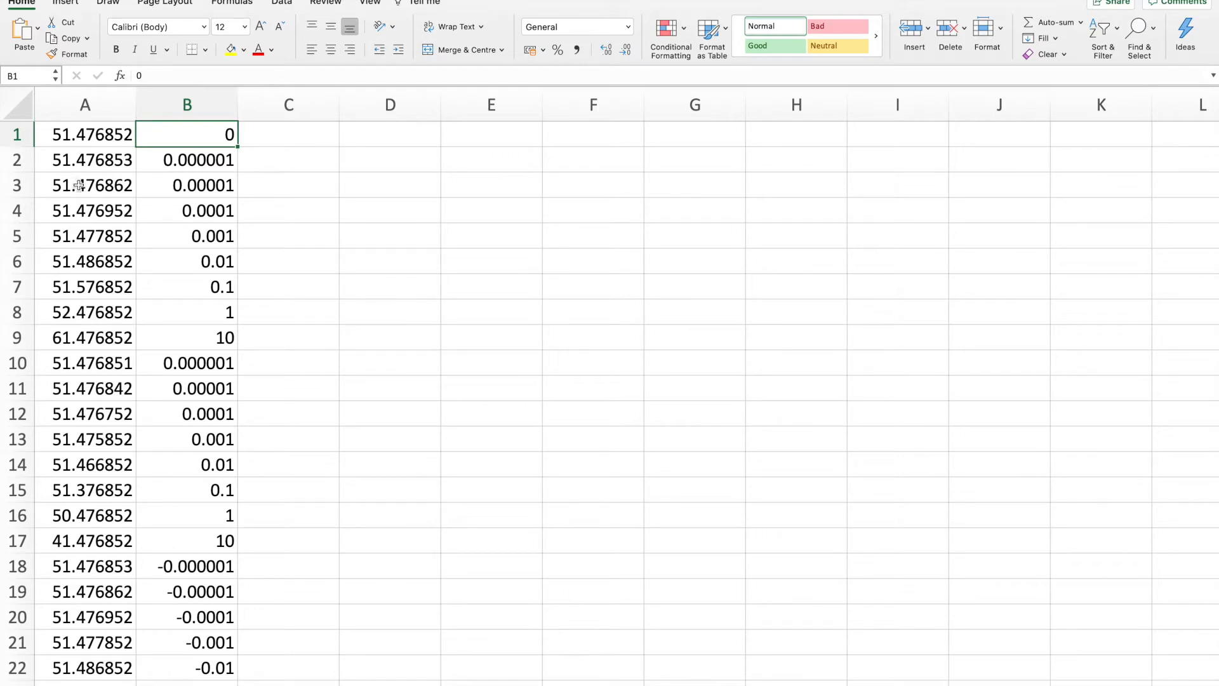
scroll(78, 179, "down", 10)
scroll(79, 182, "down", 3)
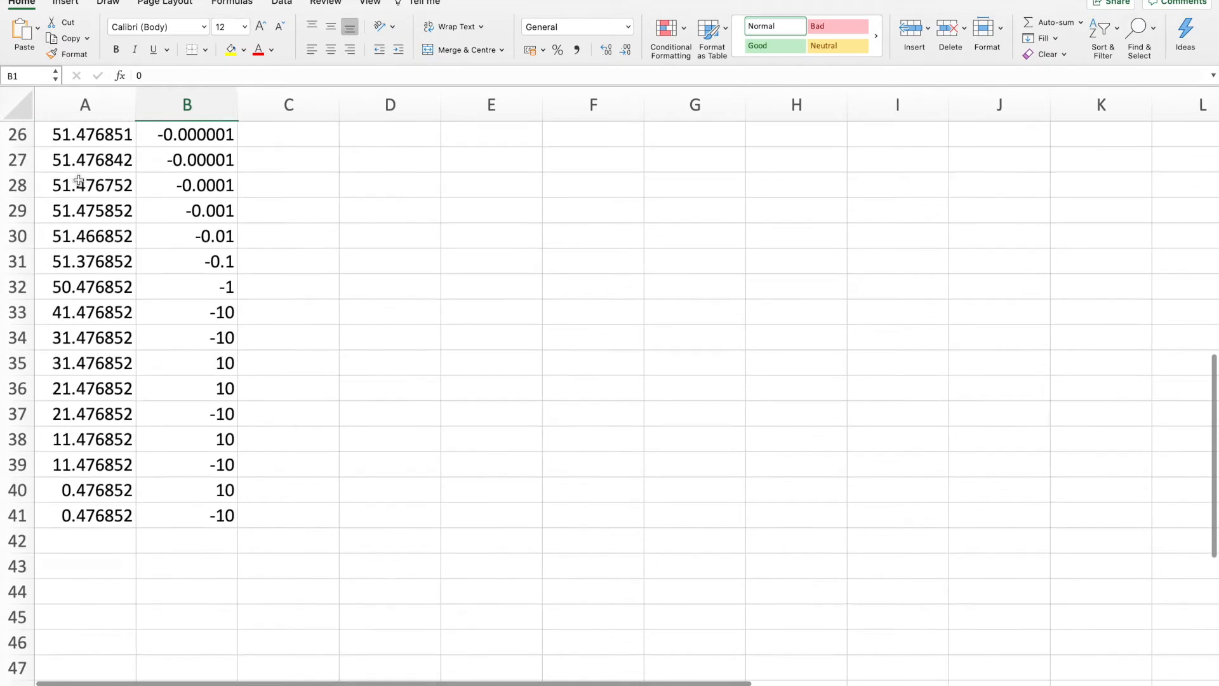
scroll(66, 517, "up", 13)
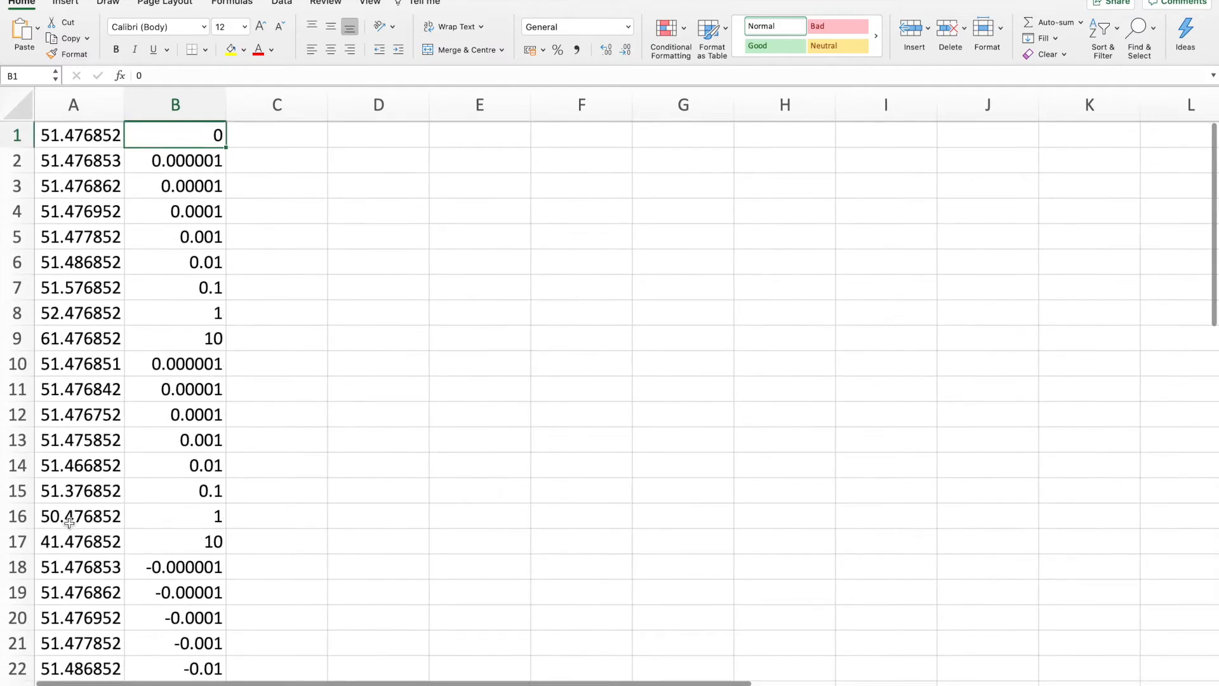
scroll(69, 521, "left", 1)
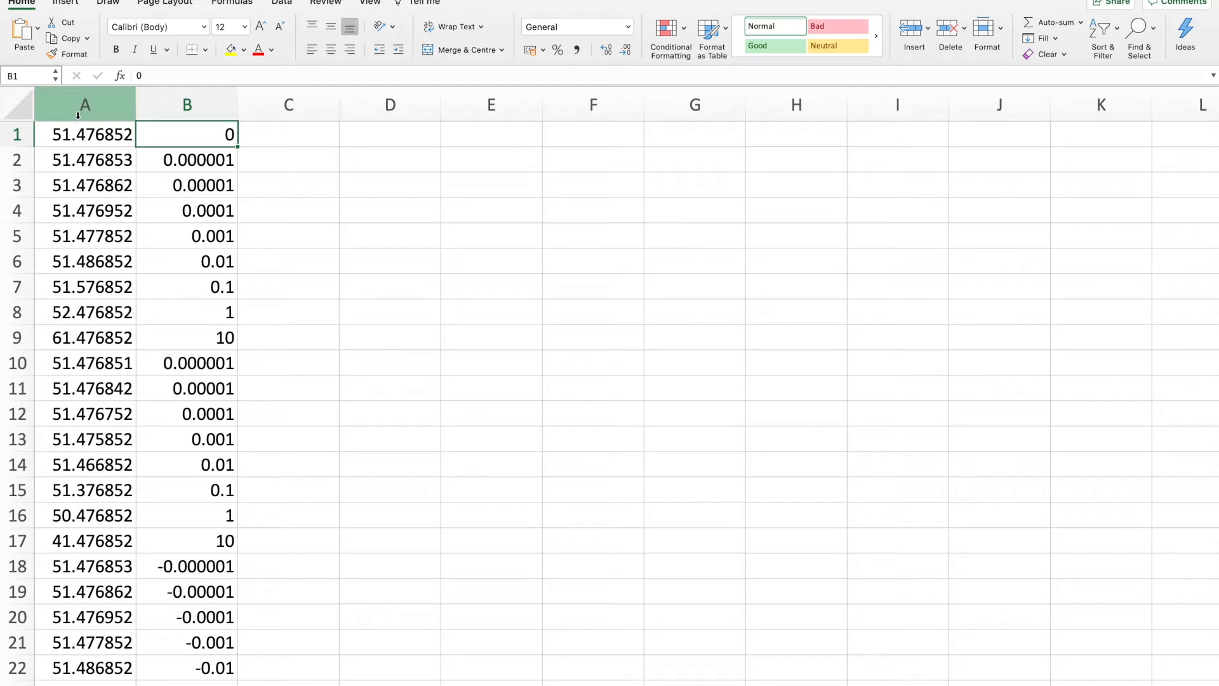
Step: Compare the latitudes in column A with the longitudes in column B, focusing on the first row's pair
left_click(78, 115)
left_click(181, 112)
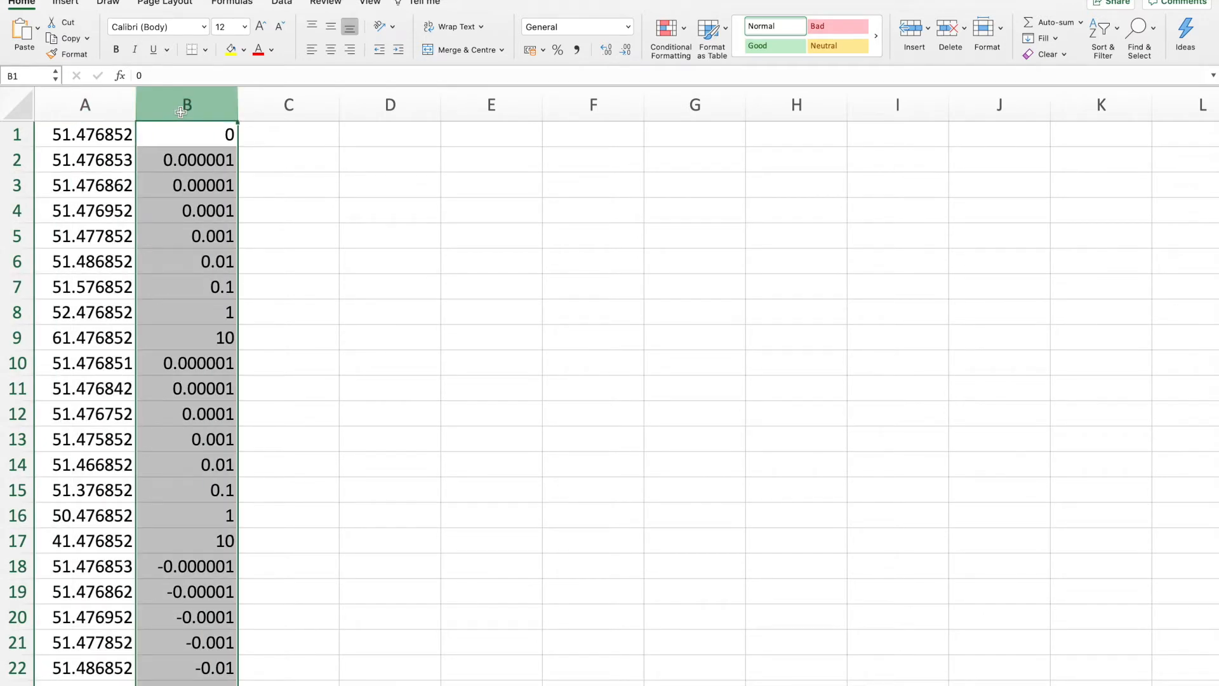
left_click(64, 104)
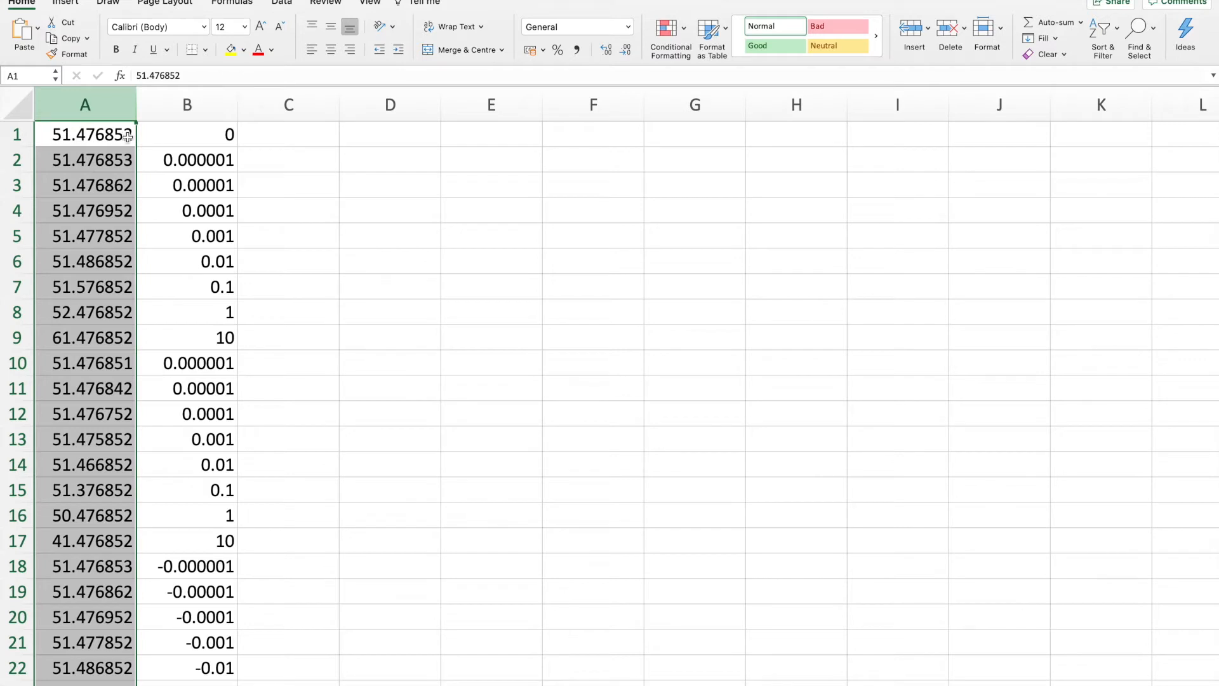
left_click(211, 136)
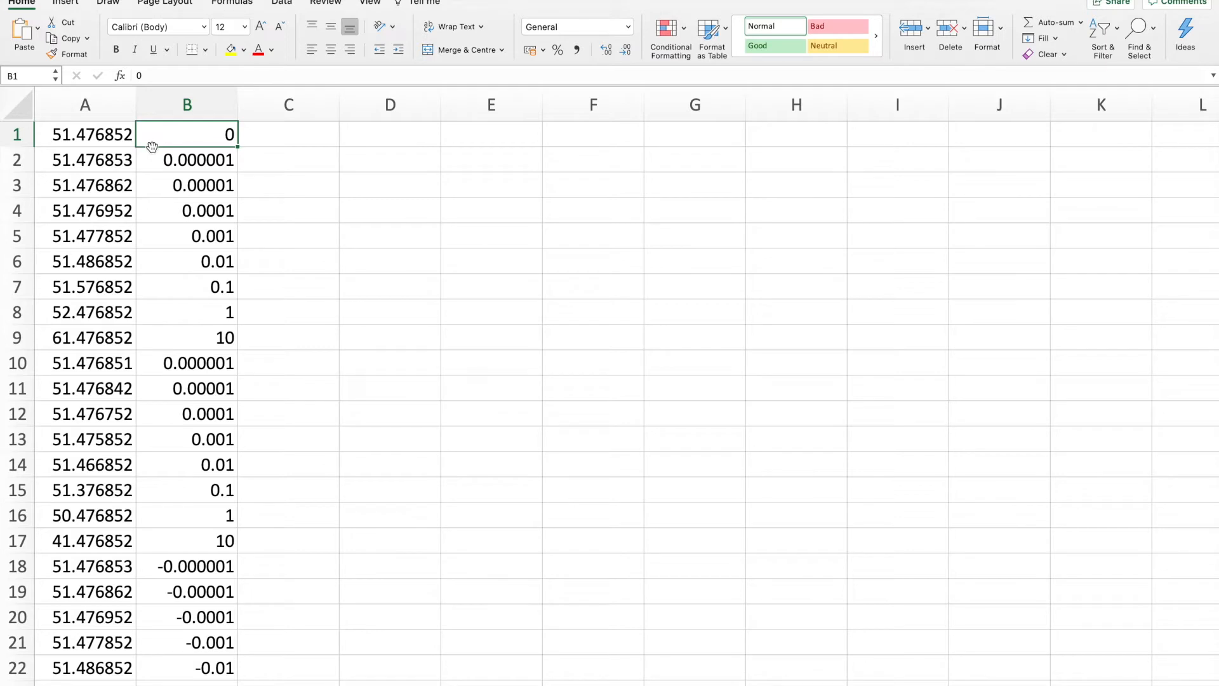
left_click(87, 134)
left_click(200, 135)
left_click(118, 135)
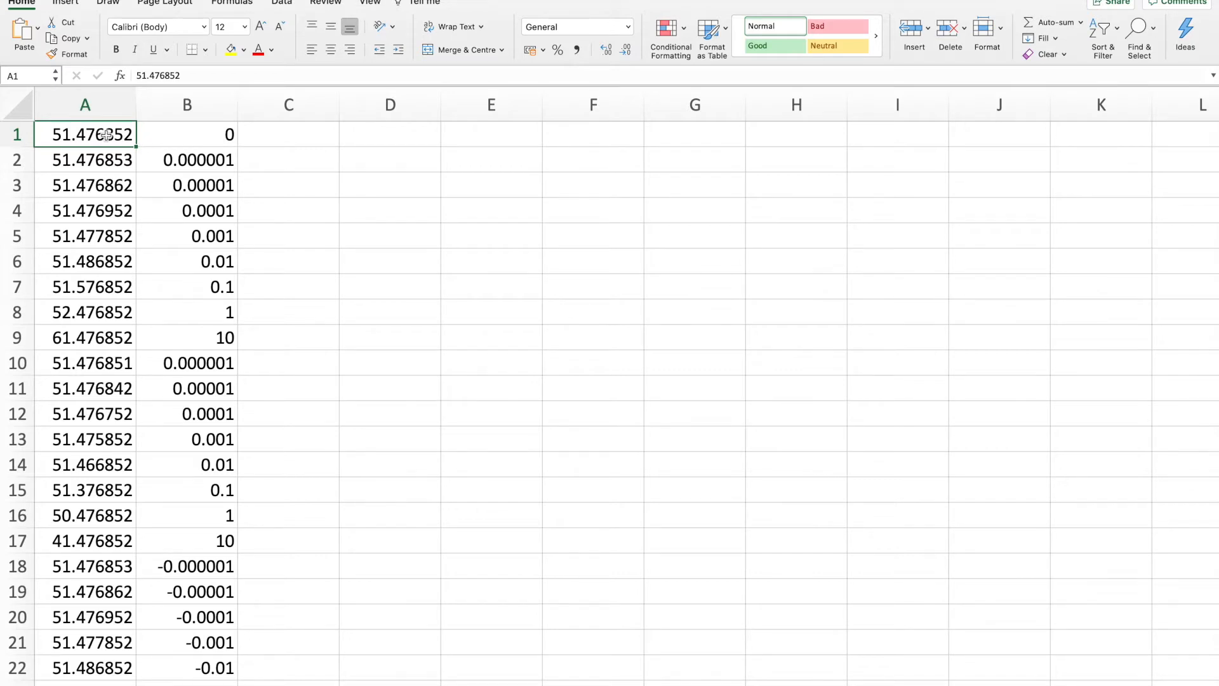
left_click(182, 134)
left_click(89, 136)
scroll(85, 331, "down", 9)
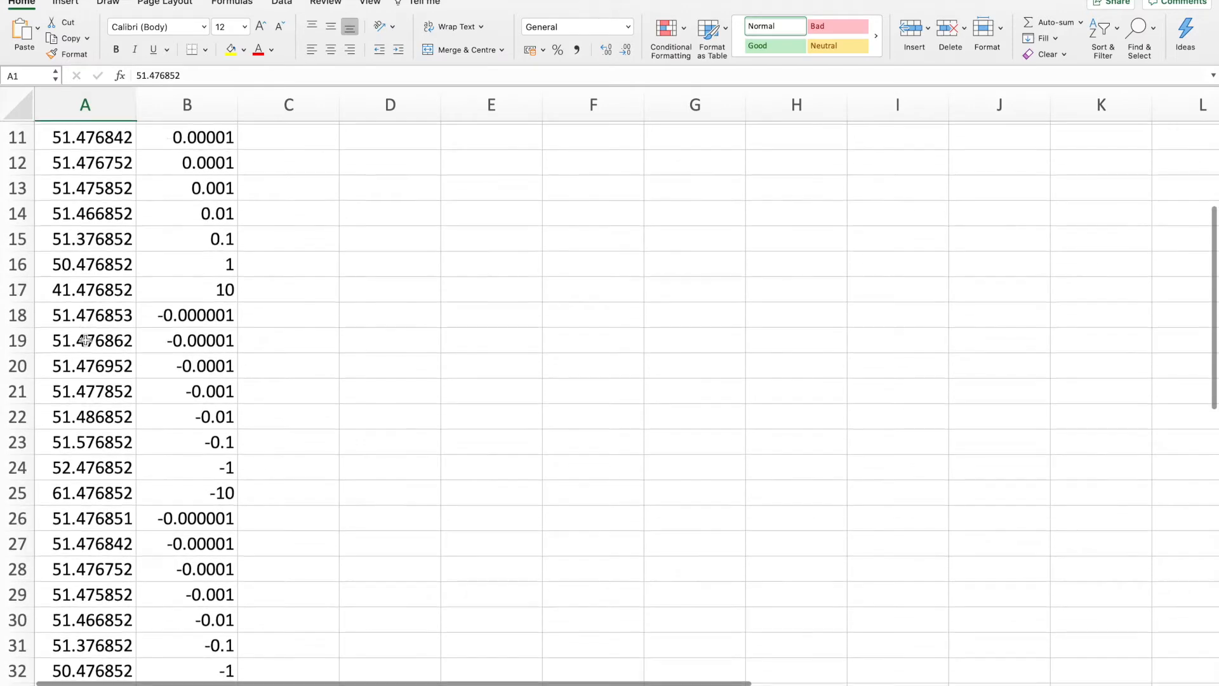
scroll(86, 340, "up", 9)
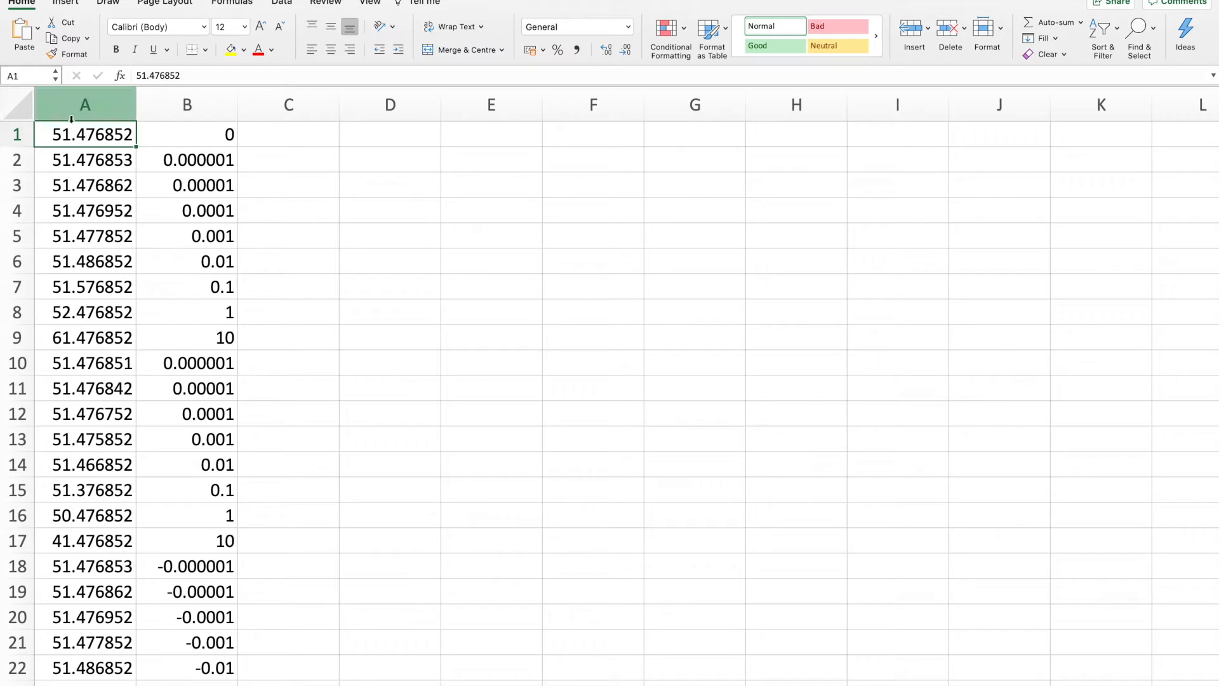
Step: Try to save the workbook to the Desktop as Test1.csv in CSV UTF-8 (Comma-delimited) format, replacing the existing file
mouse_move(38, 1)
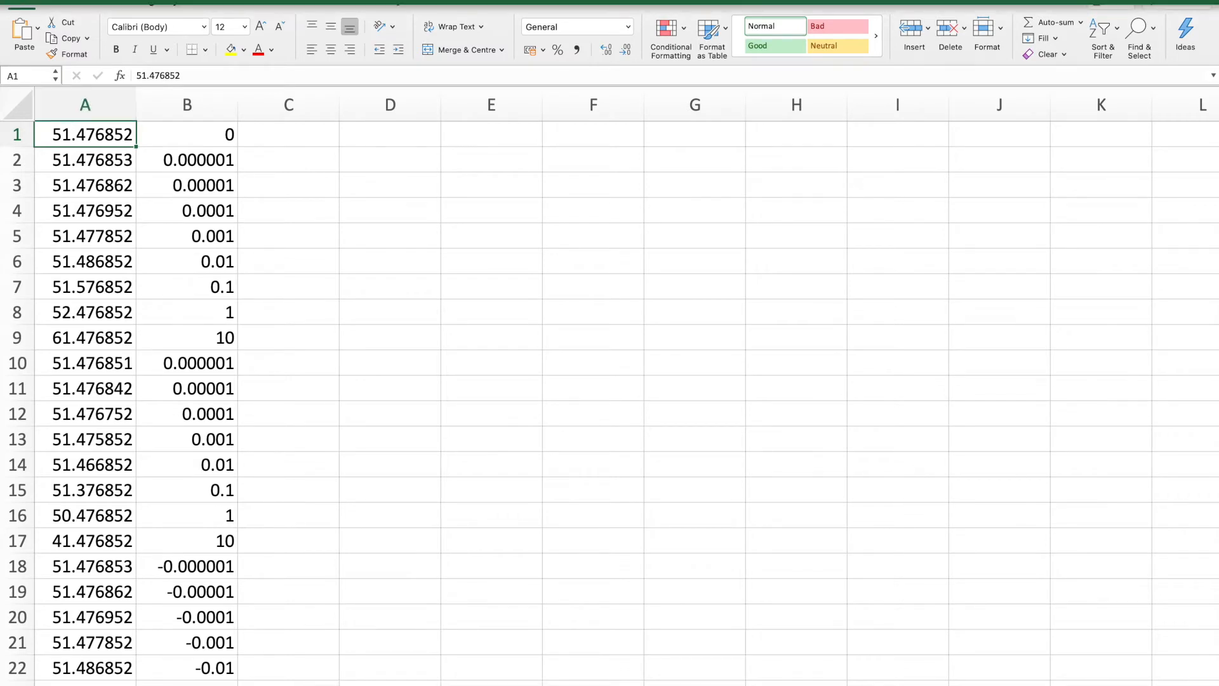
left_click(85, 1)
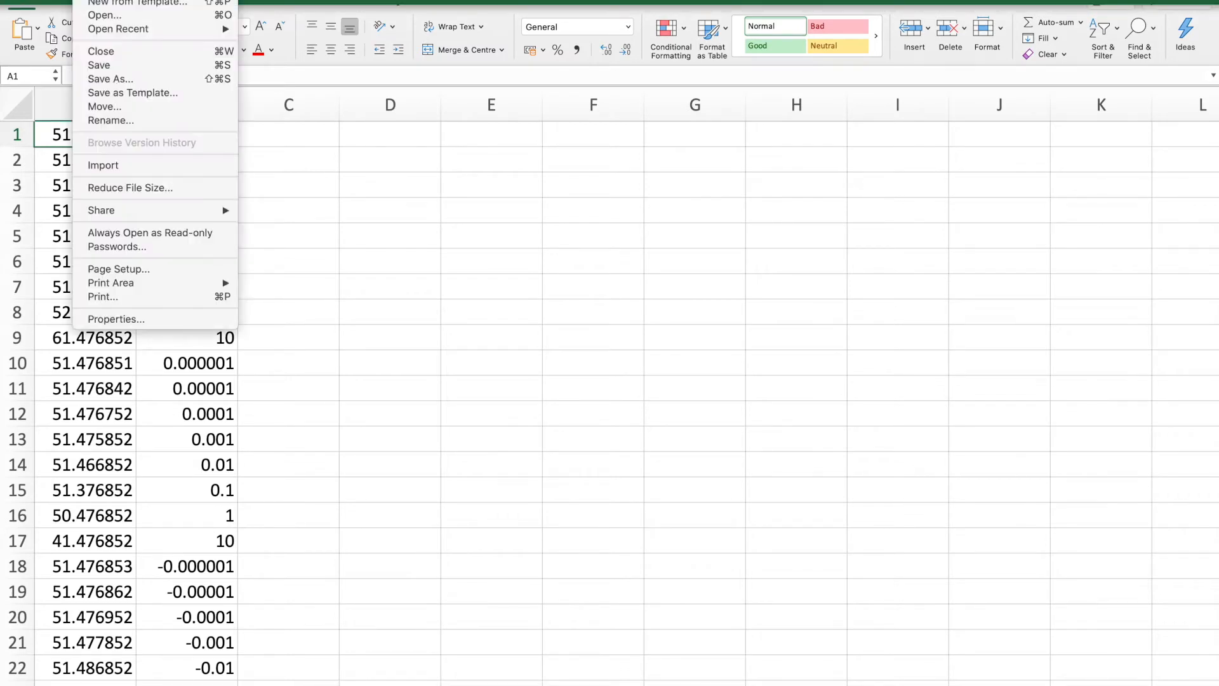
left_click(100, 79)
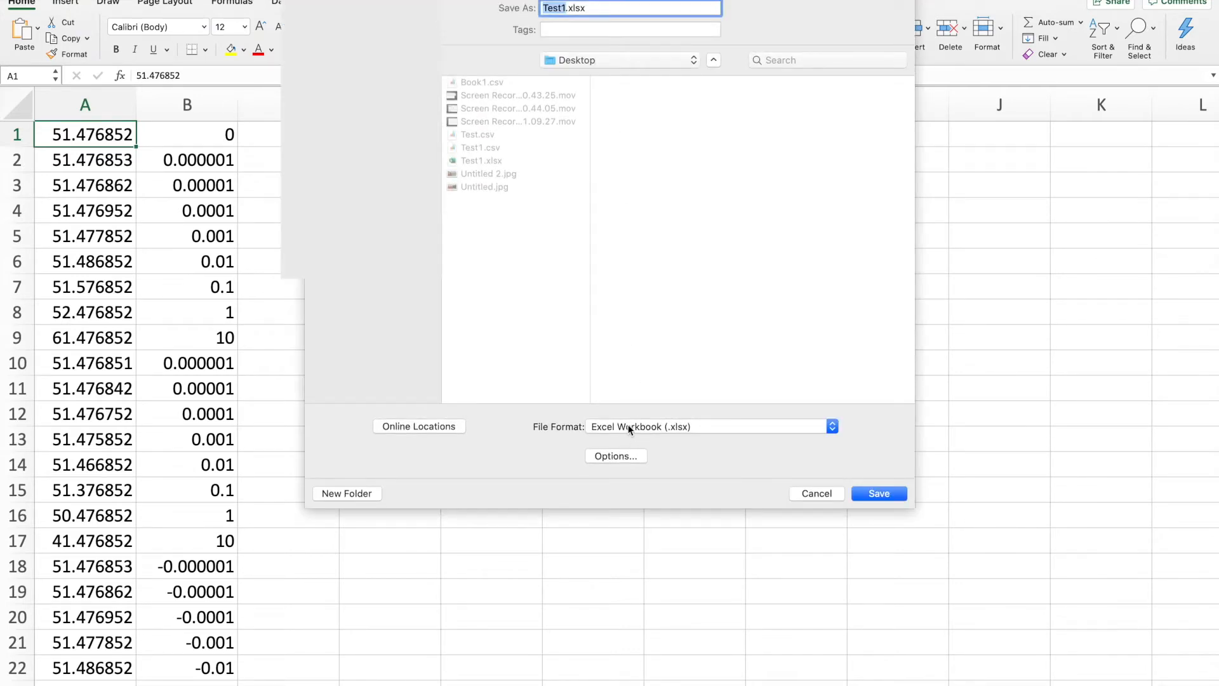
left_click(630, 430)
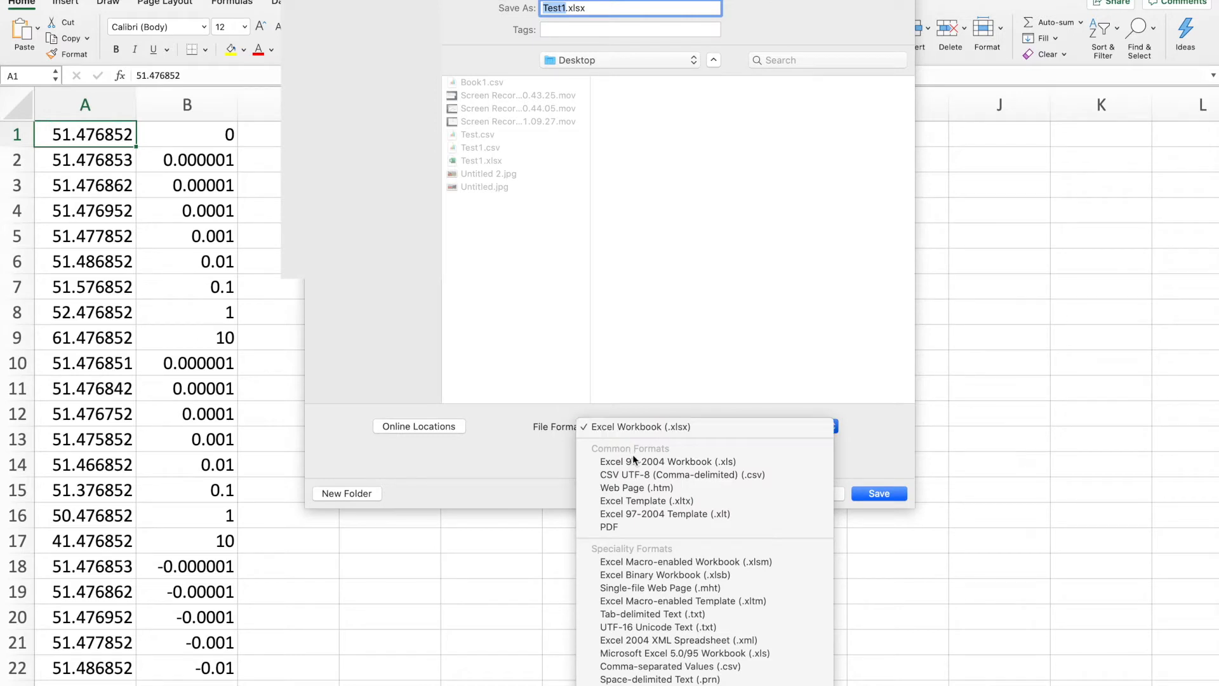
left_click(532, 450)
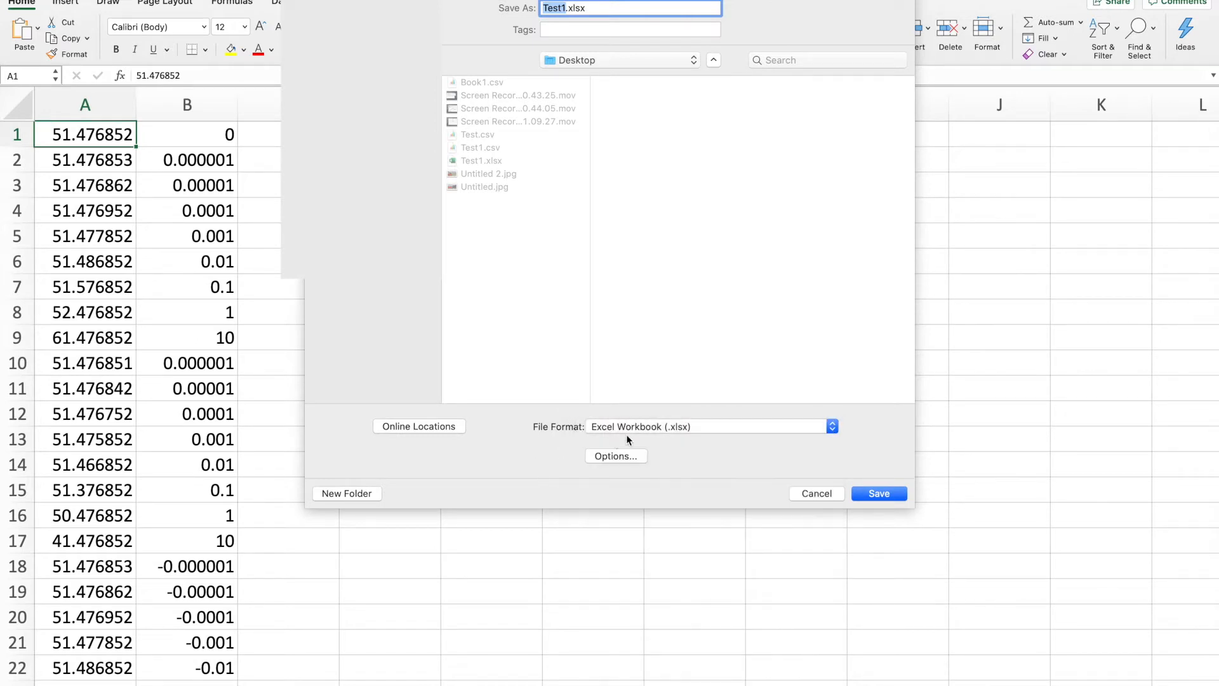
left_click(644, 429)
scroll(650, 532, "down", 3)
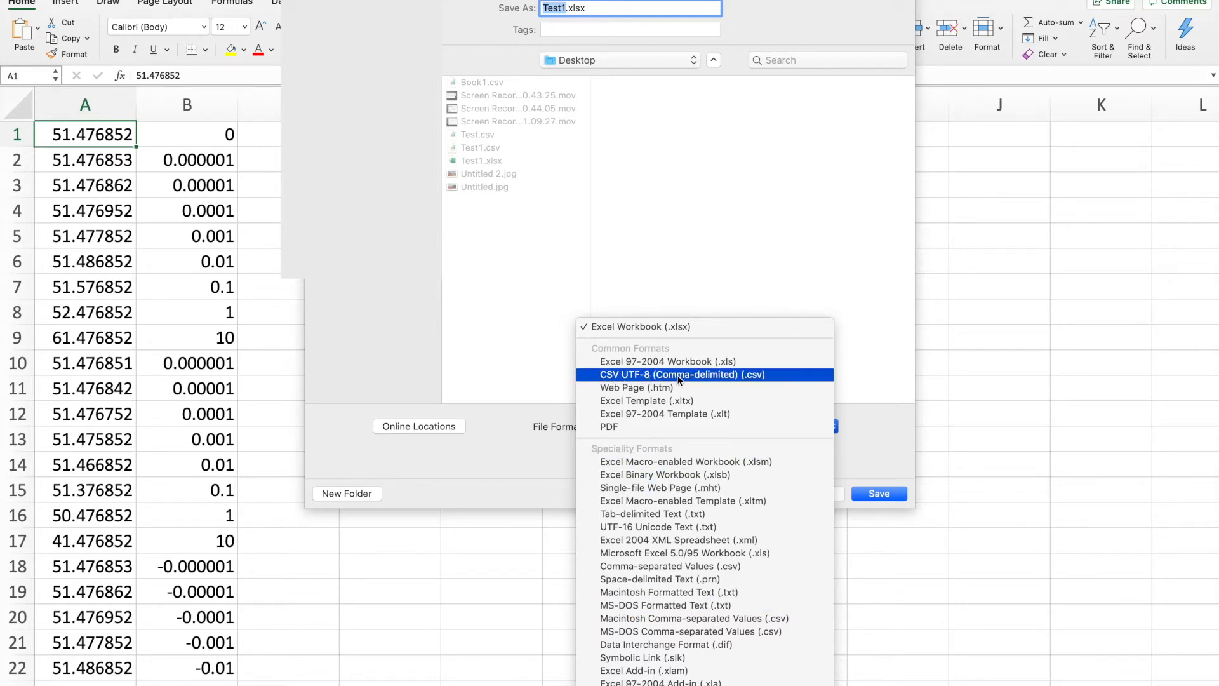
left_click(718, 375)
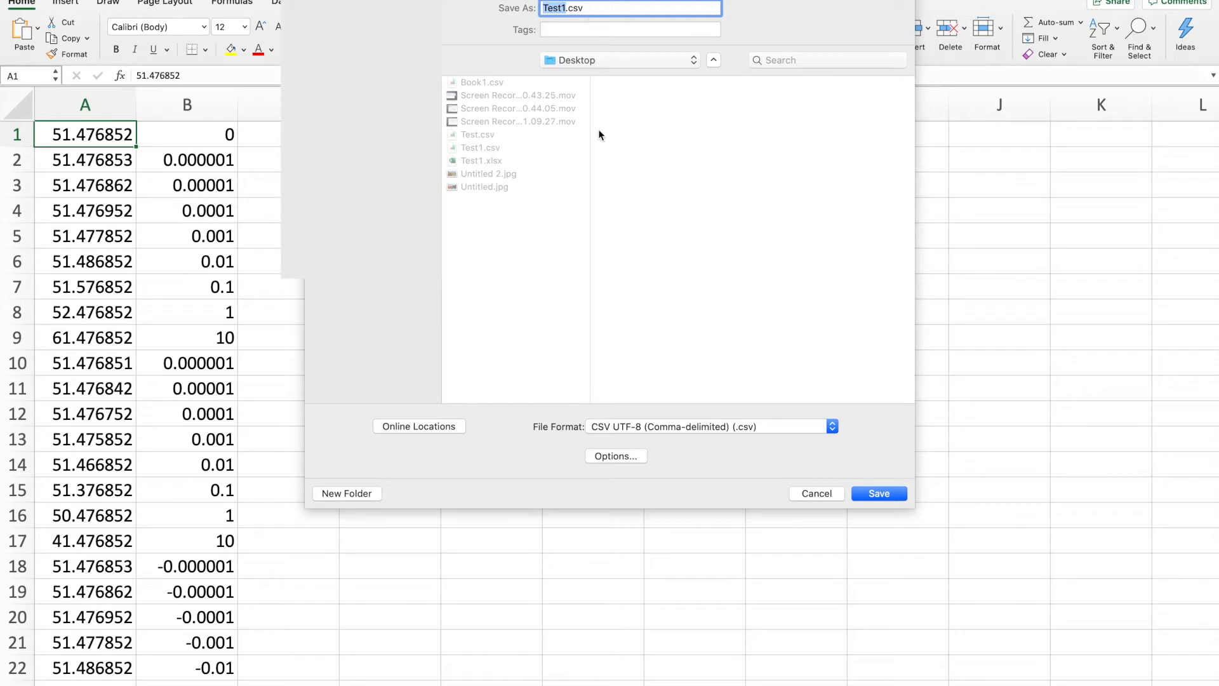
left_click(874, 497)
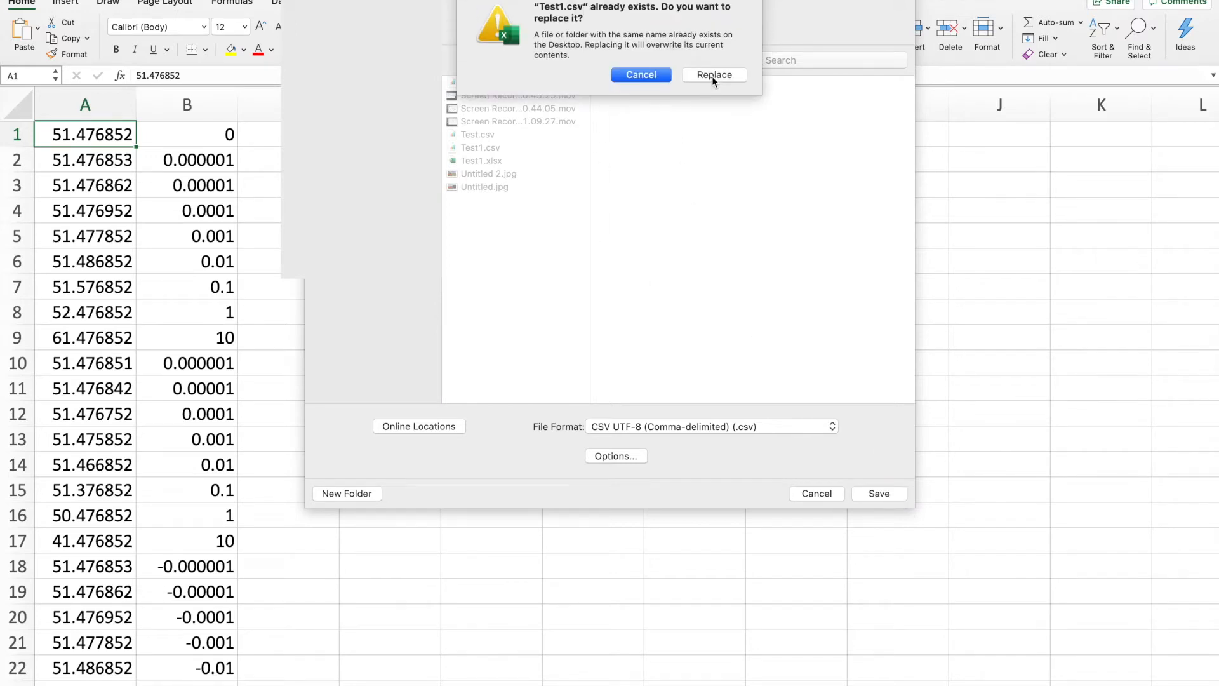
left_click(714, 75)
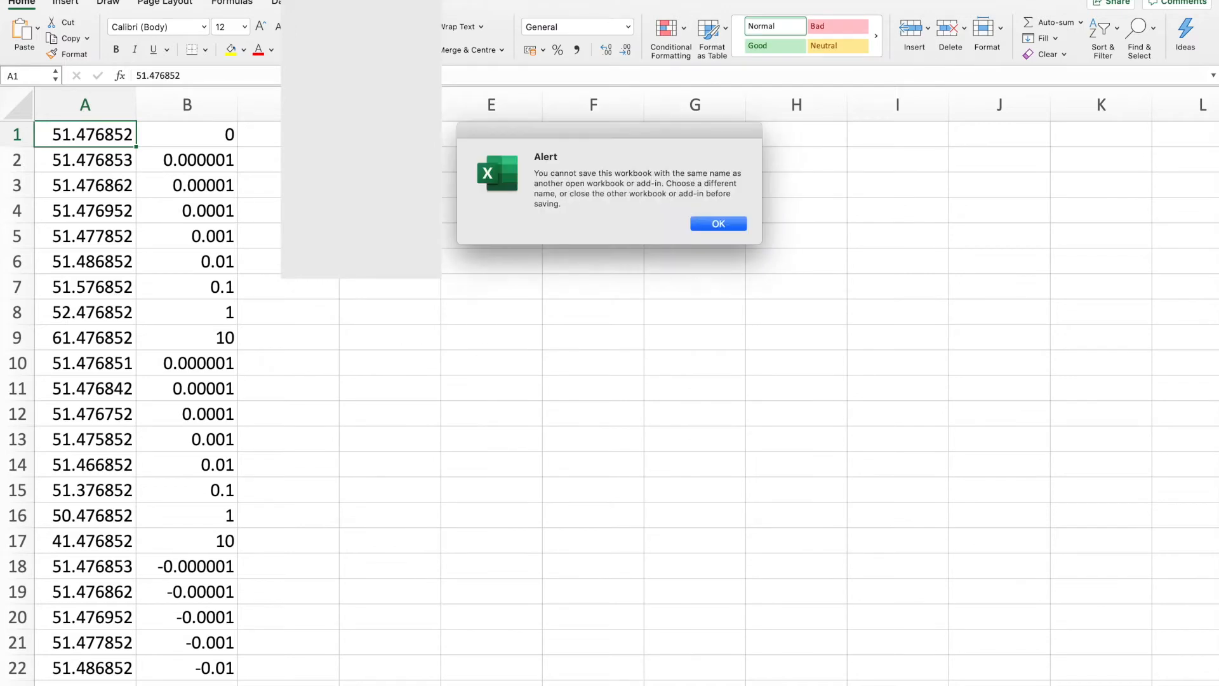
left_click(725, 227)
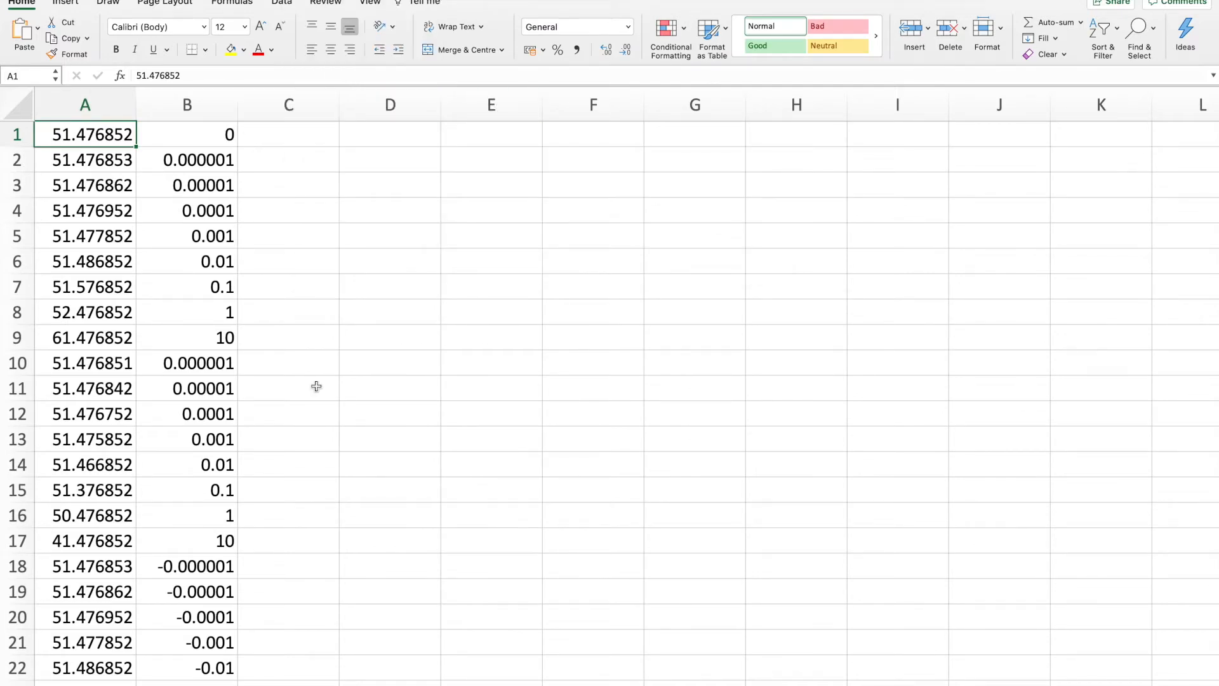
Step: Switch back to the GeoGuessr map editor and import the locations from Test1.csv
mouse_move(259, 682)
left_click(189, 679)
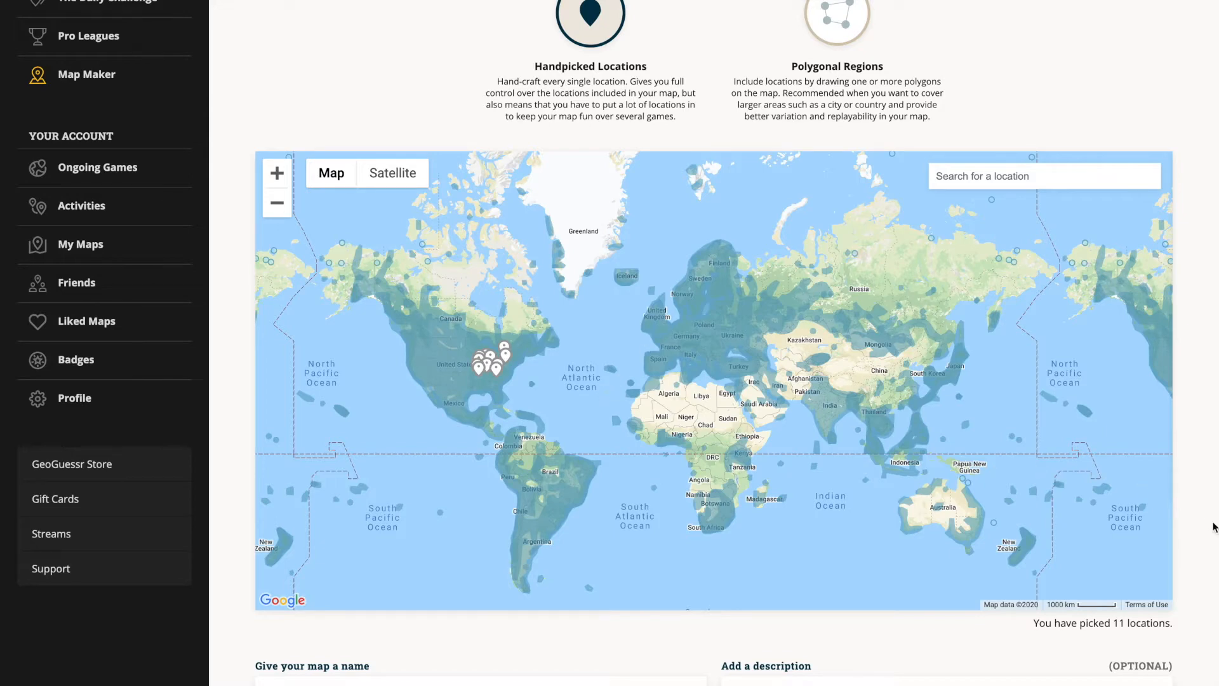
scroll(1200, 529, "down", 3)
scroll(1199, 531, "down", 4)
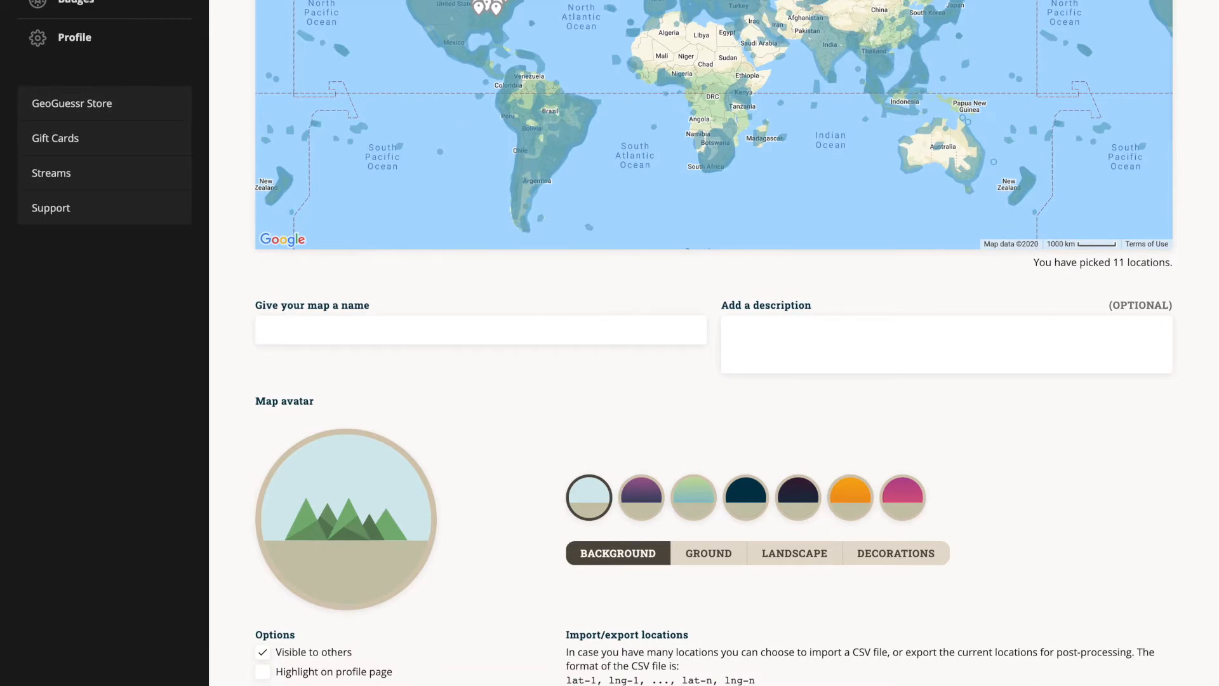
scroll(1167, 428, "down", 1)
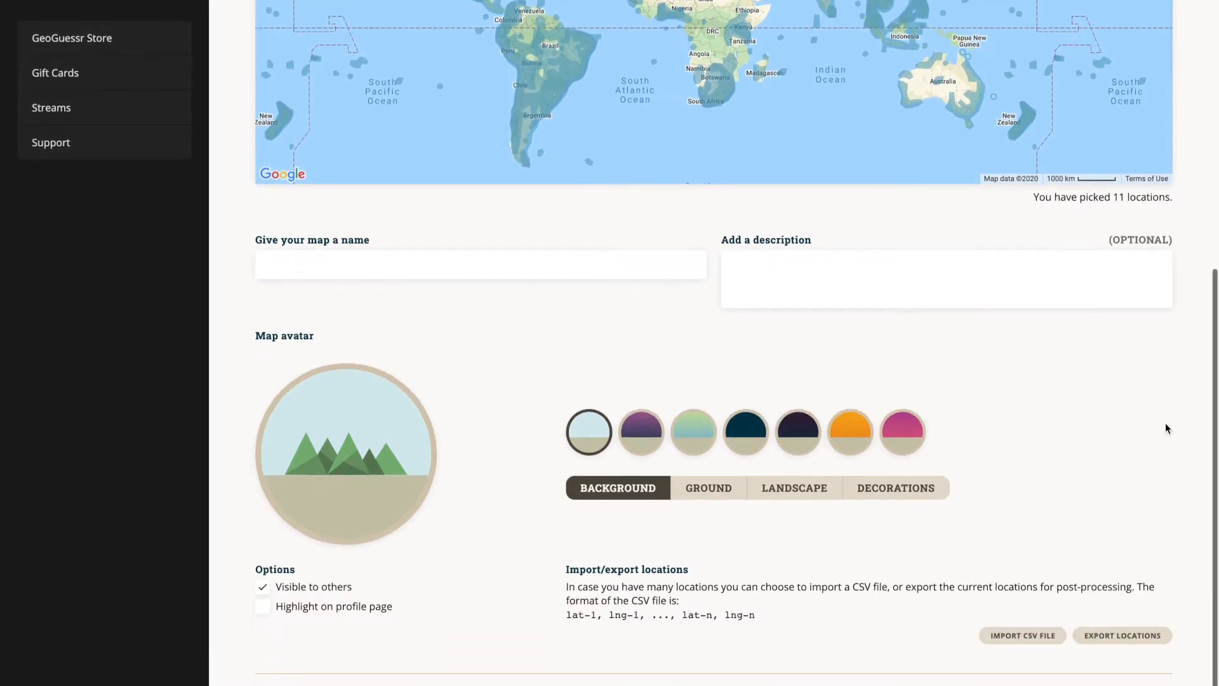
left_click(1009, 636)
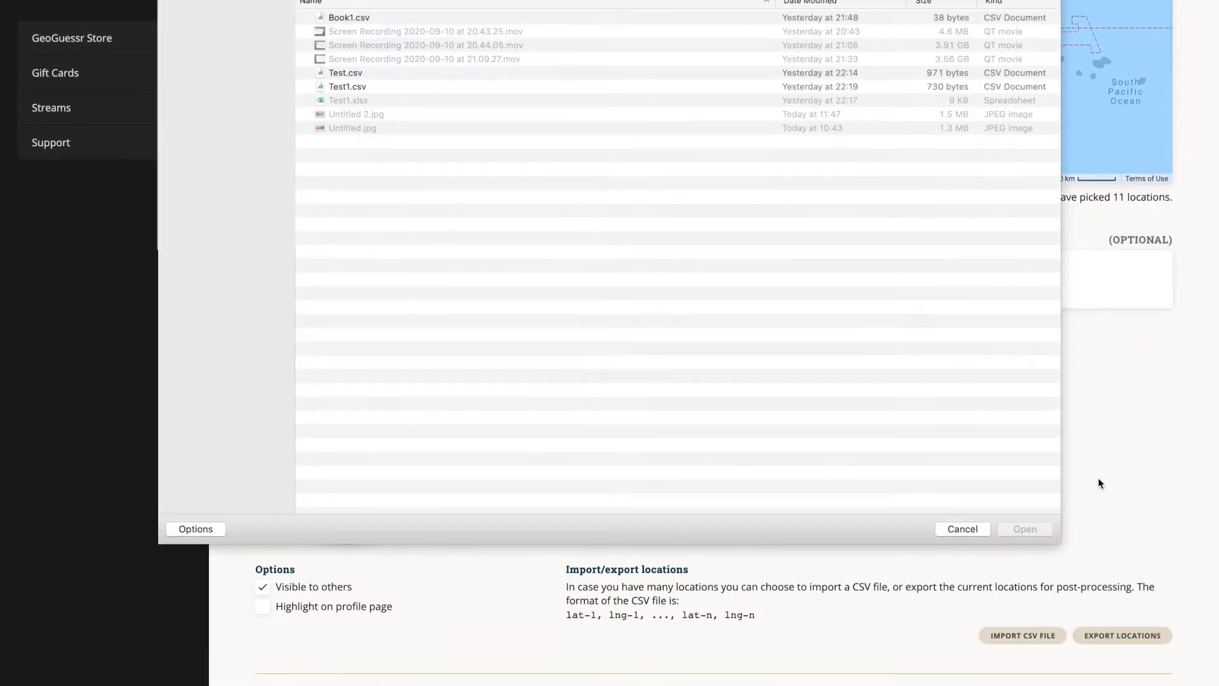
left_click(334, 86)
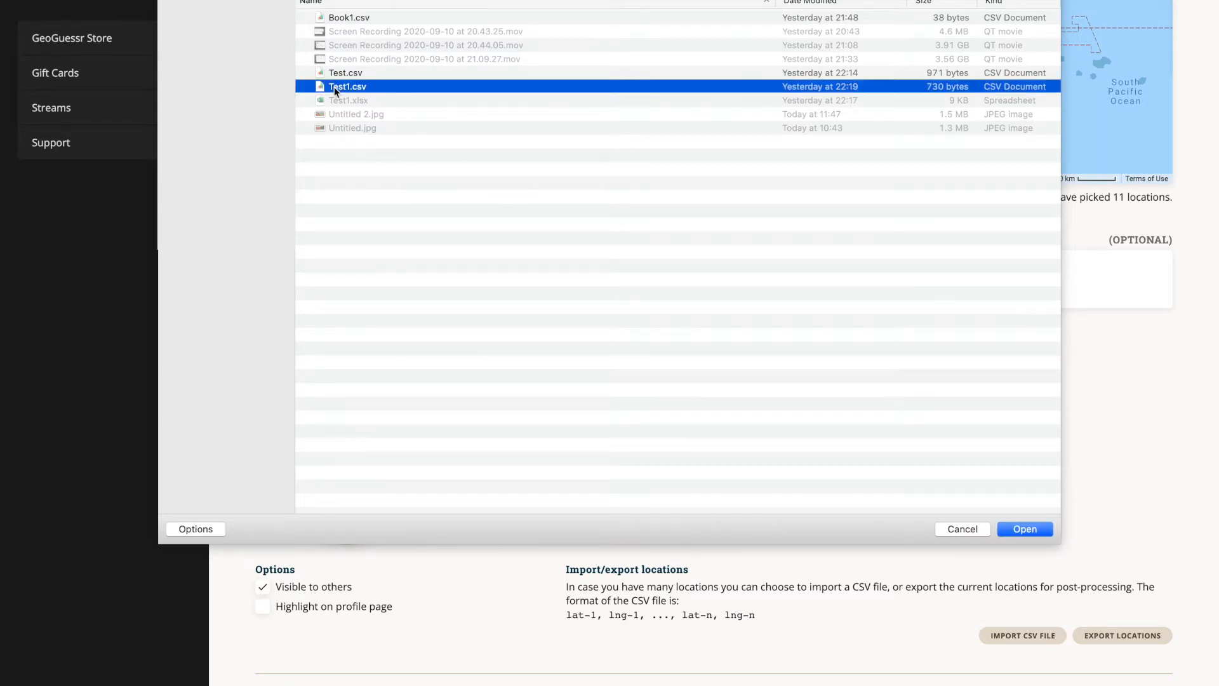
key("Return")
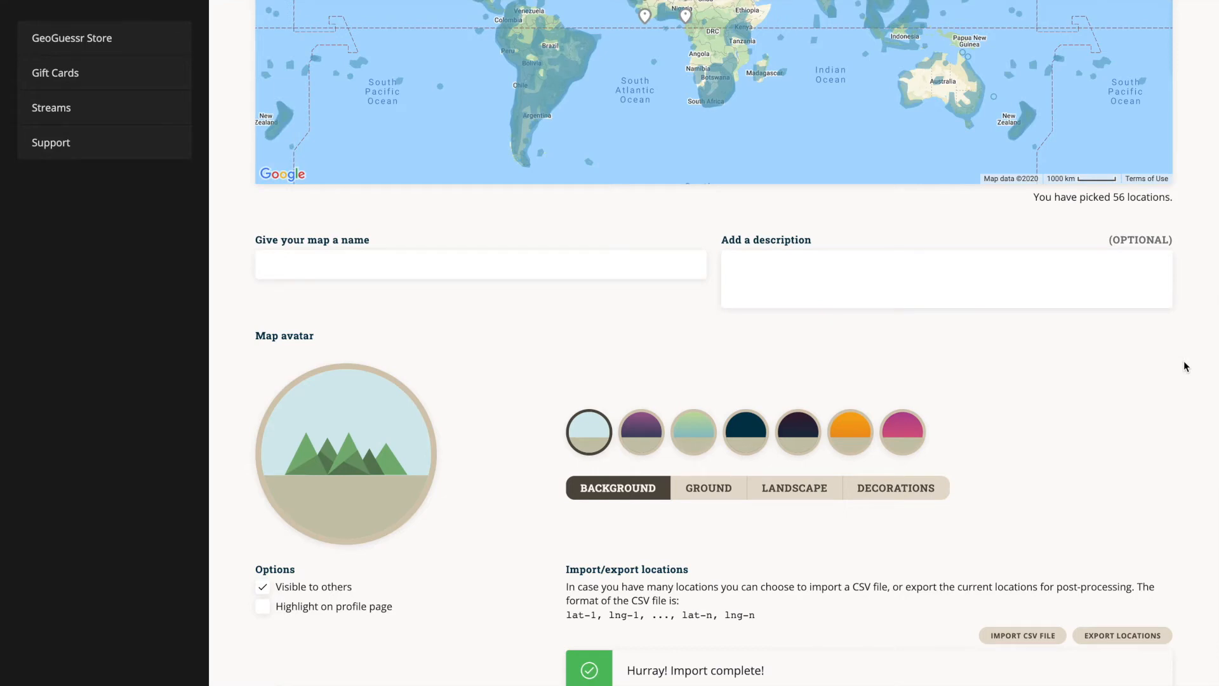
Step: Examine where the imported markers fall on the map, from the whole world down to southern England
scroll(1191, 367, "up", 5)
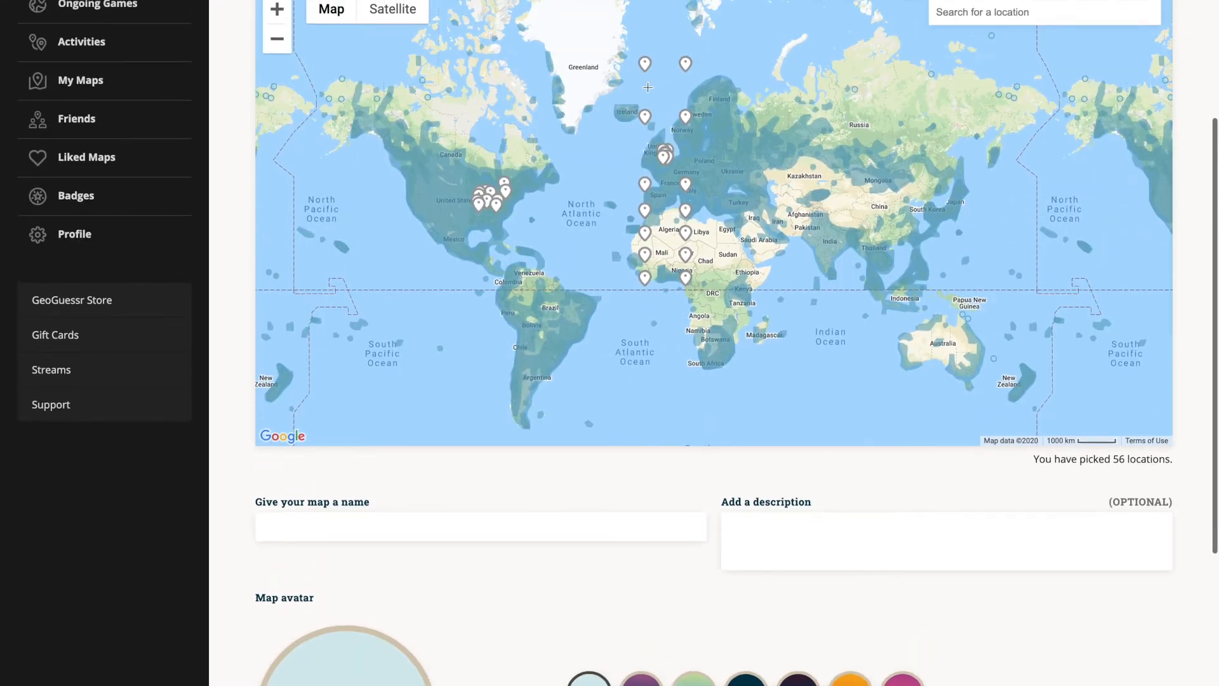
scroll(666, 156, "up", 3)
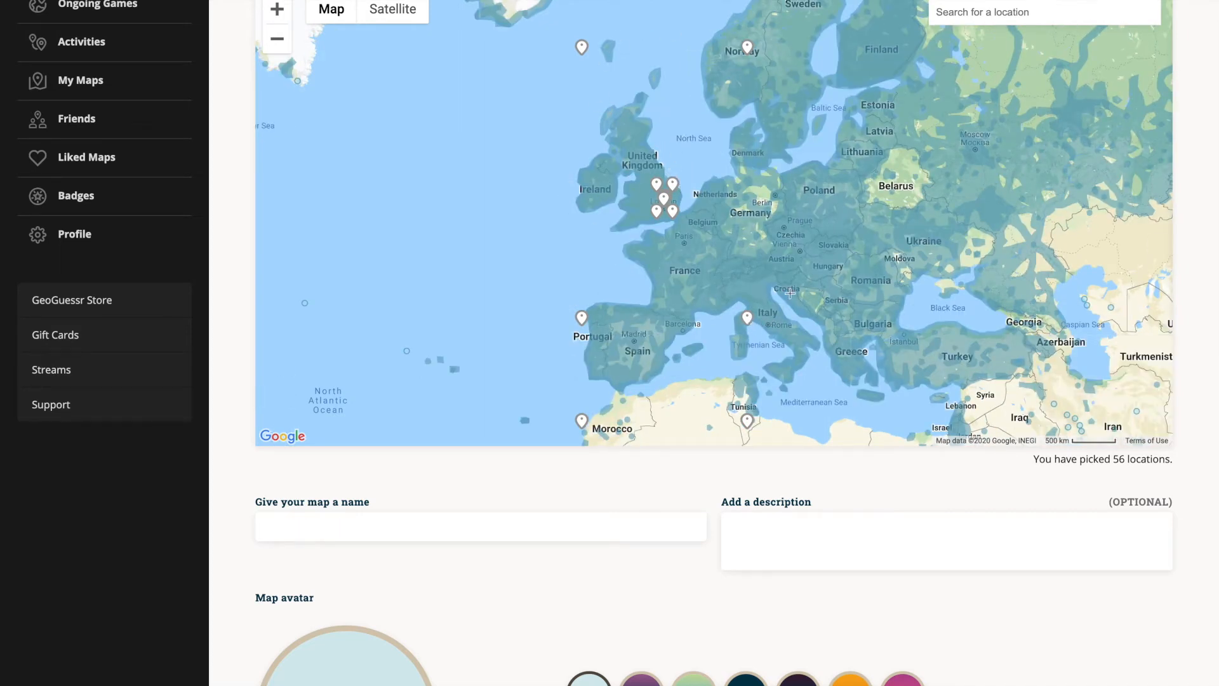
left_click(277, 11)
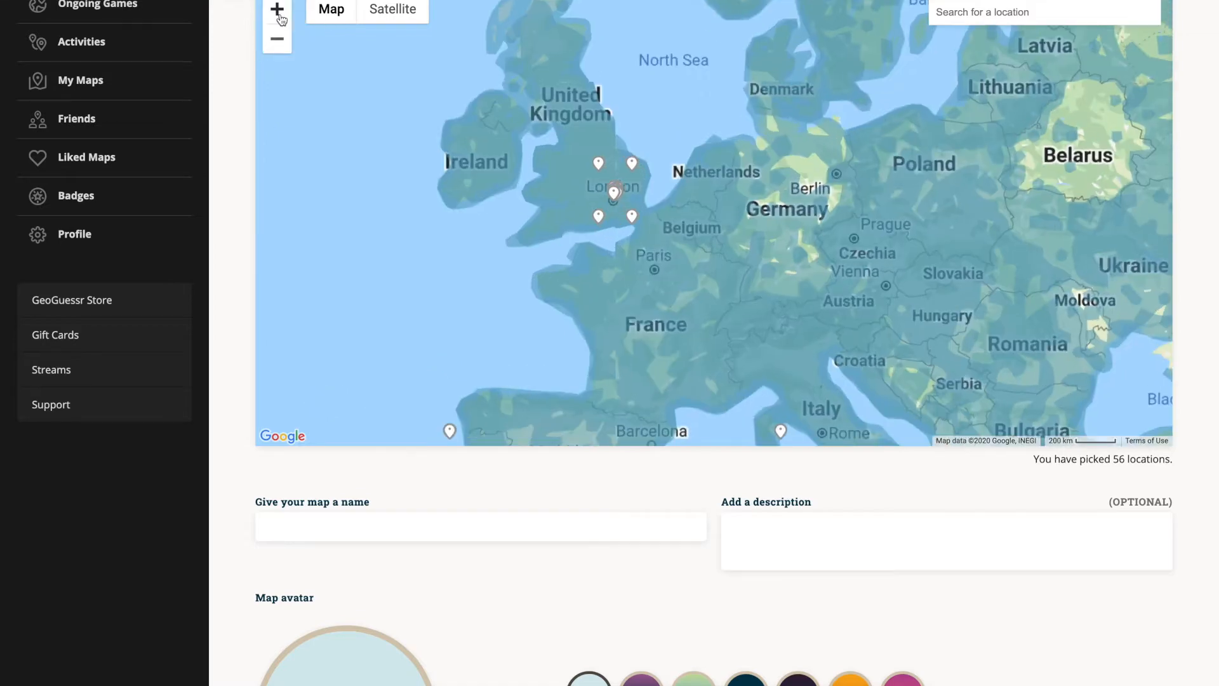
left_click_drag(550, 149, 608, 183)
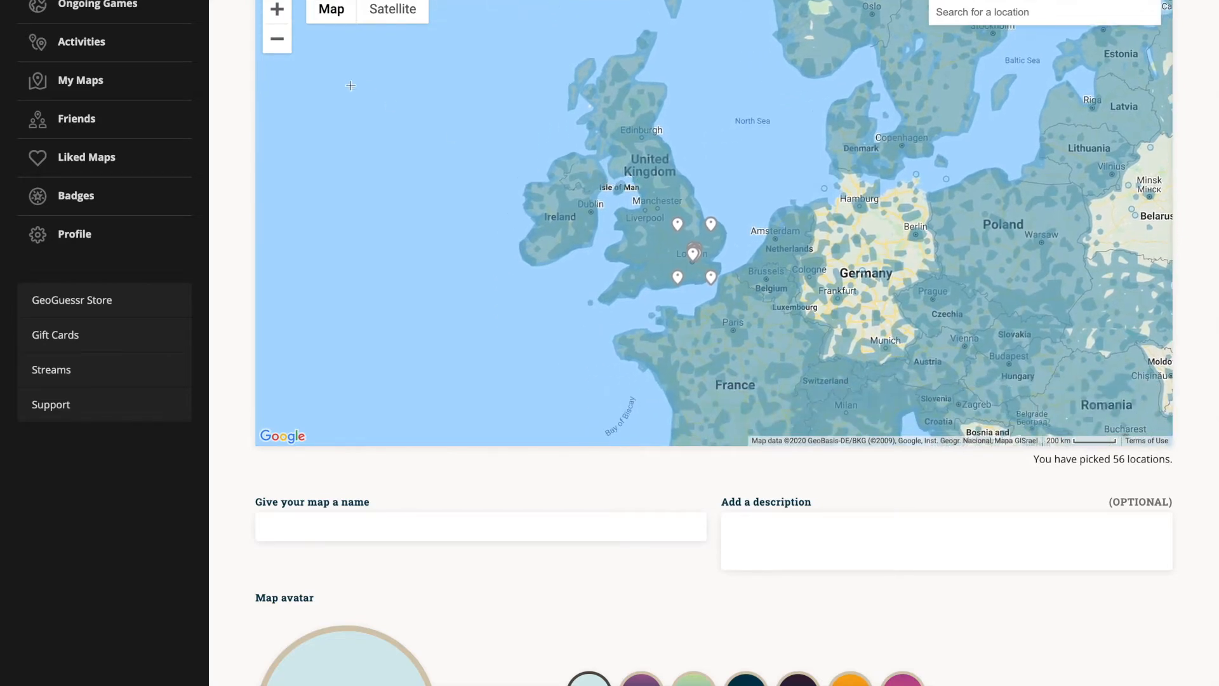
left_click(277, 38)
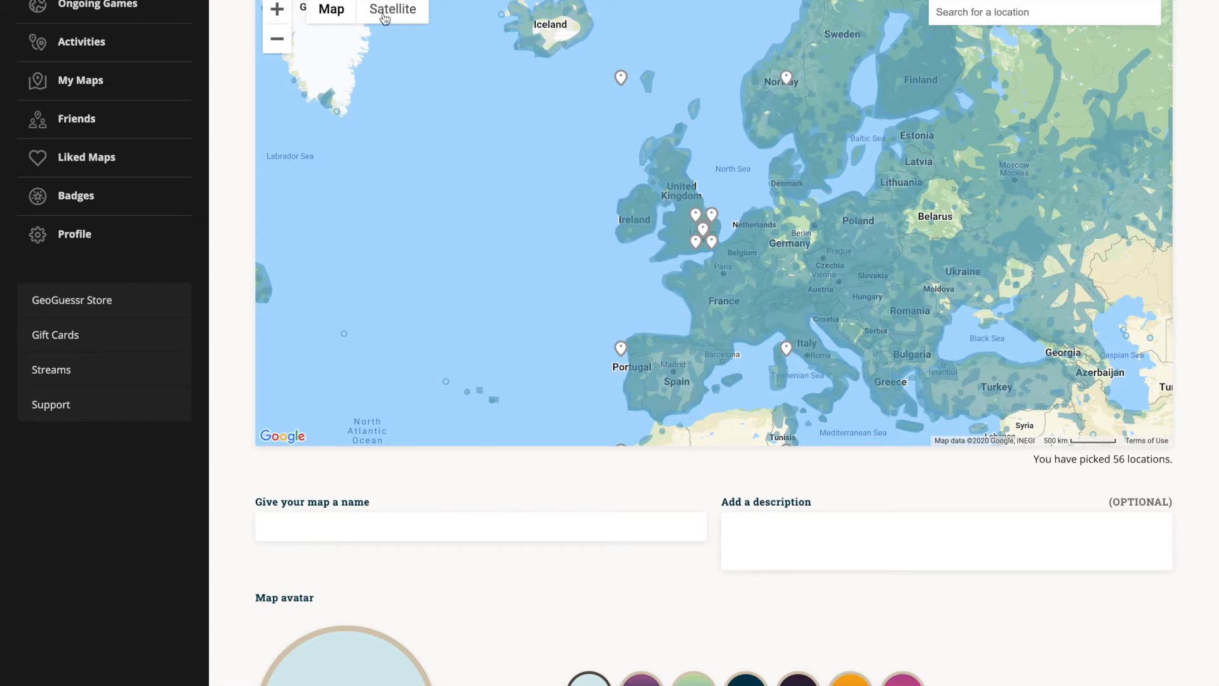
left_click(276, 14)
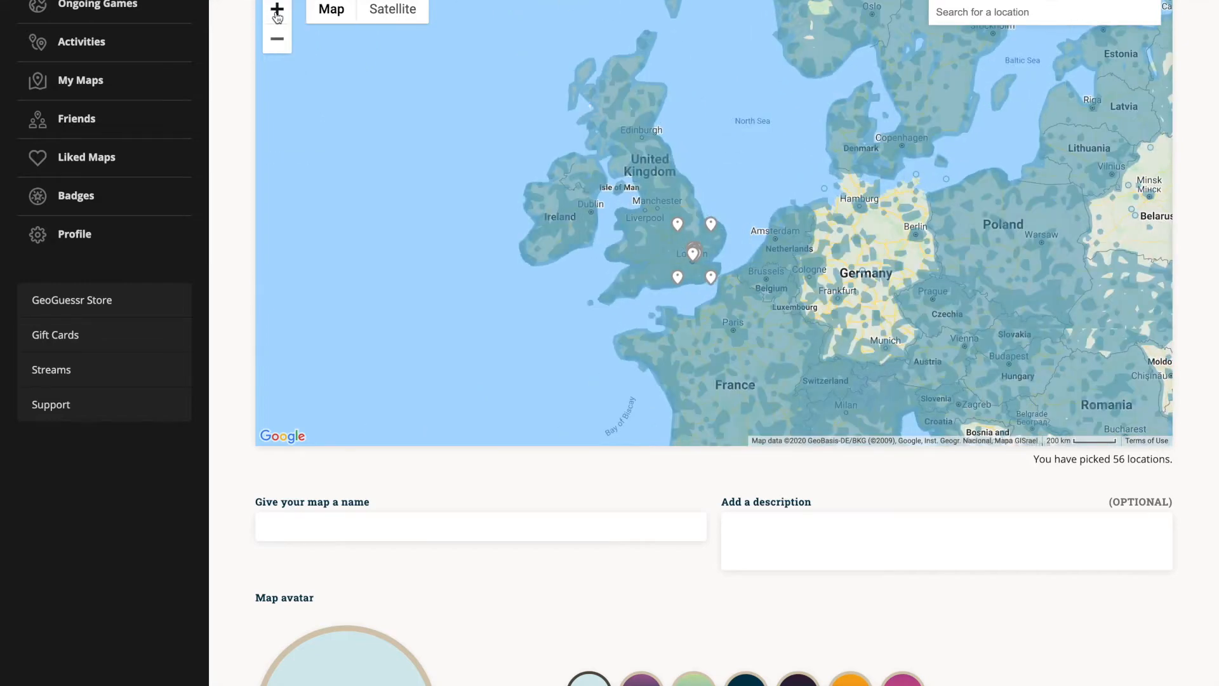
left_click(277, 8)
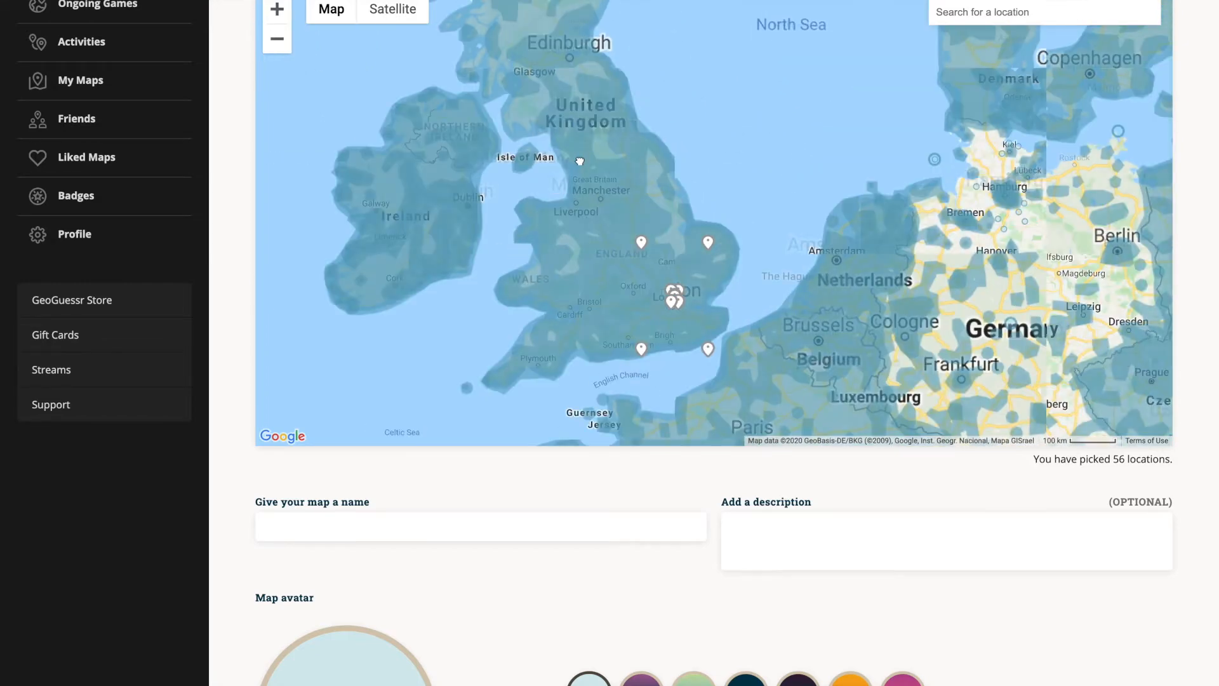
left_click_drag(579, 160, 617, 115)
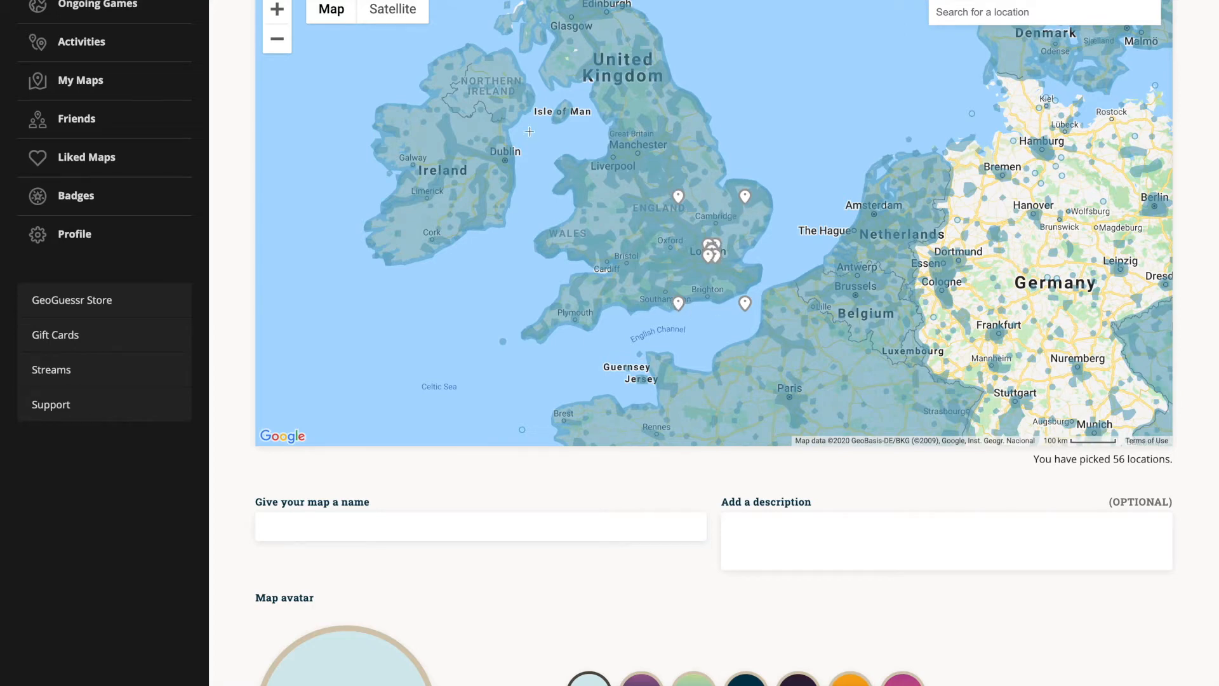
left_click(277, 9)
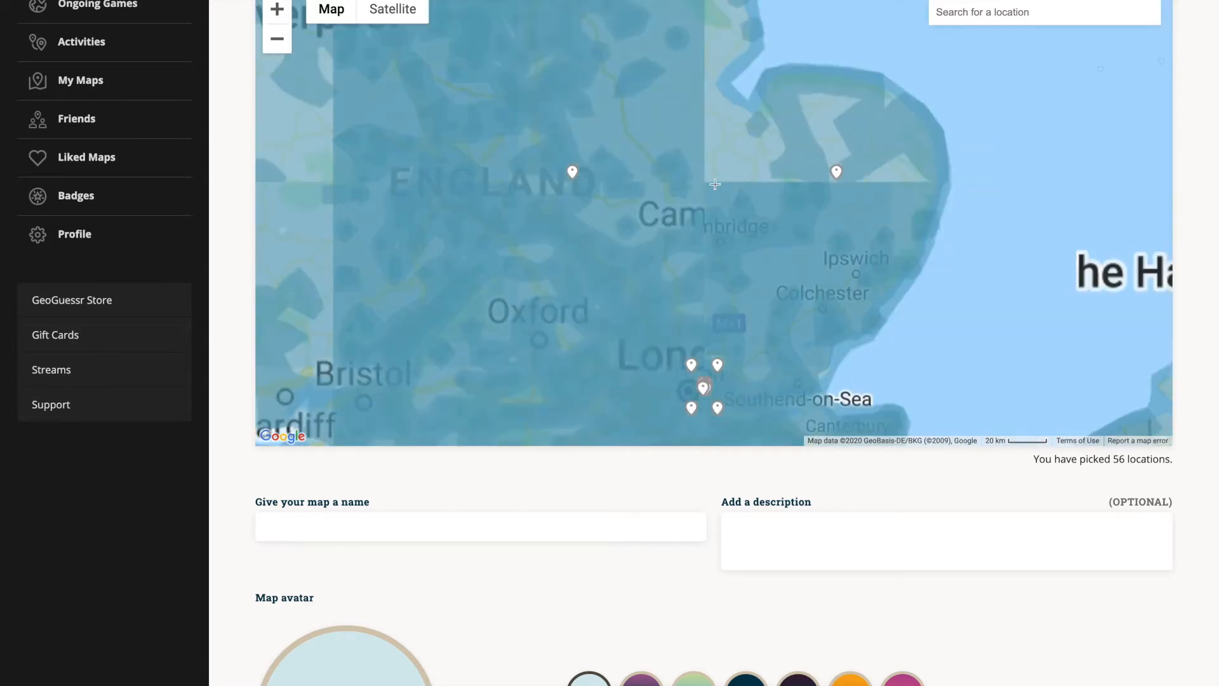
left_click_drag(709, 268, 741, 90)
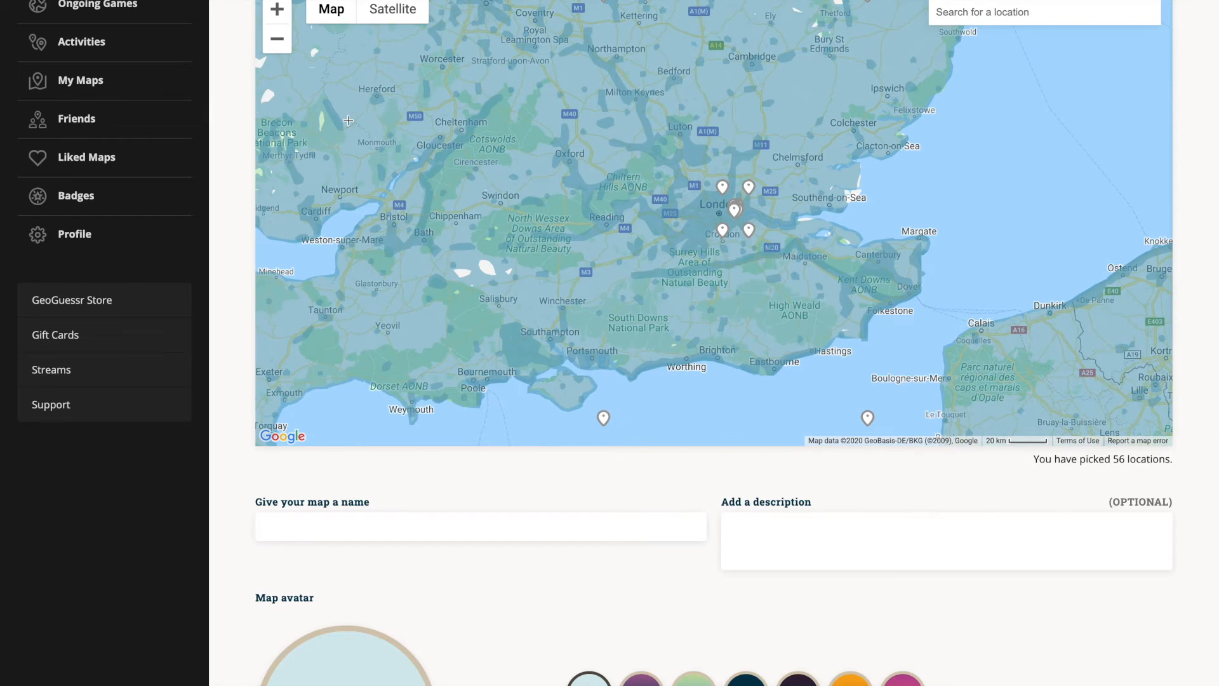
Step: Examine the nested groups of imported markers around London, closing in on the cluster in Greenwich Park
left_click(280, 11)
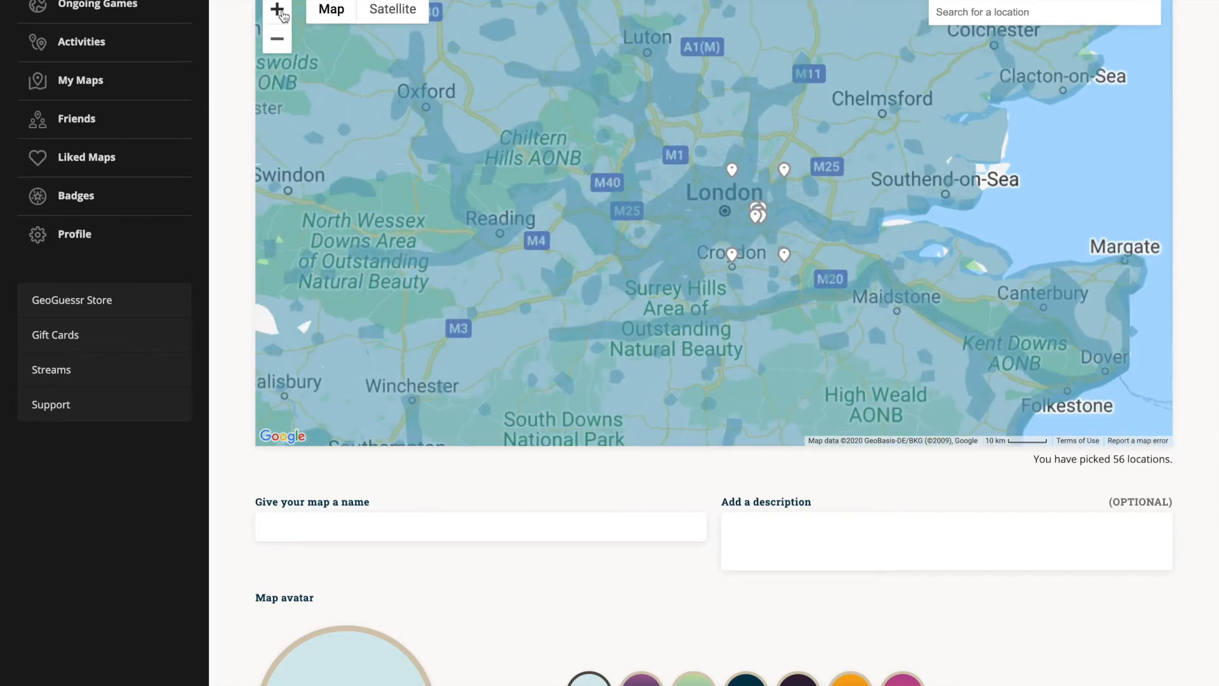
left_click(277, 10)
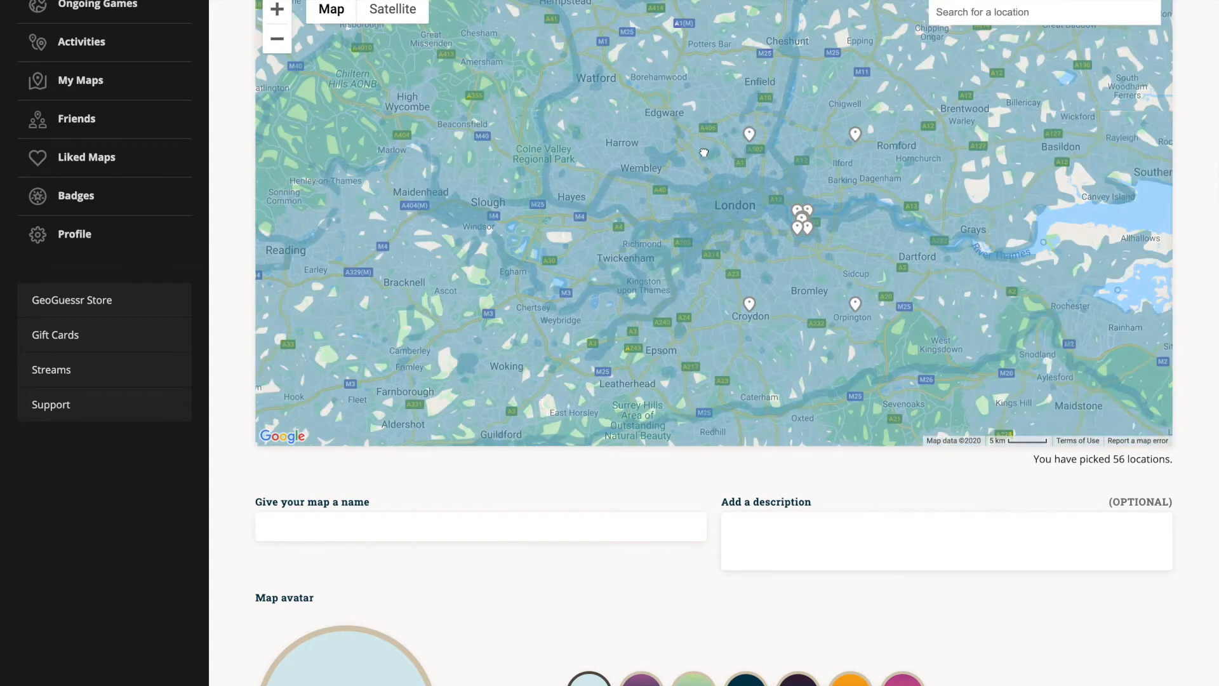
left_click_drag(762, 149, 671, 136)
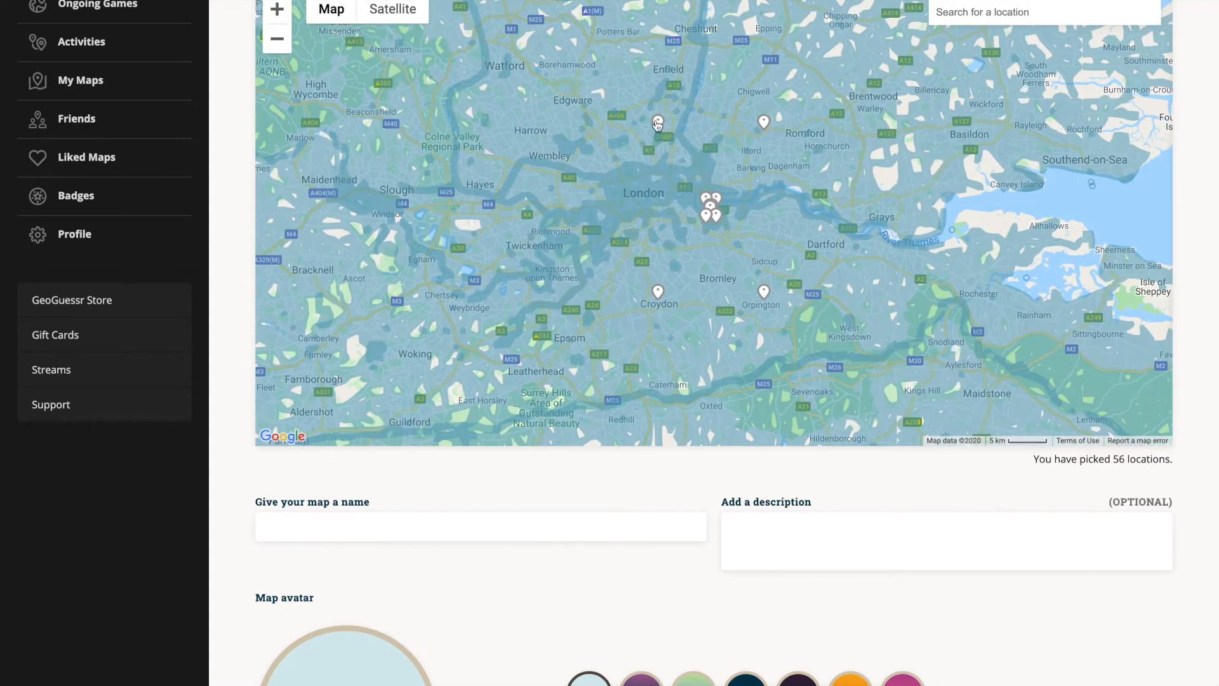
left_click(277, 11)
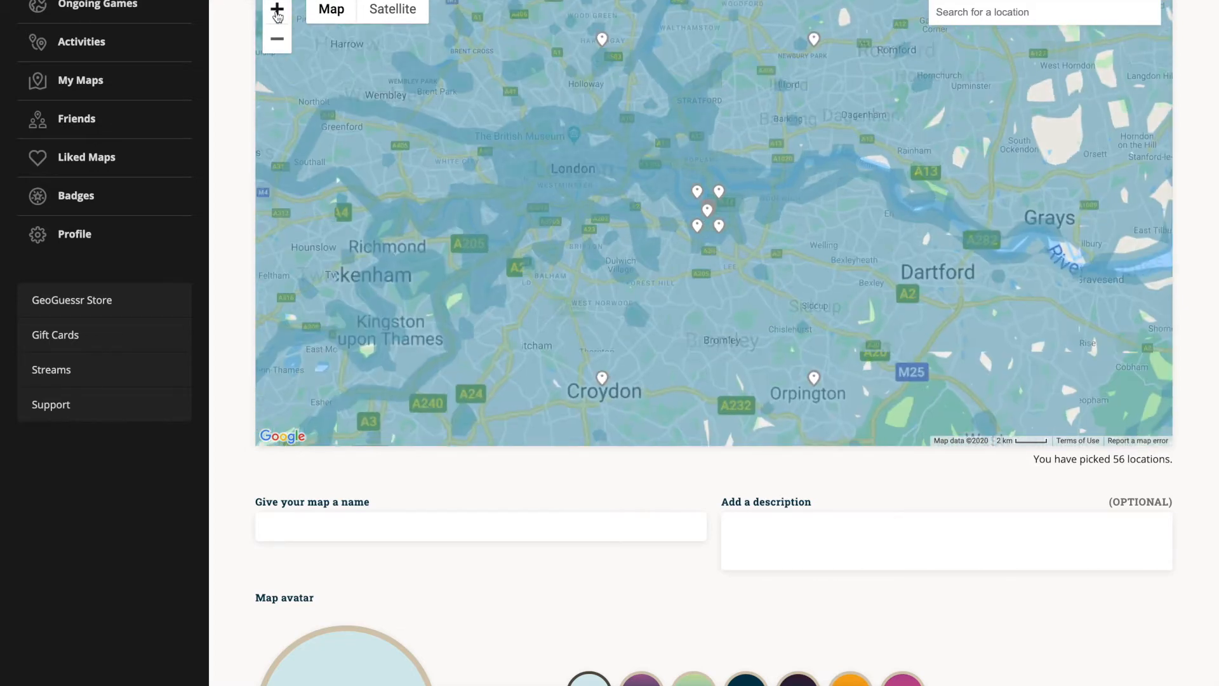
left_click(277, 12)
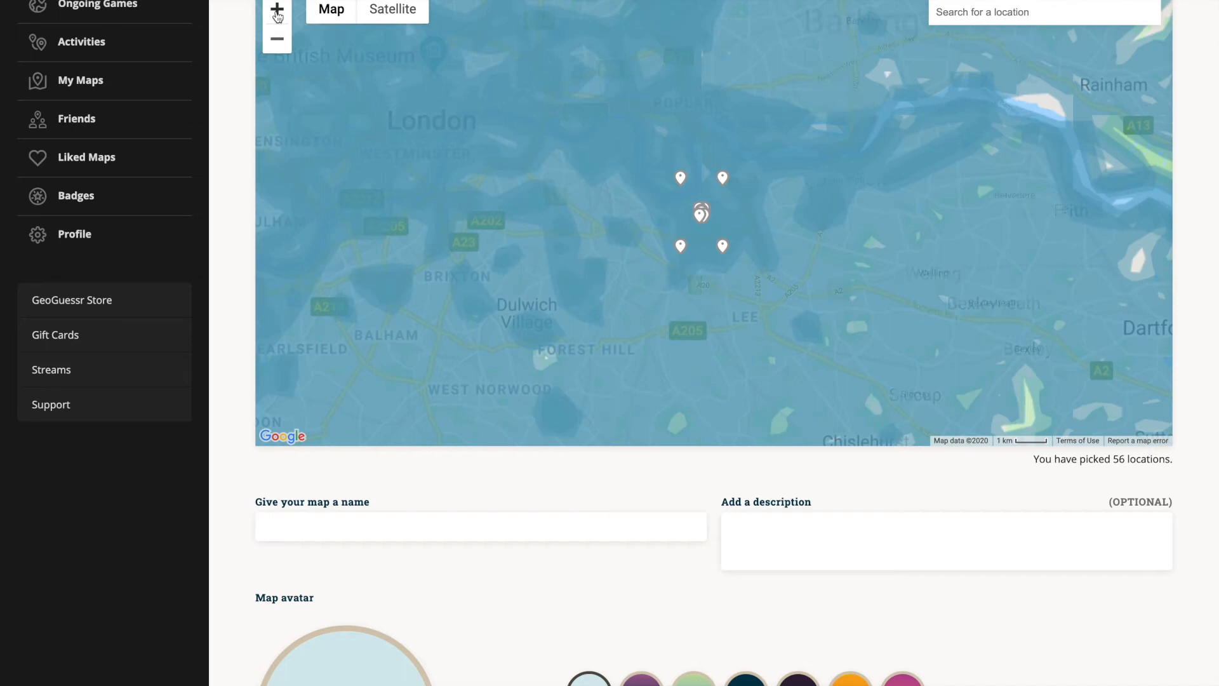
left_click(276, 11)
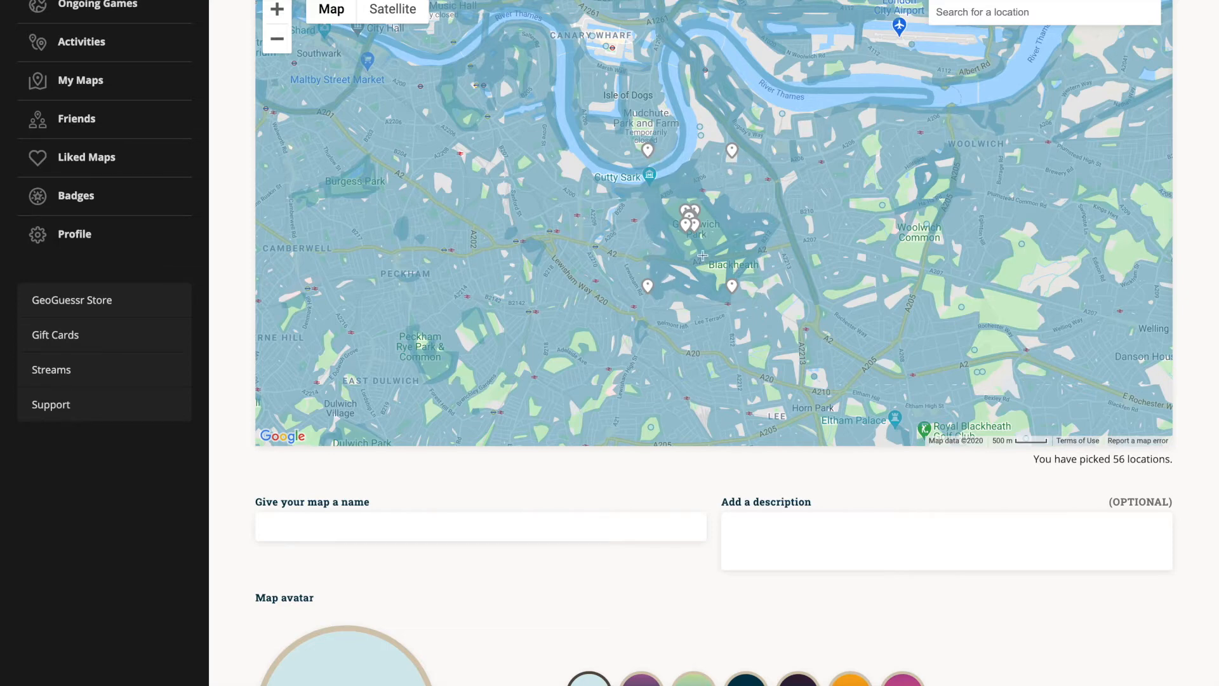
left_click(278, 12)
left_click(278, 12)
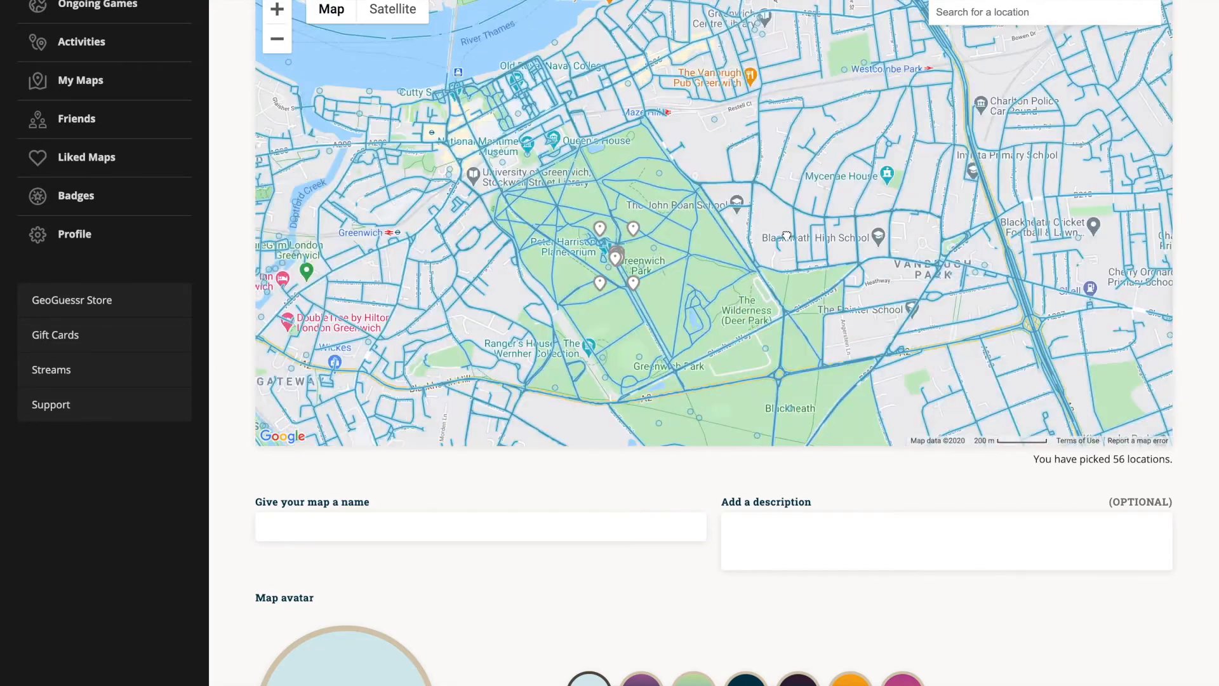
left_click_drag(709, 259, 797, 233)
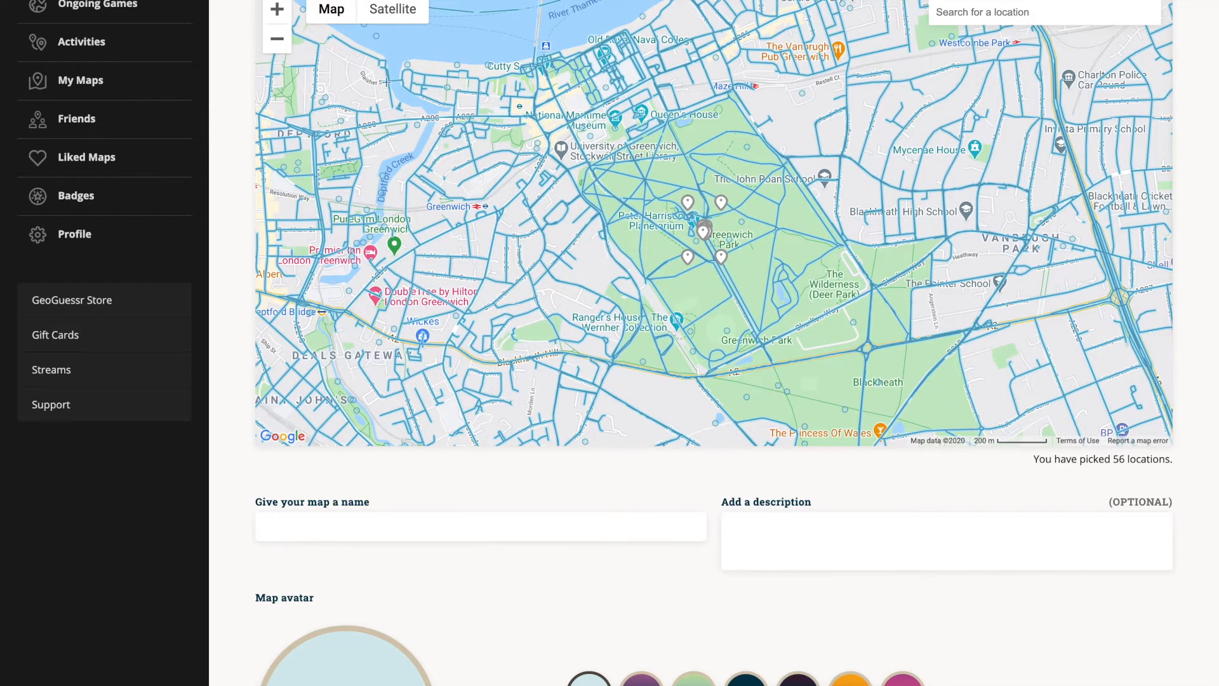
left_click(277, 9)
left_click(277, 9)
left_click(277, 9)
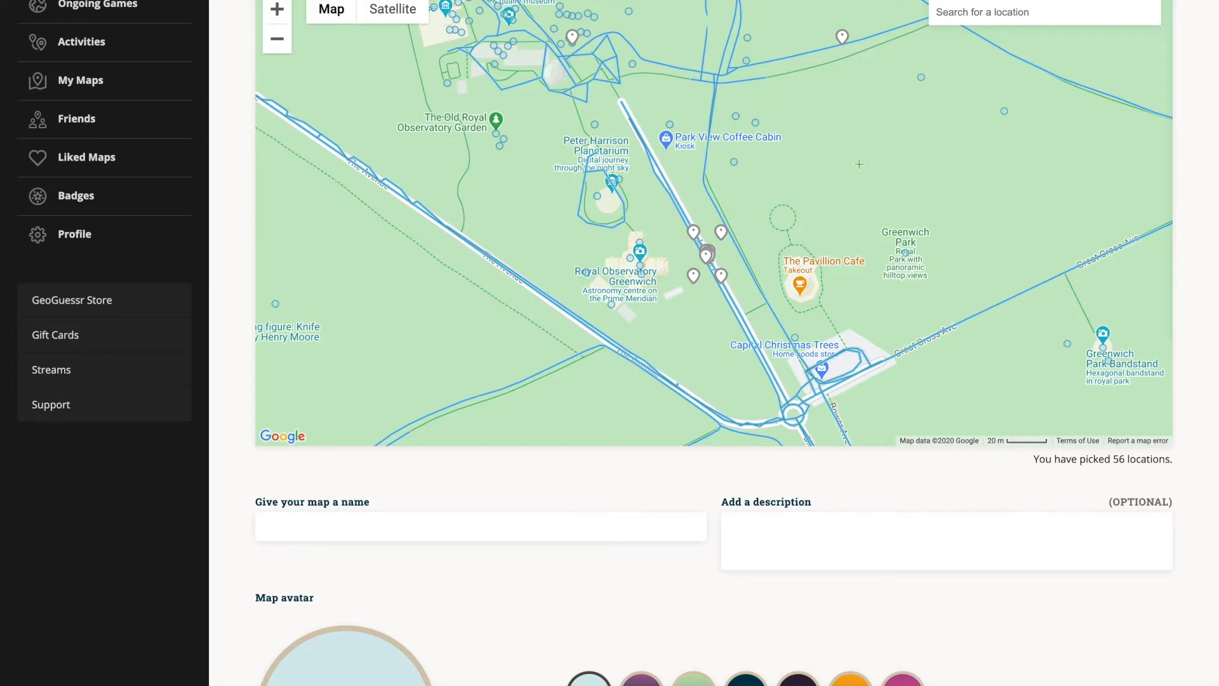
Step: Add a location in Greenwich Park northeast of The Pavillion Cafe and turn its street view around
left_click(919, 204)
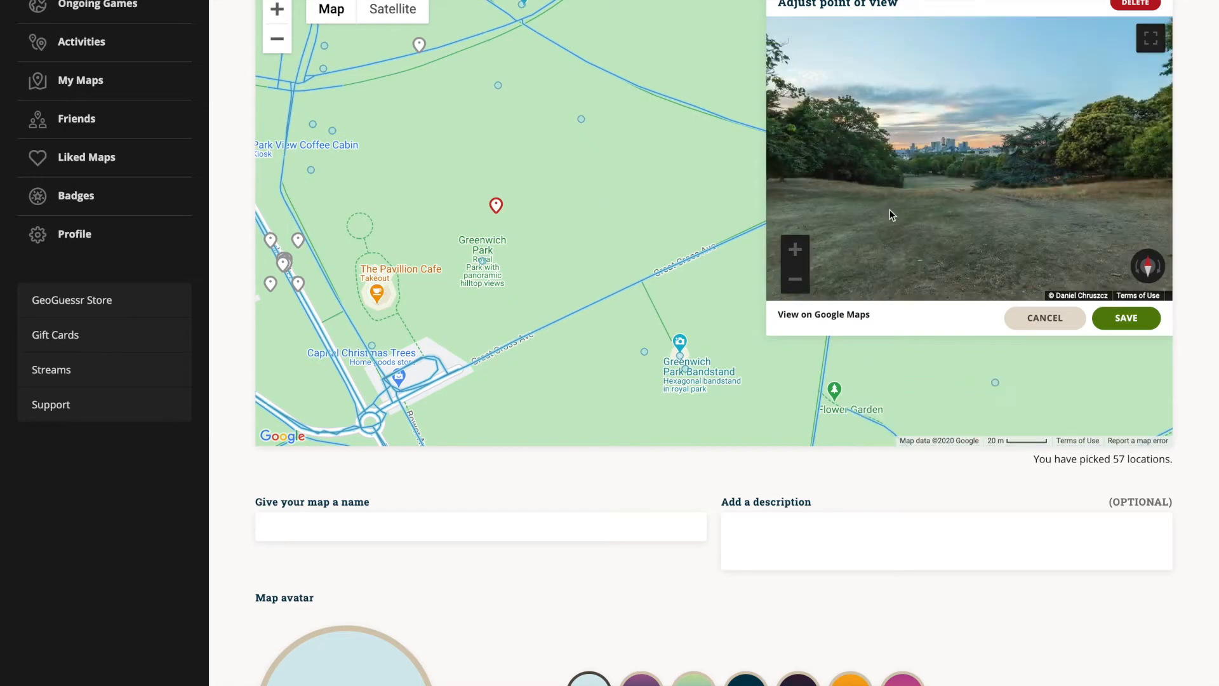
left_click_drag(871, 161, 1086, 158)
left_click_drag(799, 157, 1132, 153)
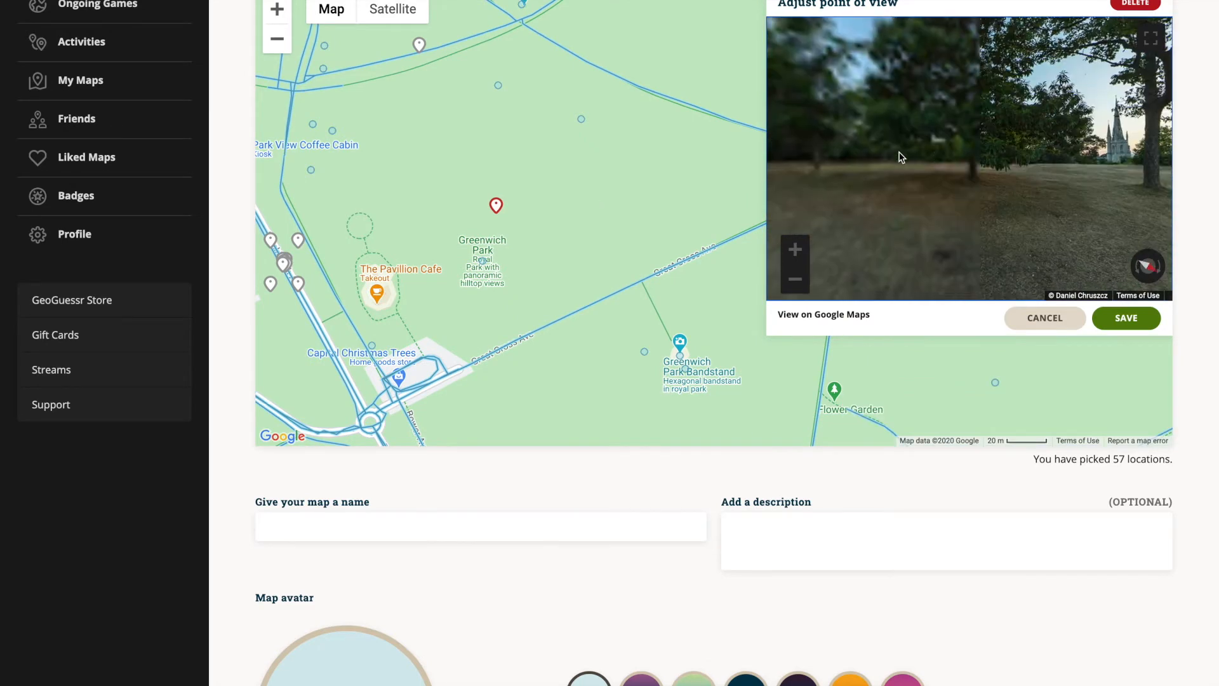
Step: Add three more Greenwich Park locations: one south of the path near Queen Elizabeth's Oak, one on that path, and one southeast of Motherstone Fountain
left_click(581, 119)
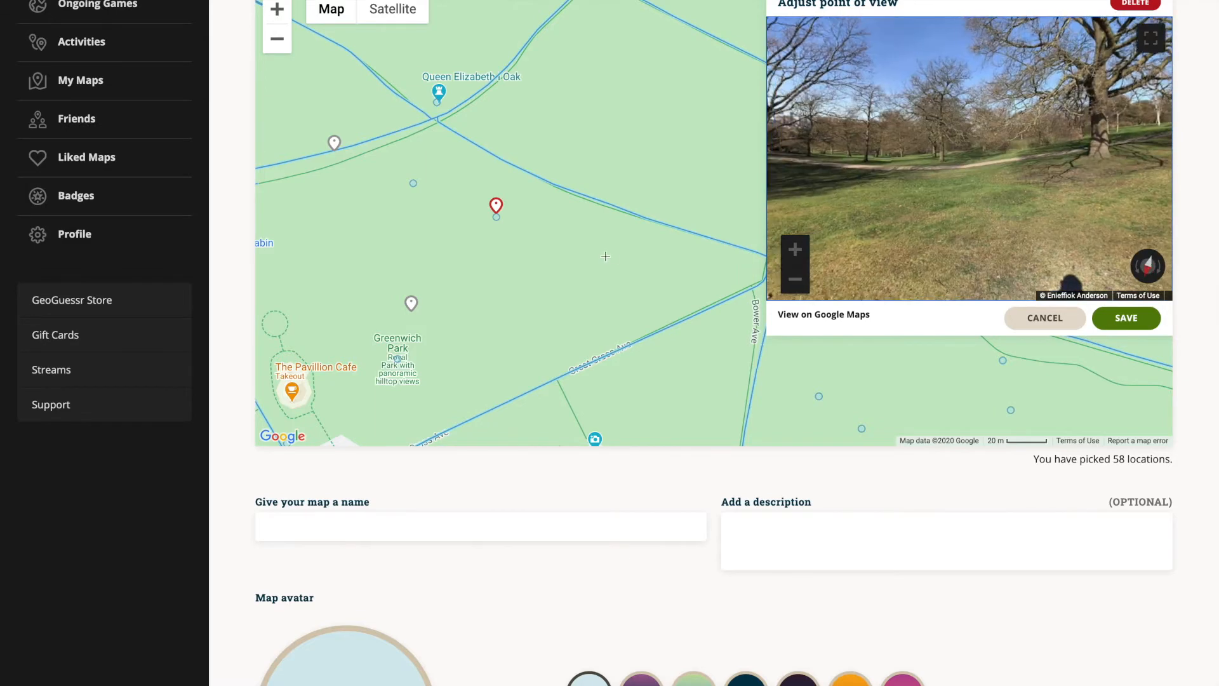
left_click(609, 199)
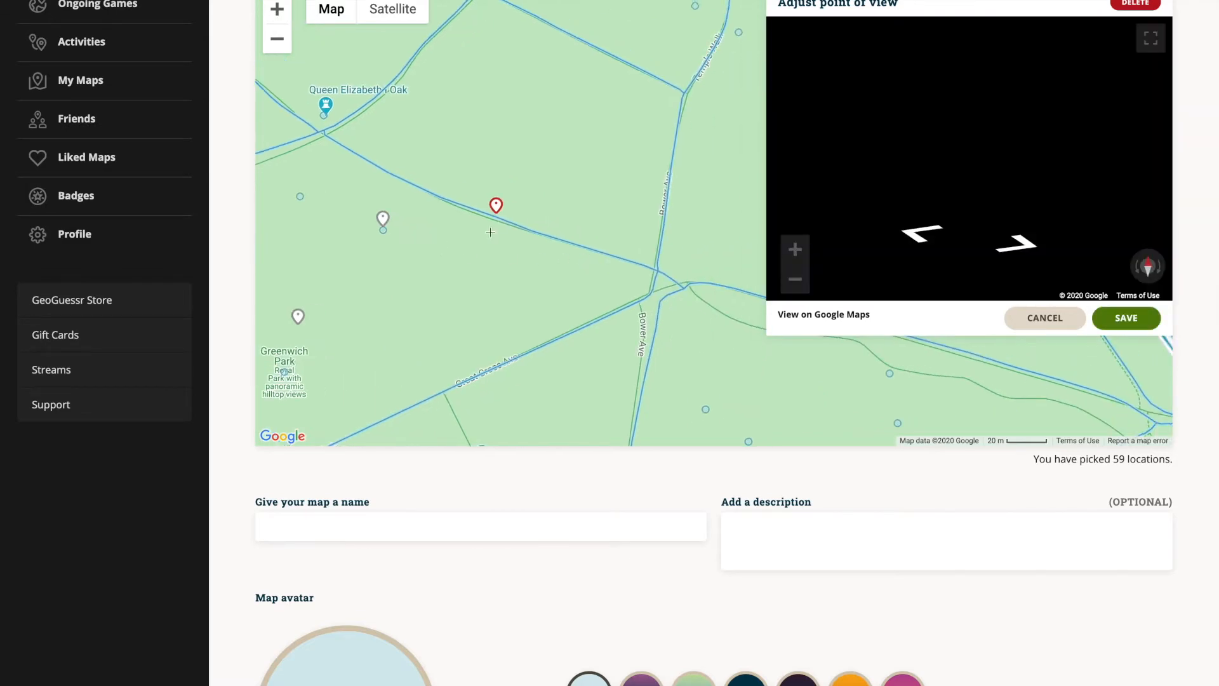
left_click(588, 32)
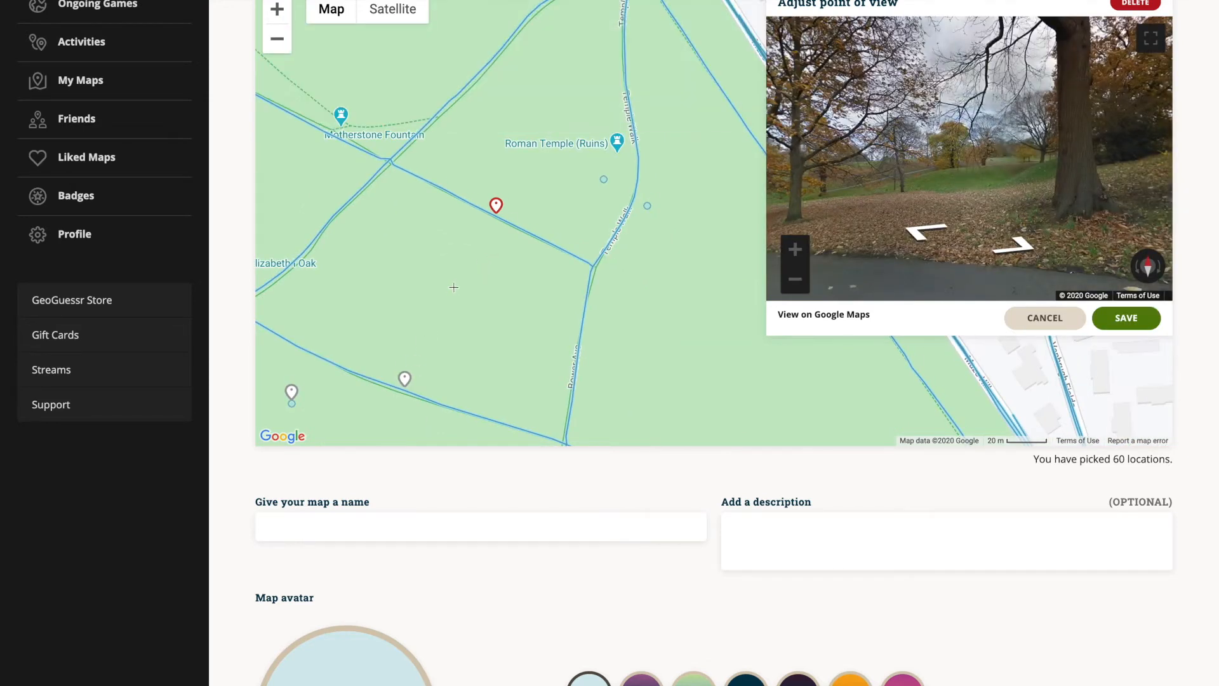
left_click(421, 294)
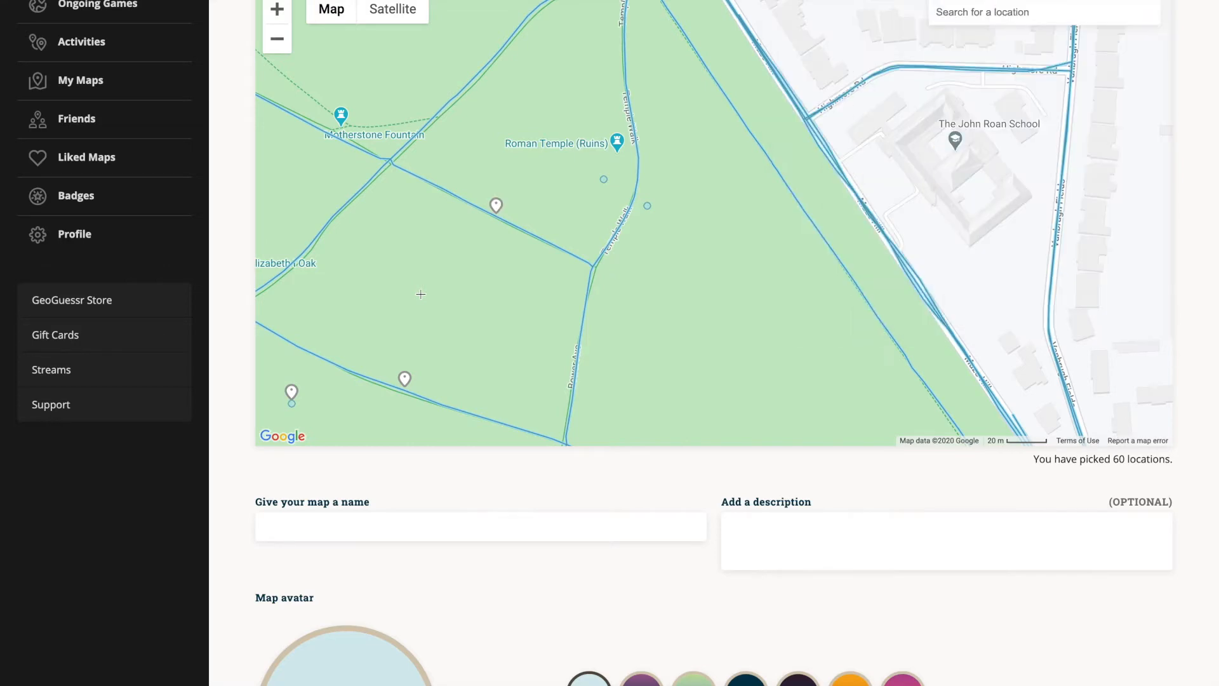
Step: Add a location on the path just southeast of Motherstone Fountain and rotate its point of view along the path
left_click(435, 285)
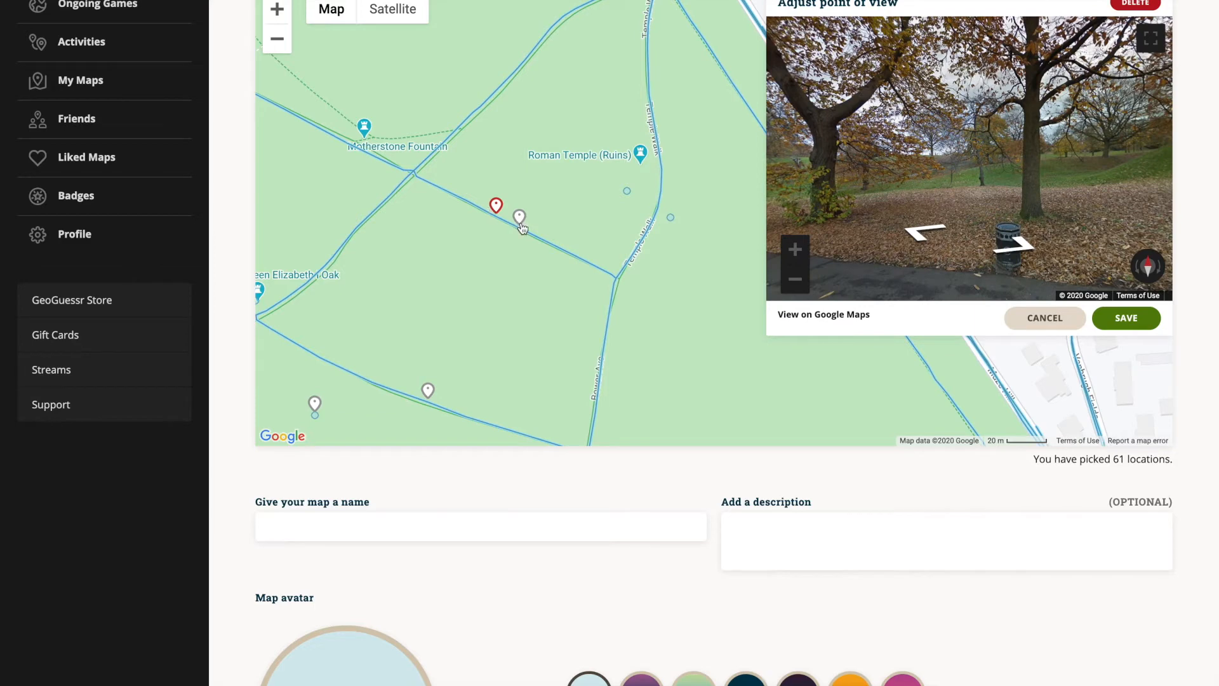
left_click_drag(841, 152, 1127, 127)
left_click_drag(808, 158, 1159, 146)
Step: Examine the nested marker cluster beside Blackheath Avenue up close and in relation to the surrounding park
left_click_drag(366, 346, 655, 76)
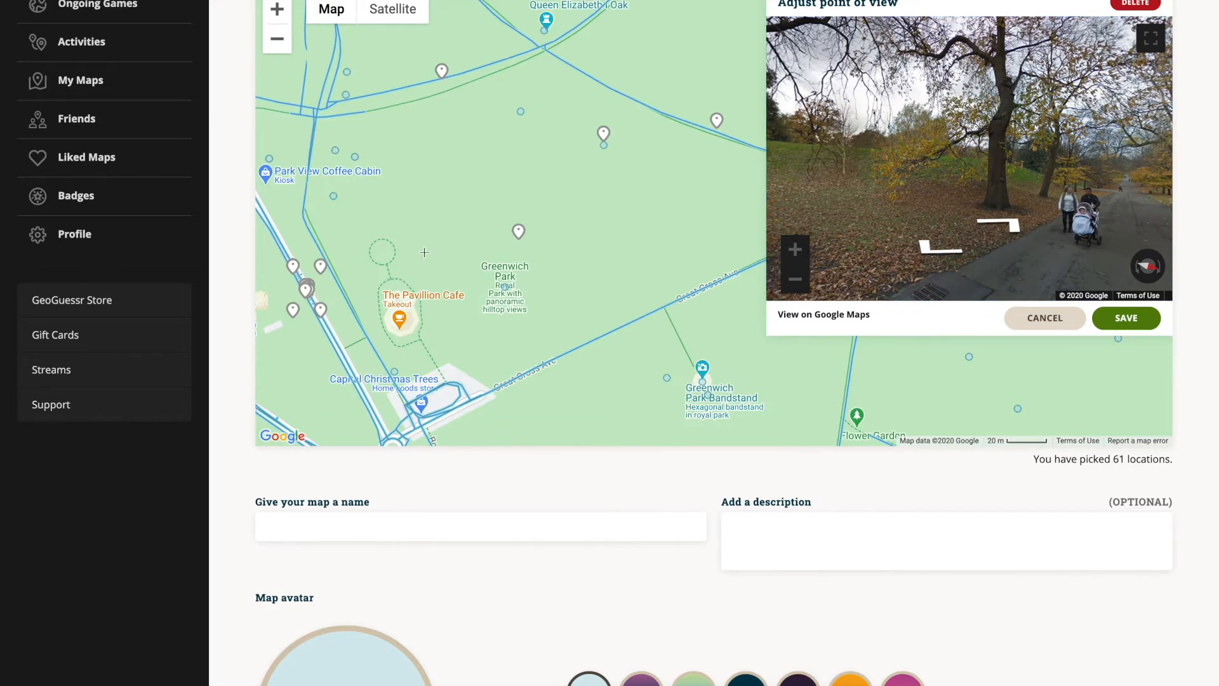
left_click_drag(615, 183, 809, 111)
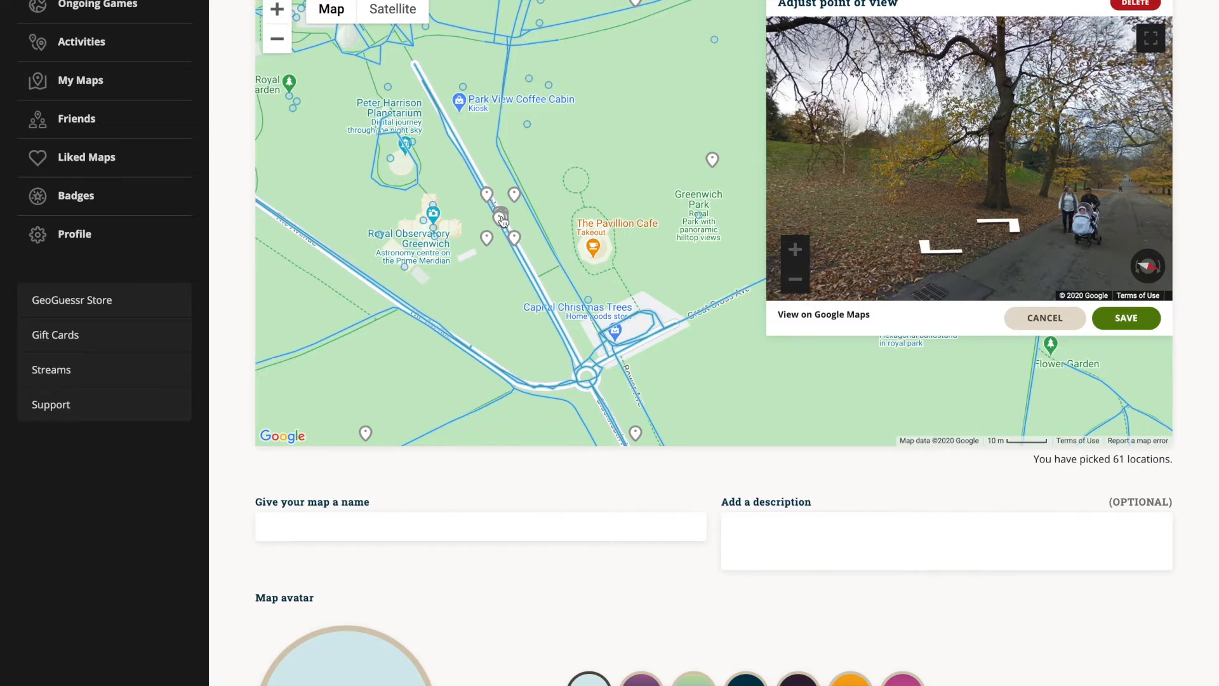
scroll(501, 219, "up", 3)
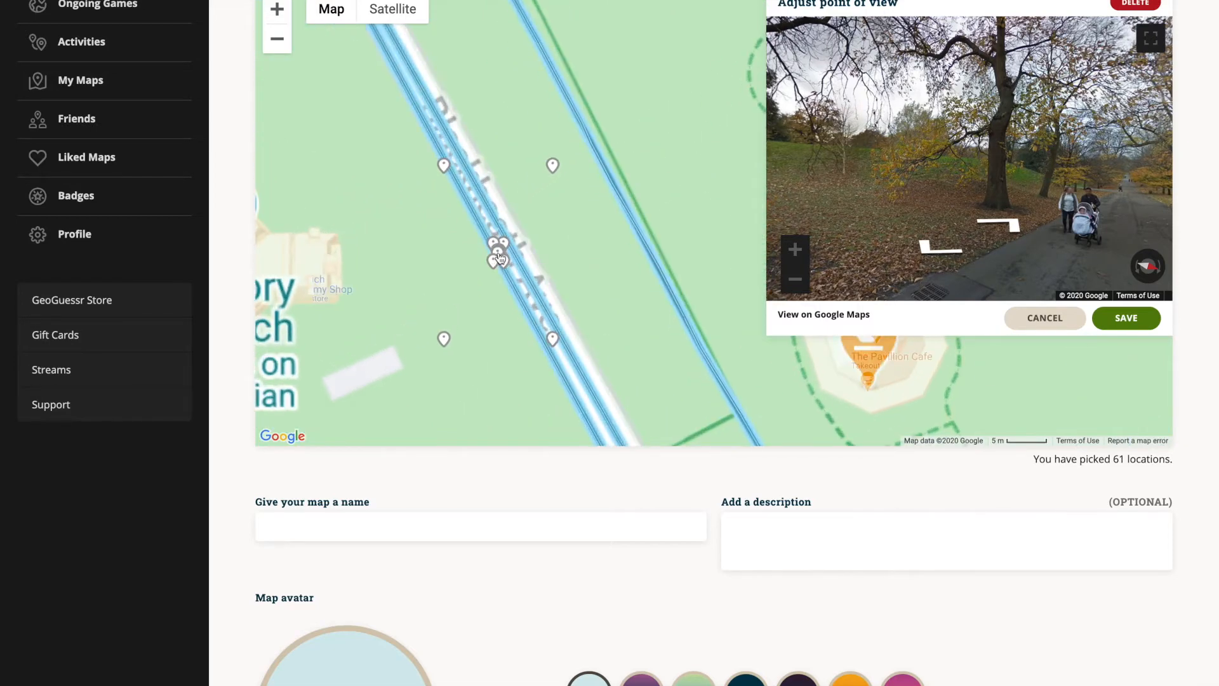
scroll(499, 260, "up", 3)
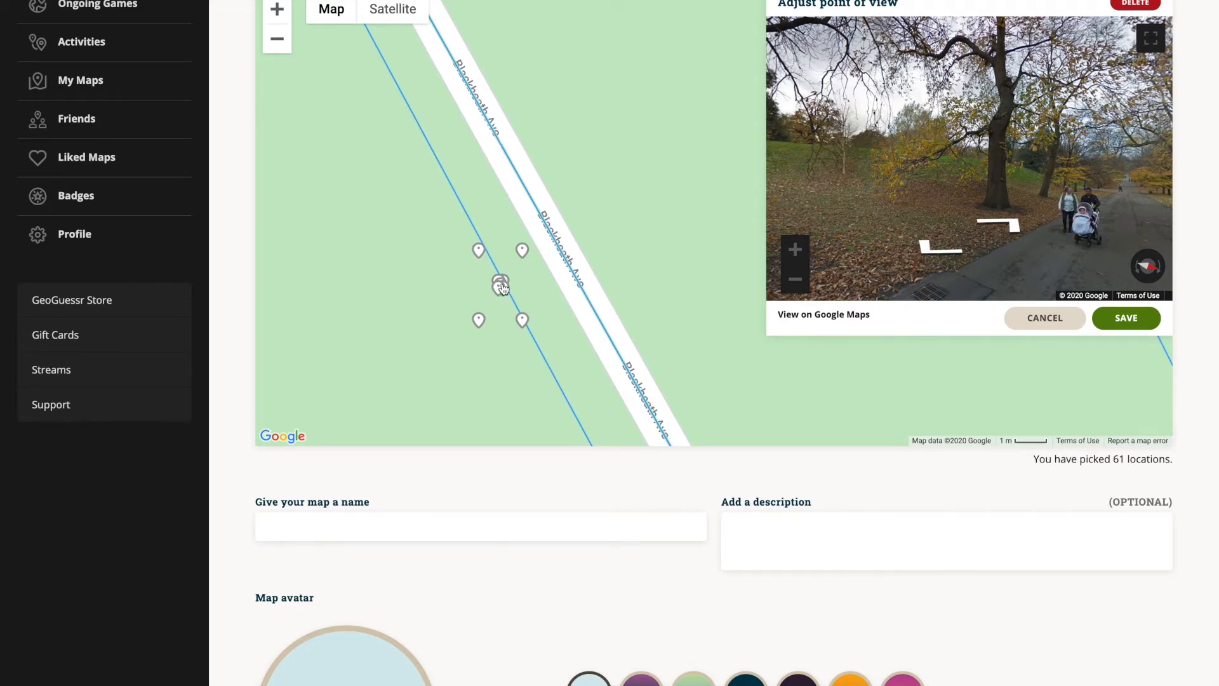
scroll(502, 289, "down", 3)
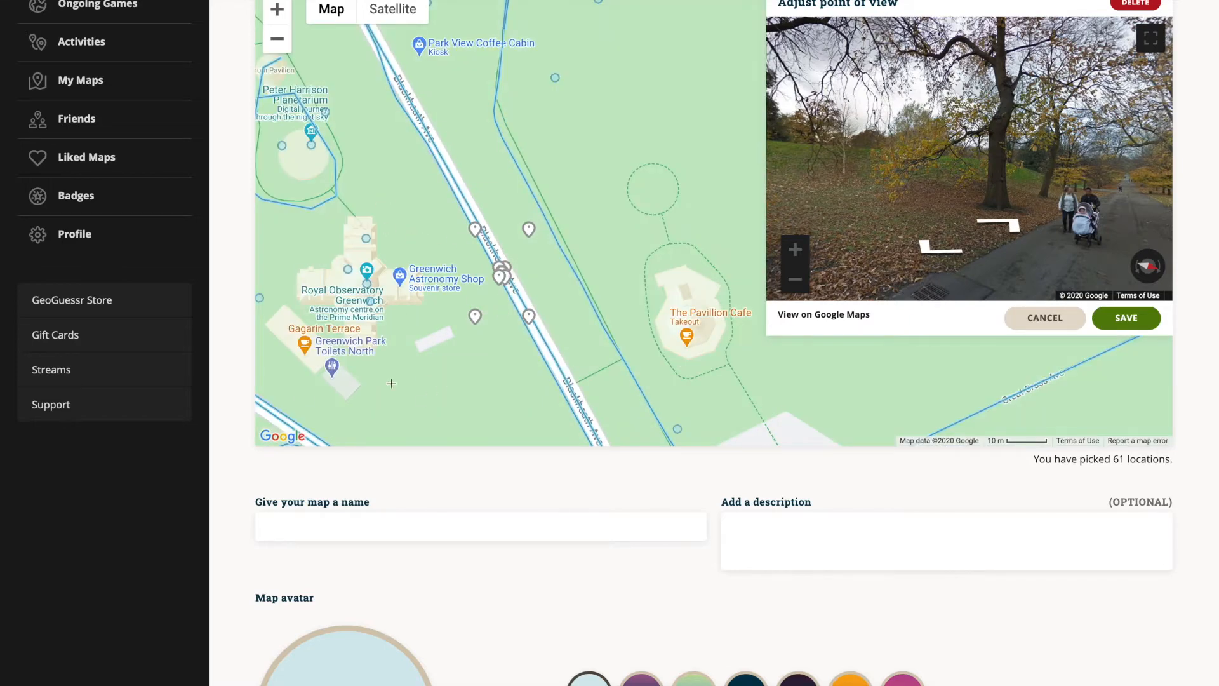
left_click(275, 49)
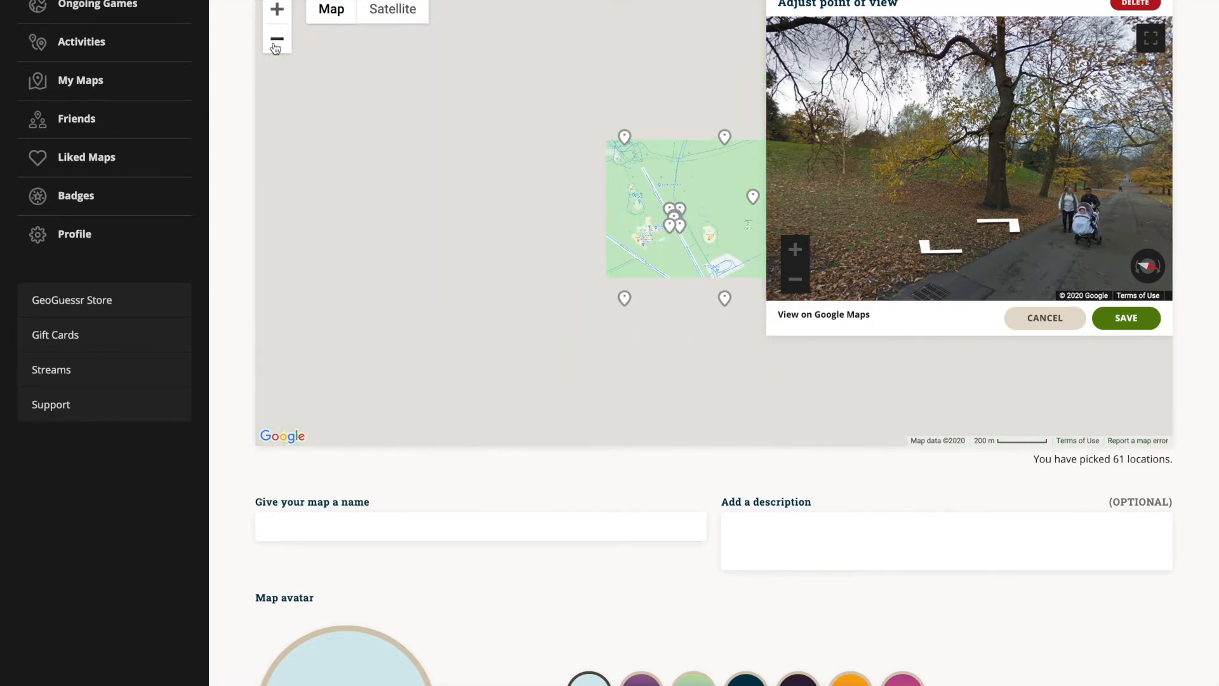
left_click(275, 48)
Step: Save the point of view of the location near Motherstone Fountain and view the markers across the wider London area
left_click(1137, 327)
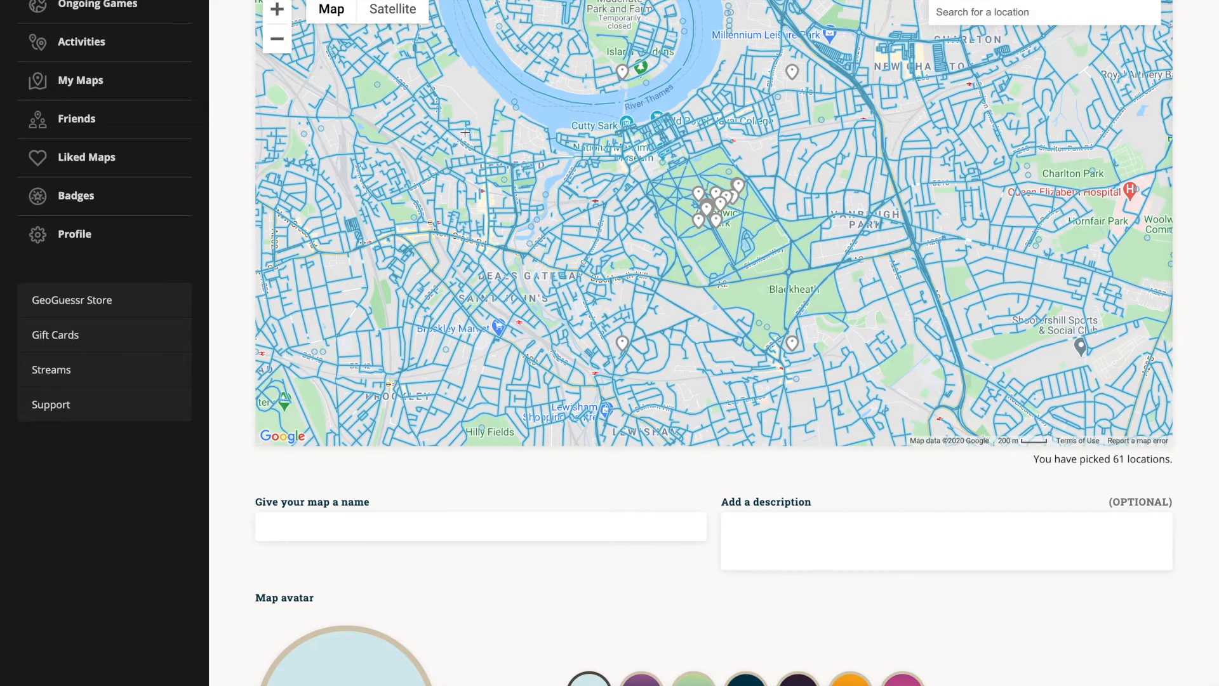
left_click(273, 44)
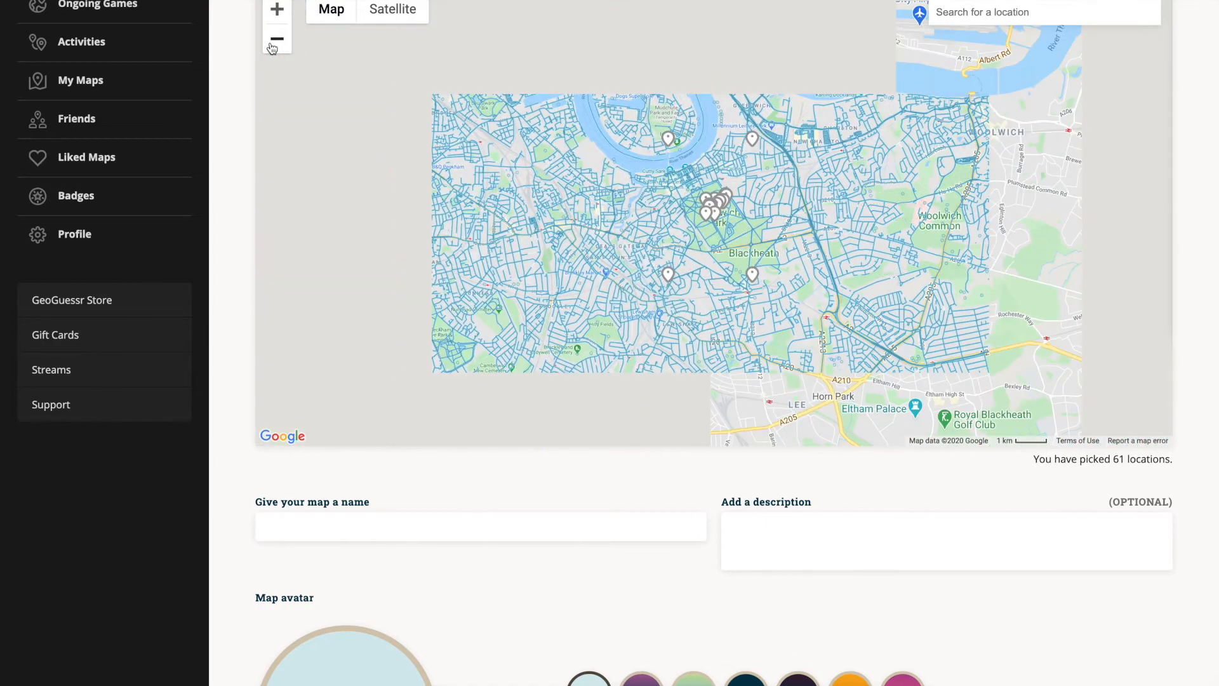
left_click(273, 45)
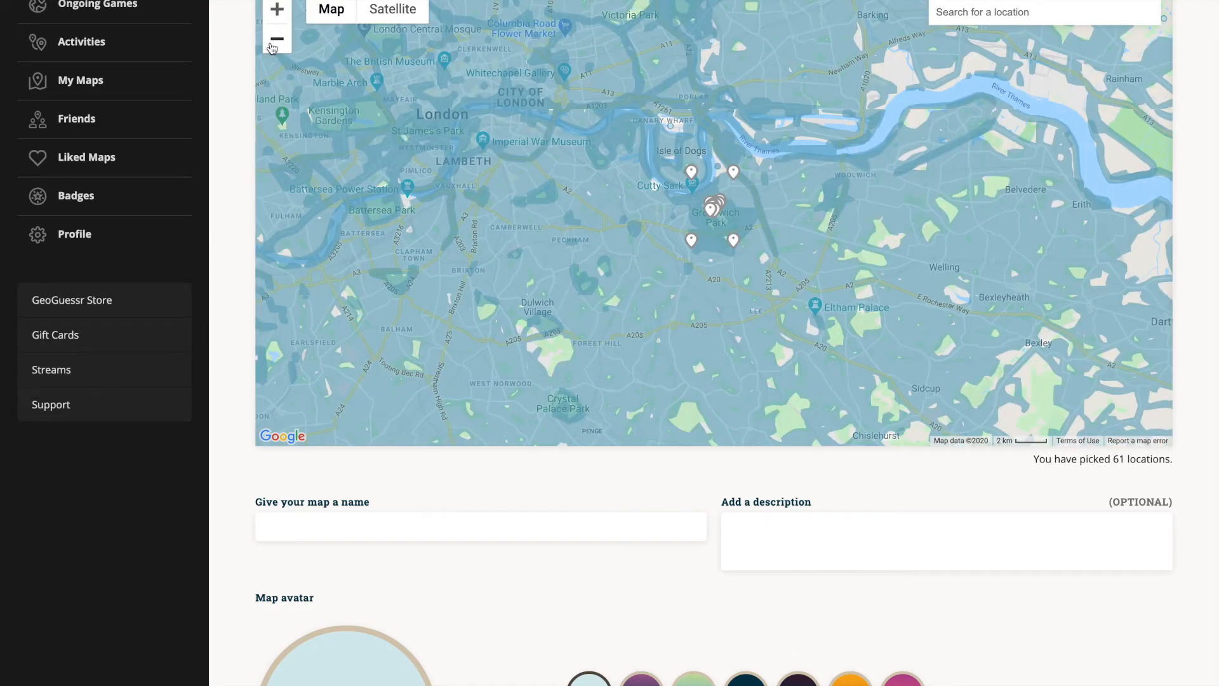
Step: Examine the marker distribution from London out to a world-scale view, covering Europe, the North Atlantic, West Africa and the eastern United States
left_click(274, 45)
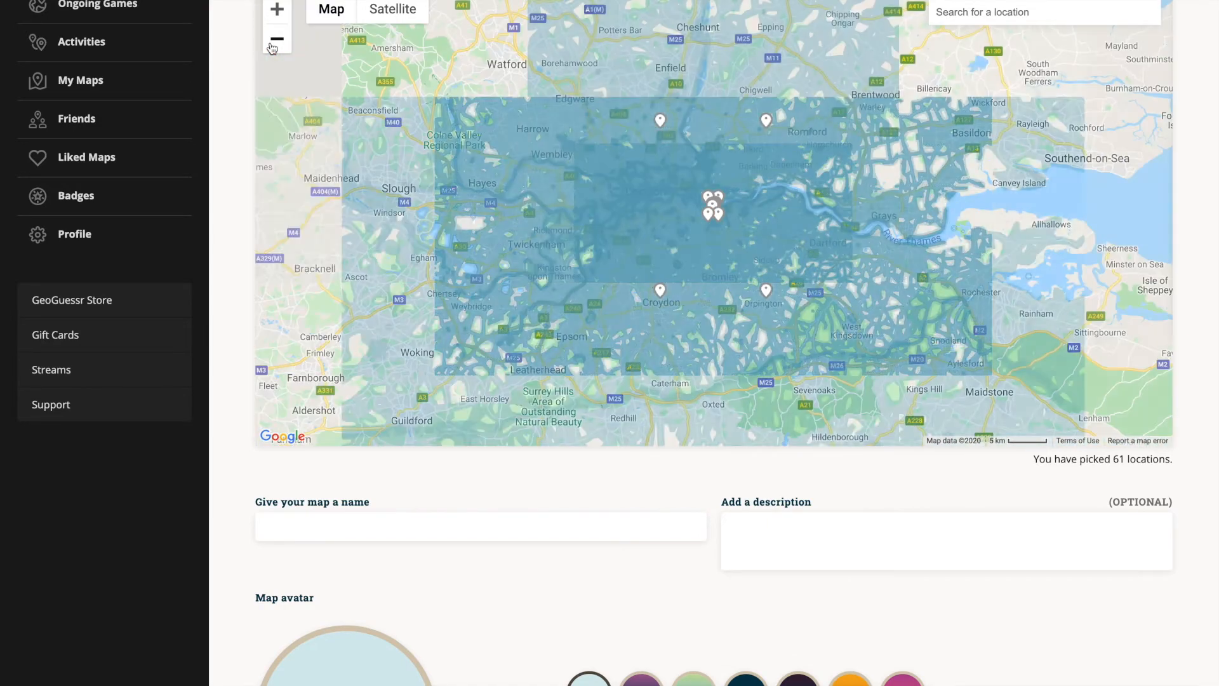
left_click(273, 45)
left_click(273, 44)
left_click(273, 45)
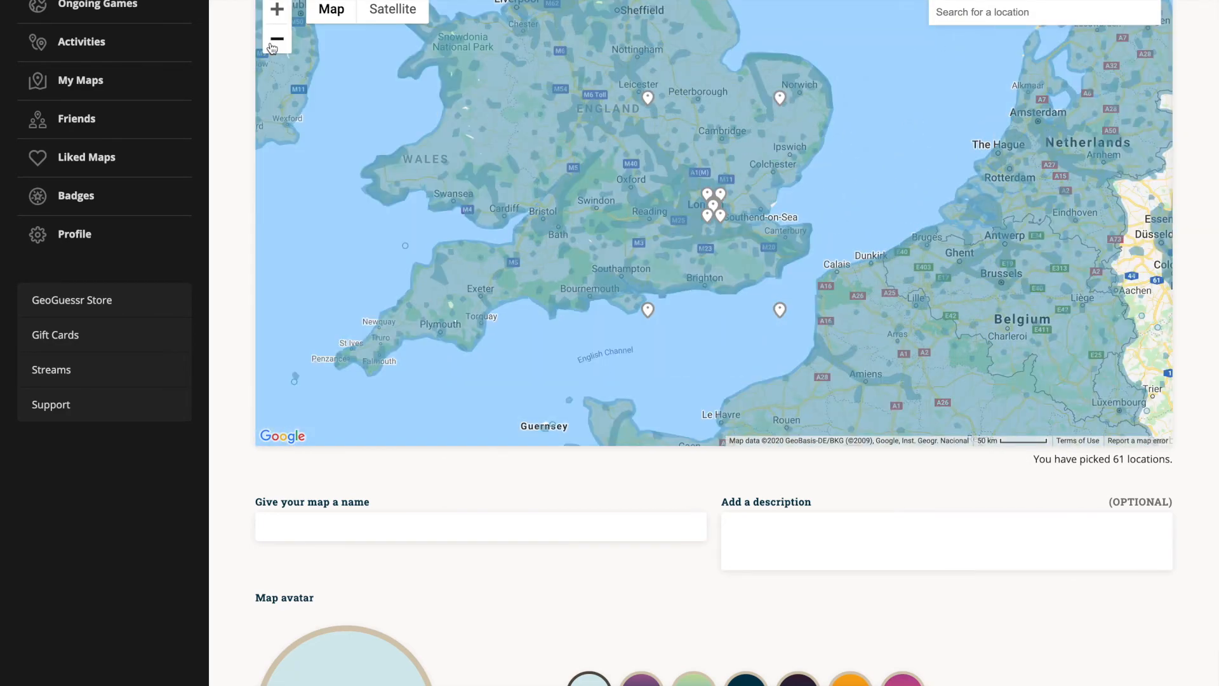
left_click(273, 44)
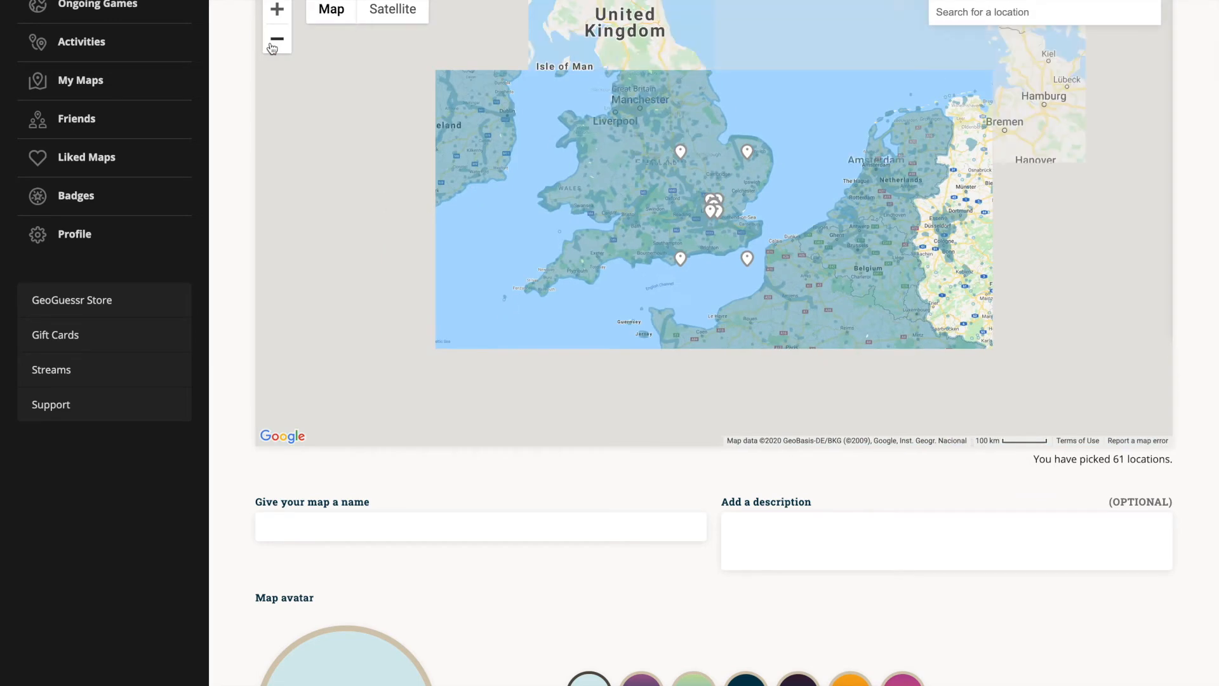
left_click(273, 45)
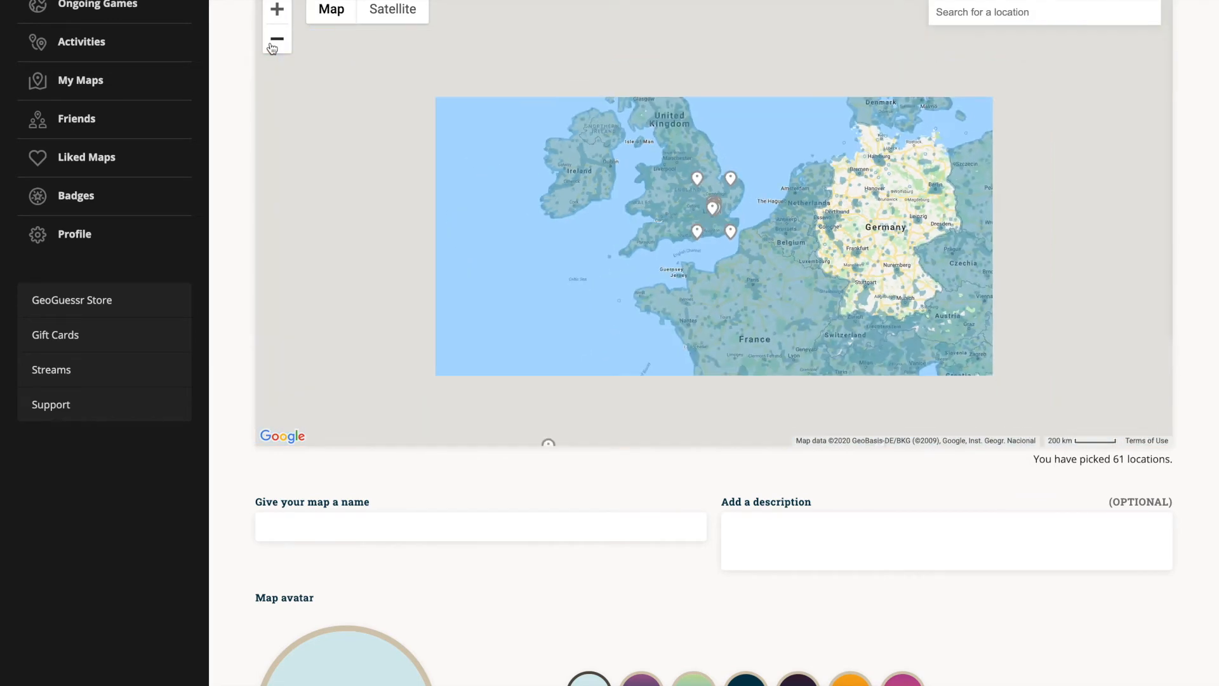
left_click(273, 45)
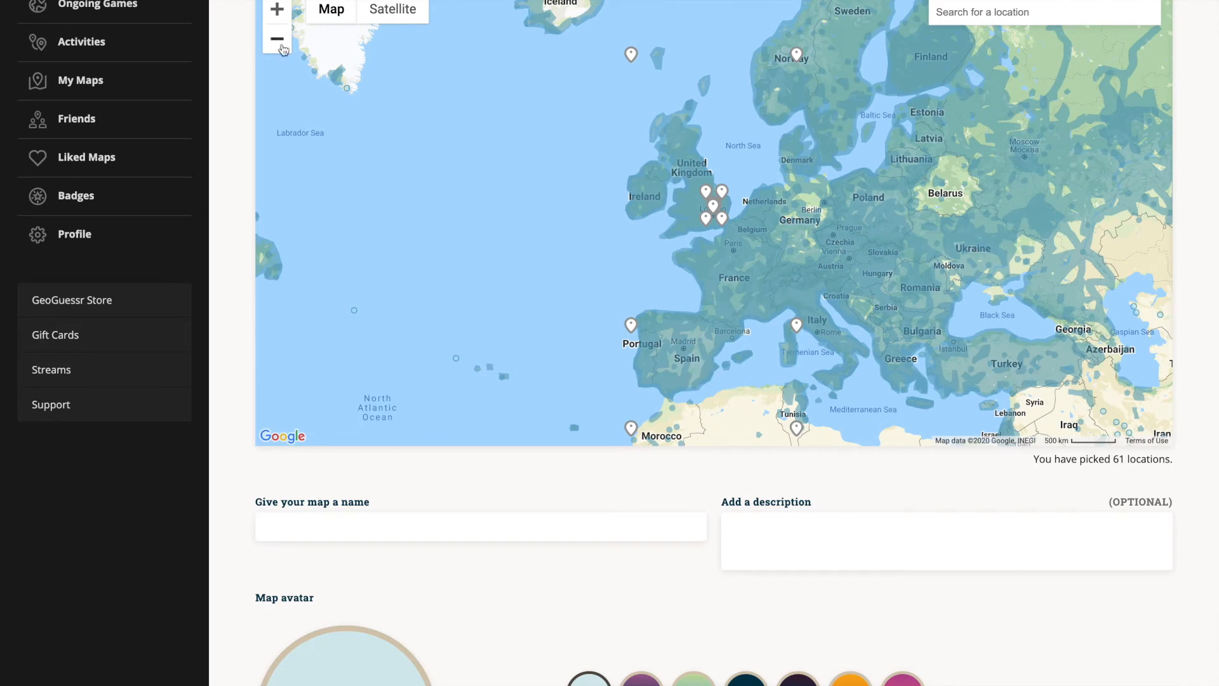
left_click(276, 39)
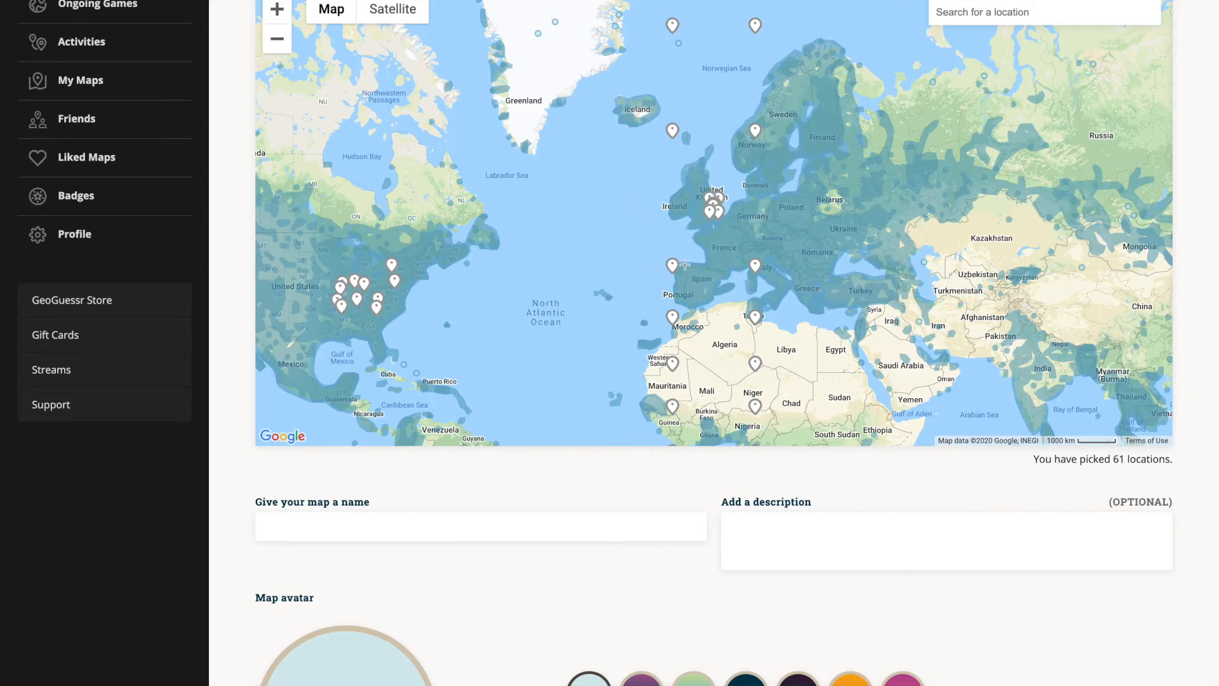
left_click_drag(830, 375, 831, 272)
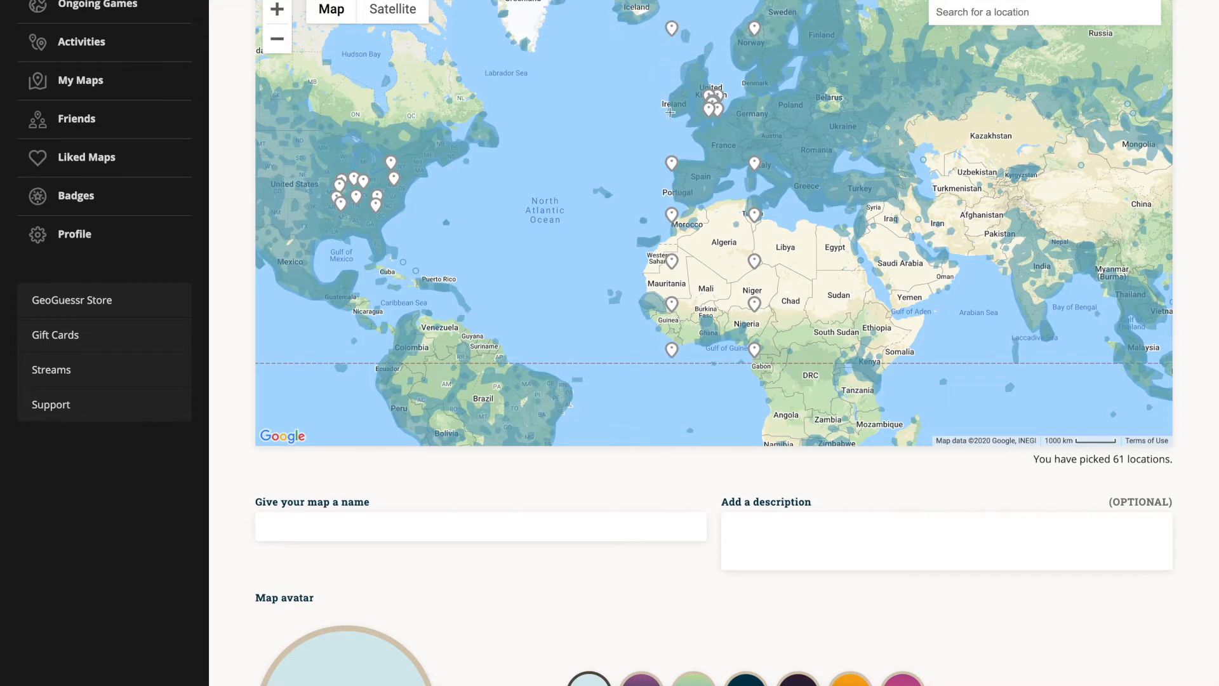
left_click_drag(643, 81, 612, 138)
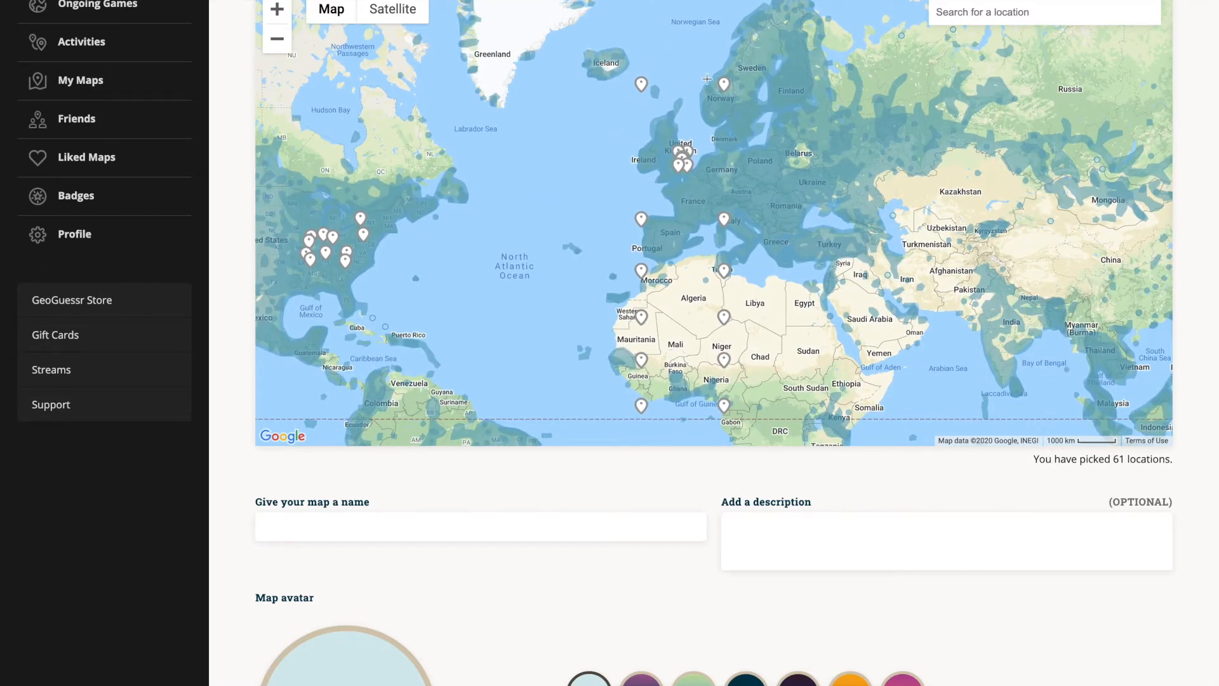
left_click_drag(712, 63, 696, 139)
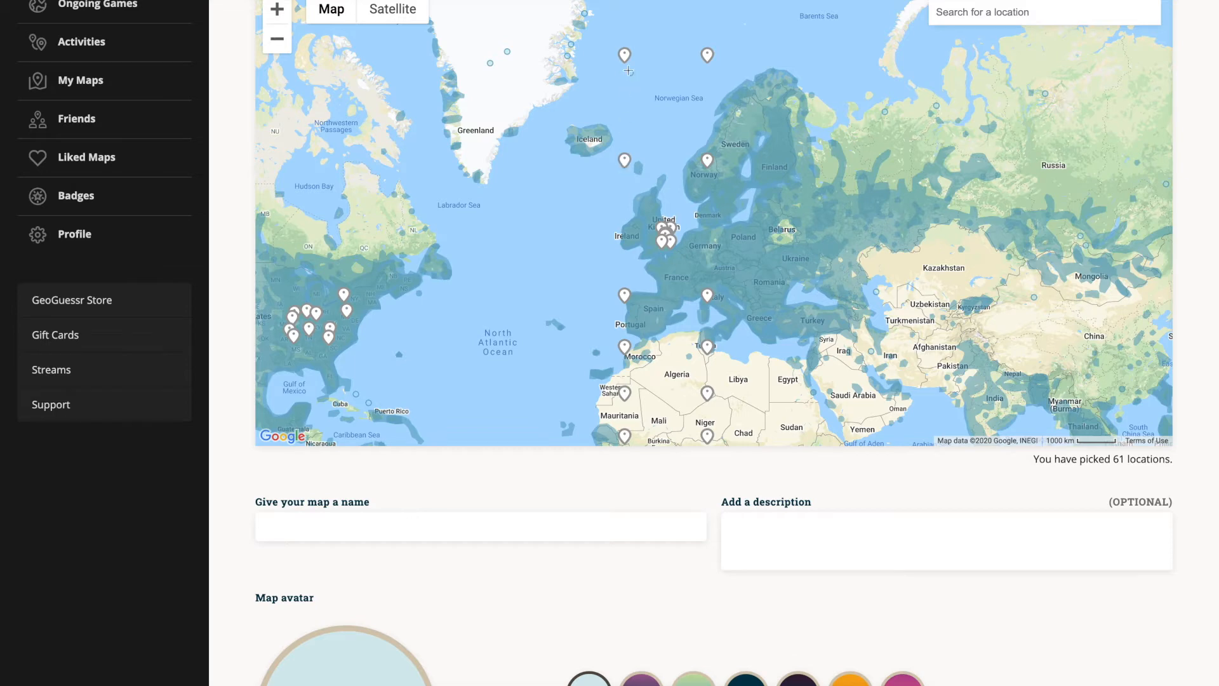
left_click_drag(587, 289, 591, 106)
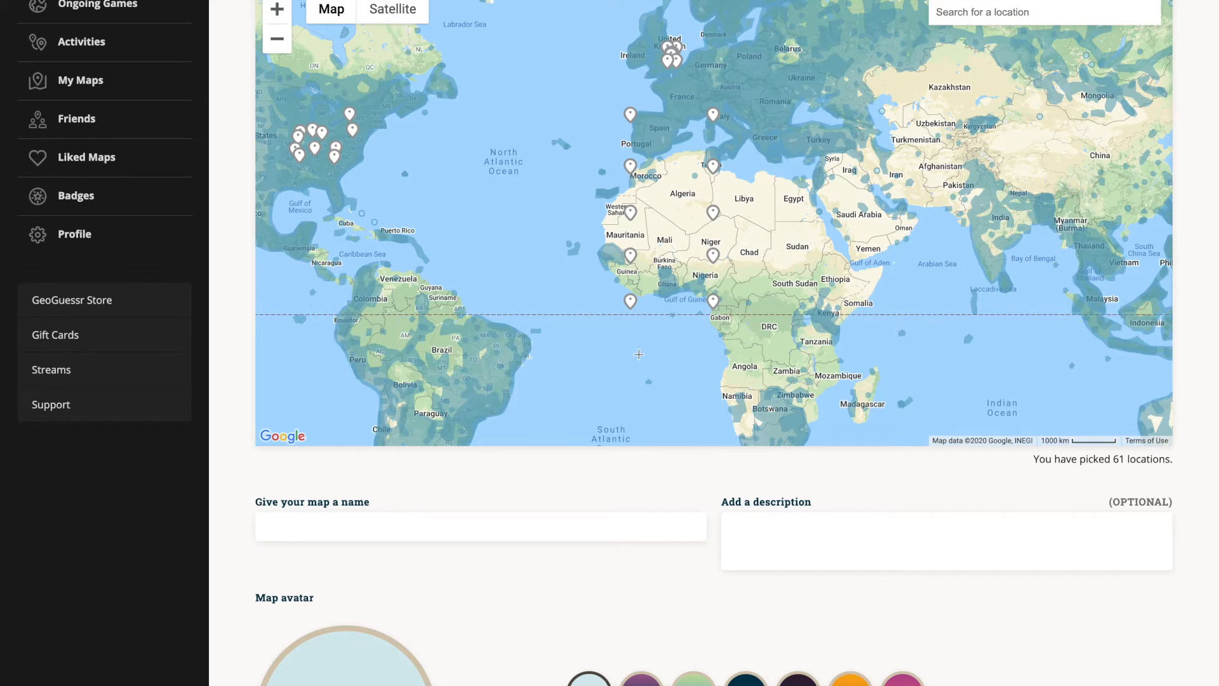
left_click_drag(641, 355, 723, 381)
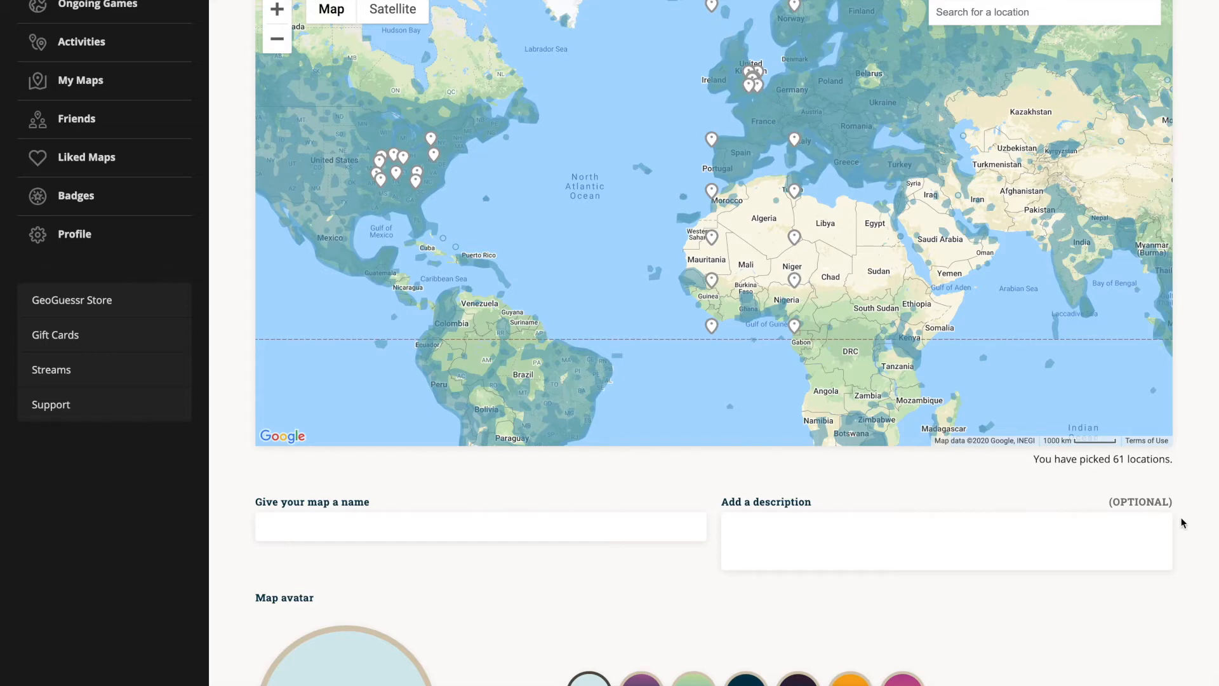
Step: Import the coordinates from Book1.csv into the map's locations
scroll(1183, 520, "down", 3)
scroll(1183, 519, "down", 2)
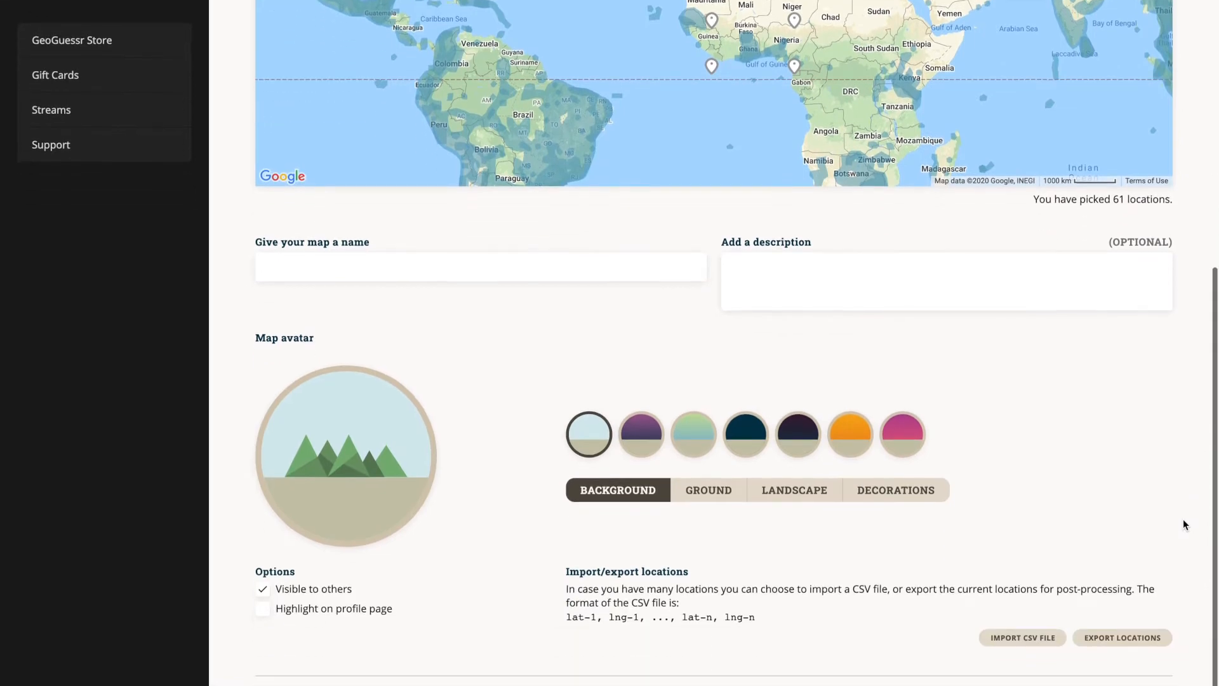
scroll(1183, 520, "down", 1)
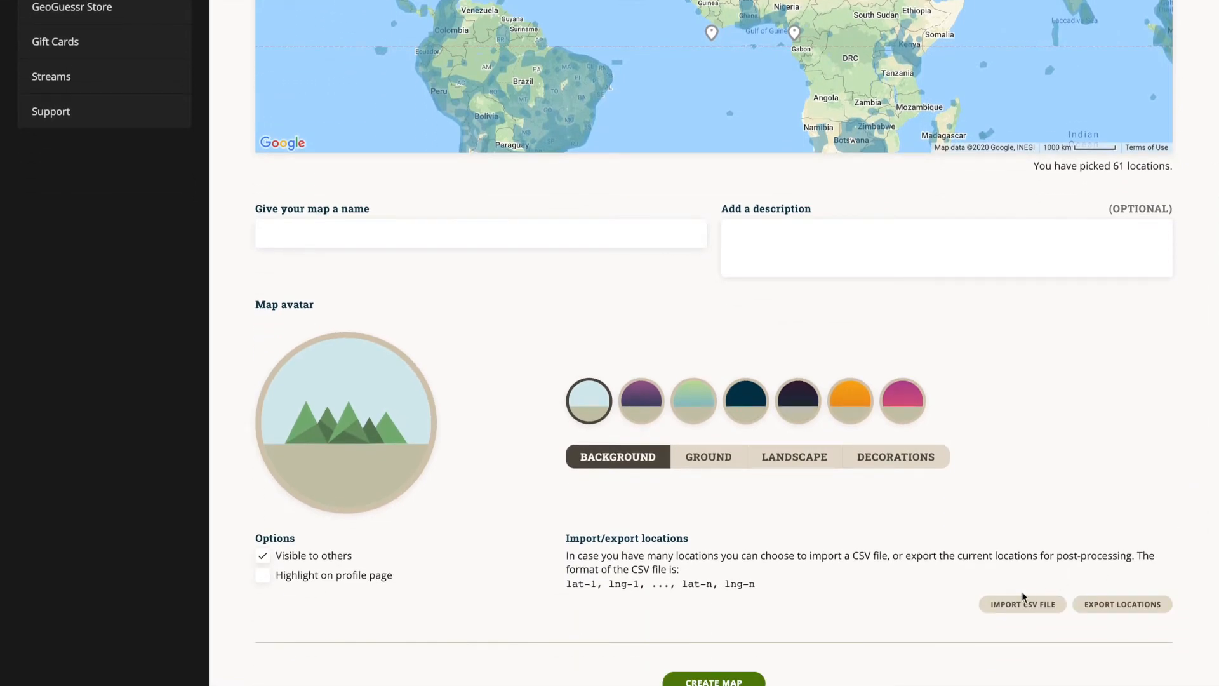
left_click(1014, 605)
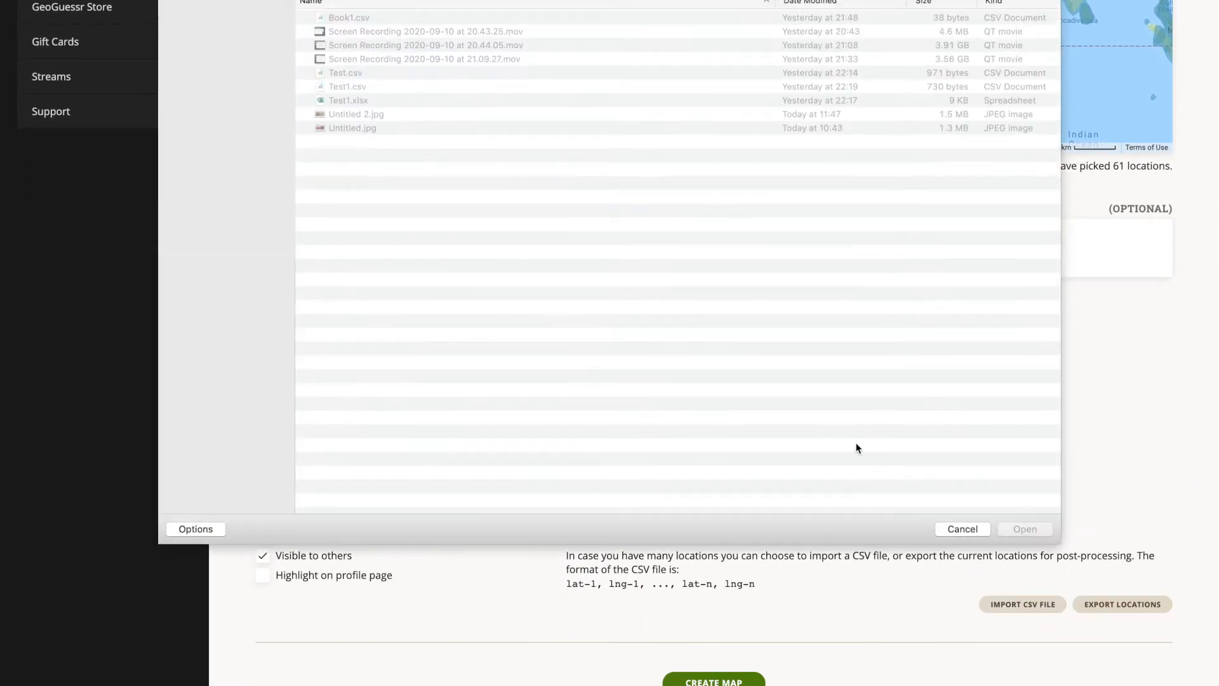
left_click(342, 17)
key("Return")
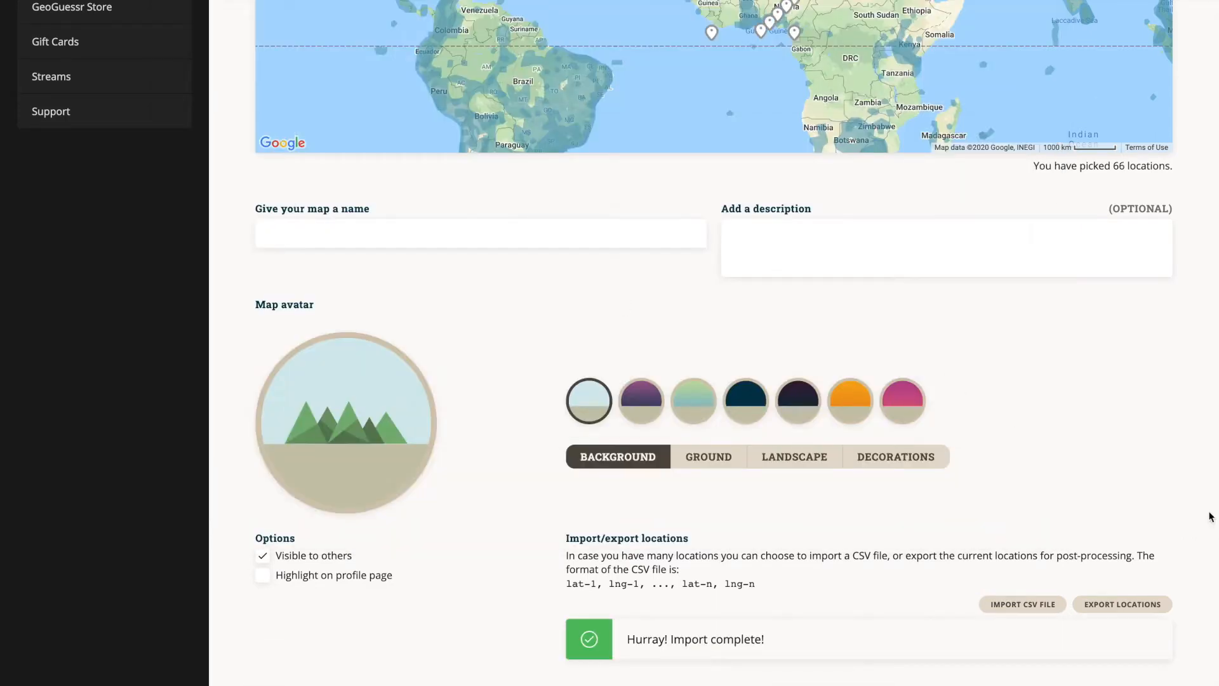
Step: Examine the imported markers off West Africa, the picked-location count and the required latitude-longitude format of the CSV file
scroll(1198, 506, "up", 5)
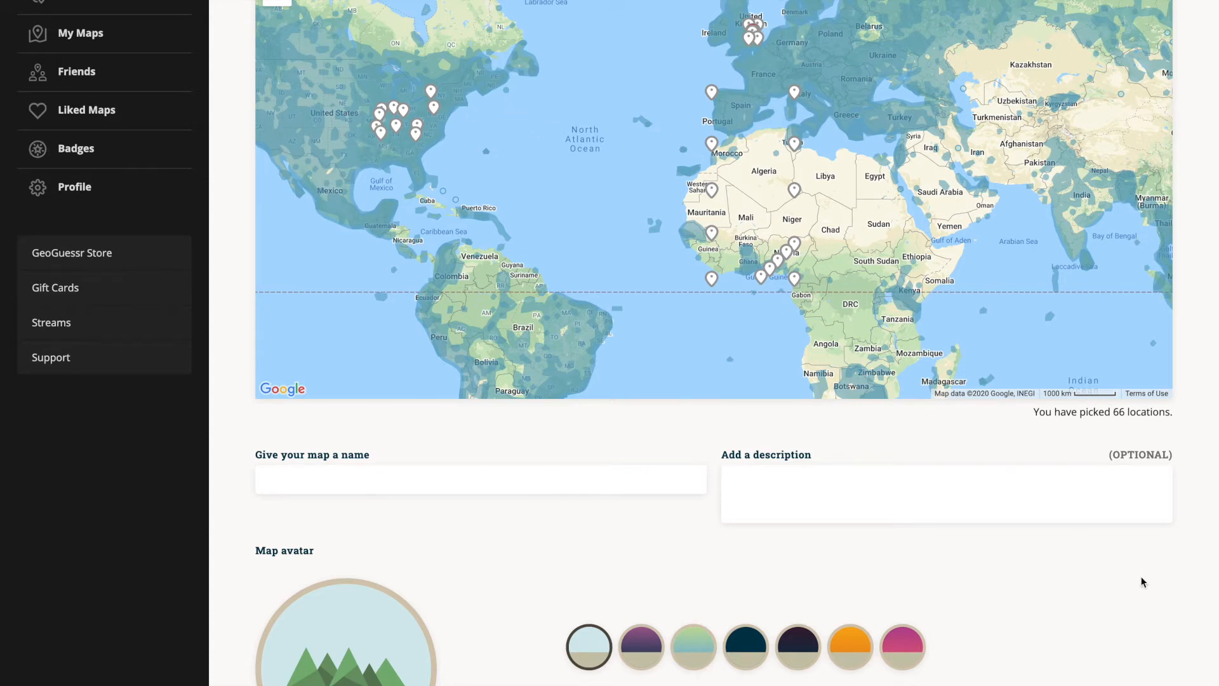
scroll(1175, 589, "down", 1)
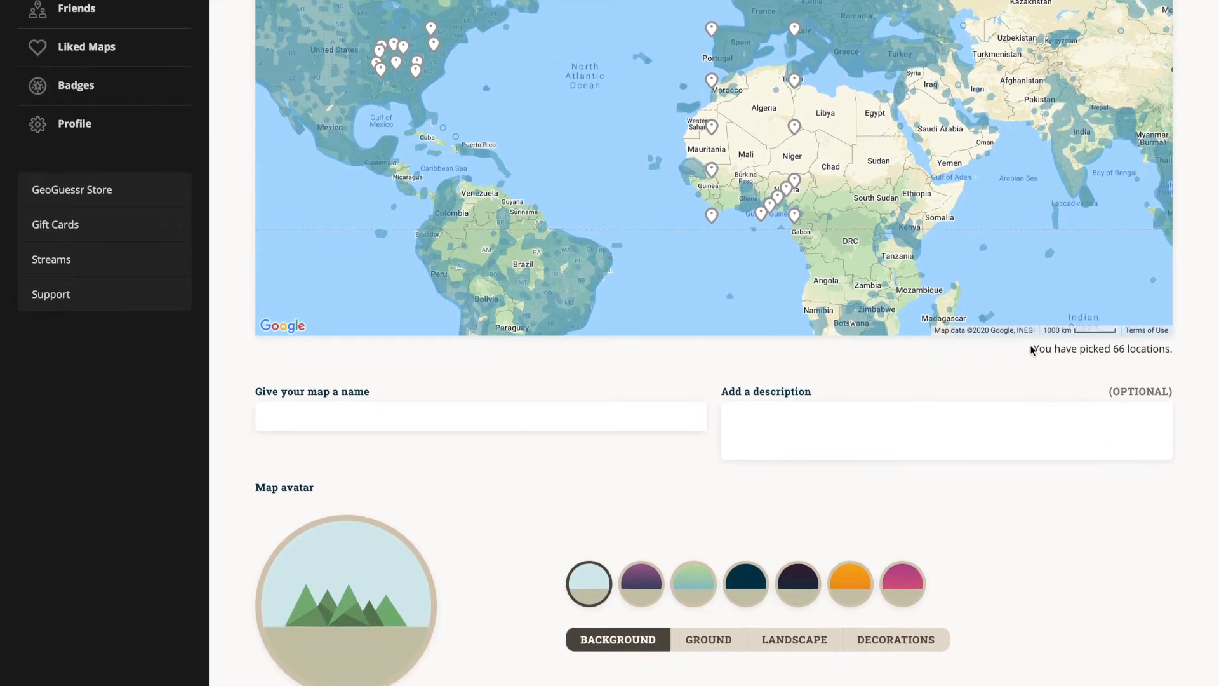
left_click_drag(1038, 349, 1164, 348)
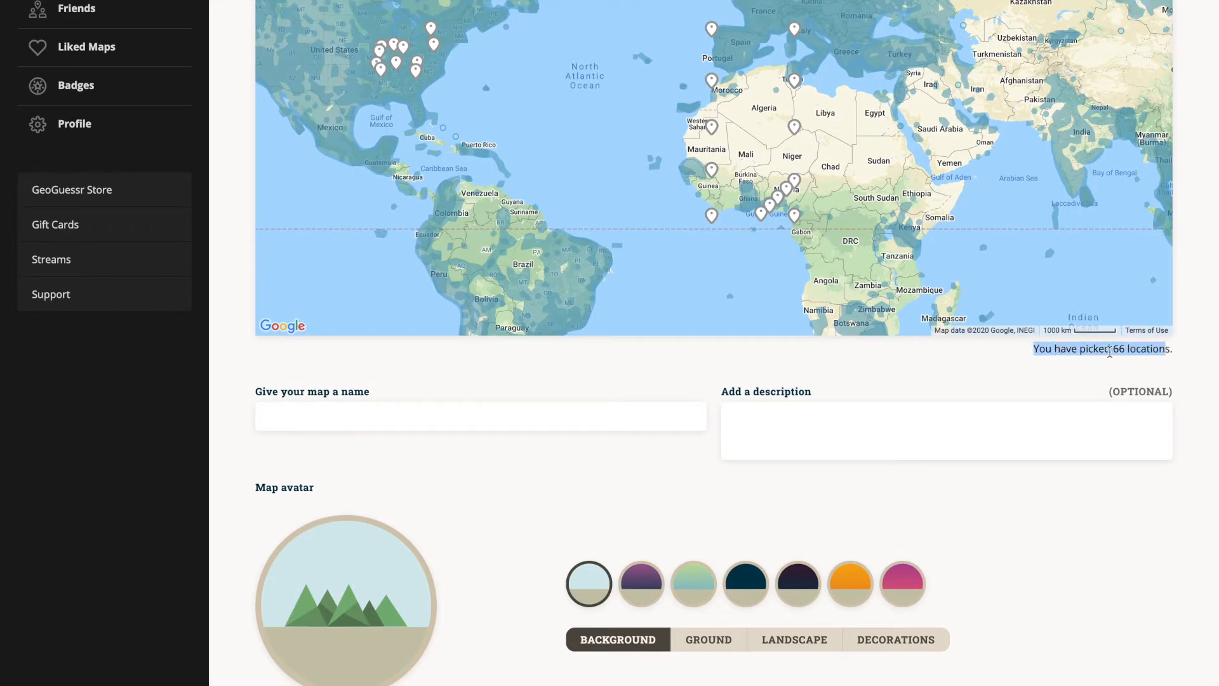
scroll(1197, 391, "down", 3)
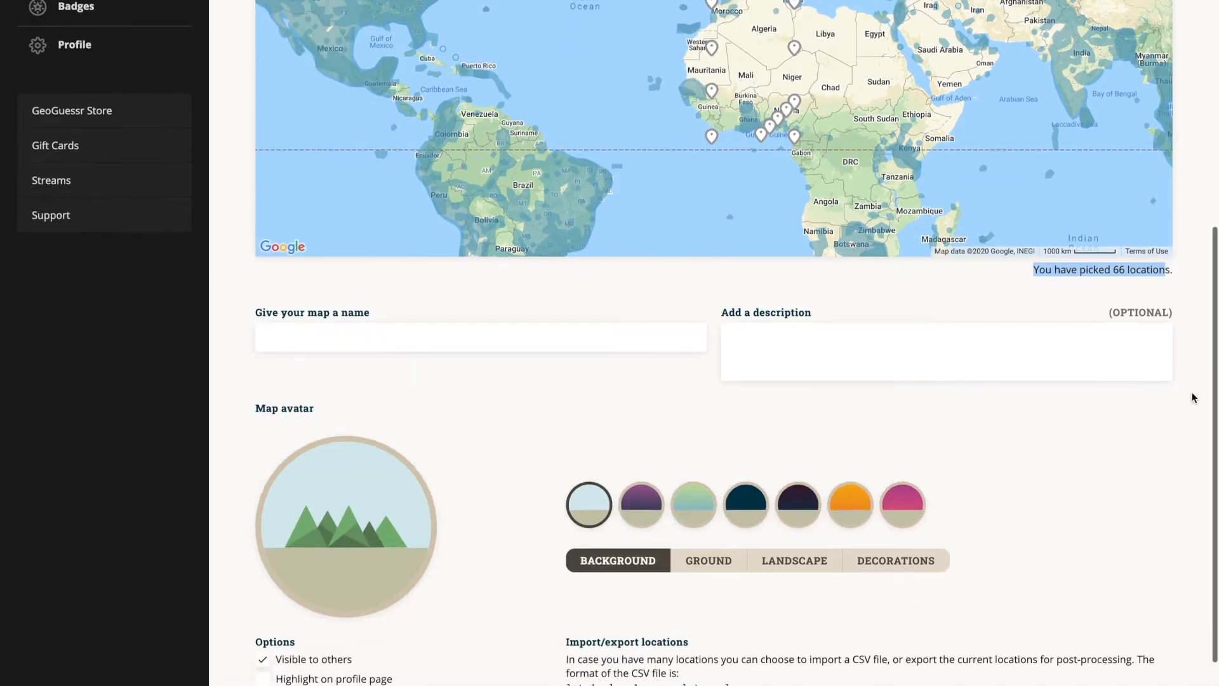
scroll(1195, 398, "down", 1)
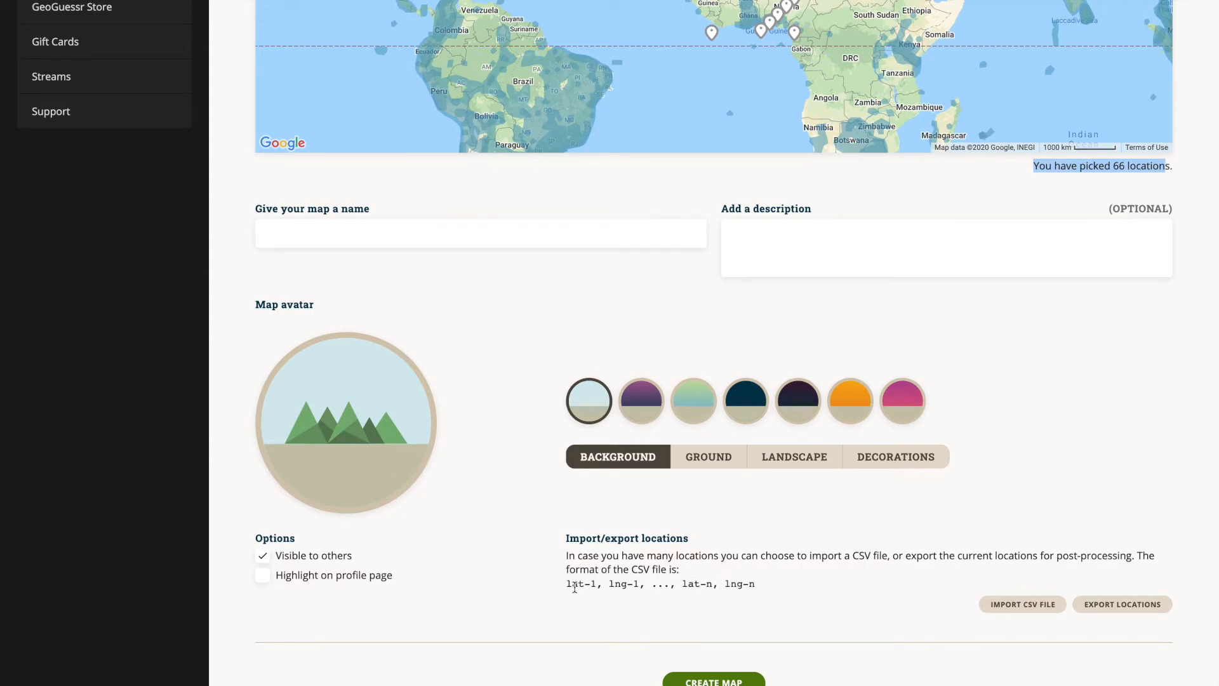
left_click_drag(570, 586, 769, 594)
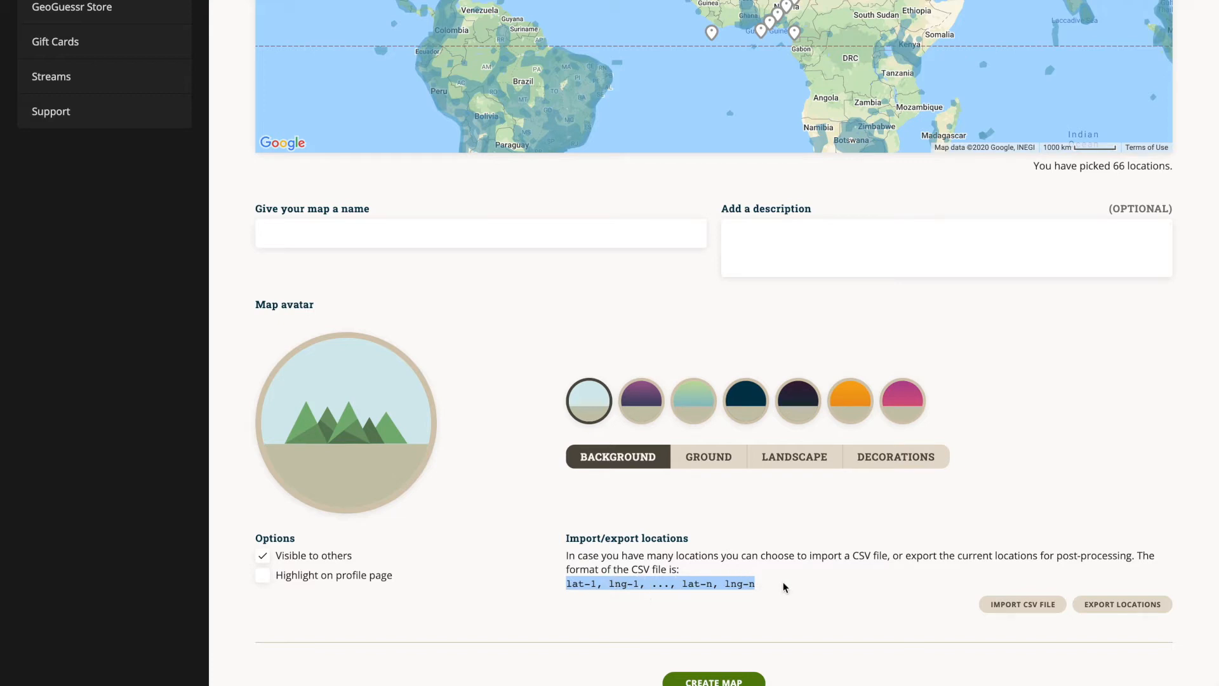
left_click_drag(632, 569, 687, 573)
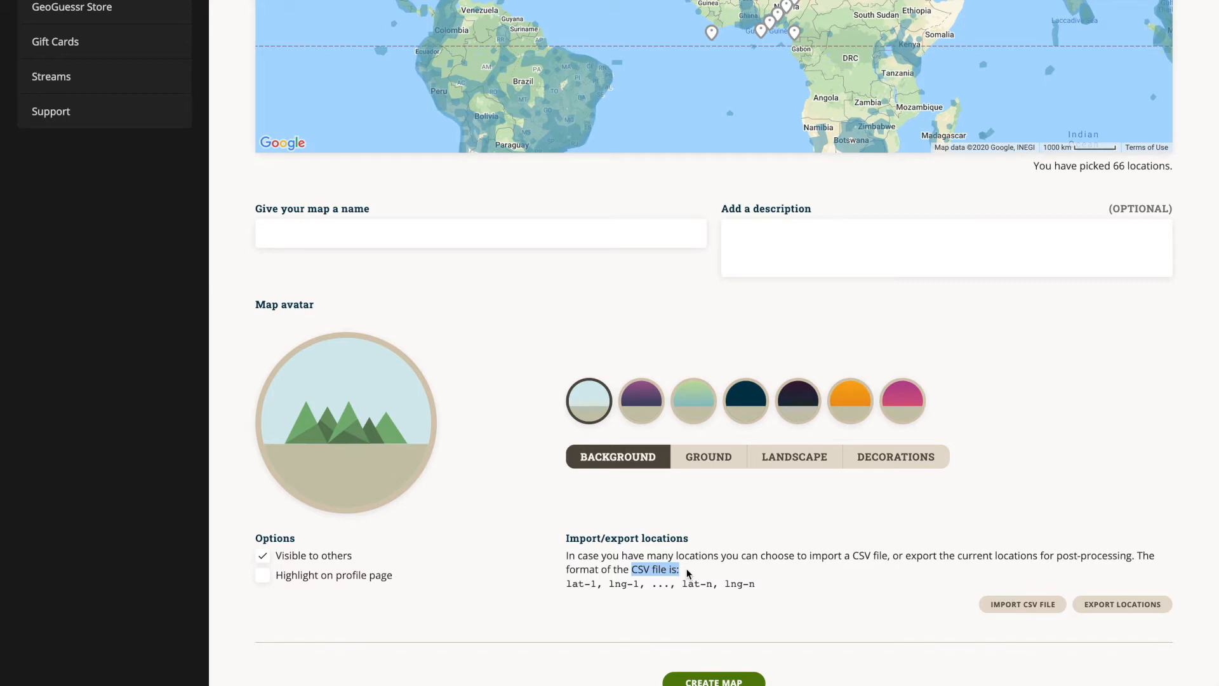
left_click_drag(601, 586, 624, 585)
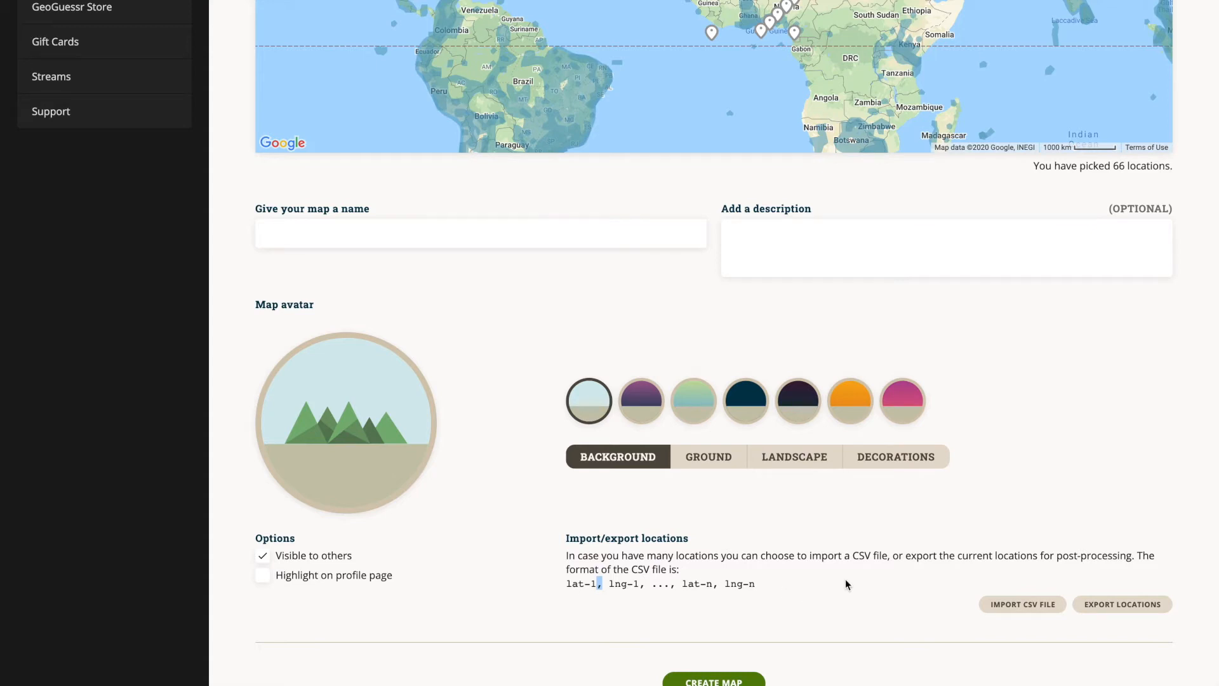
Step: Return to the map and find London with the location search
scroll(1118, 517, "up", 2)
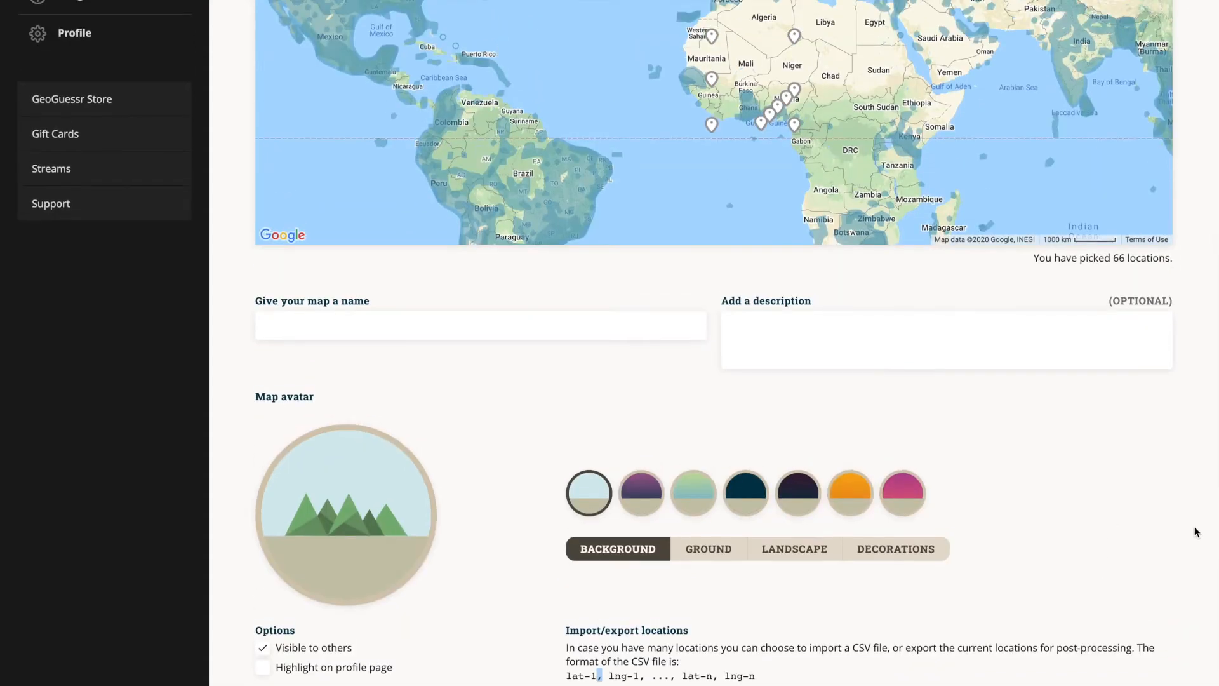
scroll(1194, 533, "up", 7)
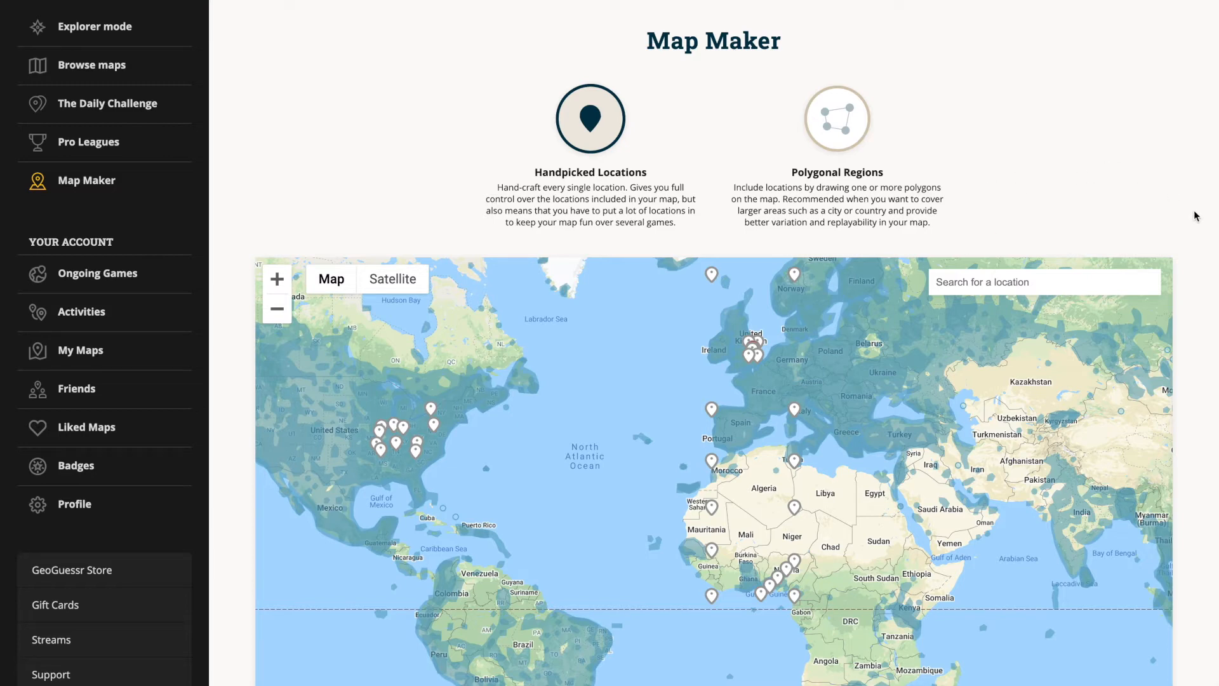
scroll(1194, 217, "down", 1)
scroll(1194, 217, "down", 1)
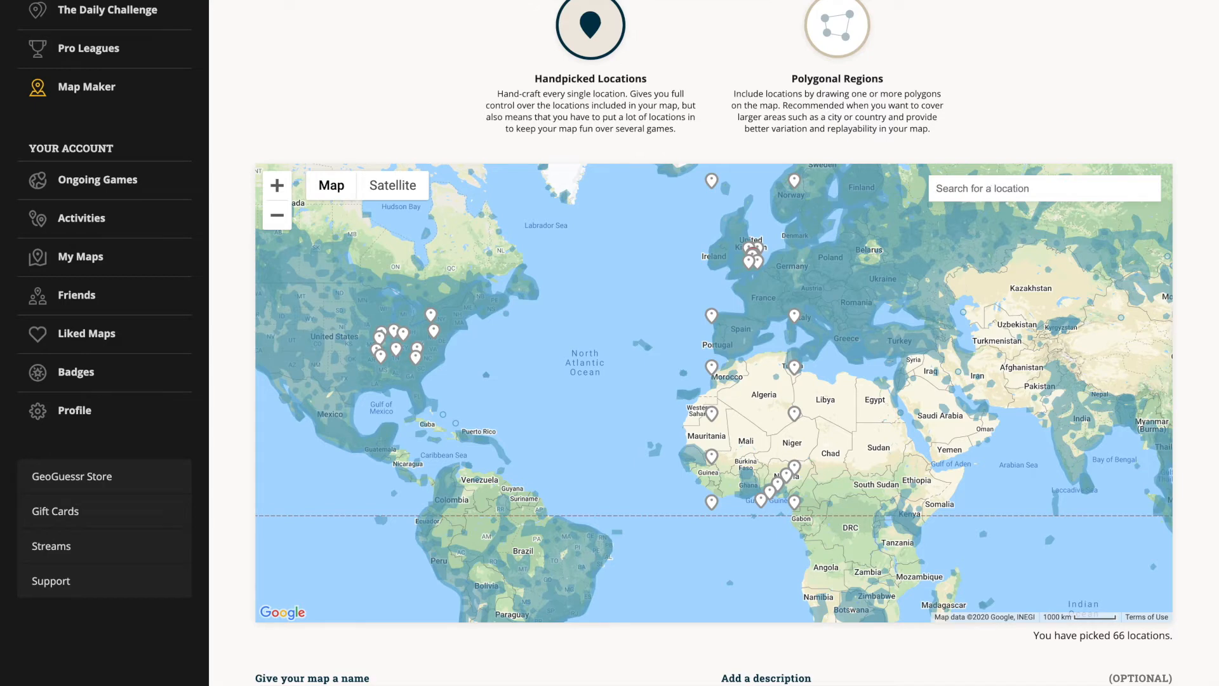
left_click(976, 196)
type("London")
left_click(978, 214)
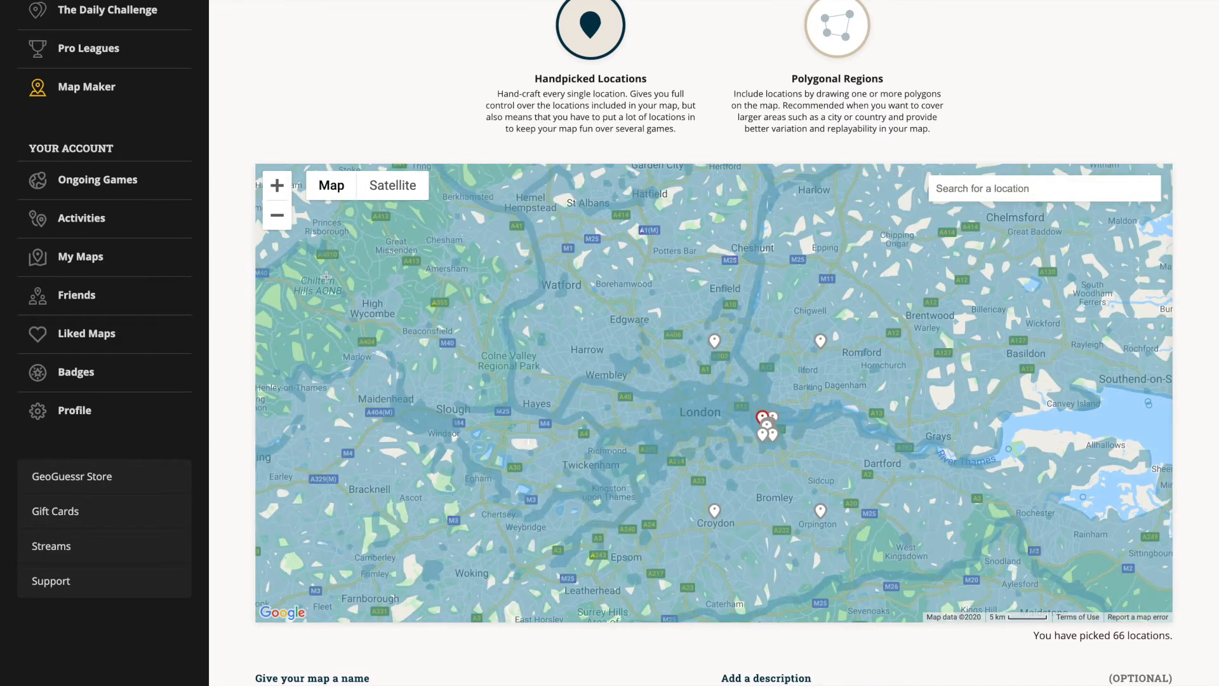
Step: Widen the view to southern England and compare its satellite imagery with the standard map
left_click(275, 218)
left_click(275, 219)
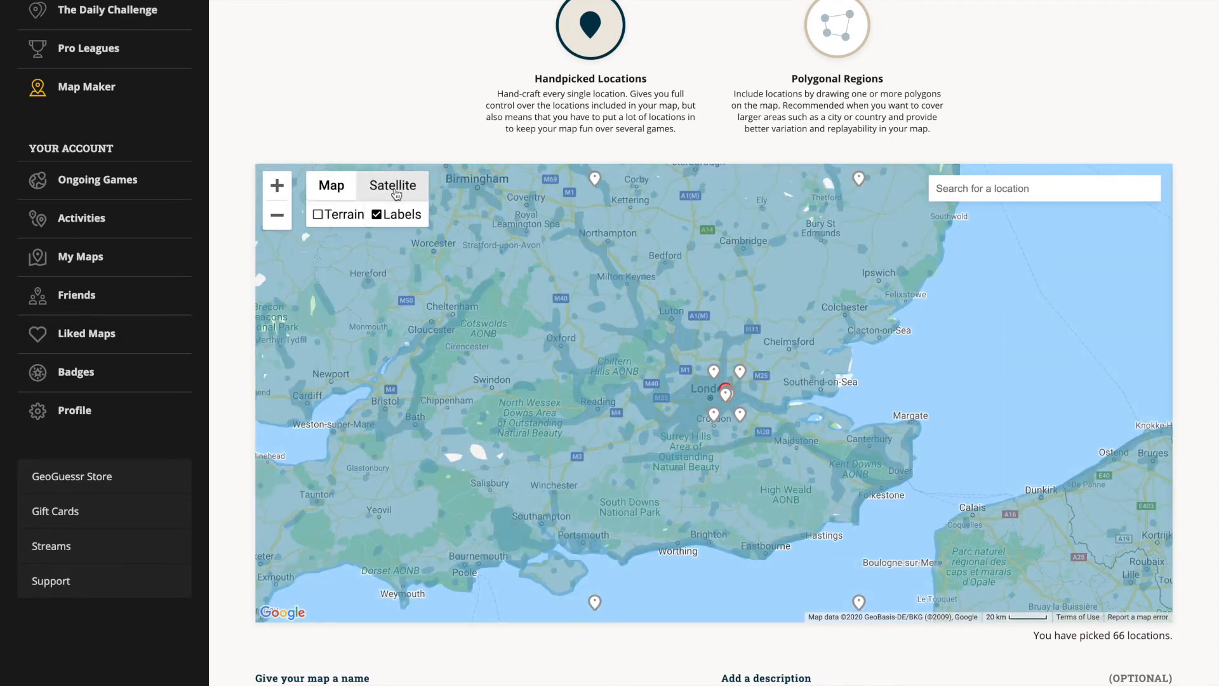
left_click(394, 190)
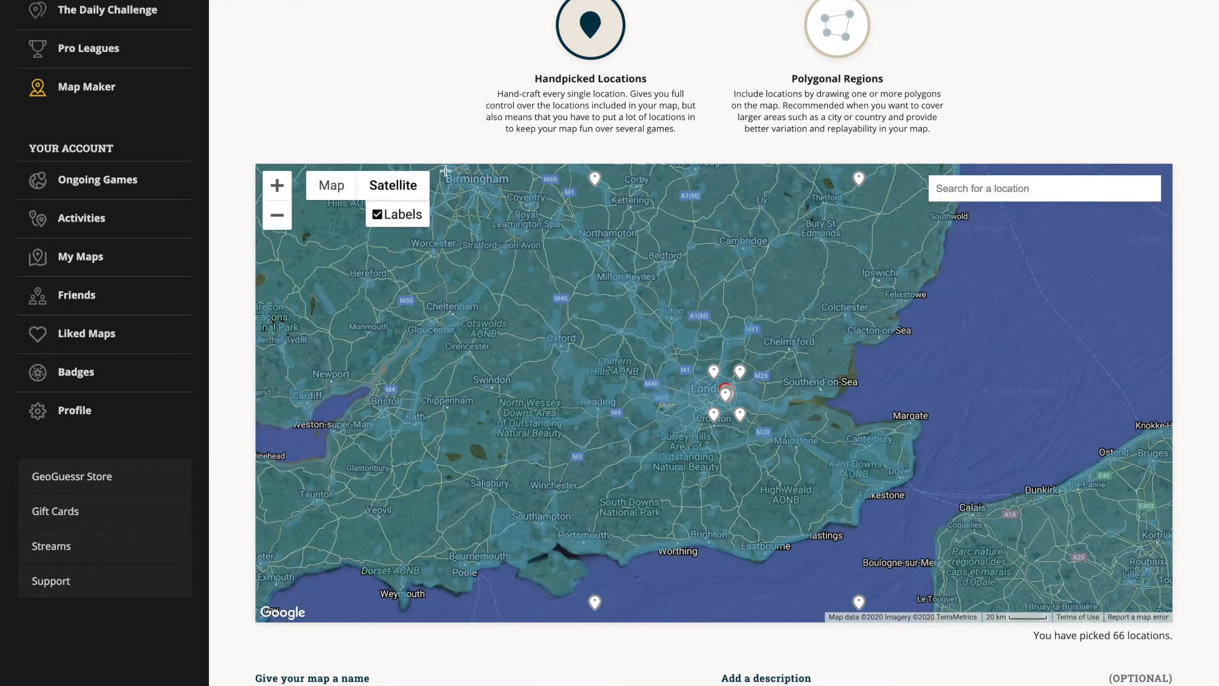
left_click(327, 187)
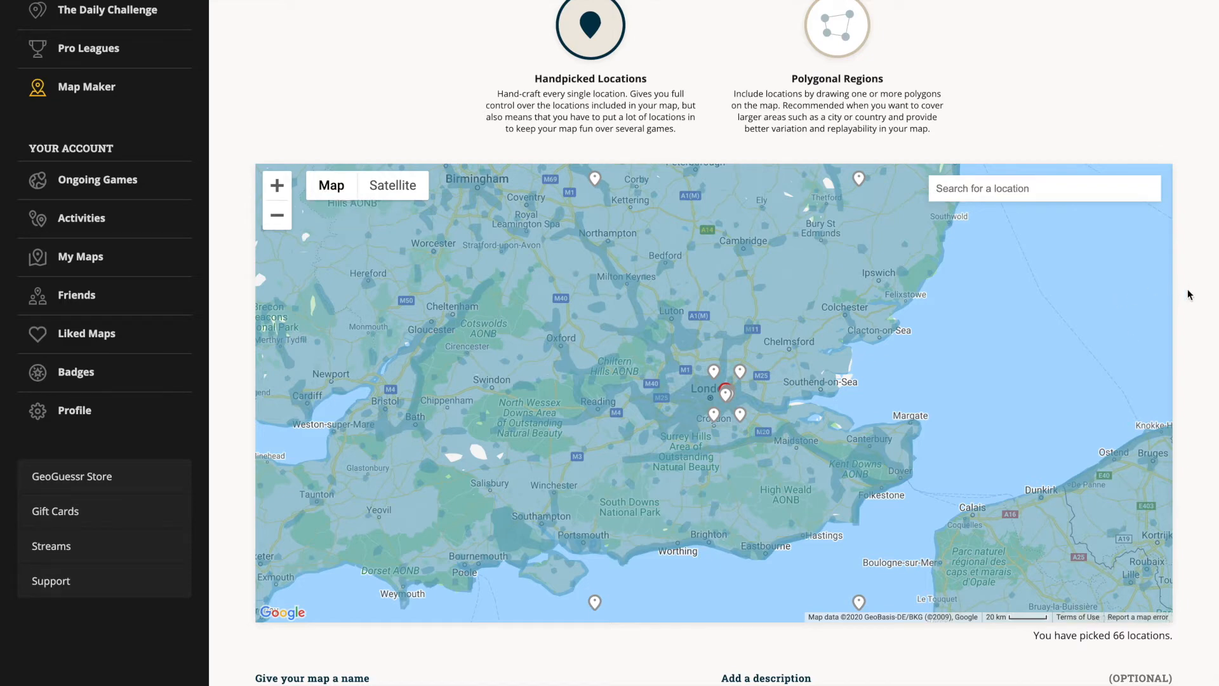
Step: Reopen Map Maker to start a new map and try the Polygonal Regions type
scroll(1190, 294, "up", 2)
left_click(69, 175)
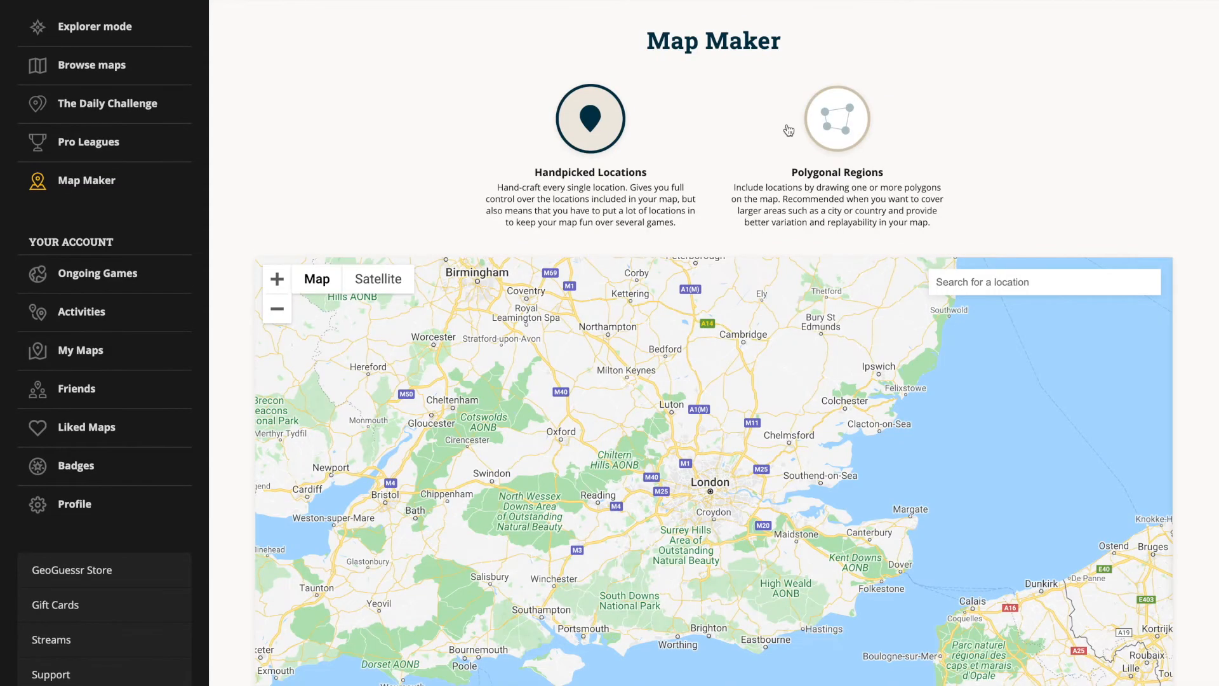
left_click(834, 118)
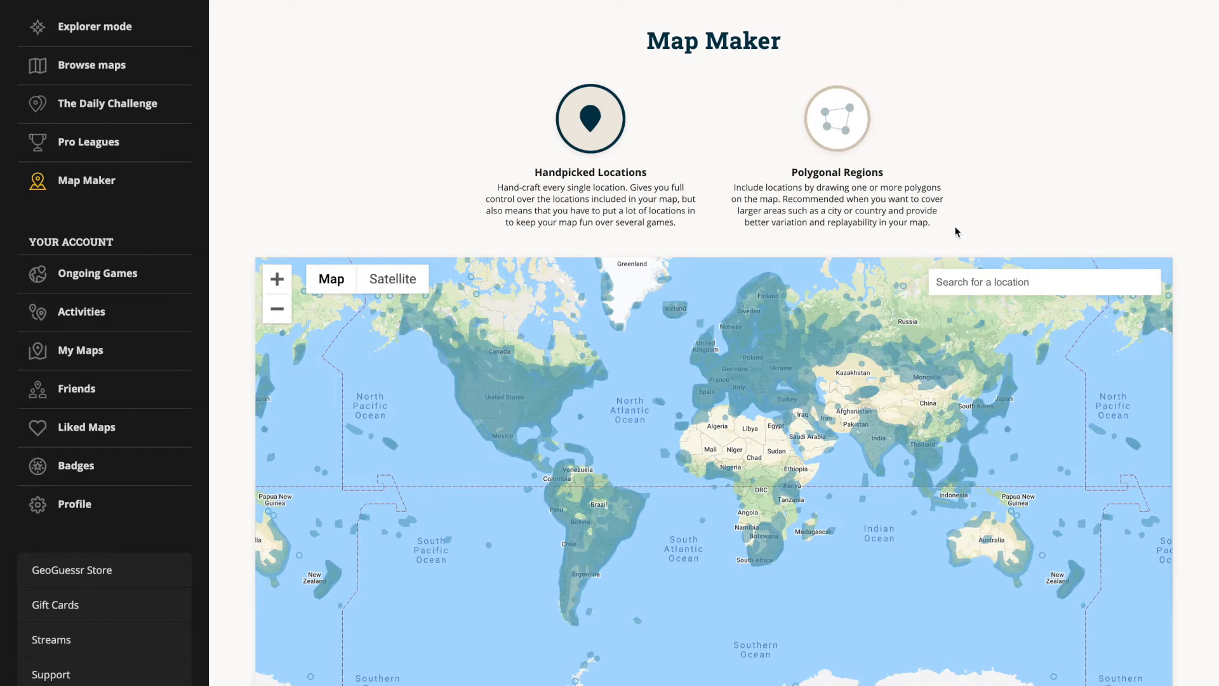
Step: Find Adelaide, SA, Australia on the empty handpicked-locations map using the location search
scroll(1197, 311, "down", 2)
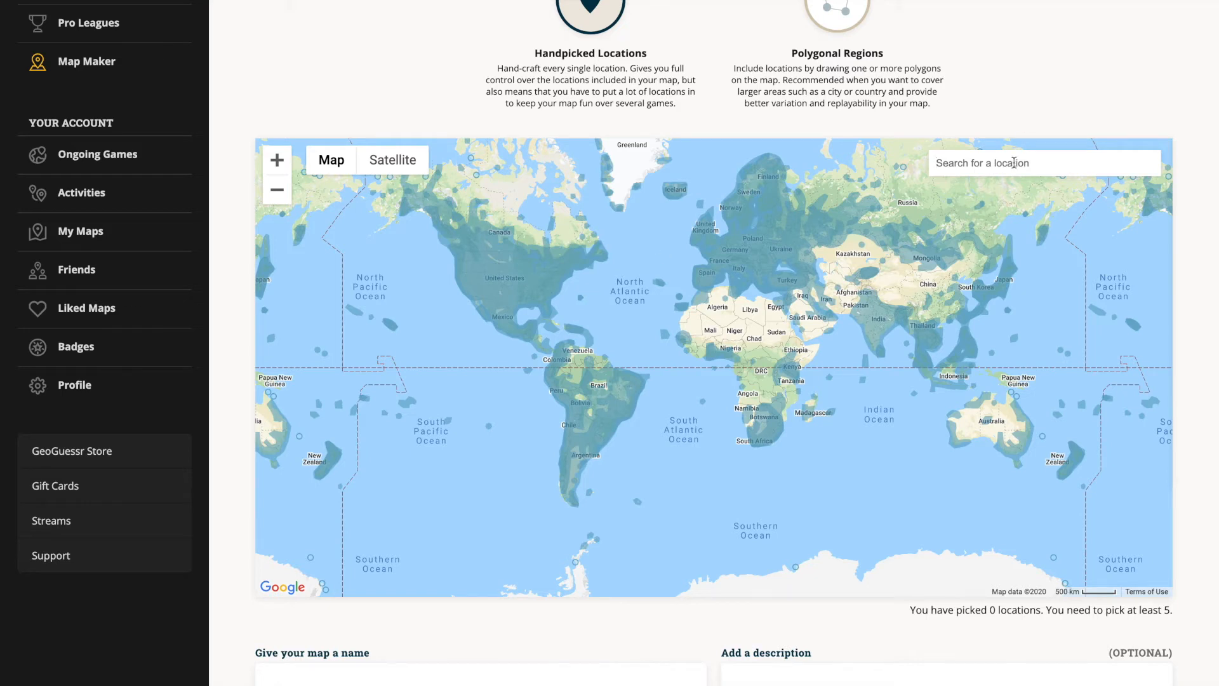
type("Adelai")
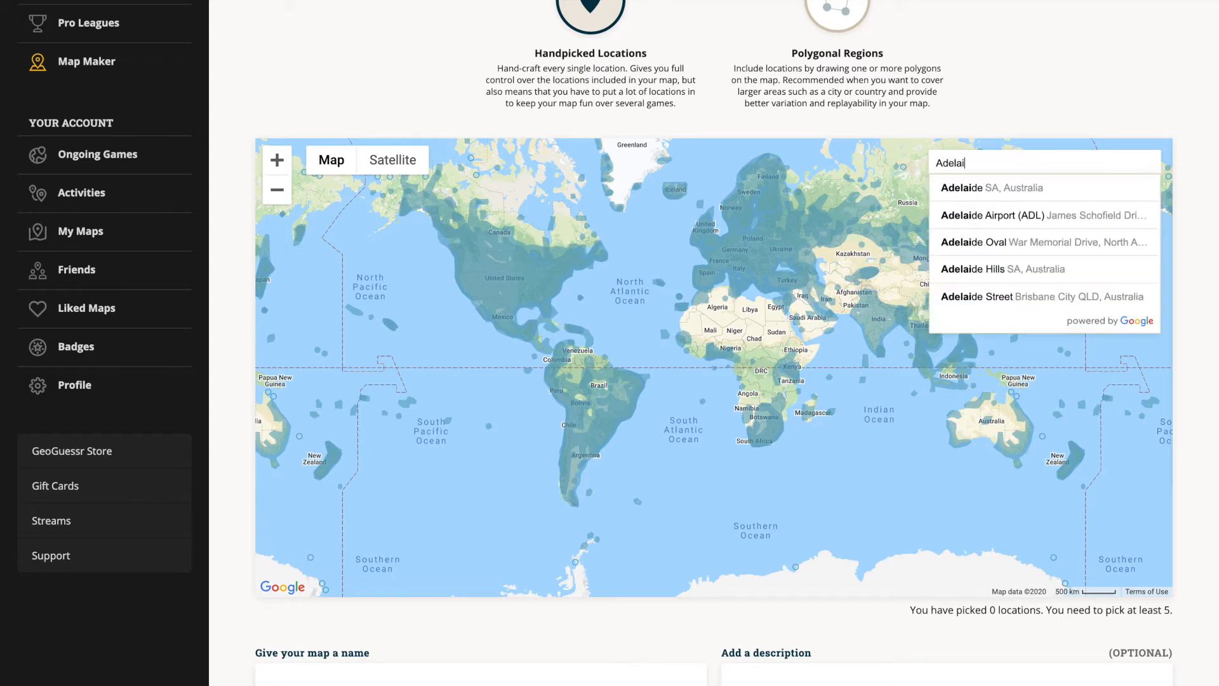
left_click(1037, 191)
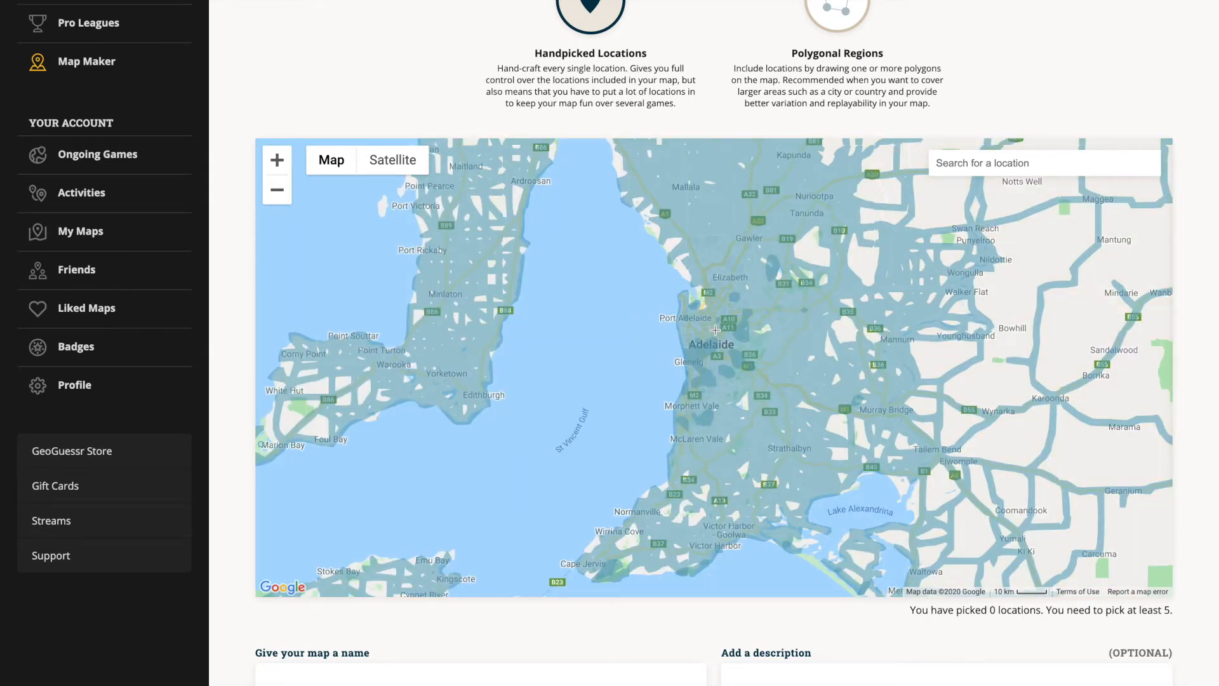
Step: Set the new map's type to Polygonal Regions and frame central Adelaide for drawing
scroll(715, 337, "up", 4)
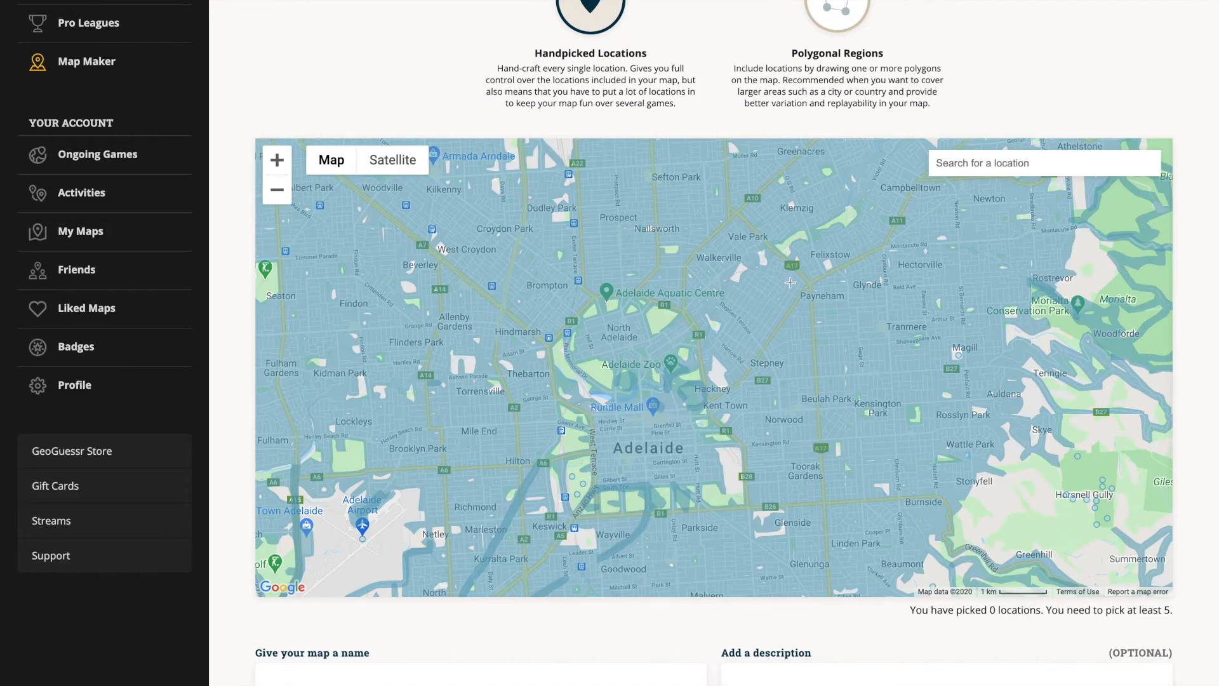
left_click_drag(790, 283, 915, 152)
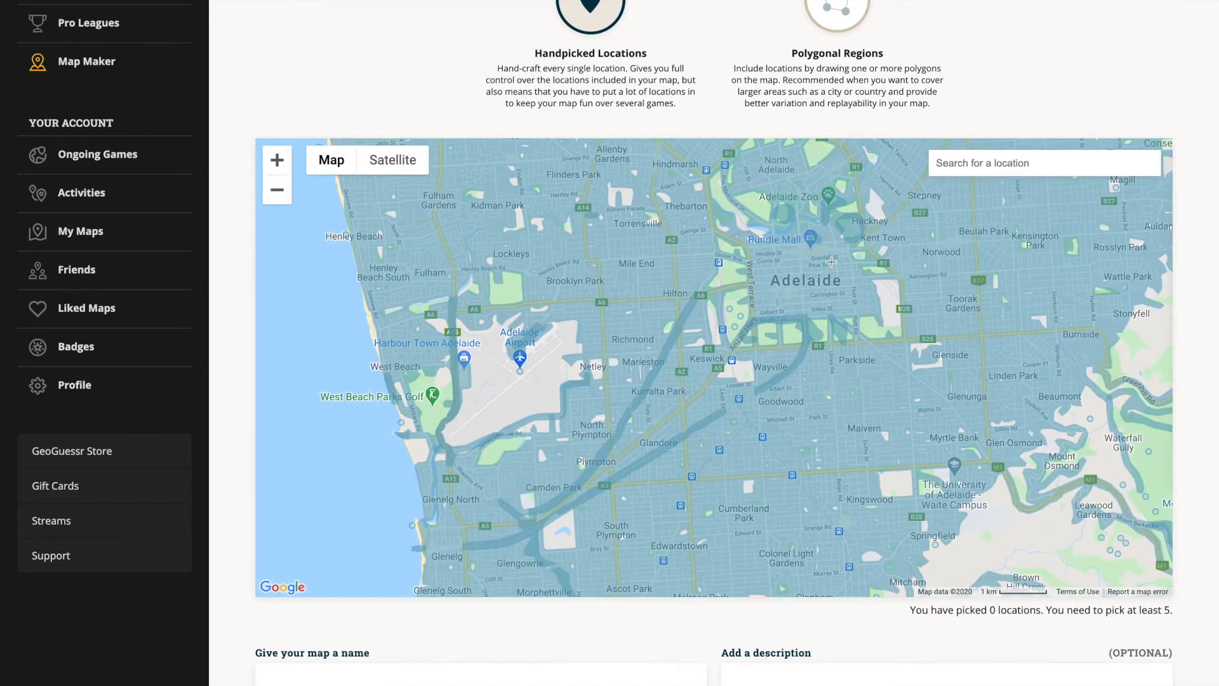
scroll(831, 261, "down", 1)
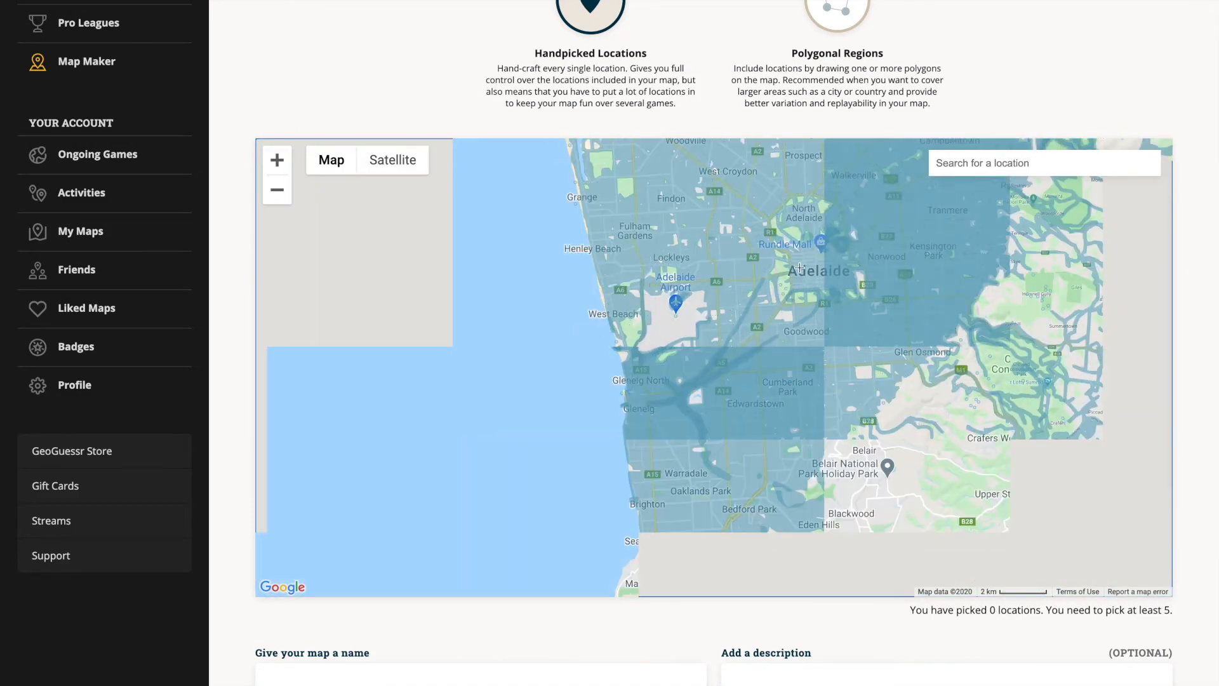
scroll(800, 267, "up", 2)
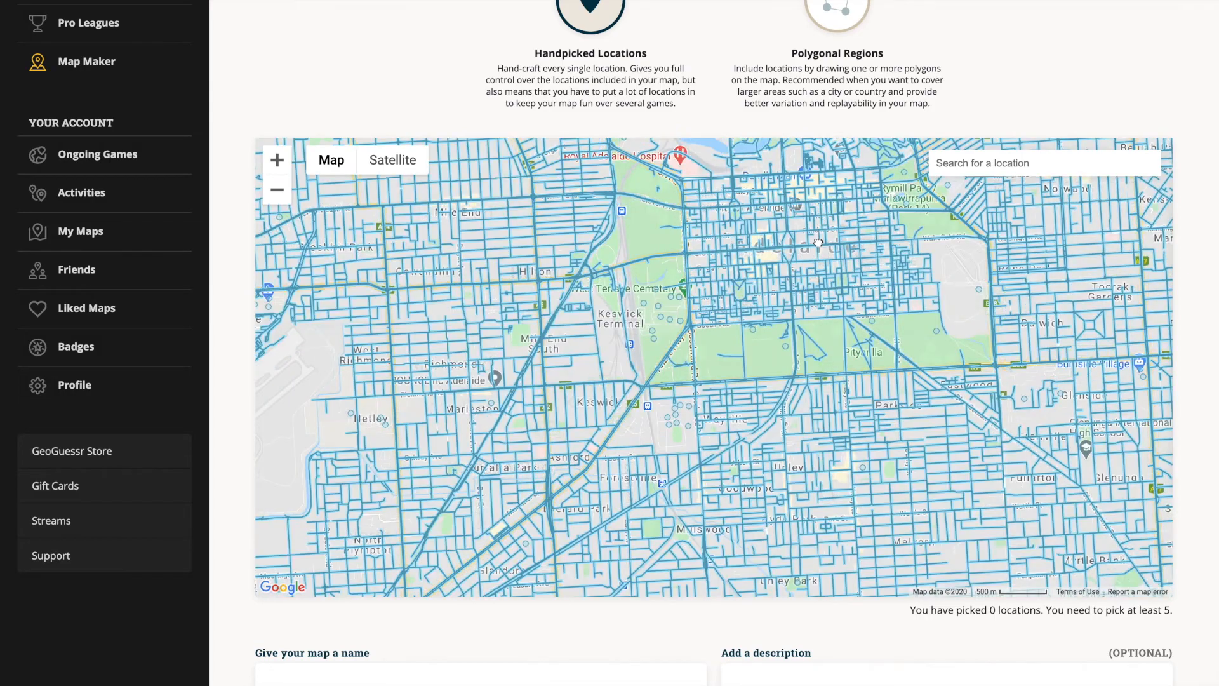
left_click_drag(681, 151, 648, 234)
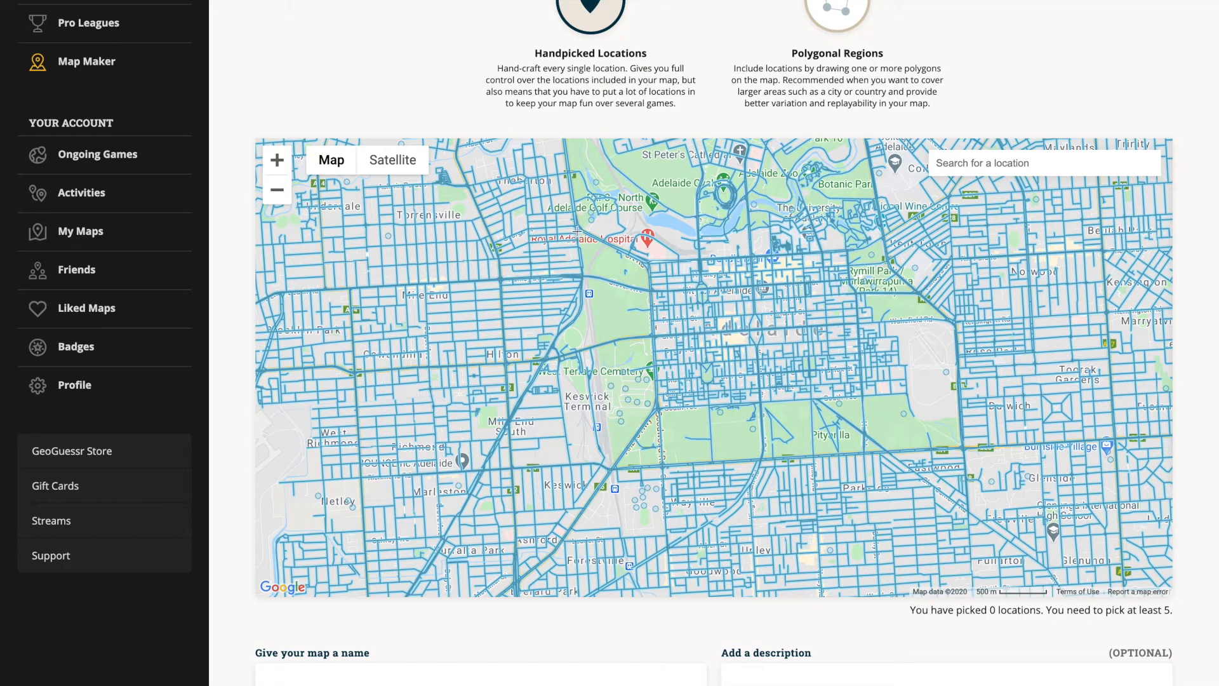
left_click(835, 15)
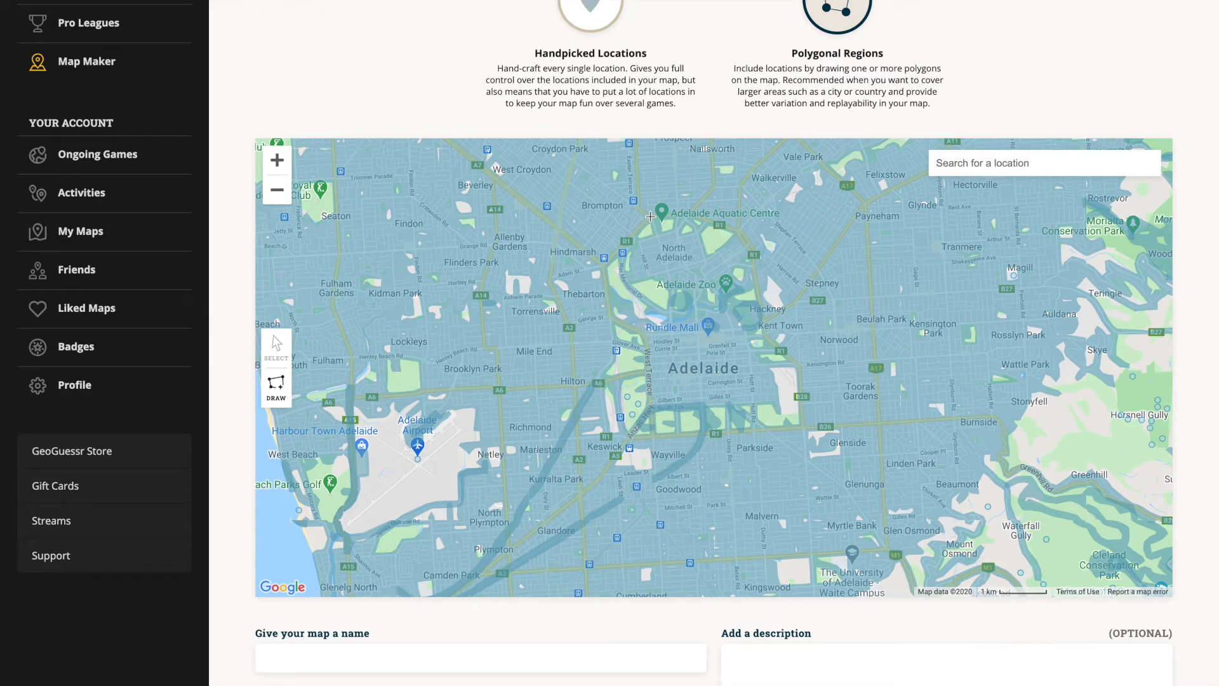
scroll(651, 216, "up", 2)
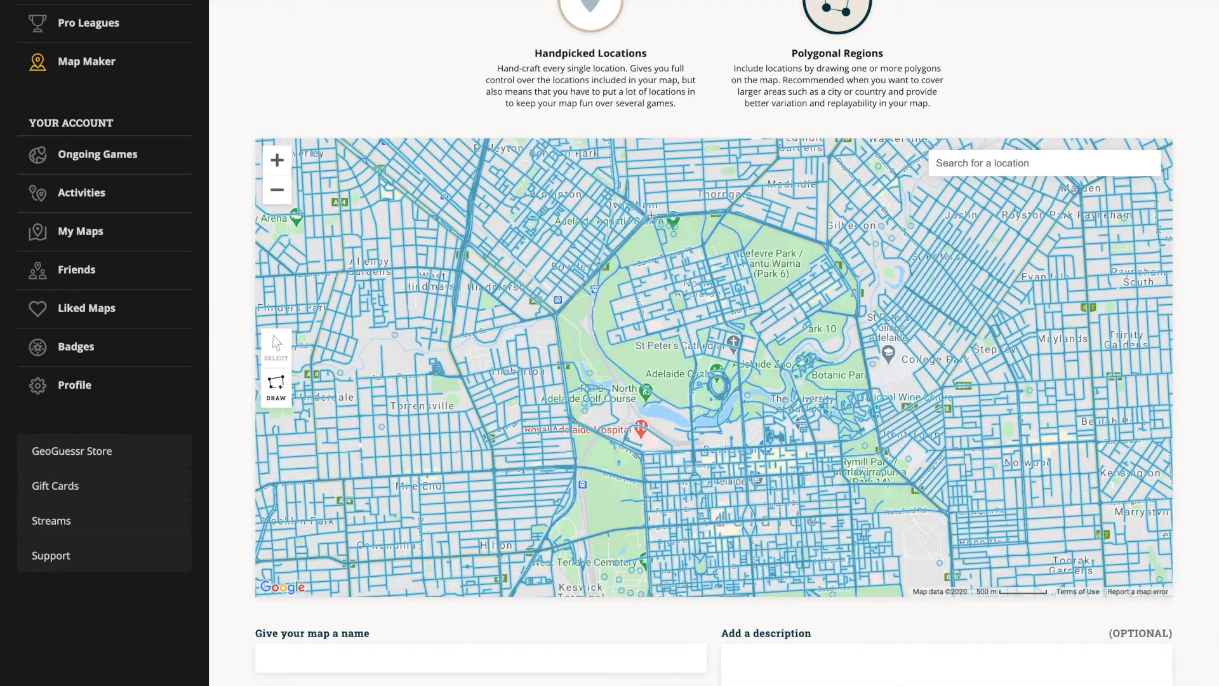
Step: Trace a polygon along the northern and eastern edges of the Adelaide parklands, from the Aquatic Centre past Rymill Park to the south-east corner
left_click(726, 210)
left_click(828, 246)
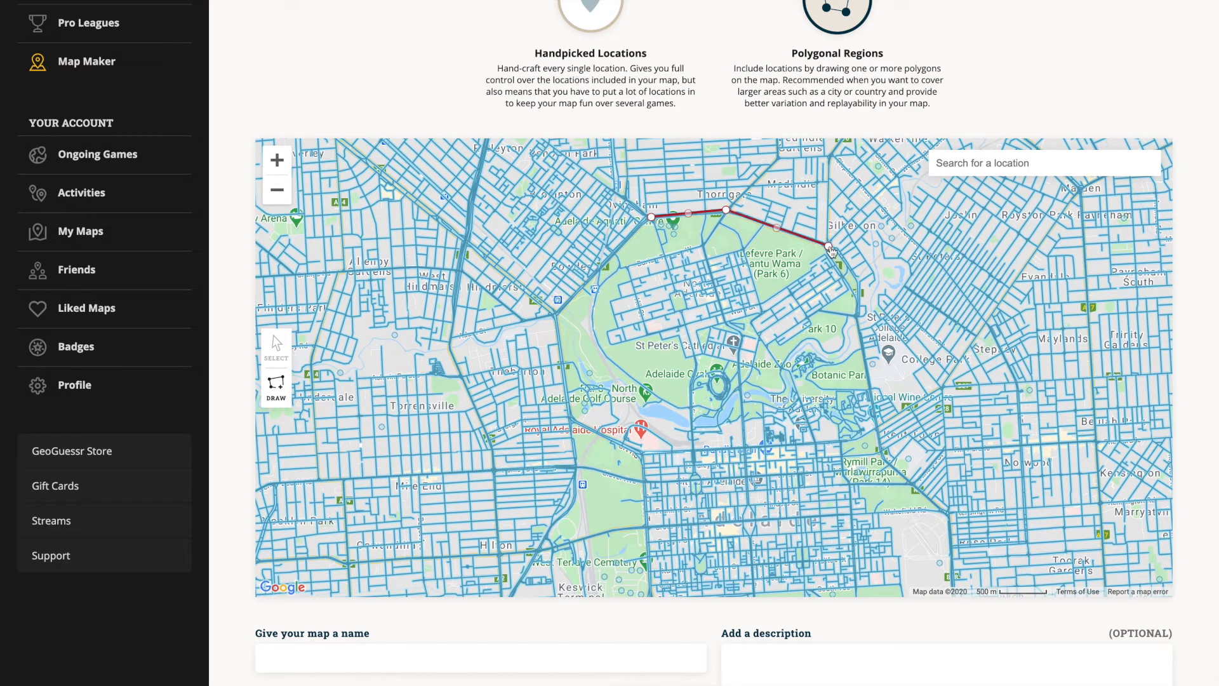
left_click(859, 280)
left_click(858, 320)
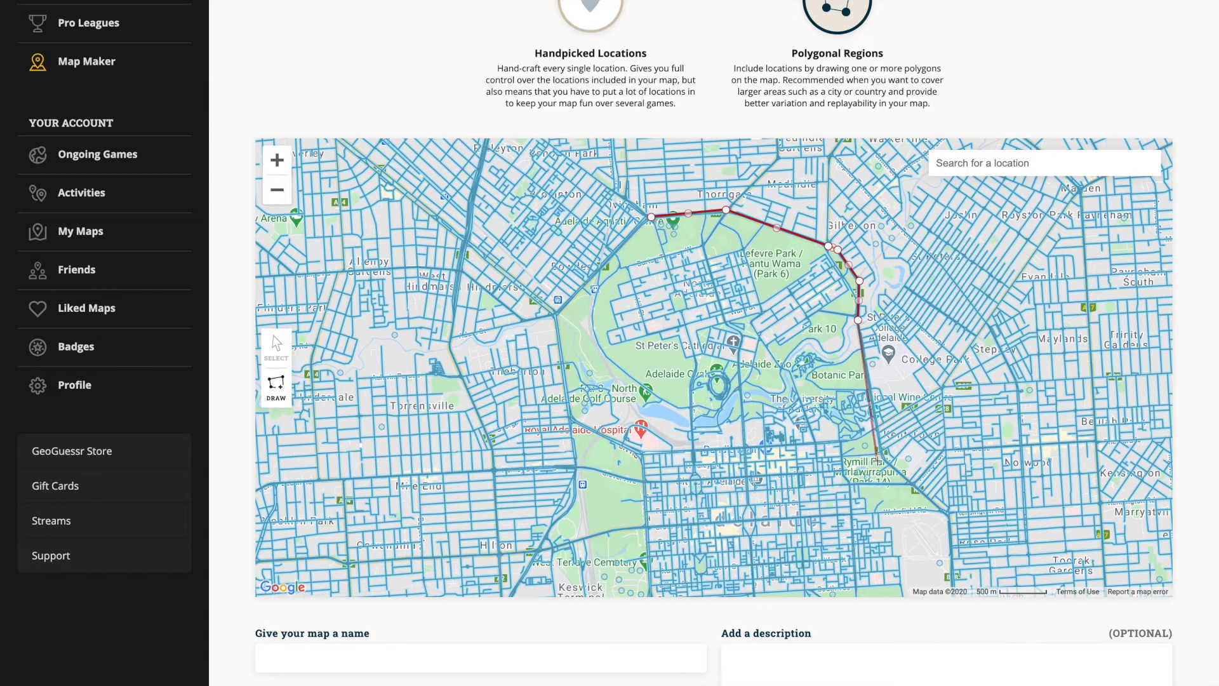
left_click(882, 454)
left_click(949, 518)
left_click_drag(965, 548, 908, 285)
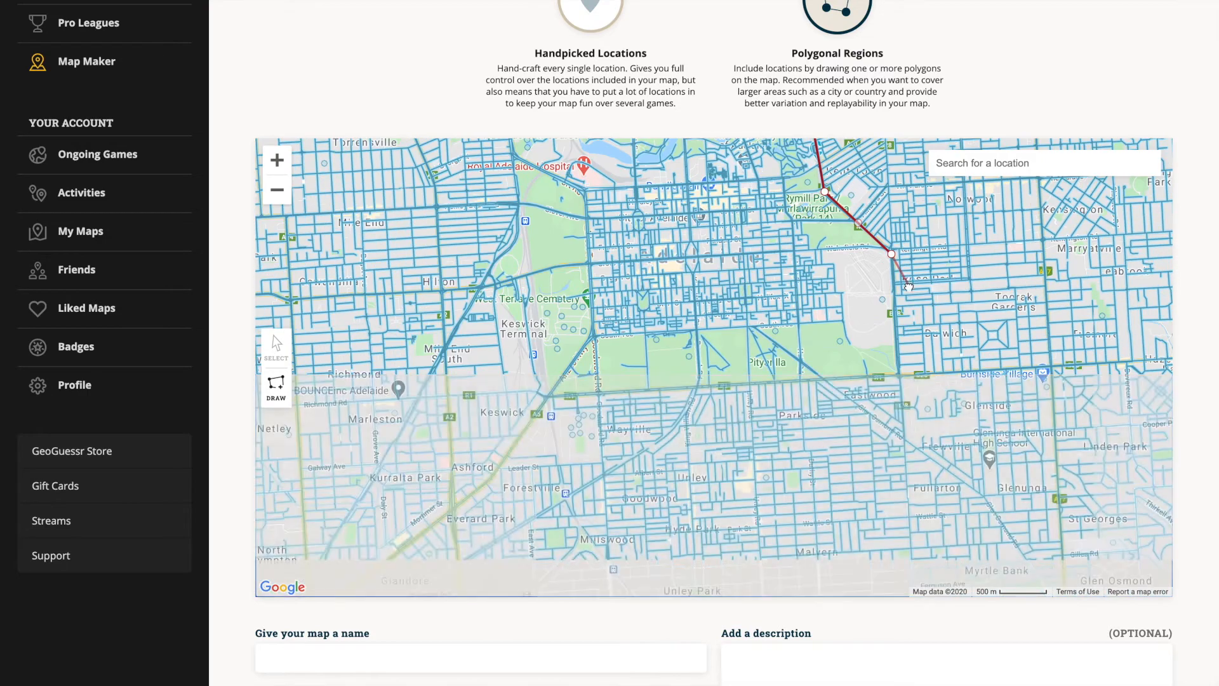
left_click(899, 379)
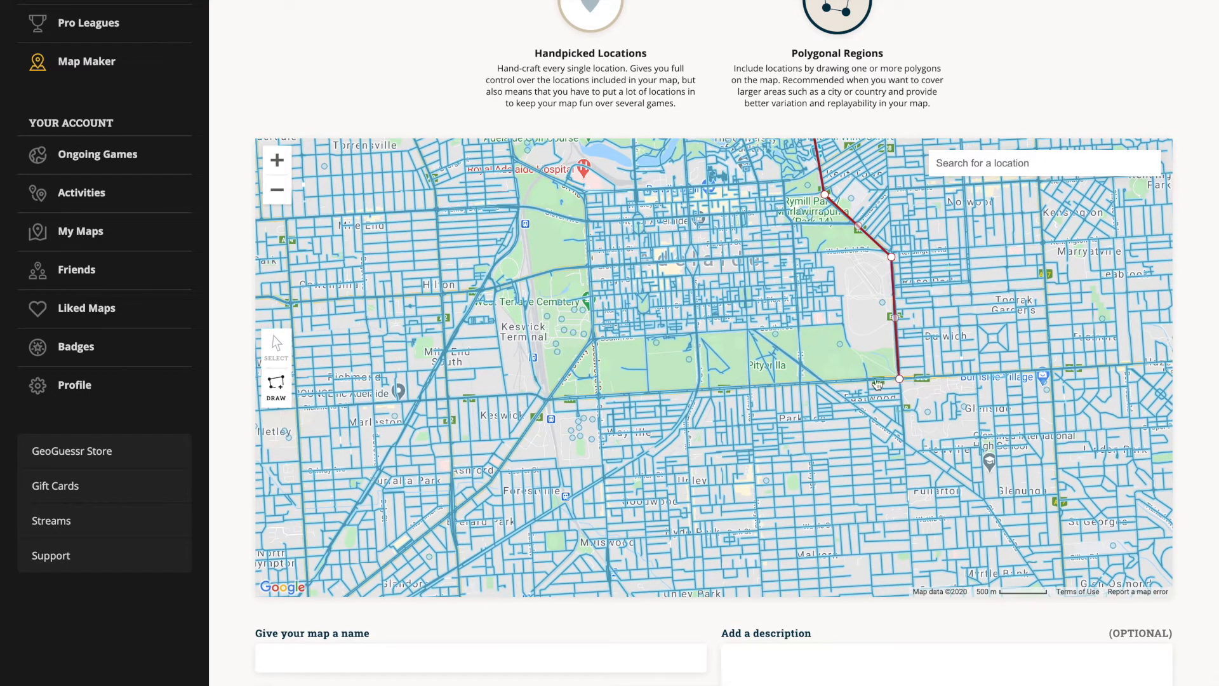
Step: Continue the polygon along the southern and western parkland edges past Keswick Terminal and close it at its starting point by the Aquatic Centre
left_click(547, 401)
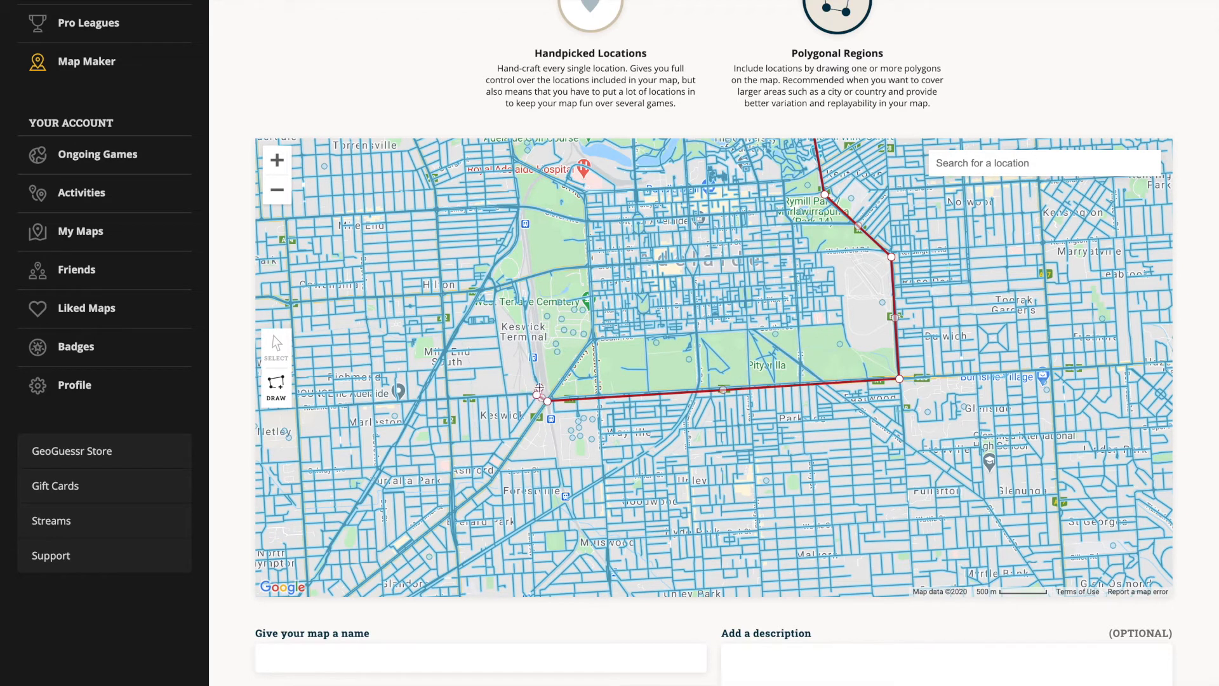
left_click(516, 284)
left_click(555, 241)
left_click(518, 208)
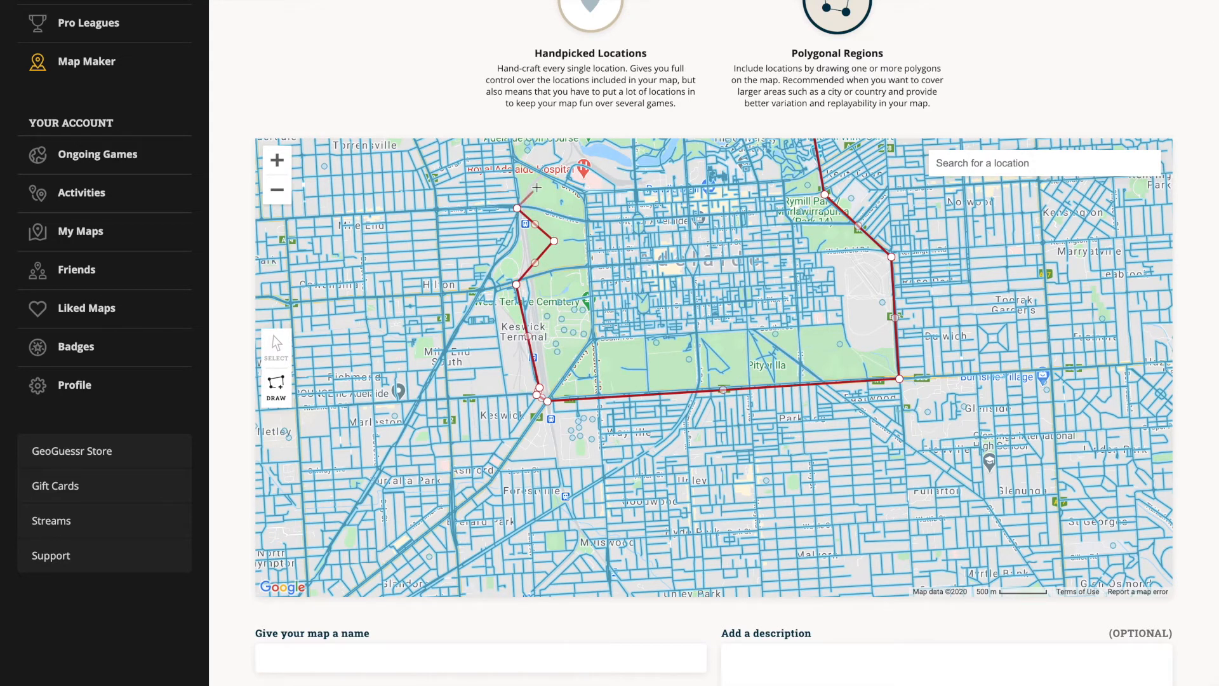
left_click_drag(565, 277, 612, 363)
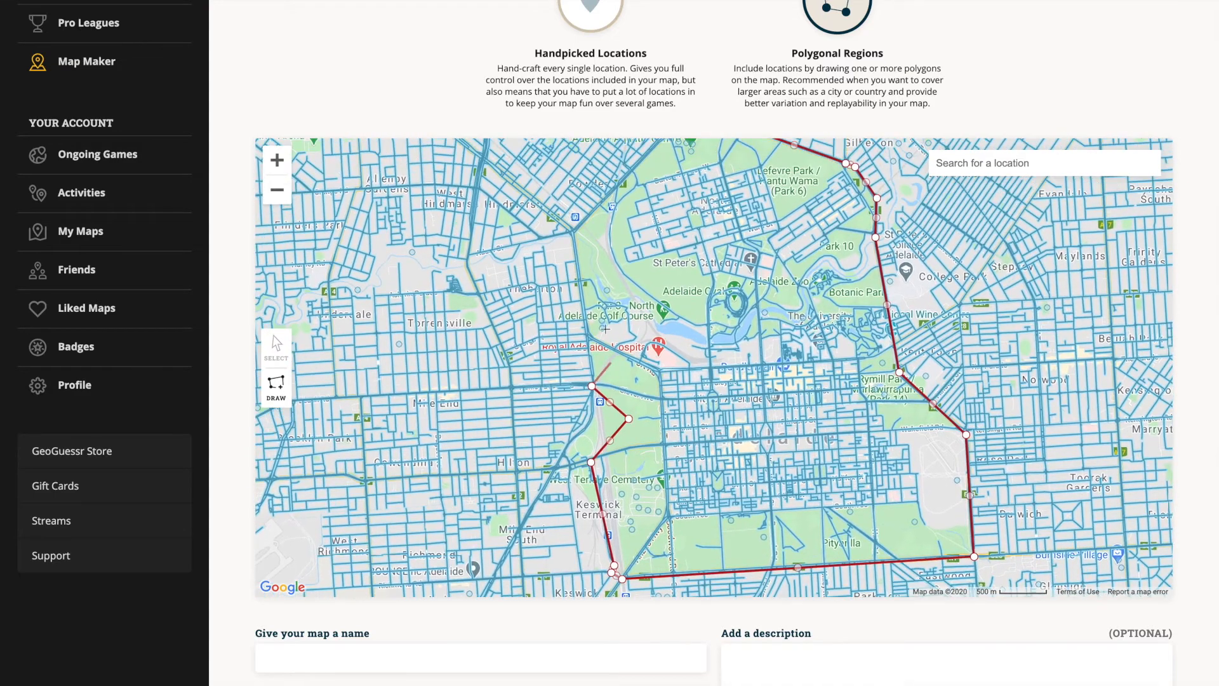
left_click(573, 232)
left_click_drag(643, 184, 649, 422)
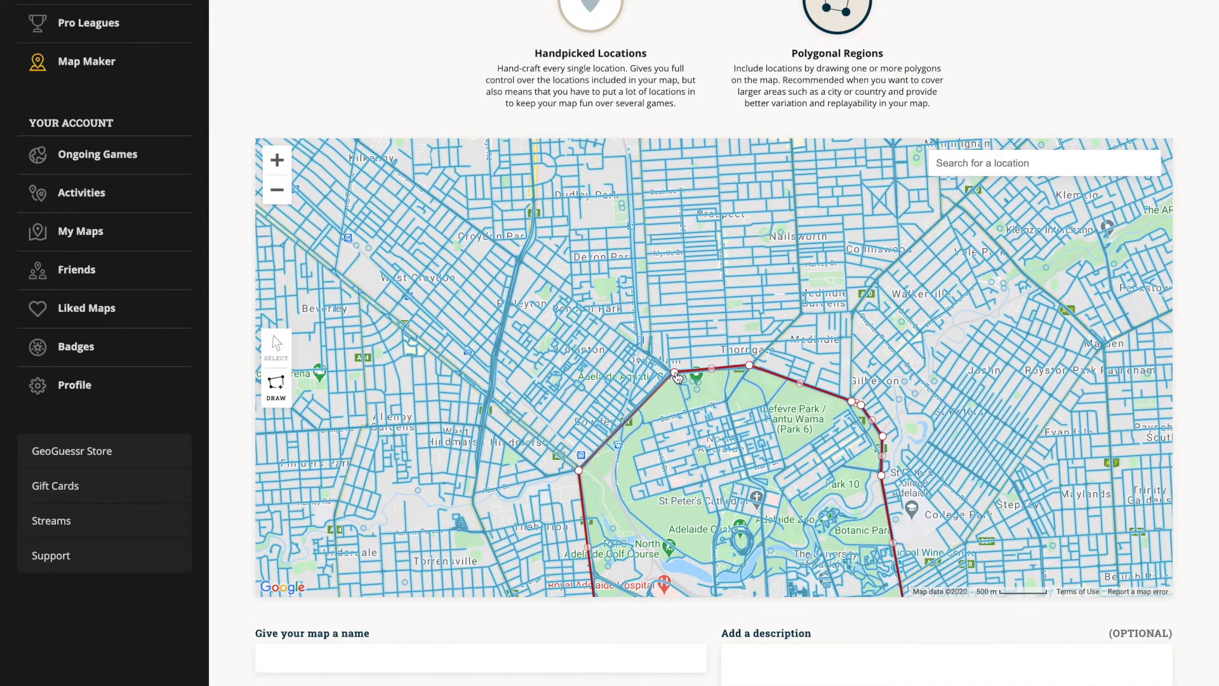
left_click(675, 373)
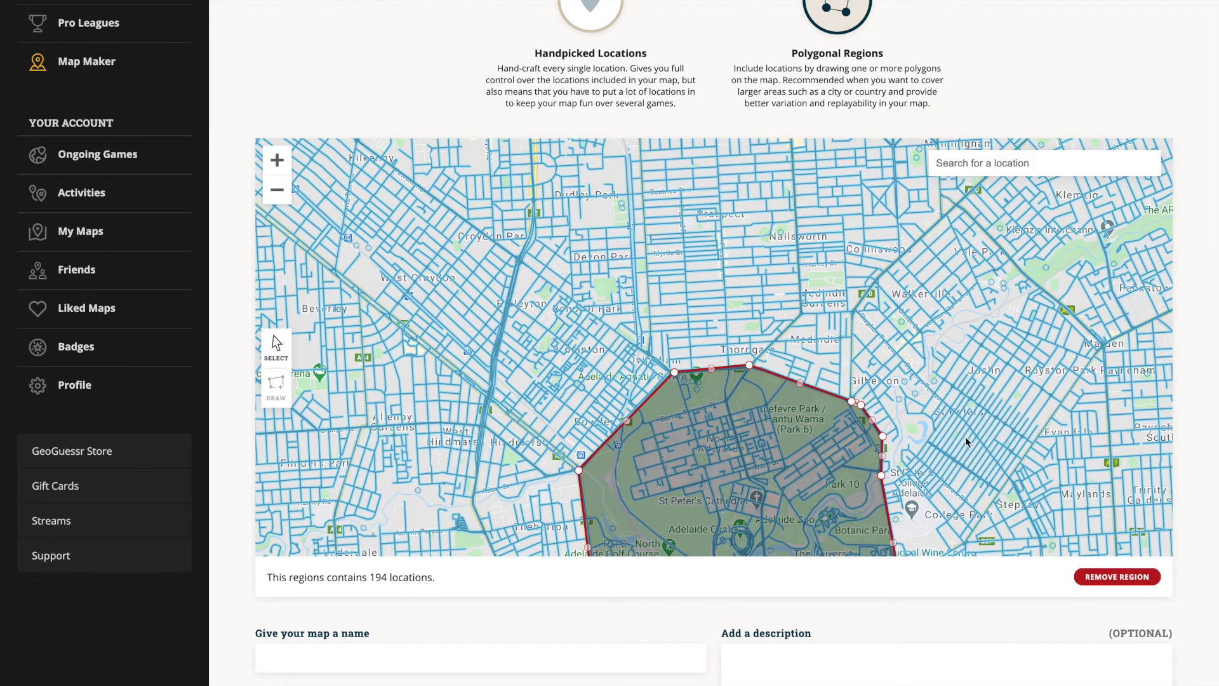
Step: Review the finished city-centre region and its location count, and deselect the region
left_click_drag(966, 442, 957, 356)
left_click_drag(954, 414, 941, 351)
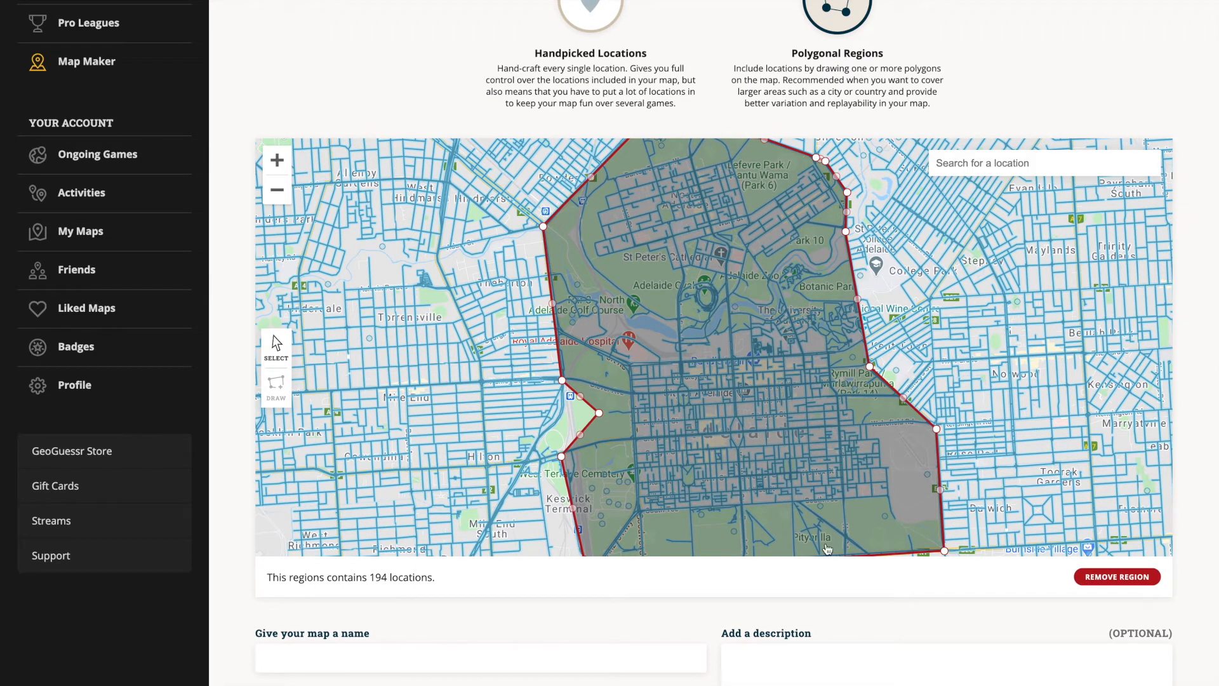
left_click_drag(269, 579, 439, 584)
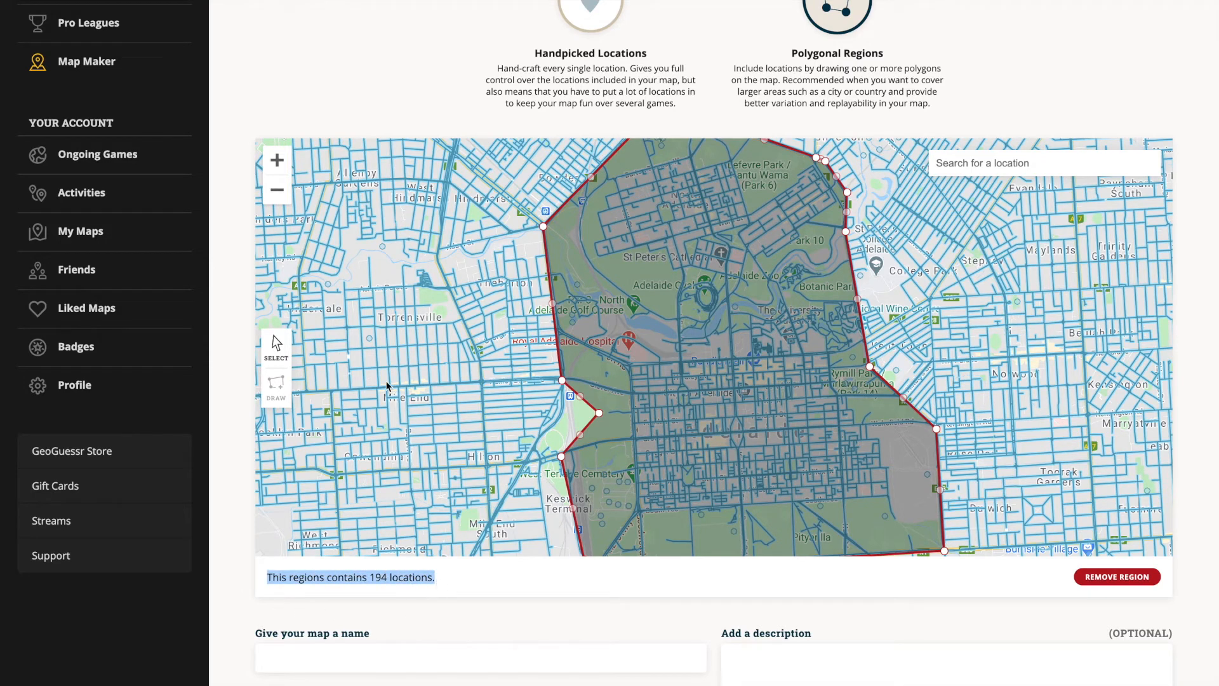
left_click(278, 354)
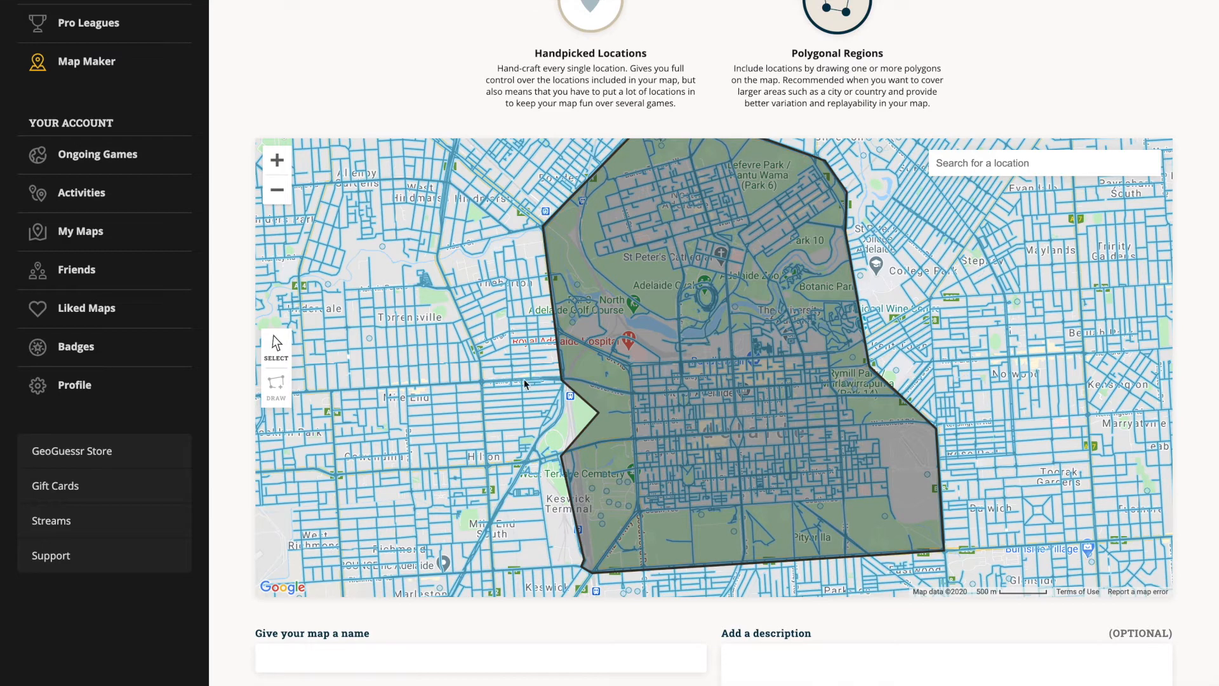
Step: Select the region and reshape it, extending its western side over Thebarton and its eastern side over College Park
left_click(567, 386)
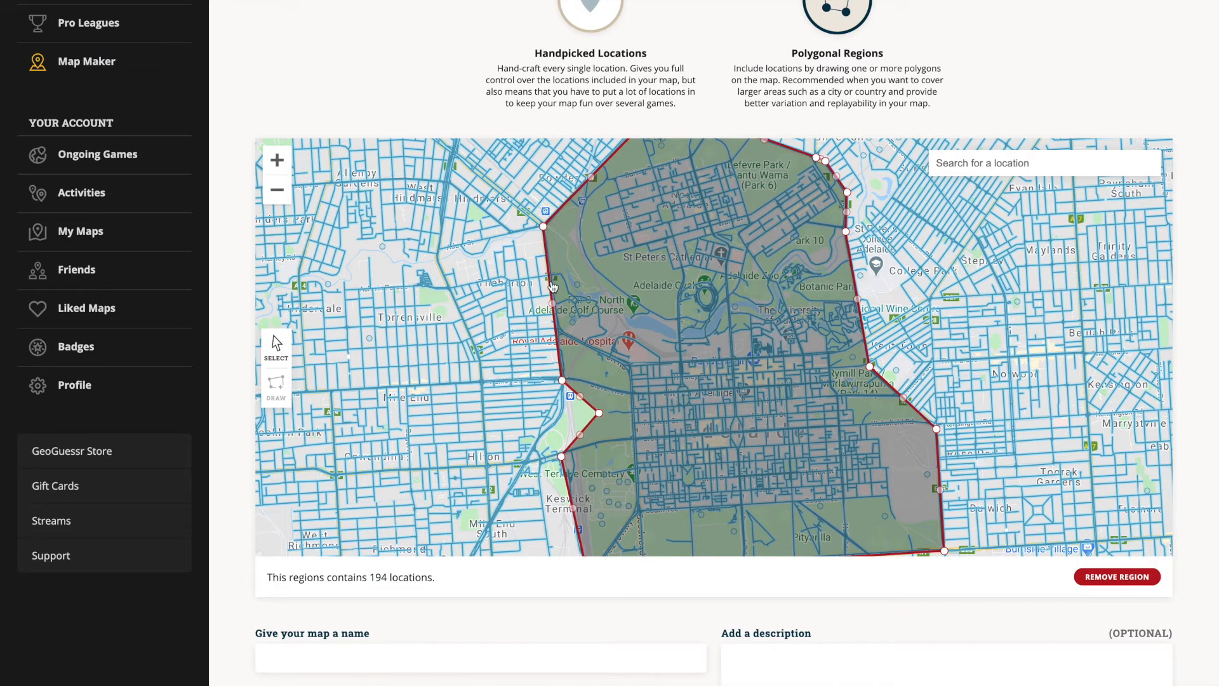
left_click_drag(553, 308, 516, 292)
left_click_drag(516, 350, 494, 360)
left_click_drag(493, 305, 452, 282)
left_click_drag(481, 338, 448, 348)
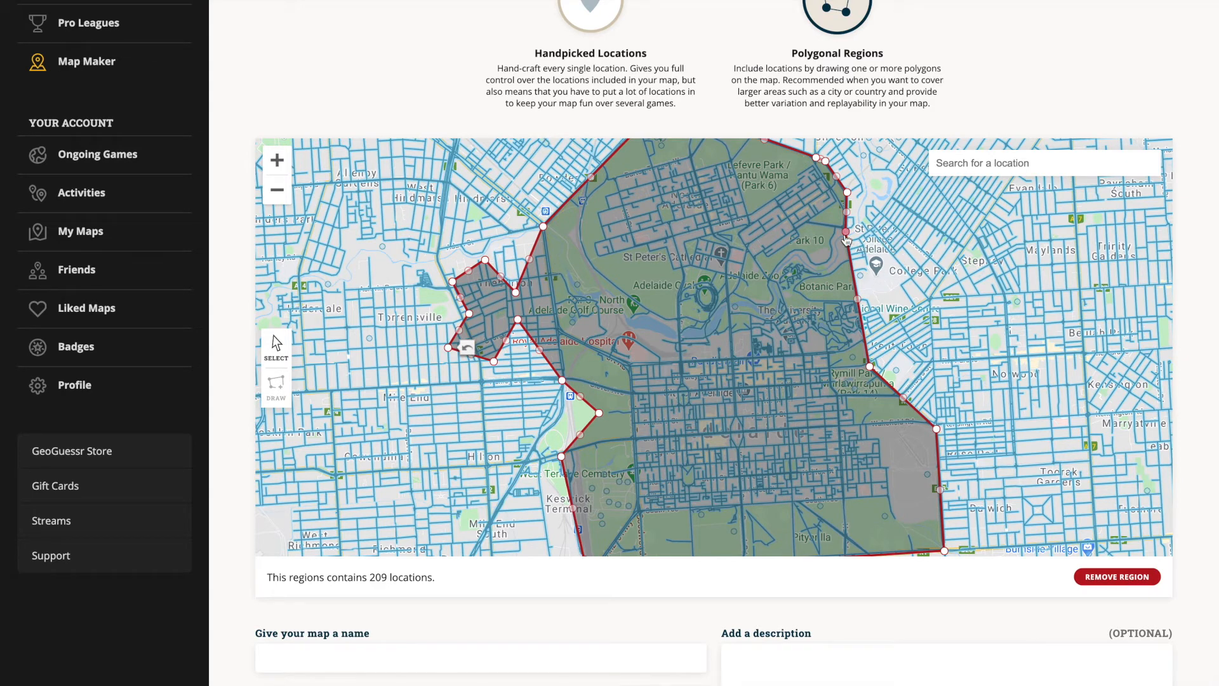
left_click_drag(858, 299, 879, 212)
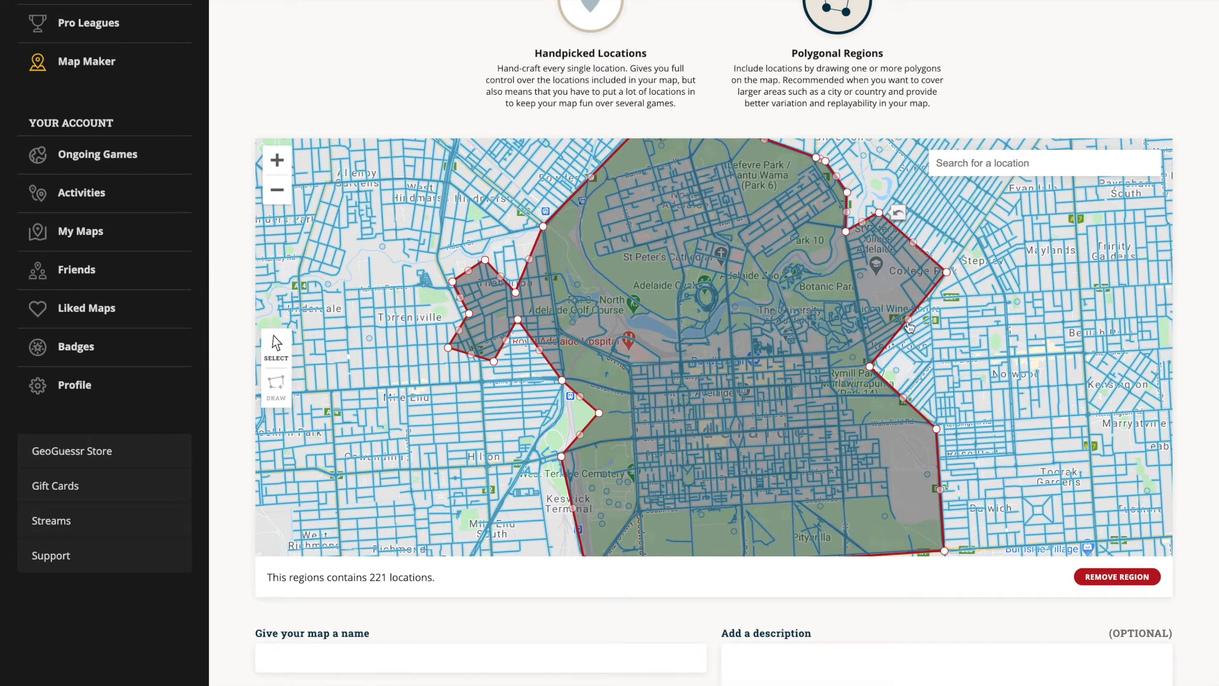
left_click_drag(914, 323, 866, 341)
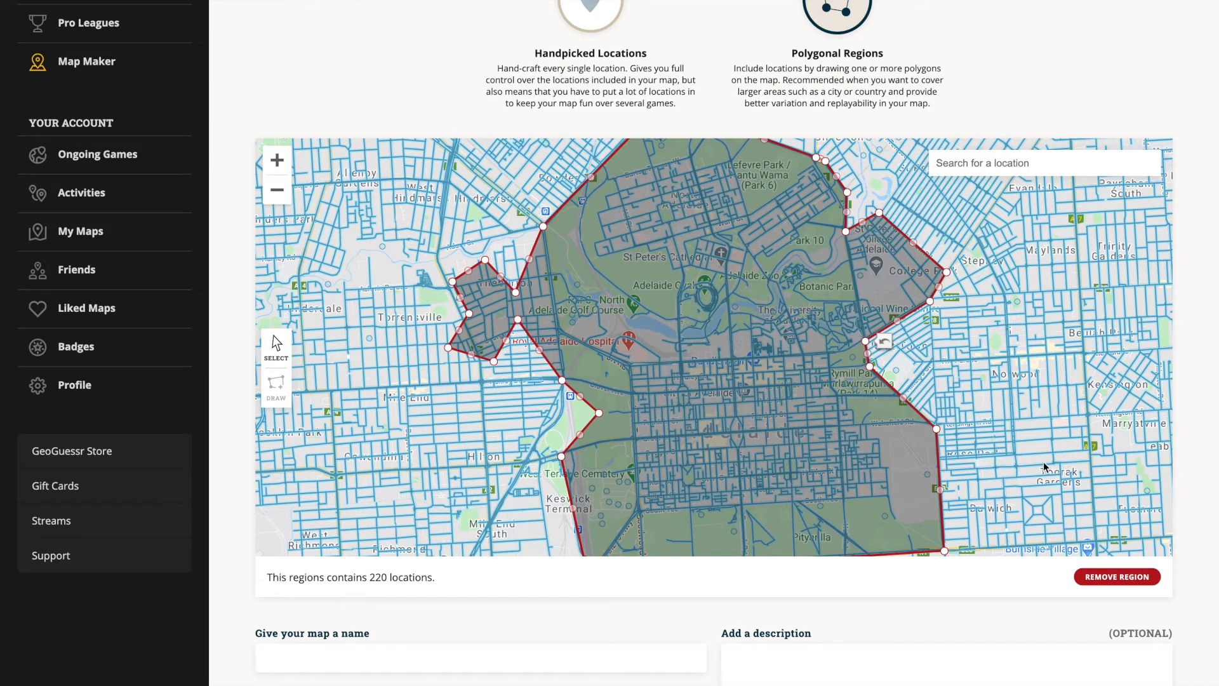
Step: Check the reshaped region's location count, the map settings below, and the region's extent within greater Adelaide
left_click(277, 190)
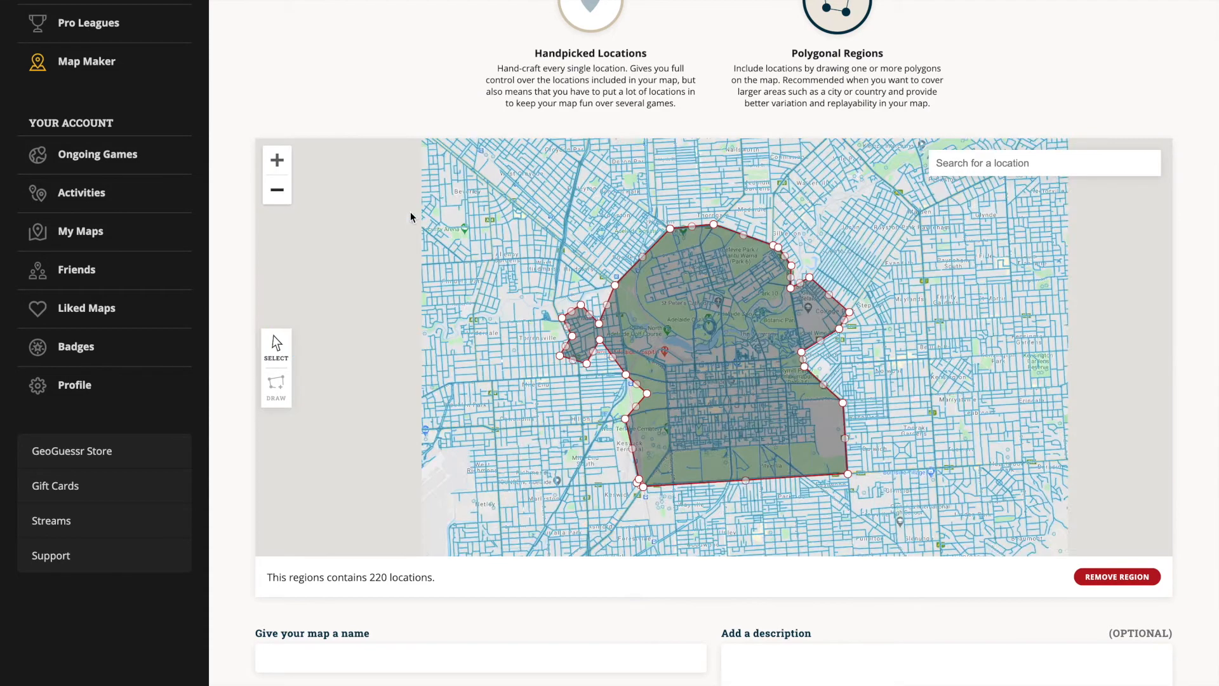
left_click_drag(296, 580, 522, 576)
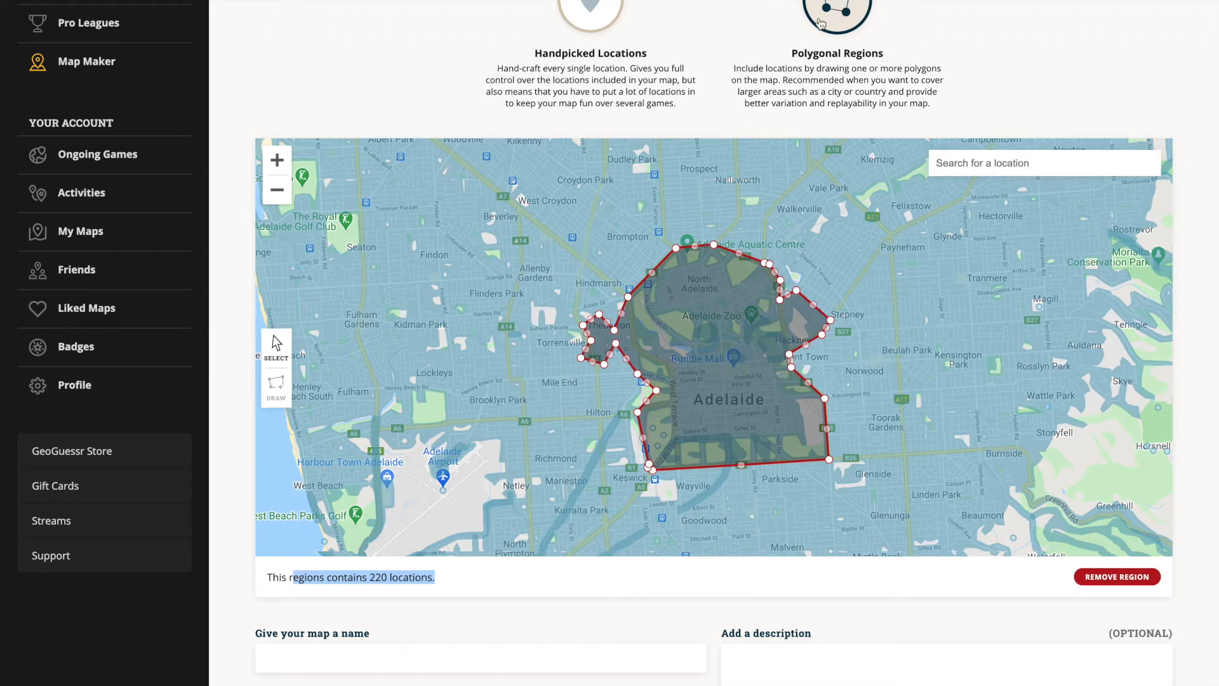
scroll(1190, 174, "down", 6)
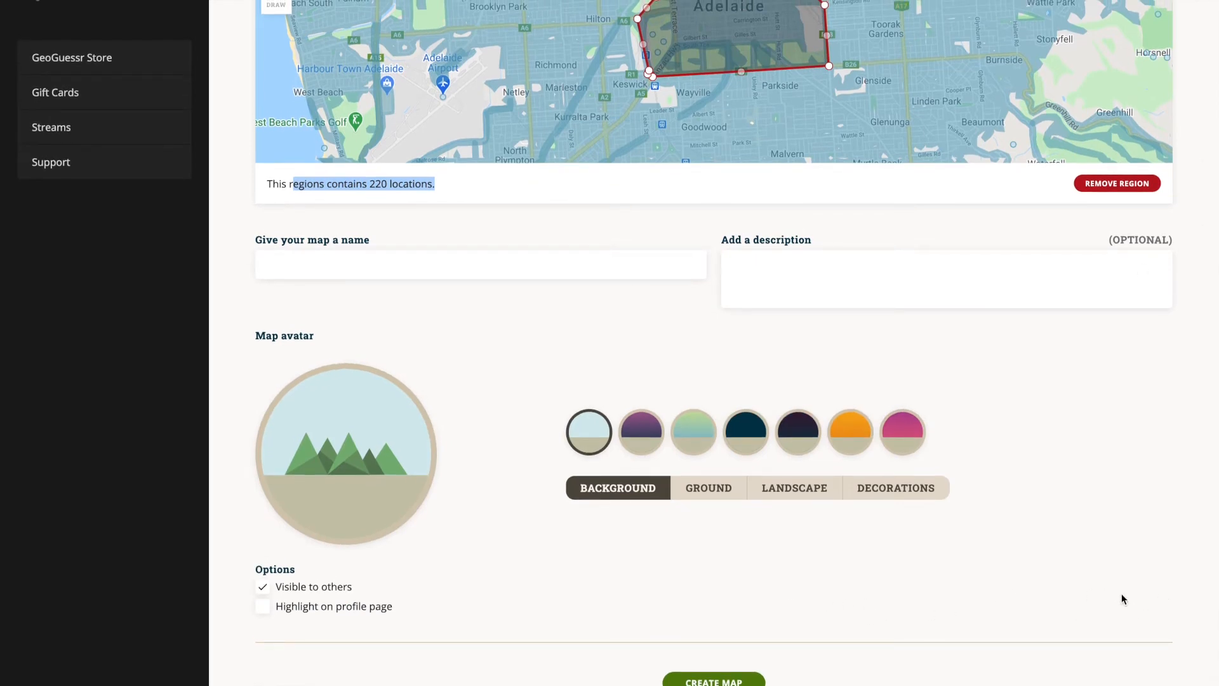
scroll(1191, 538, "up", 5)
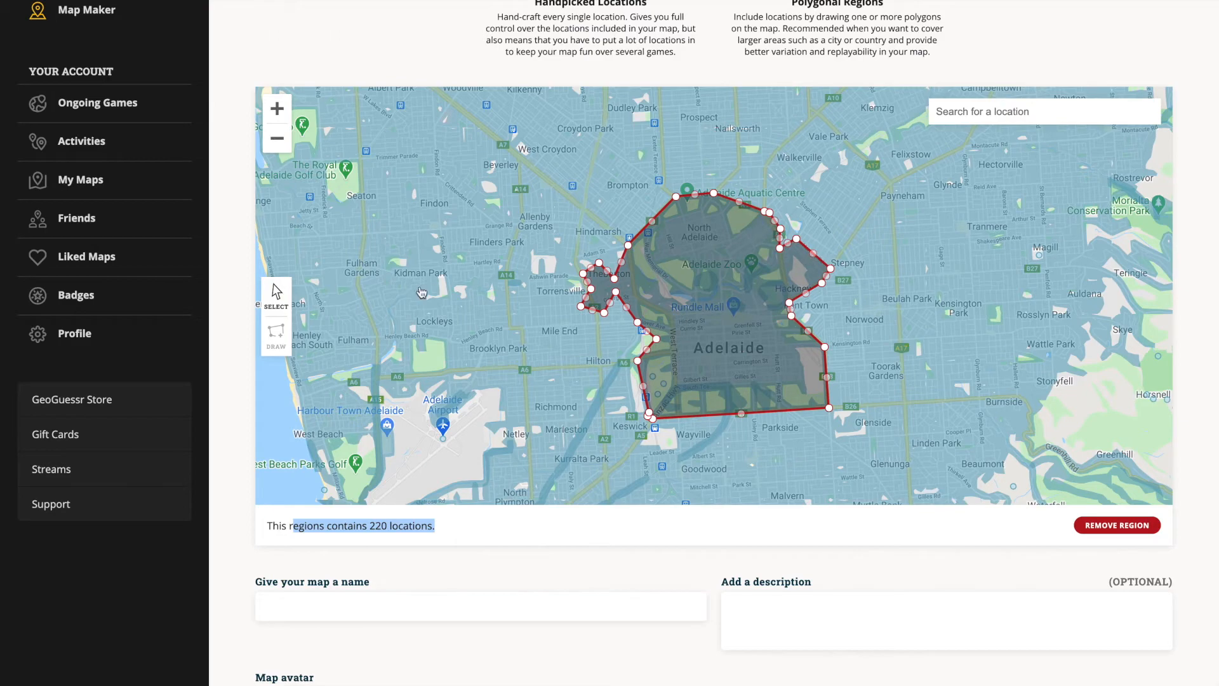
left_click(277, 138)
left_click(277, 138)
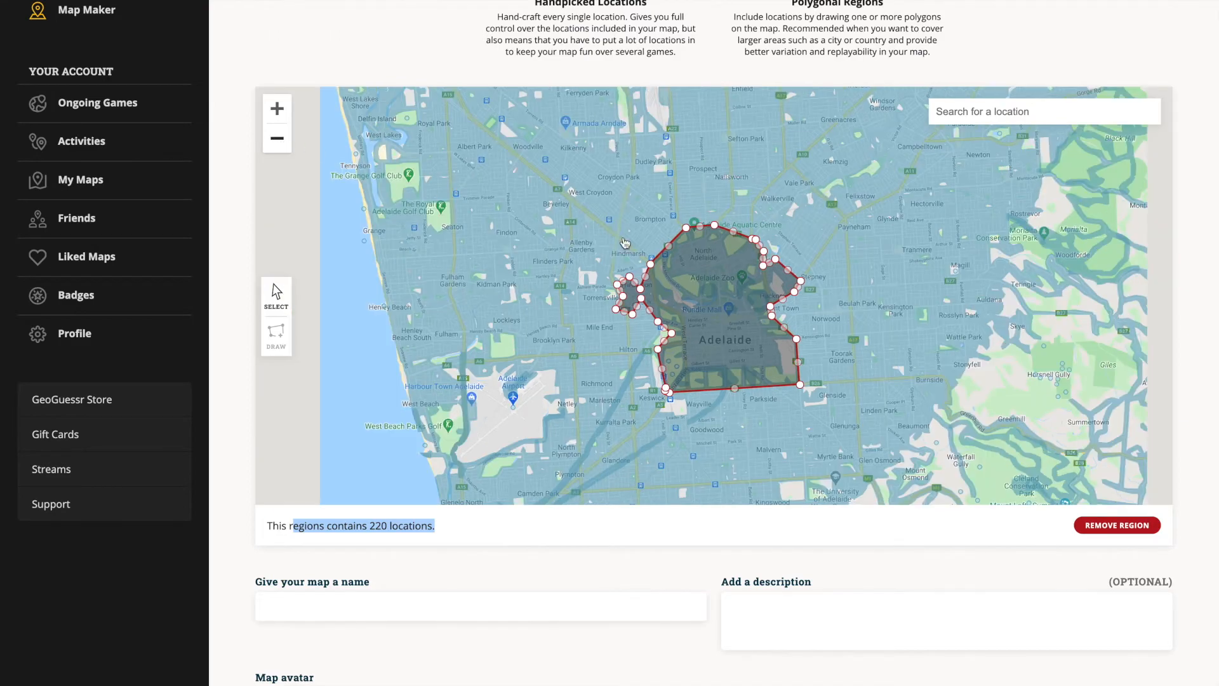
Step: Name the map "Center of Adelaide, South Australia" and describe it as "This map includes the centre of Adelaide, plus a few extra areas."
scroll(1195, 333, "down", 5)
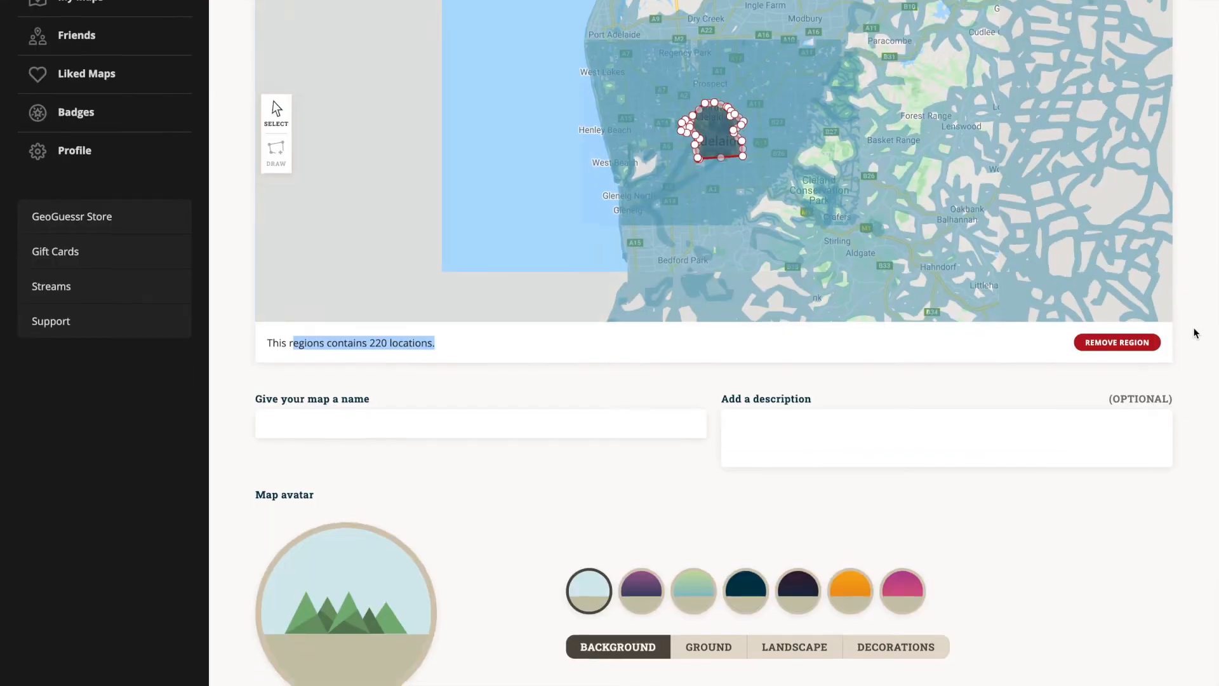
left_click(427, 323)
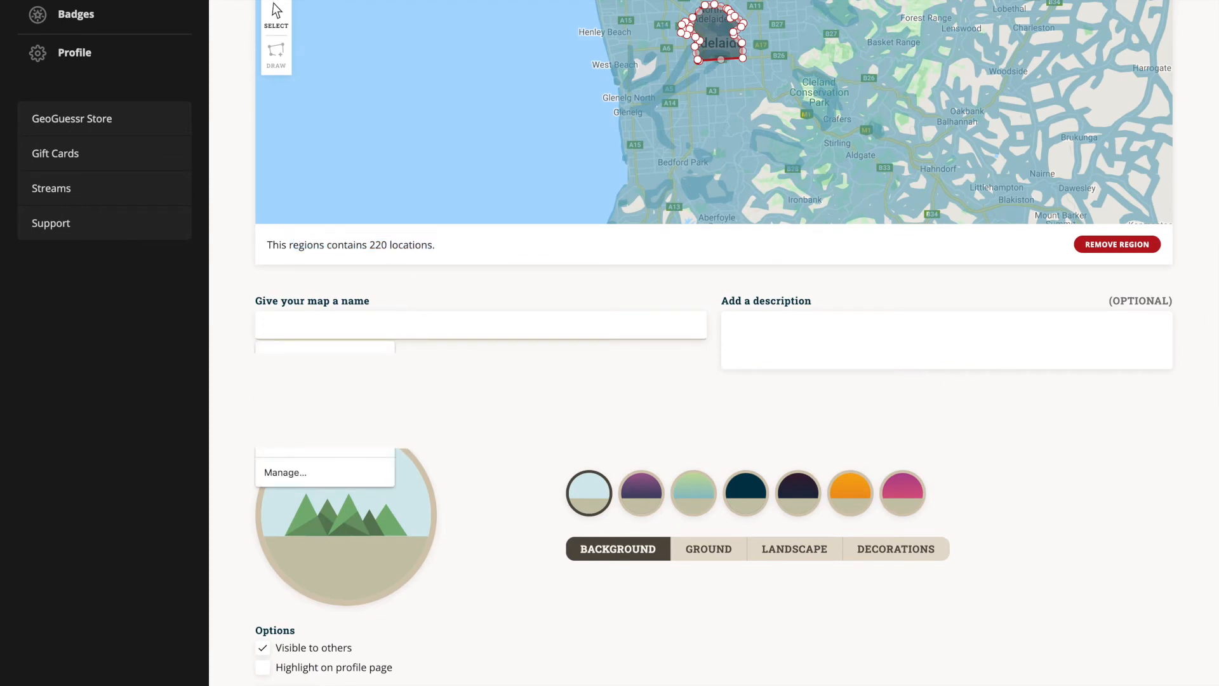
type("Center of a")
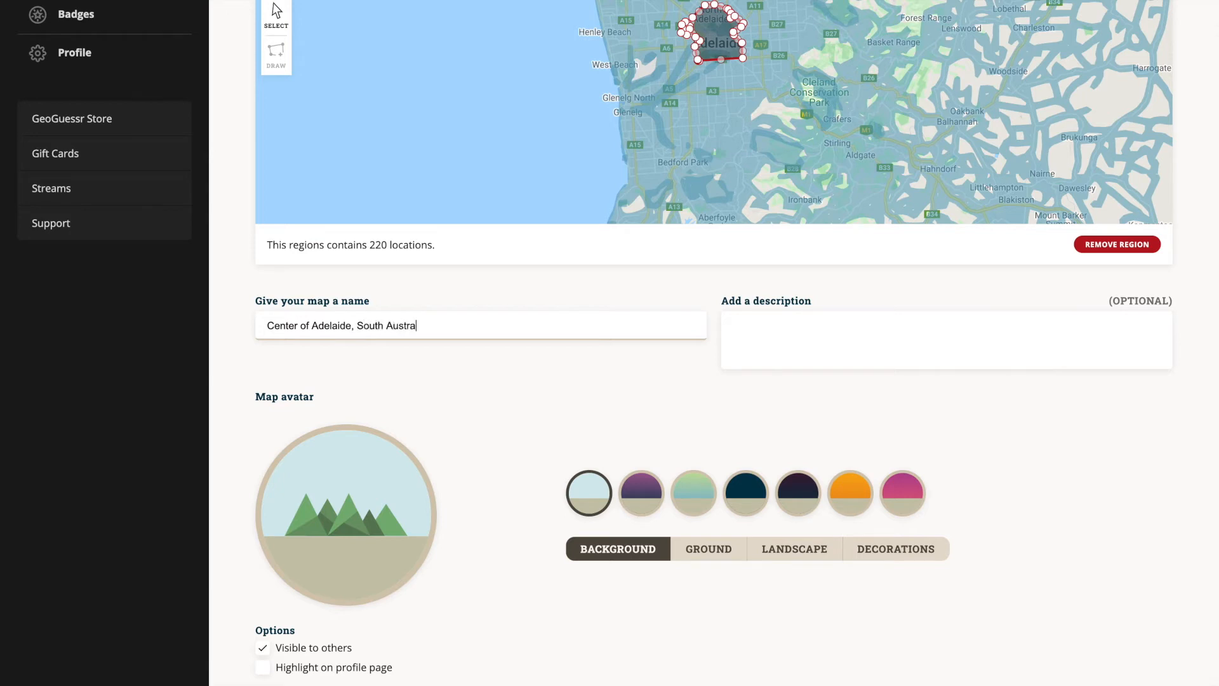
left_click(733, 326)
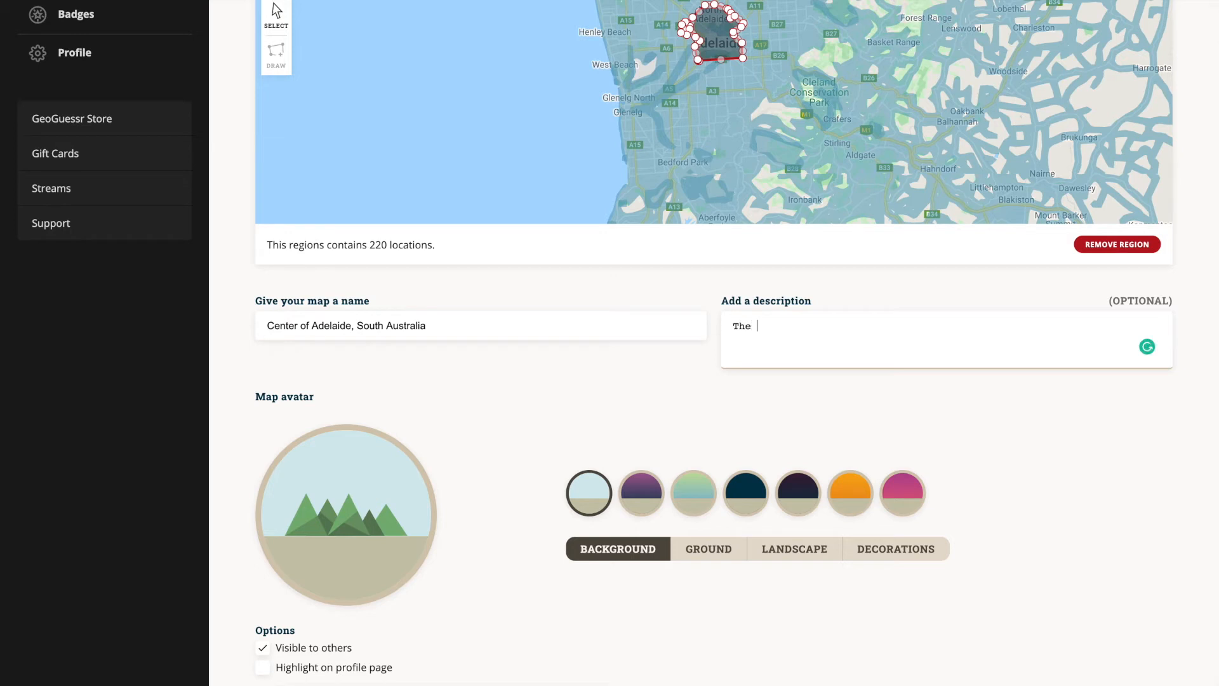
type("This map includes the centre of Ad")
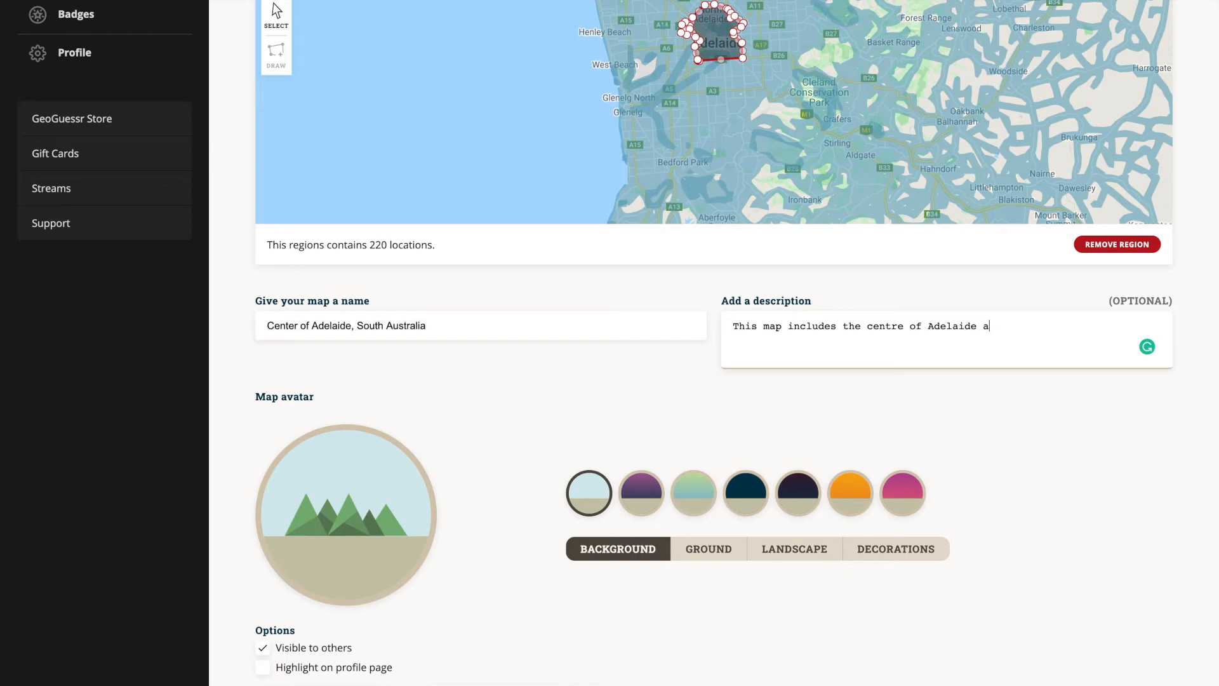
type("elaide, plus a few extra areas.")
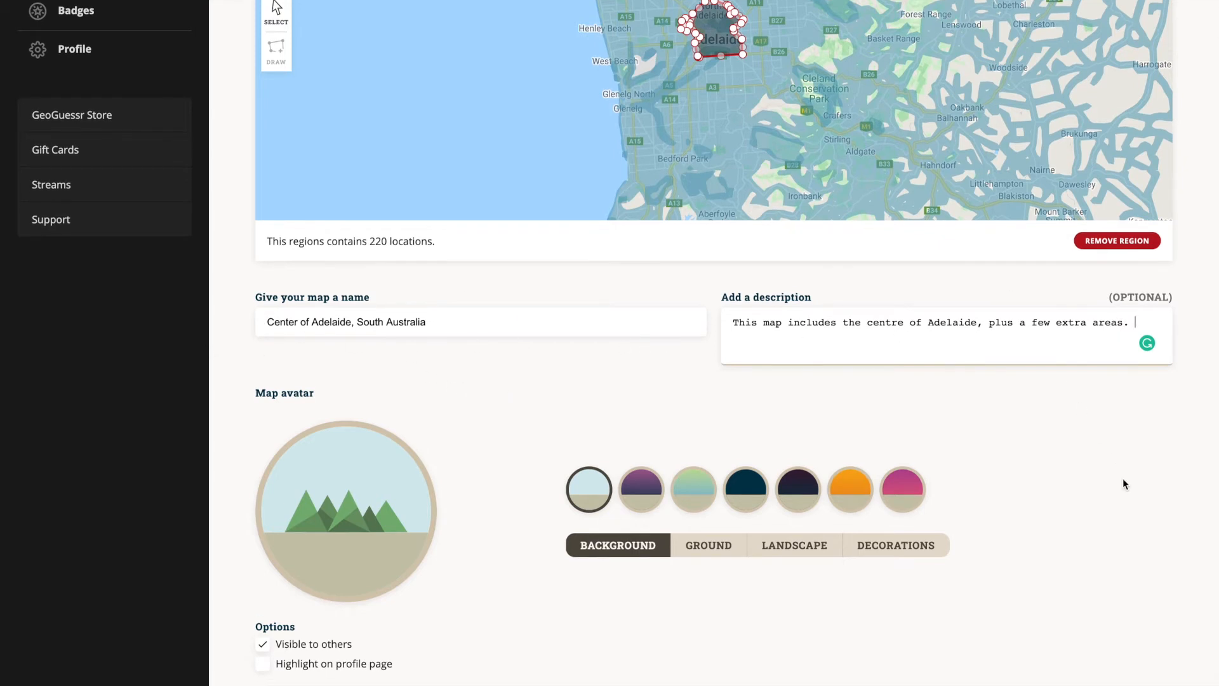
scroll(1123, 482, "down", 1)
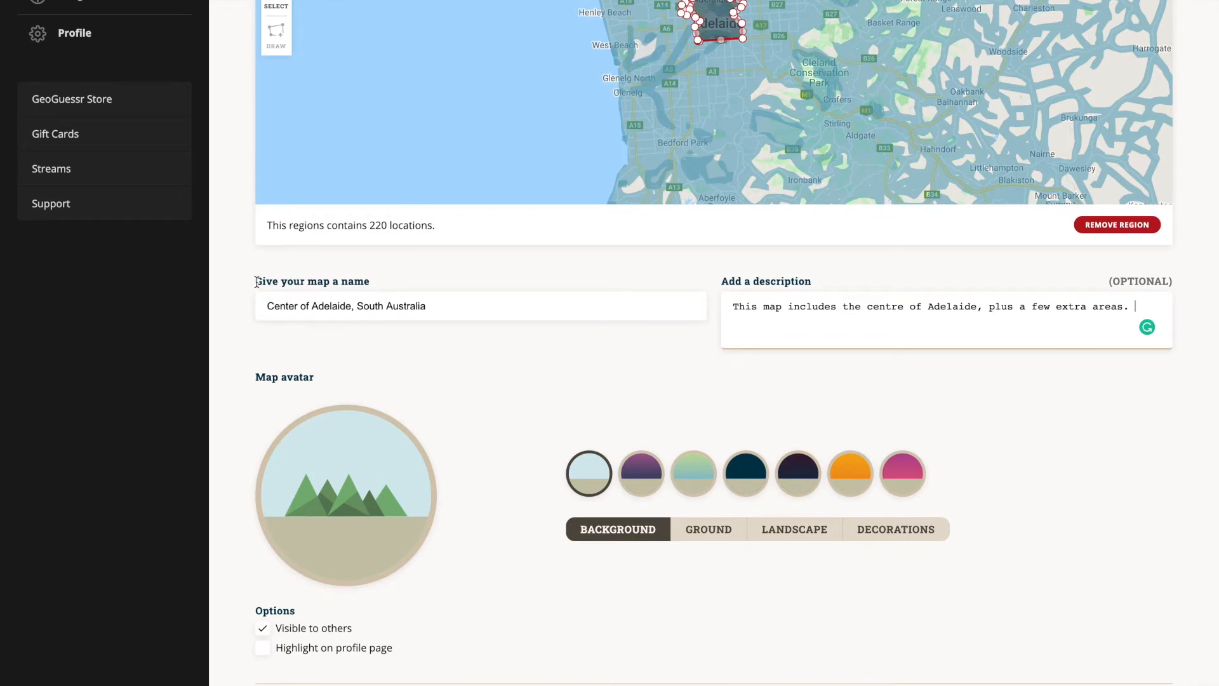
left_click_drag(256, 281, 490, 285)
left_click(745, 280)
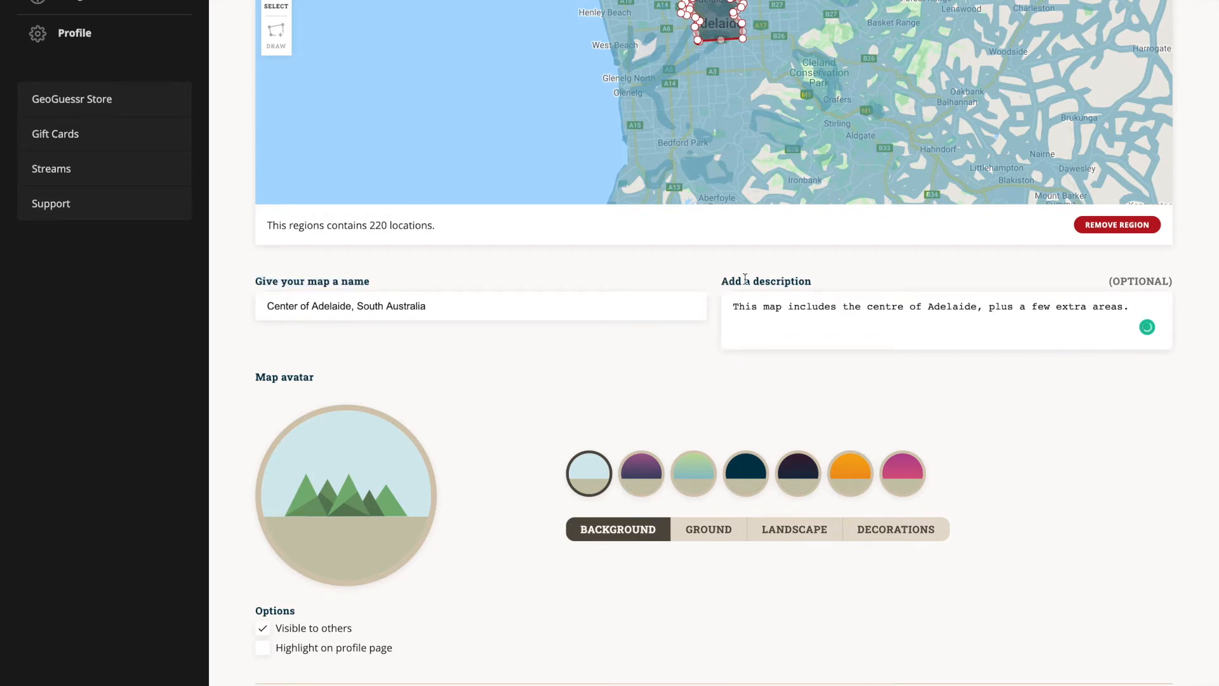
left_click_drag(729, 280, 814, 285)
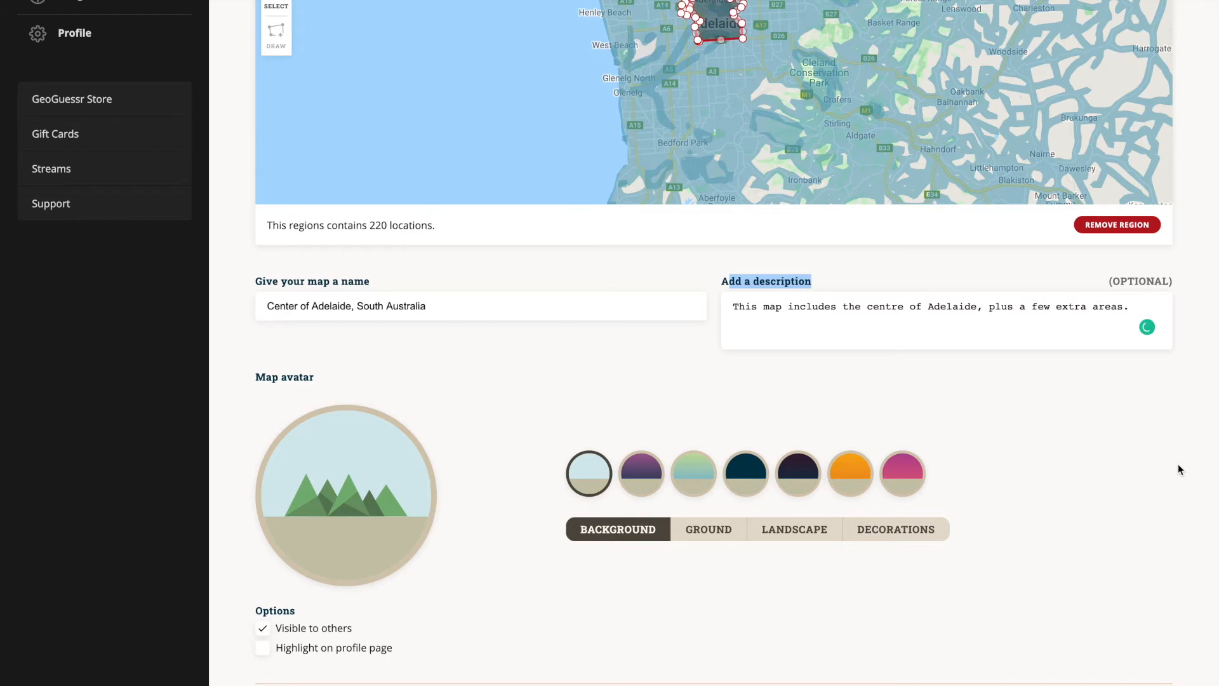
Step: Try out the map avatar's background colours and settle on the magenta-to-pink sky
scroll(1179, 464, "down", 2)
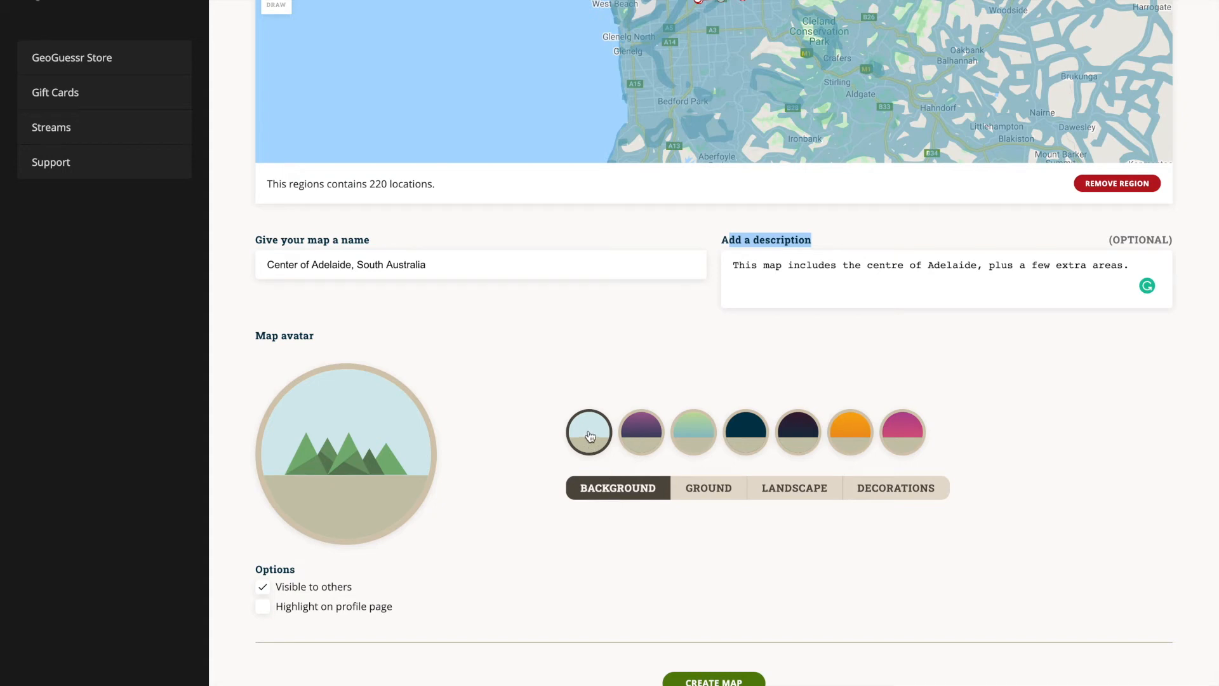
left_click(635, 440)
left_click(597, 438)
left_click(649, 438)
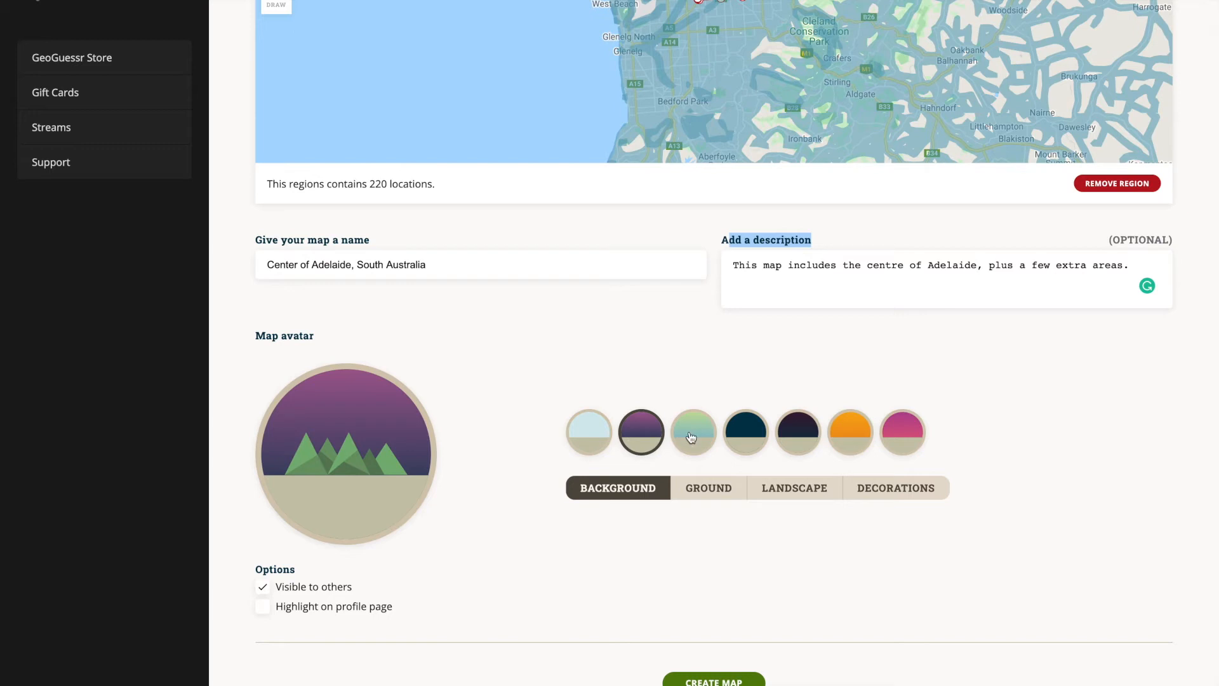
left_click(707, 439)
left_click(767, 437)
left_click(793, 438)
left_click(850, 436)
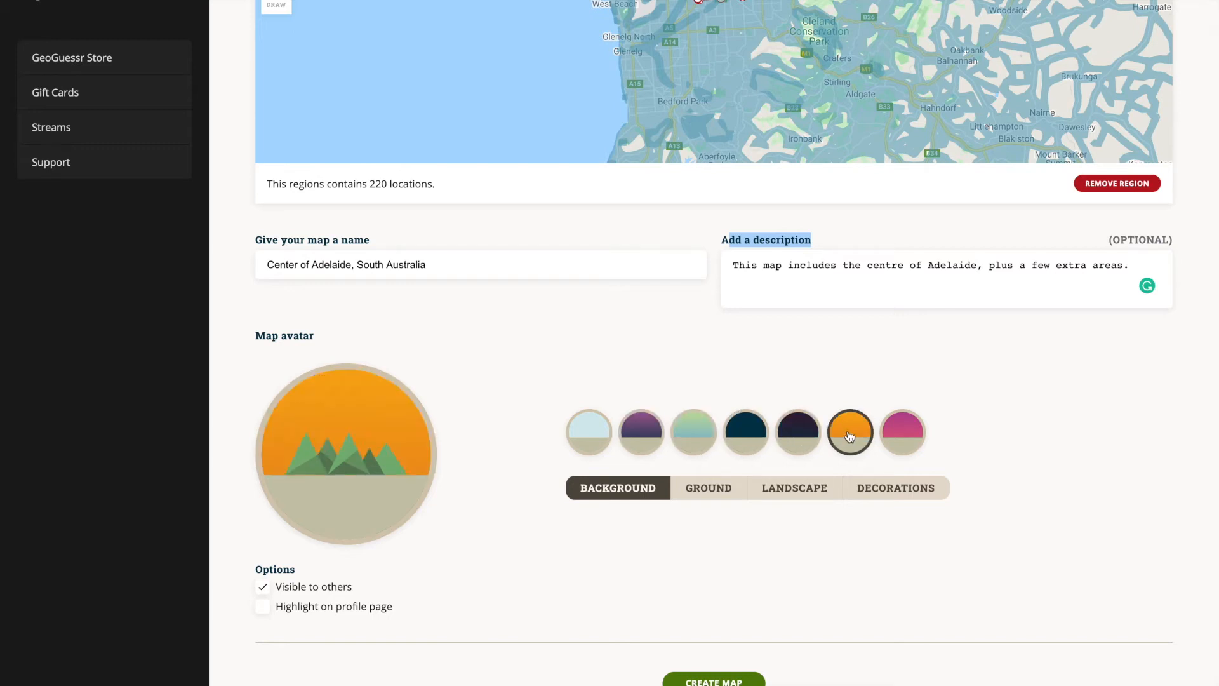
left_click(900, 437)
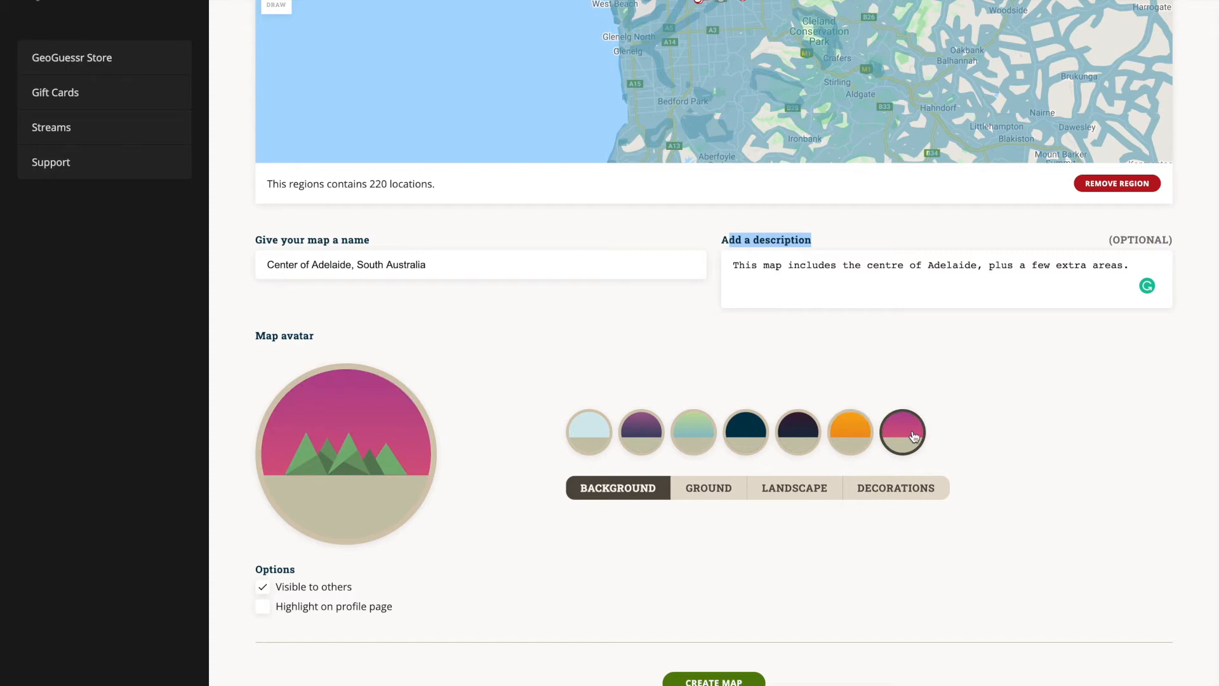
Step: Try out the avatar's ground options and settle on the dark teal water with waves
left_click(707, 489)
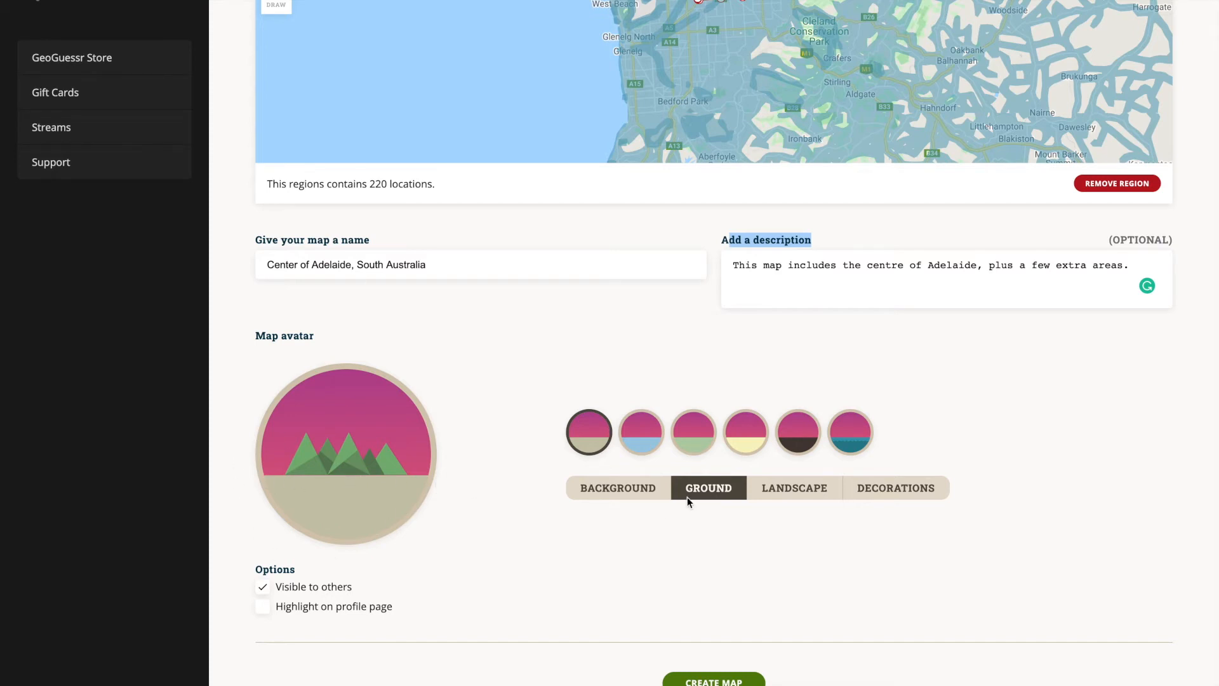
left_click(639, 438)
left_click(700, 437)
left_click(749, 439)
left_click(808, 441)
left_click(843, 439)
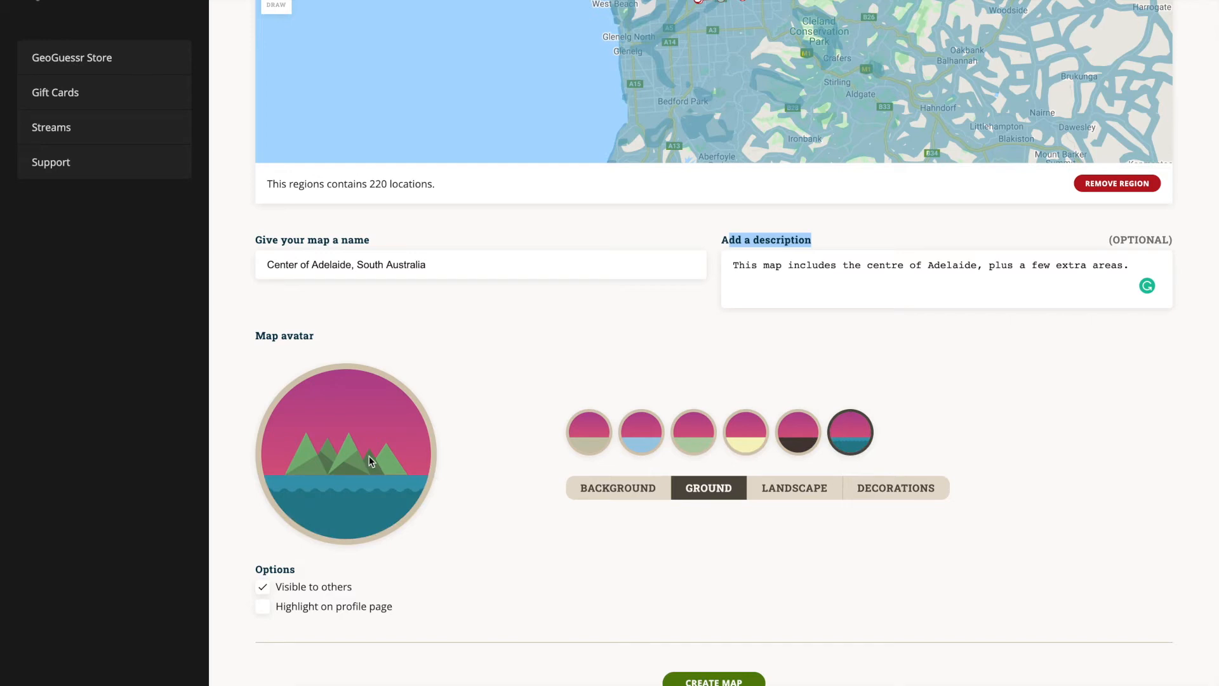
Step: Try out the avatar's landscapes one after another and settle on the single snow-capped volcano with green slopes
left_click(781, 495)
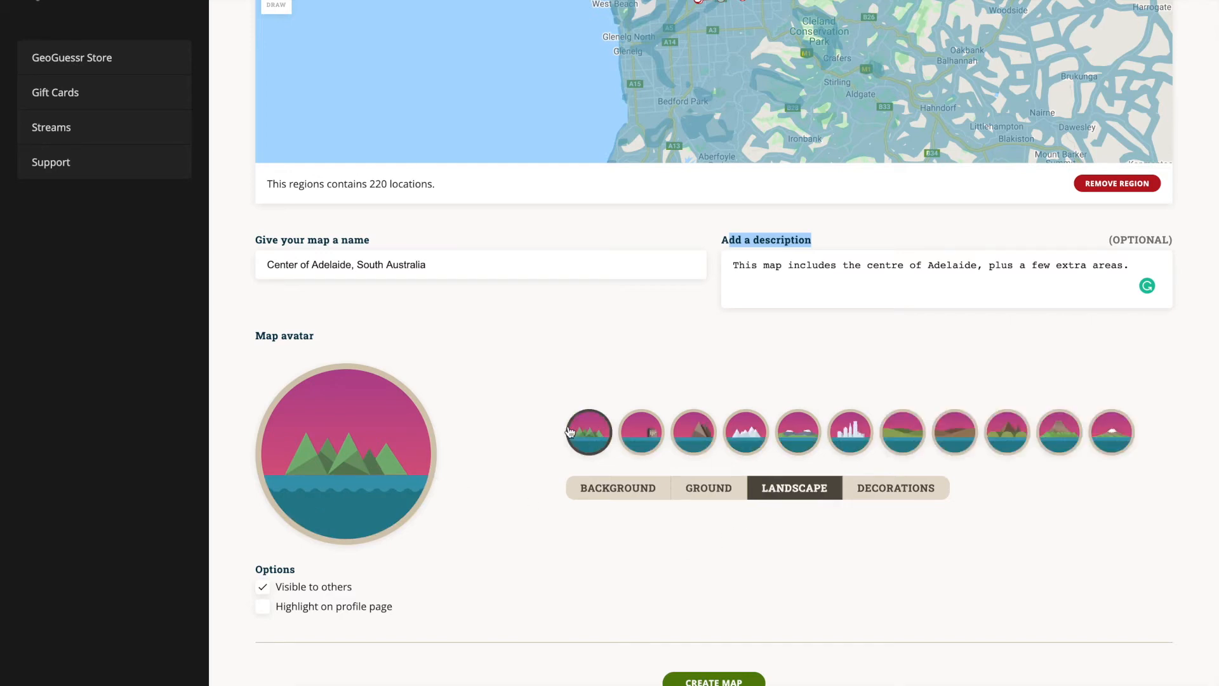
left_click(643, 442)
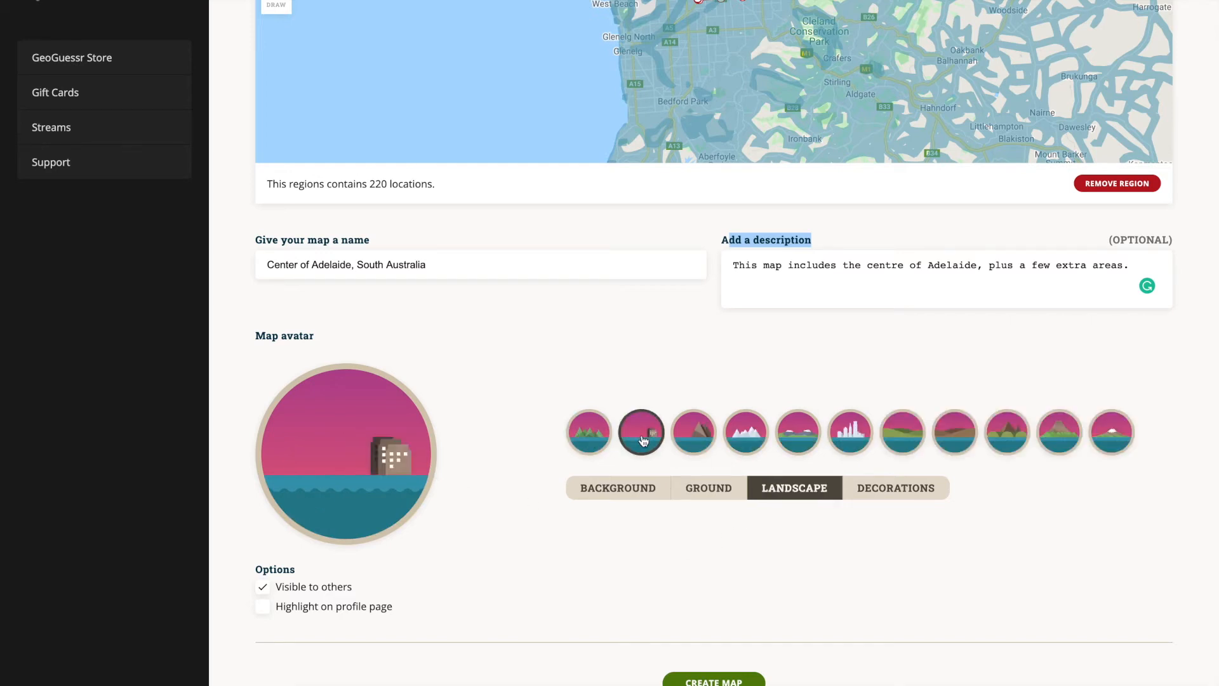
left_click(696, 443)
left_click(747, 442)
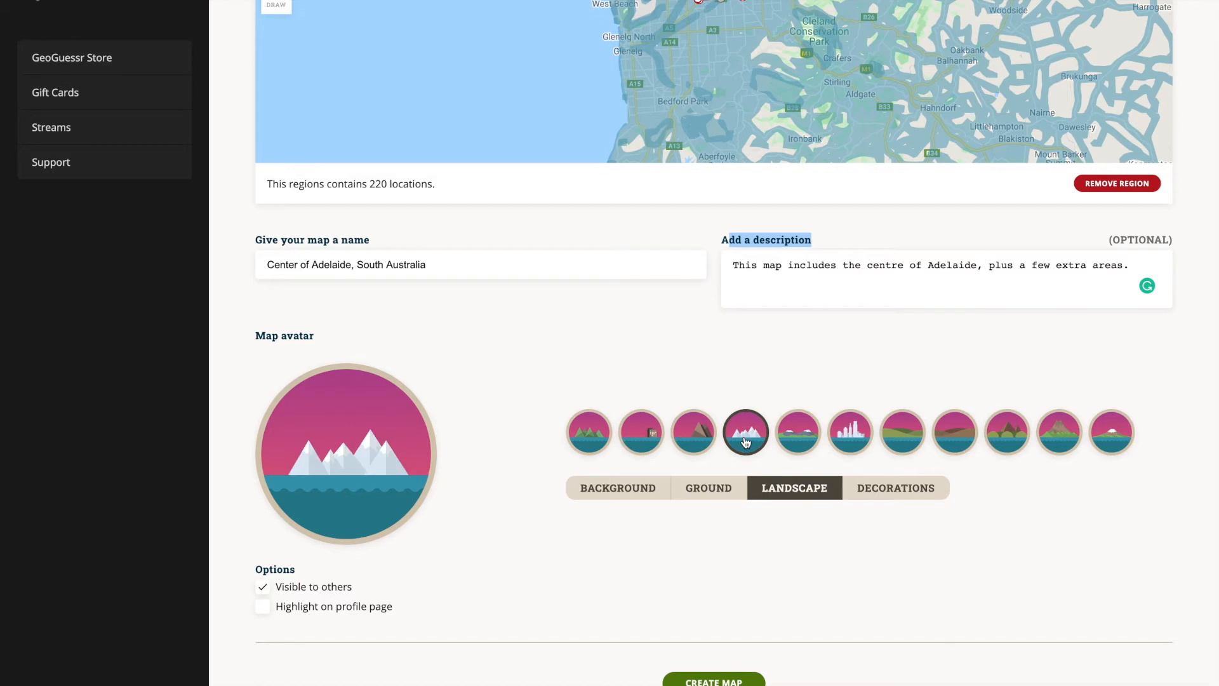
left_click(793, 440)
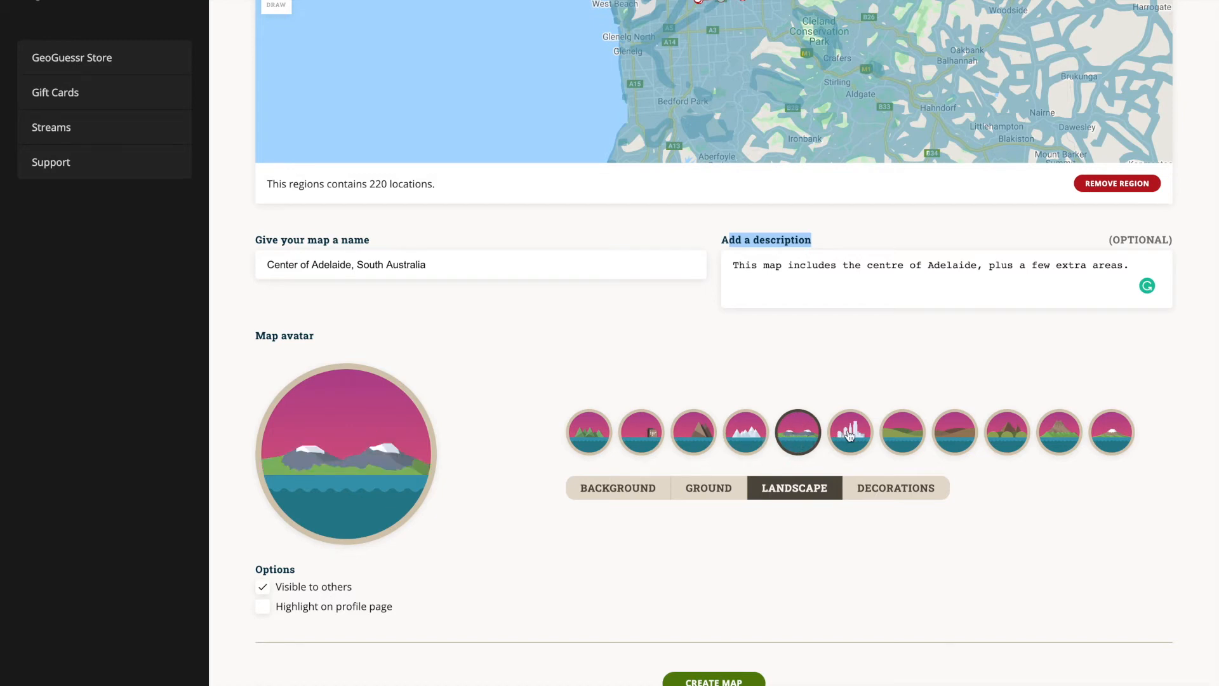
left_click(849, 437)
left_click(903, 439)
left_click(946, 438)
left_click(996, 439)
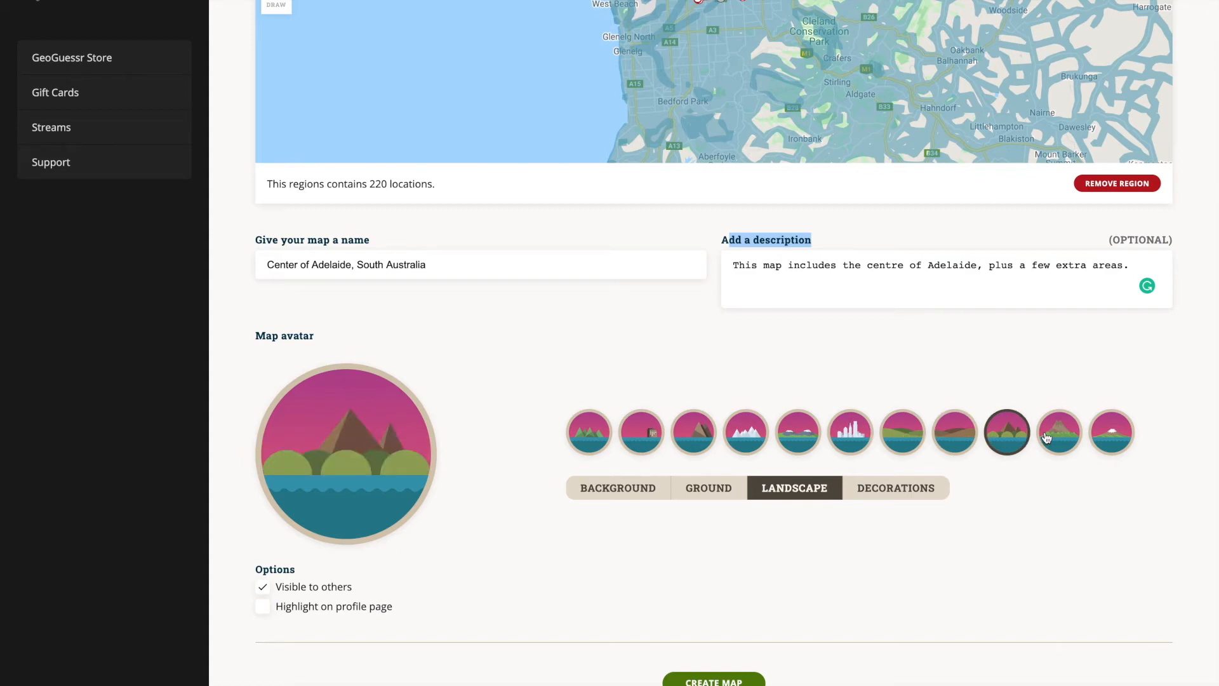
left_click(1063, 443)
left_click(1116, 441)
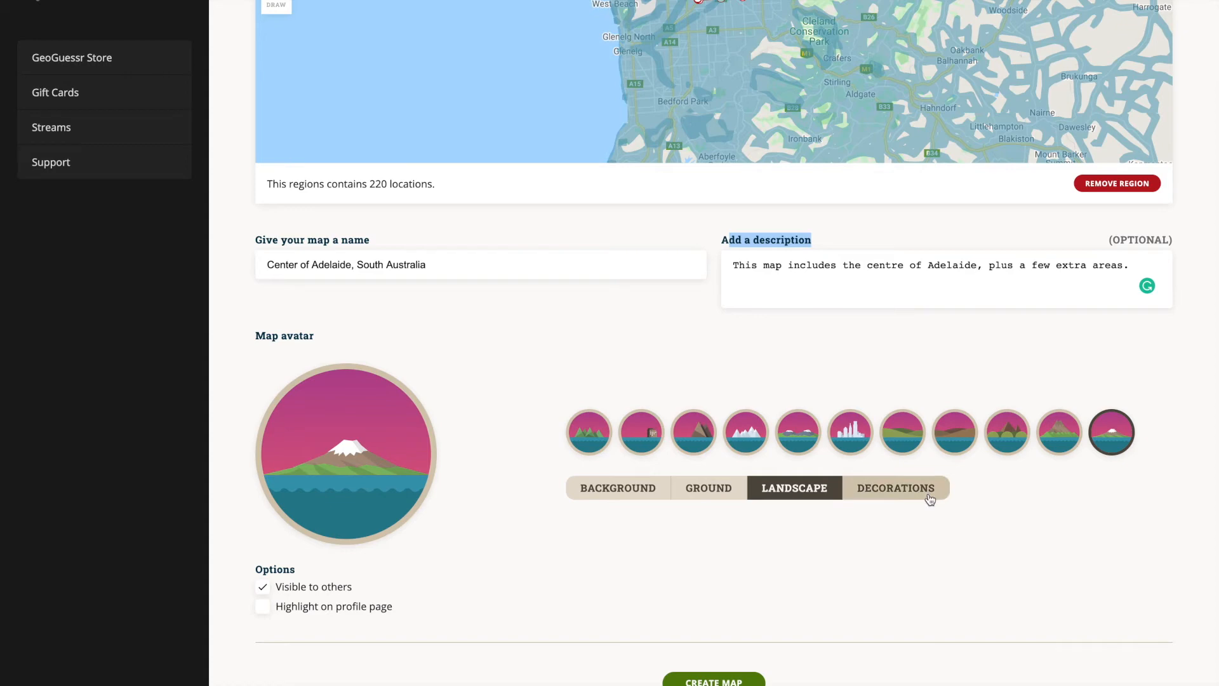
Step: Try out the avatar's decorations and settle on the pink cherry trees with the red pagoda
left_click(909, 487)
left_click(645, 440)
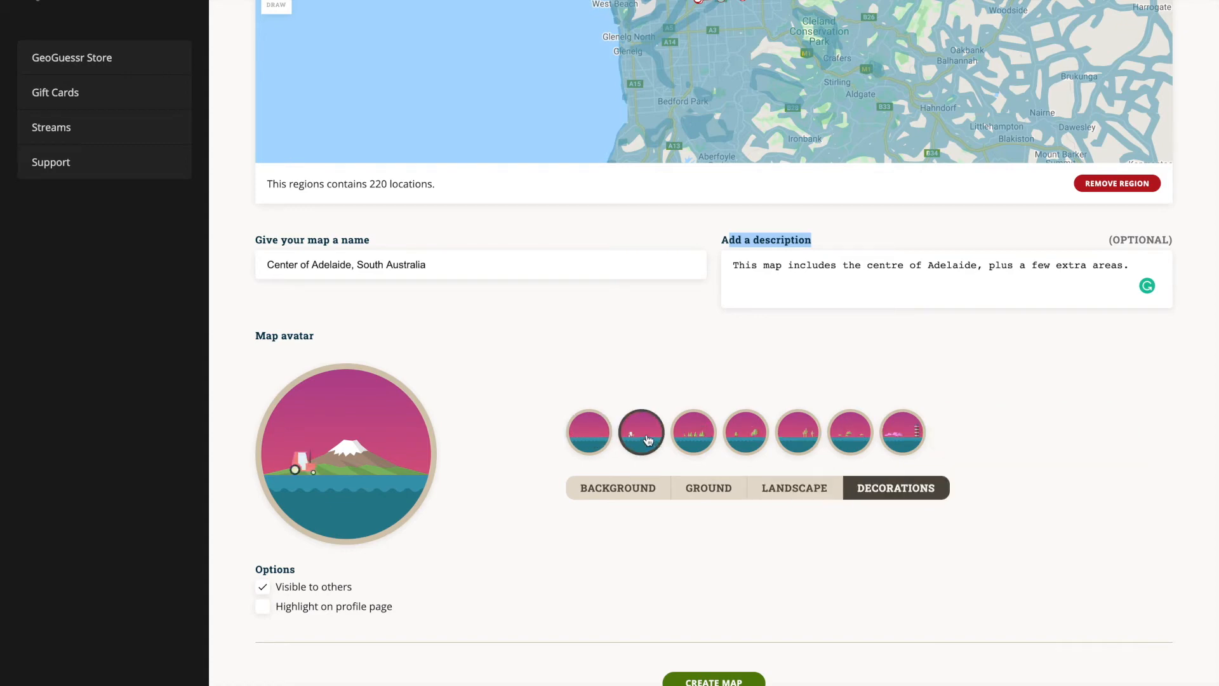
left_click(702, 443)
left_click(746, 444)
left_click(790, 443)
left_click(844, 443)
left_click(912, 444)
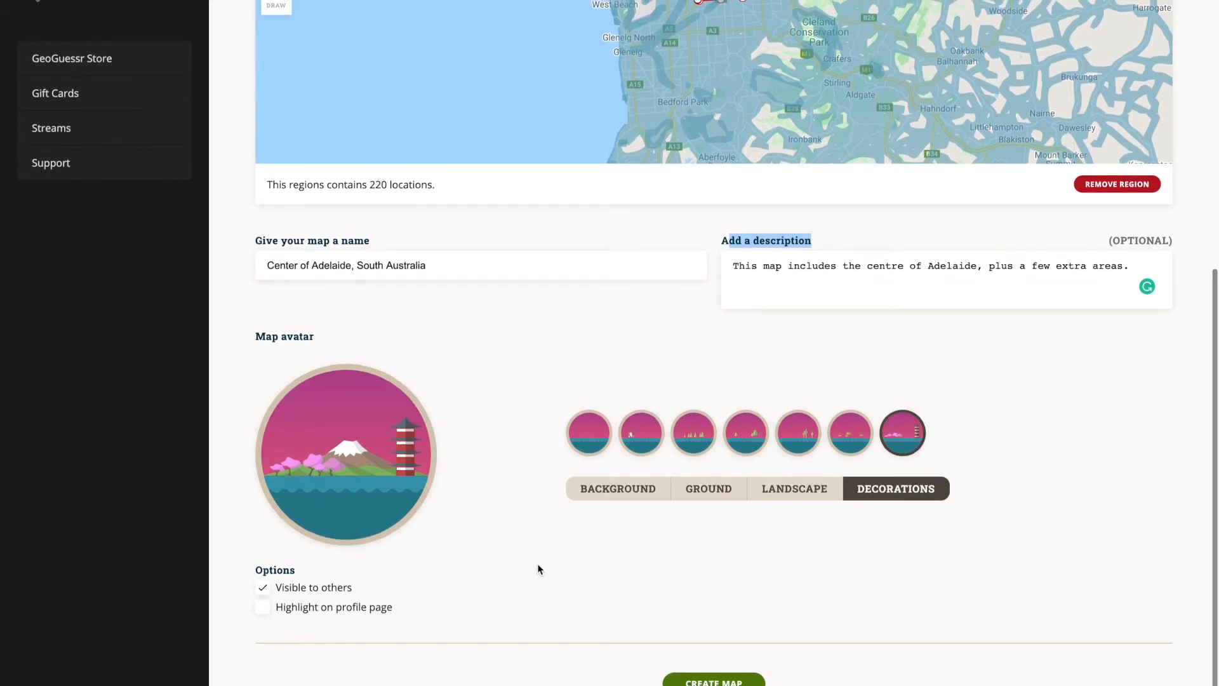
Step: Enable highlighting on the profile page and create the map
left_click_drag(256, 571, 304, 574)
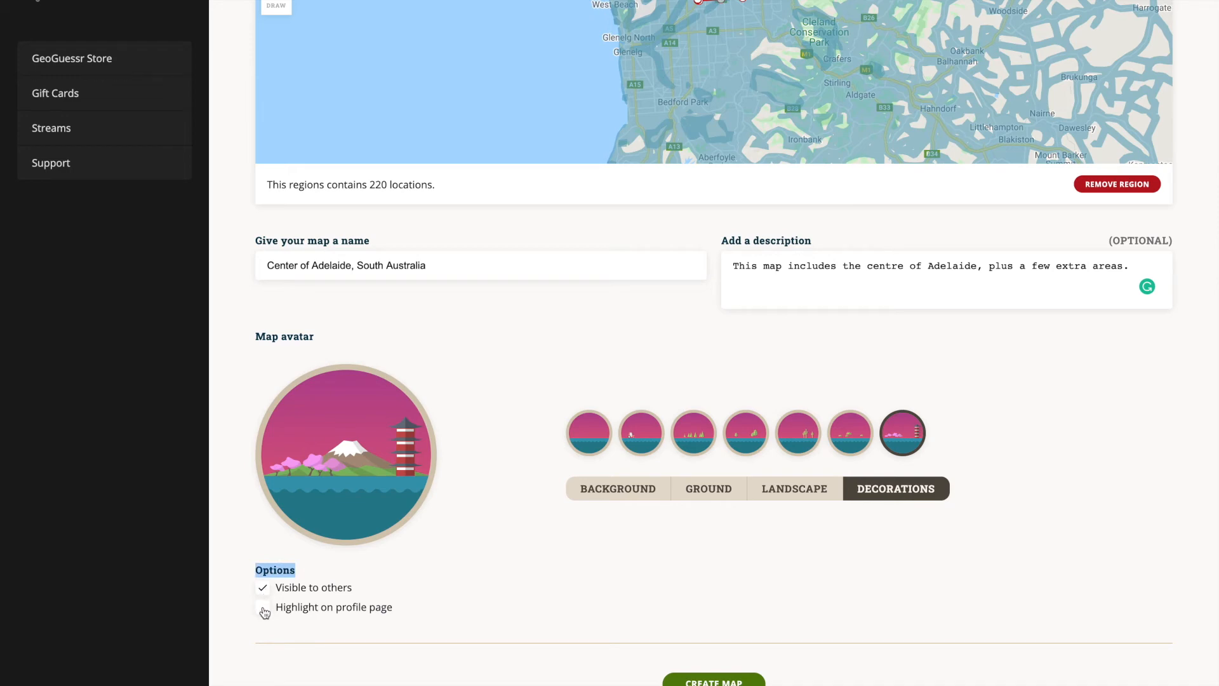
left_click(263, 608)
left_click(694, 683)
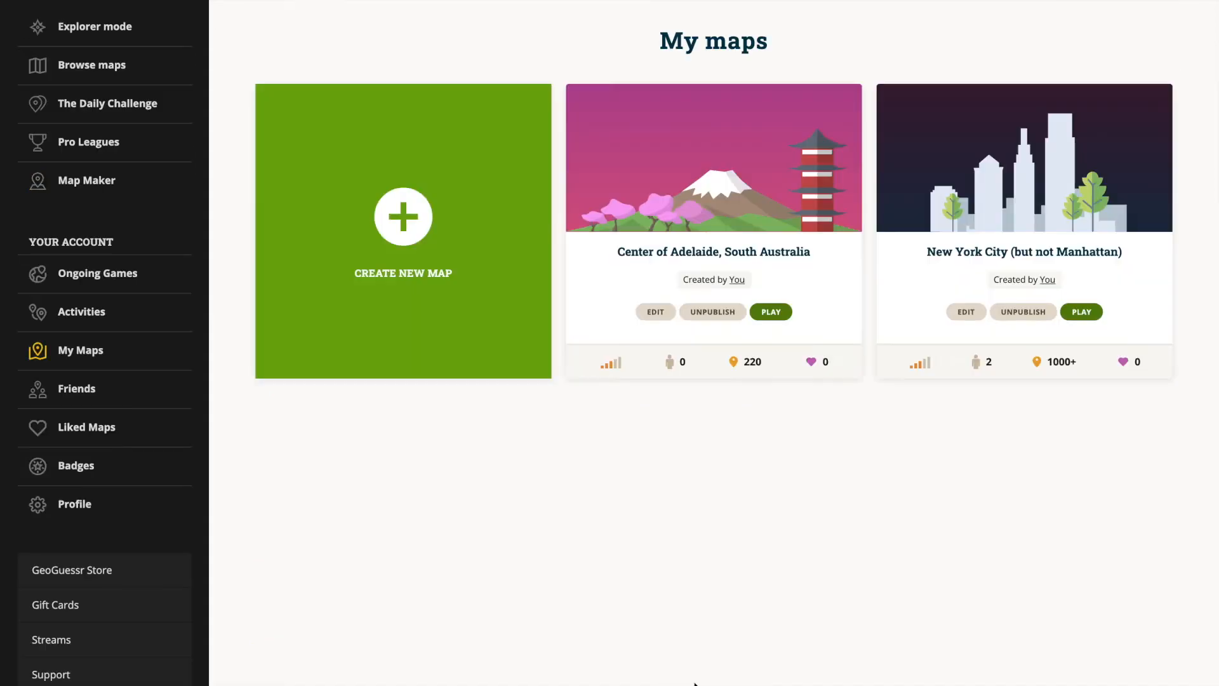
Step: Open the "Center of Adelaide, South Australia" map for editing and locate Adelaide SA, Australia on it
left_click_drag(656, 42, 775, 44)
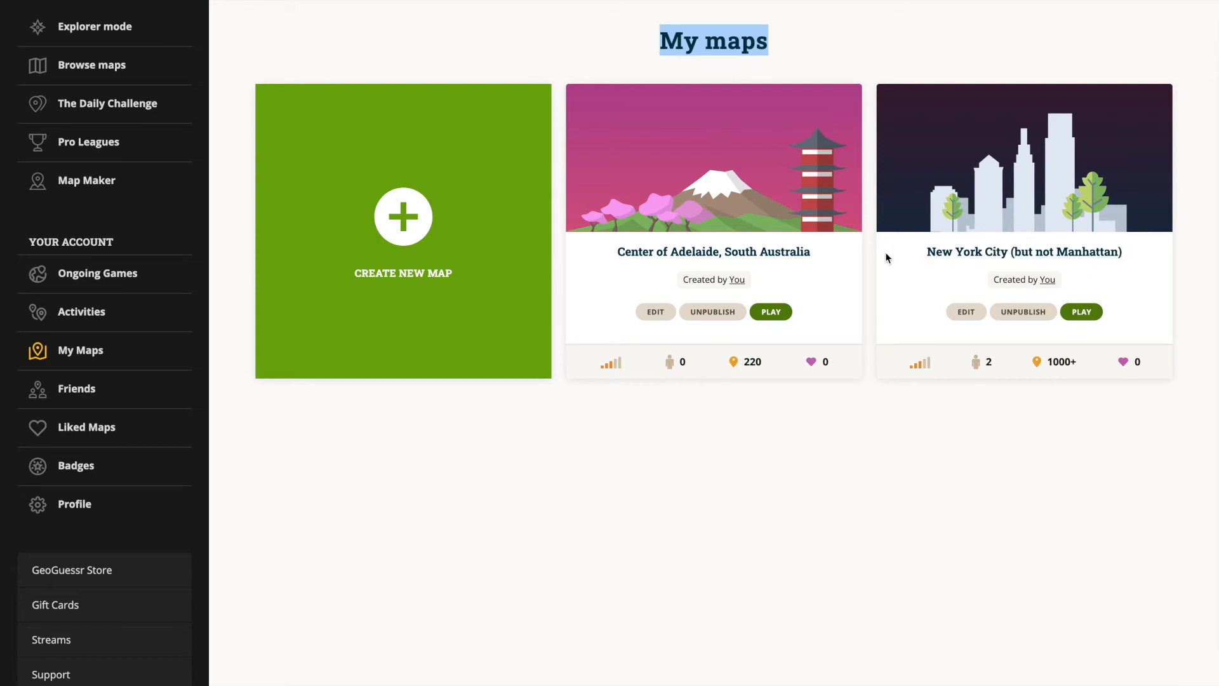
left_click(654, 313)
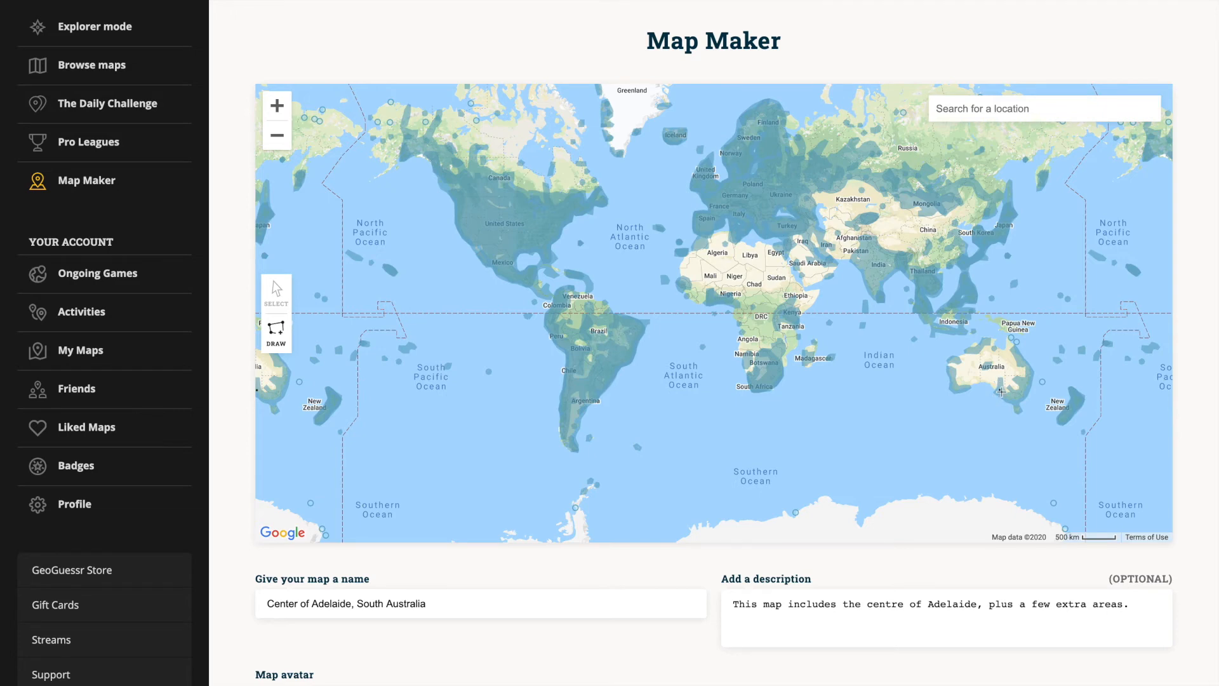
scroll(1001, 392, "up", 2)
left_click(976, 108)
type("Ade")
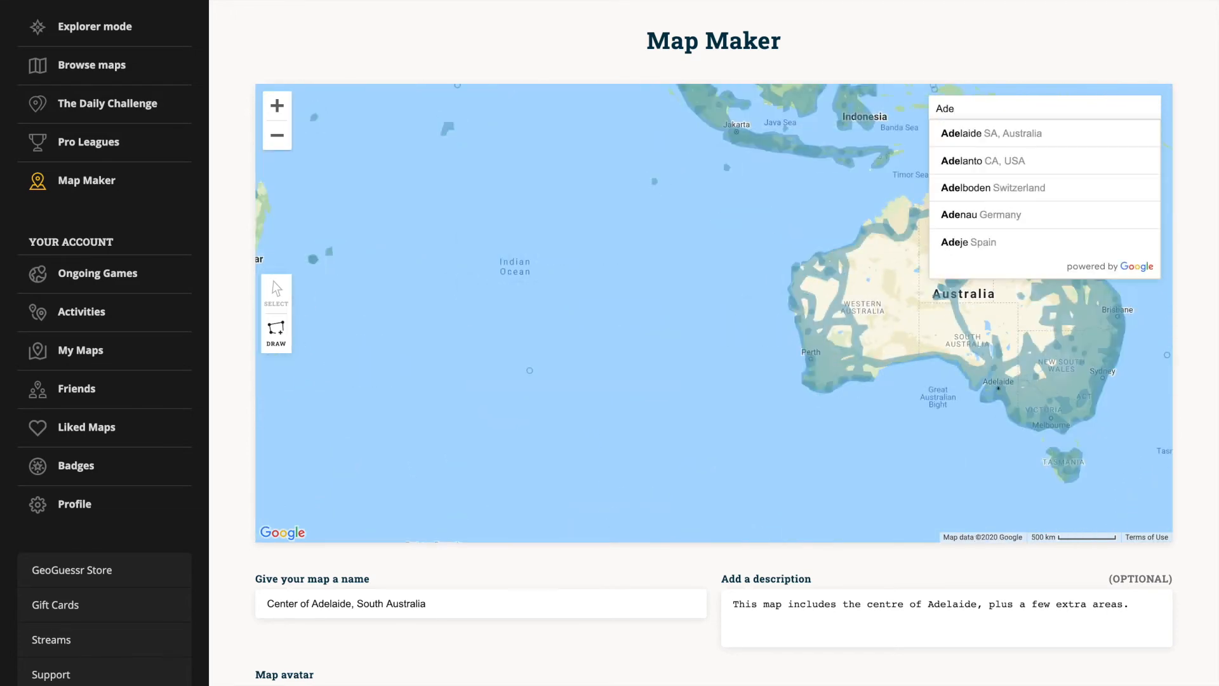
left_click(979, 133)
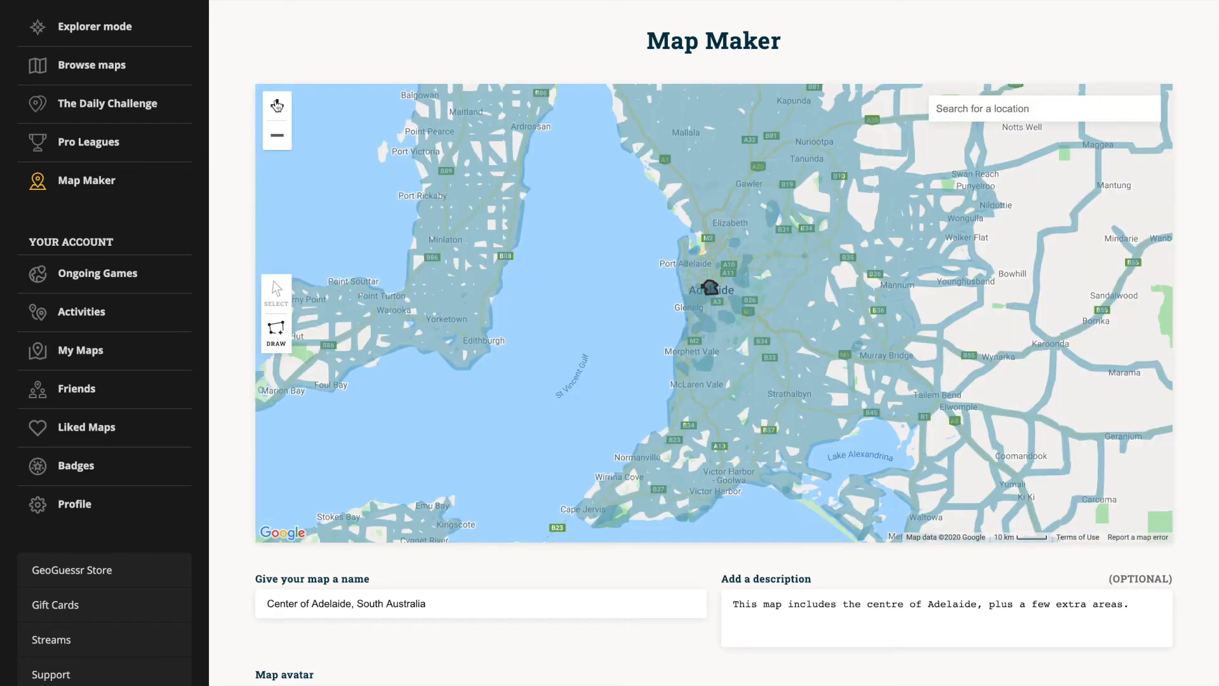
Step: Examine the saved region over central Adelaide and its surrounding suburbs up close
left_click(277, 106)
left_click(277, 105)
left_click(277, 106)
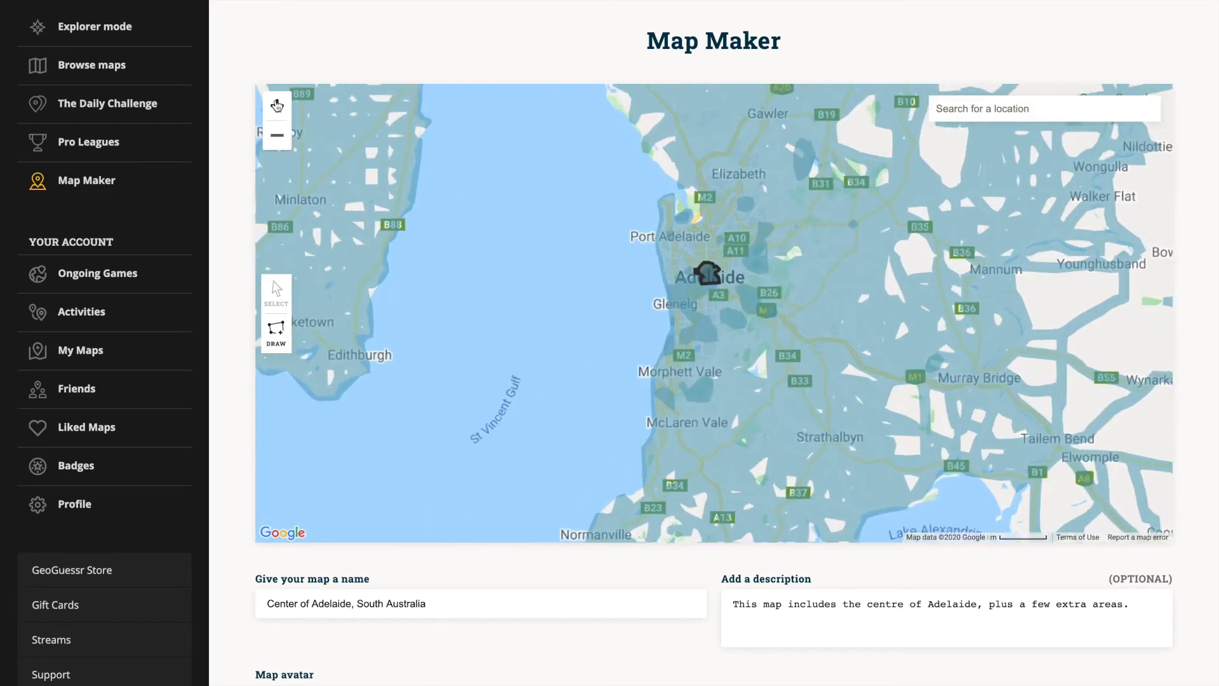
left_click(277, 105)
left_click(276, 105)
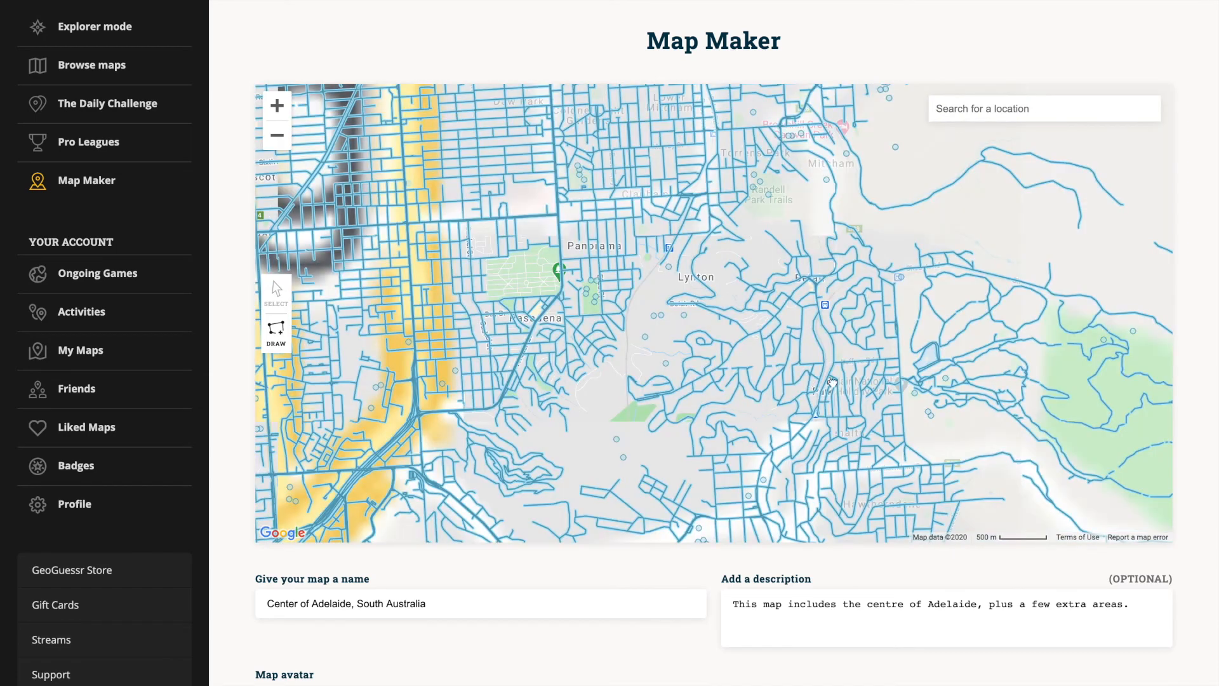
left_click_drag(322, 260, 598, 432)
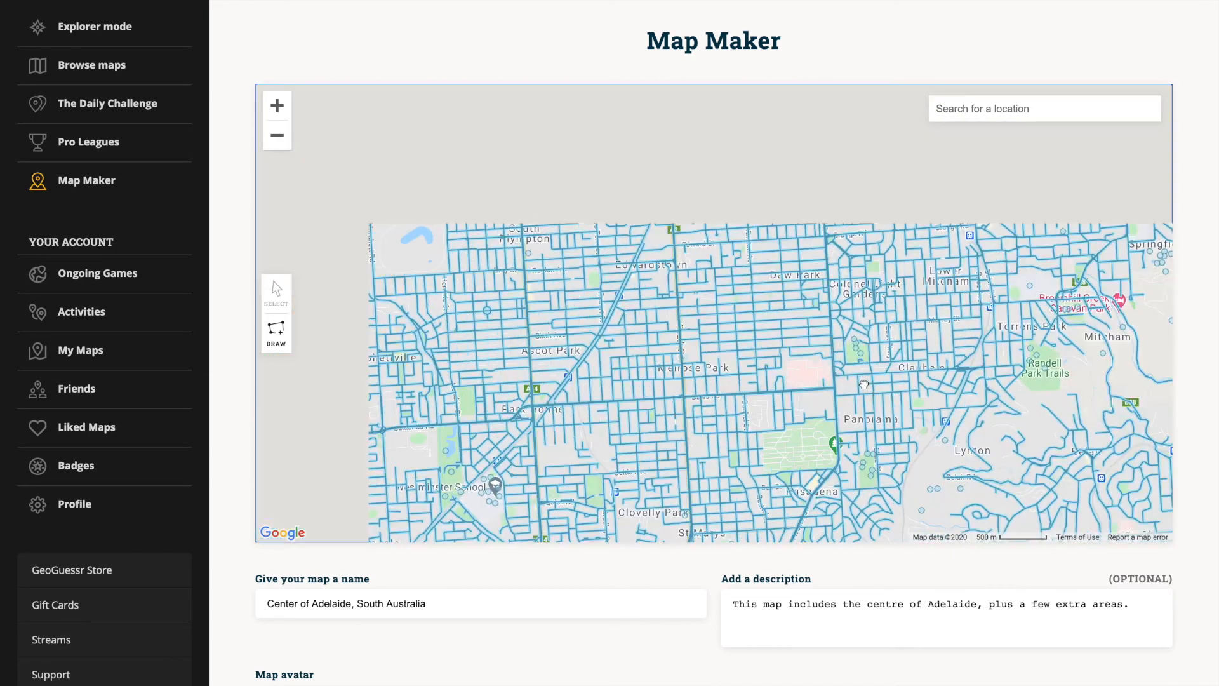
left_click_drag(453, 165, 811, 414)
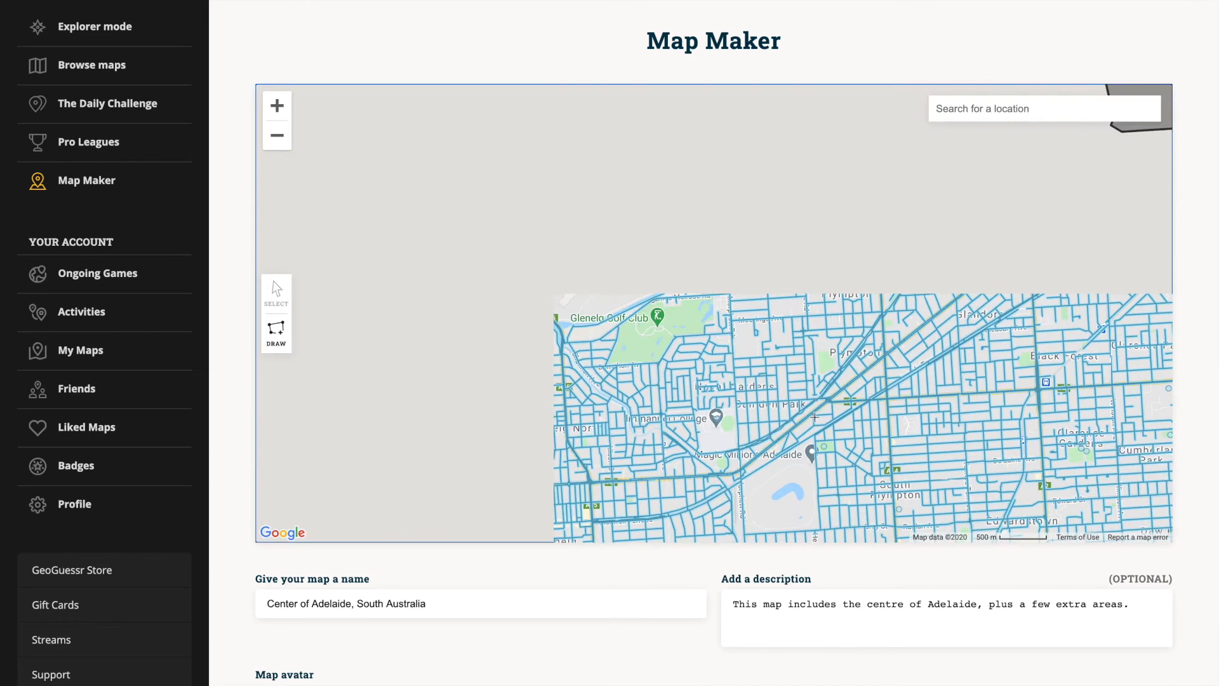
left_click(278, 136)
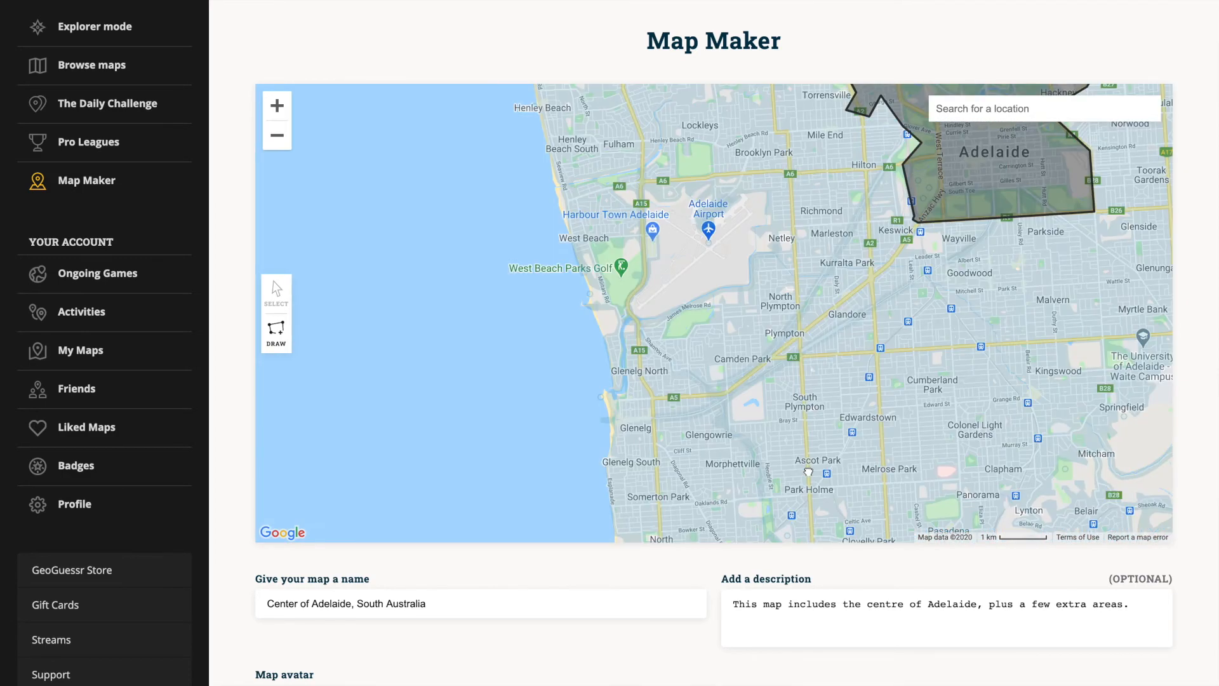
left_click_drag(947, 346, 777, 490)
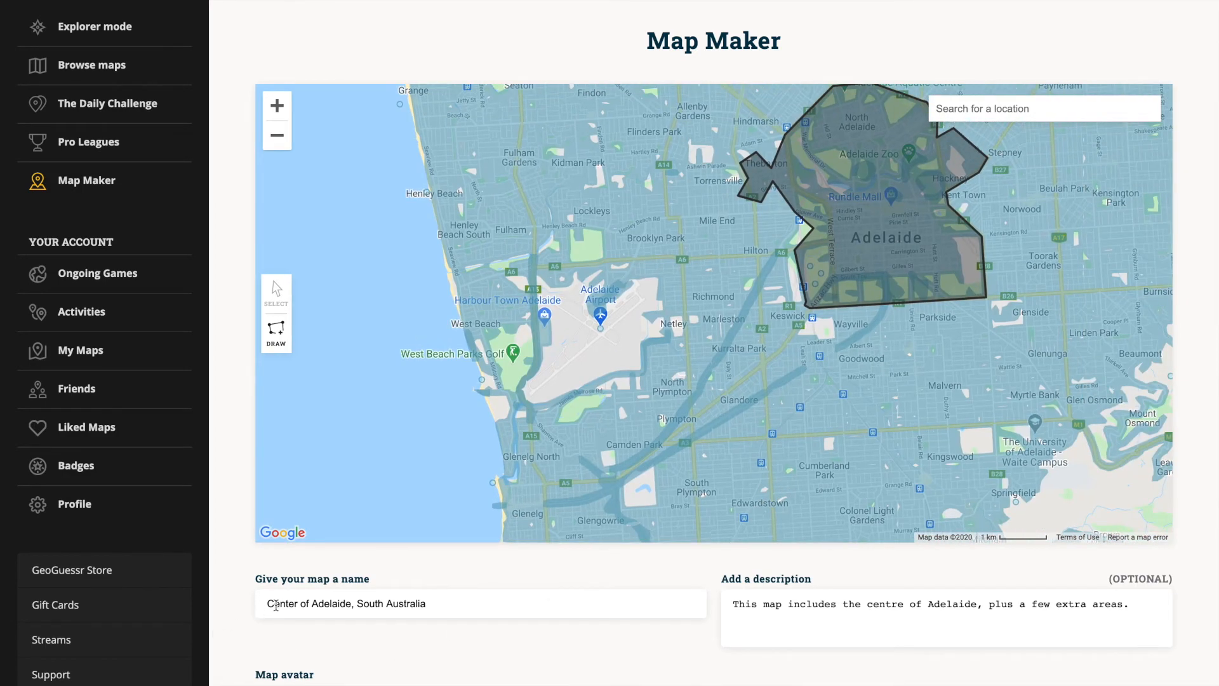
Step: Change the map avatar's ground to light green
scroll(797, 672, "down", 4)
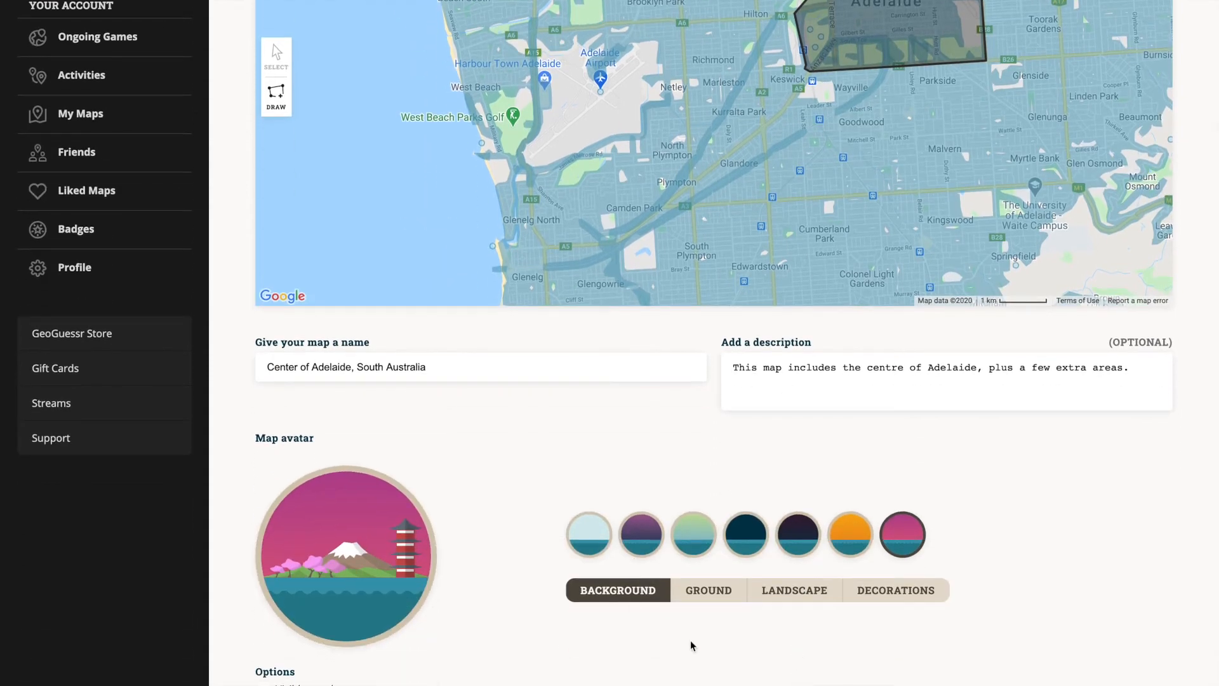
scroll(724, 656, "down", 2)
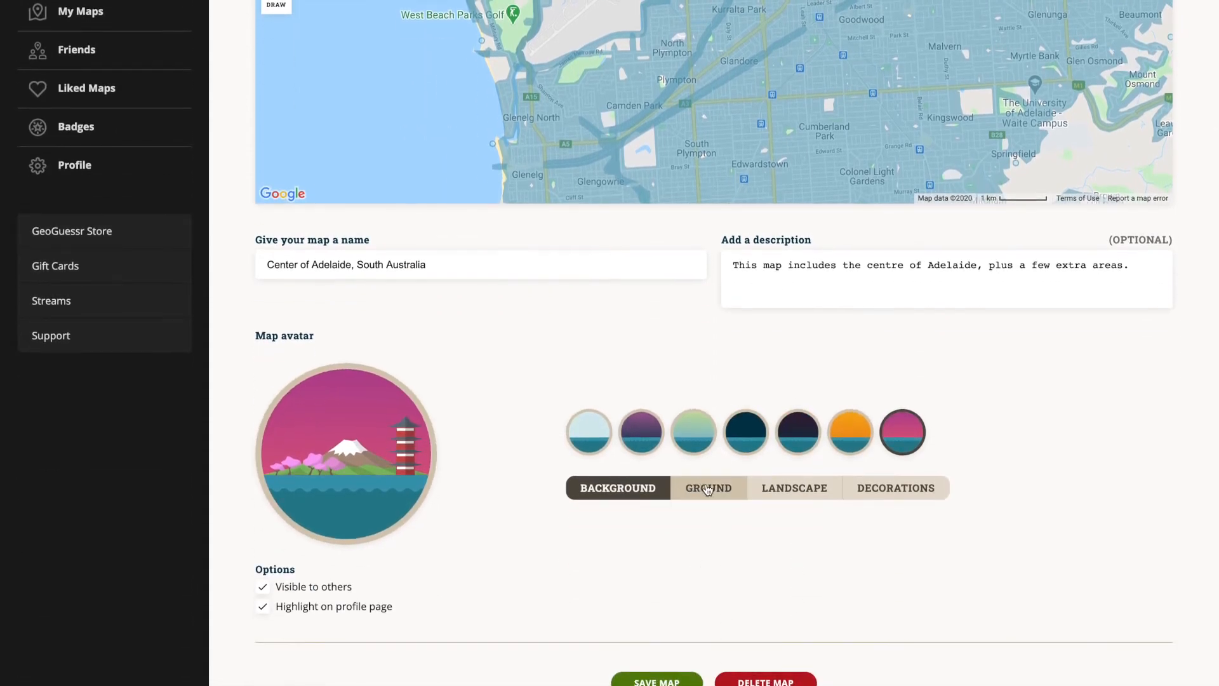
left_click(707, 487)
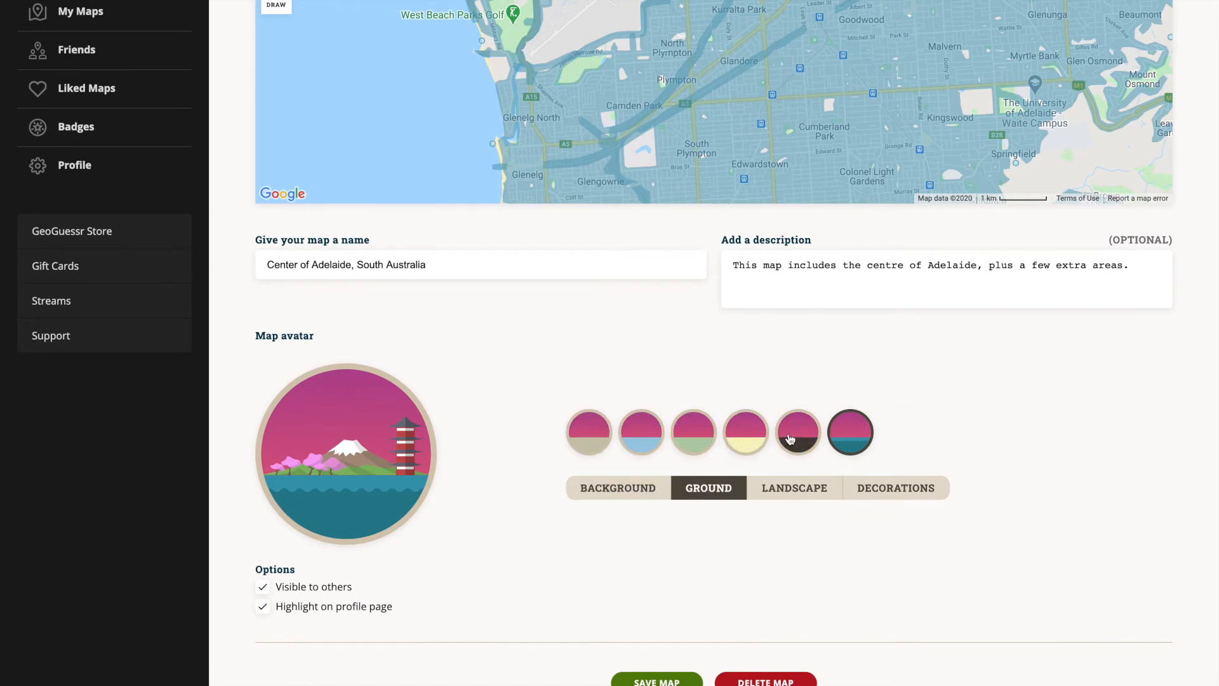
left_click(693, 437)
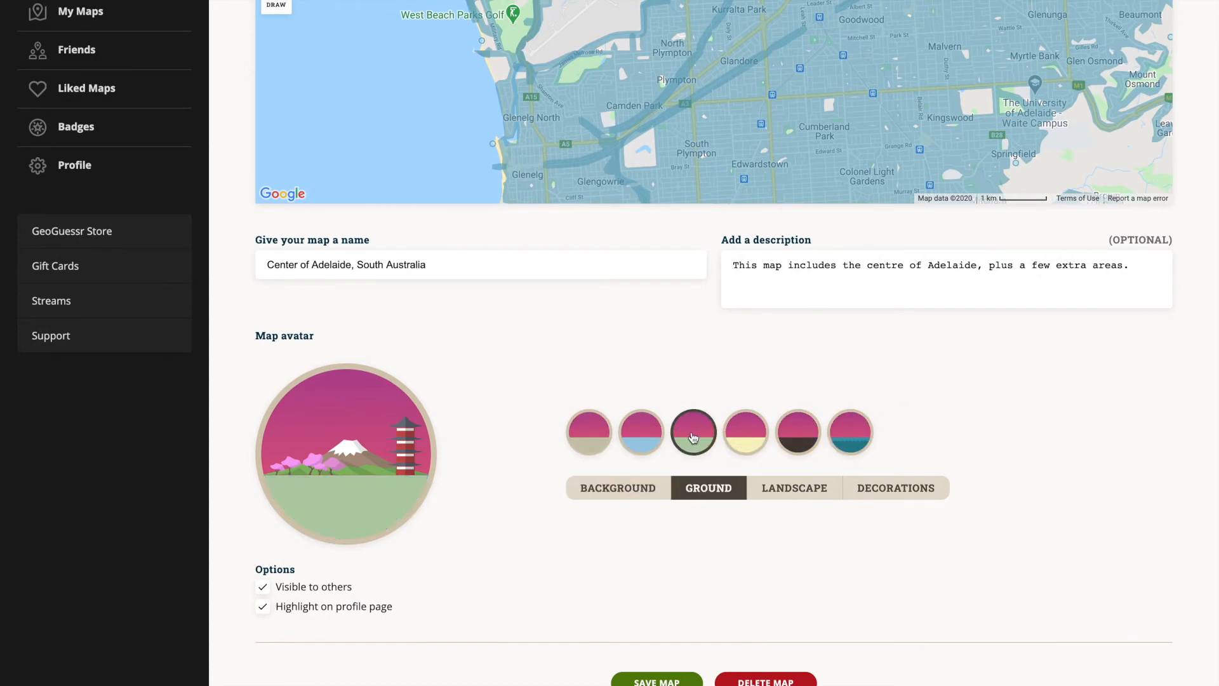
Step: Change the avatar's landscape to the white city skyline and its decoration to the cacti
left_click(791, 489)
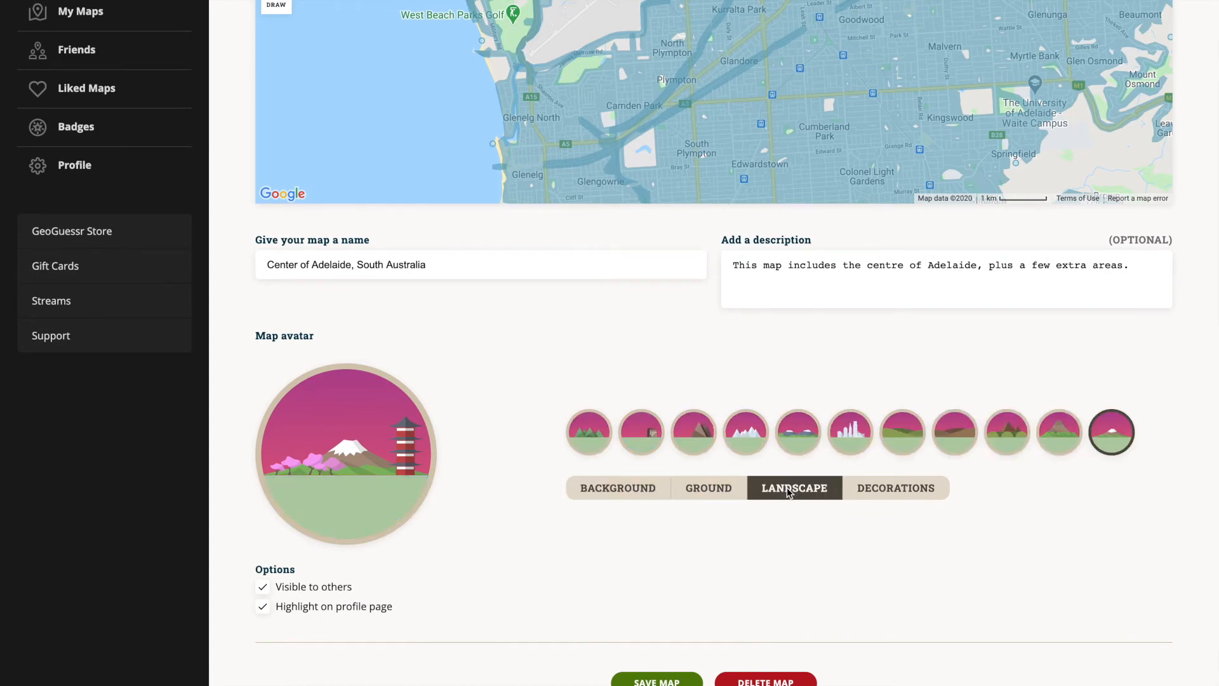
left_click(842, 452)
left_click(867, 489)
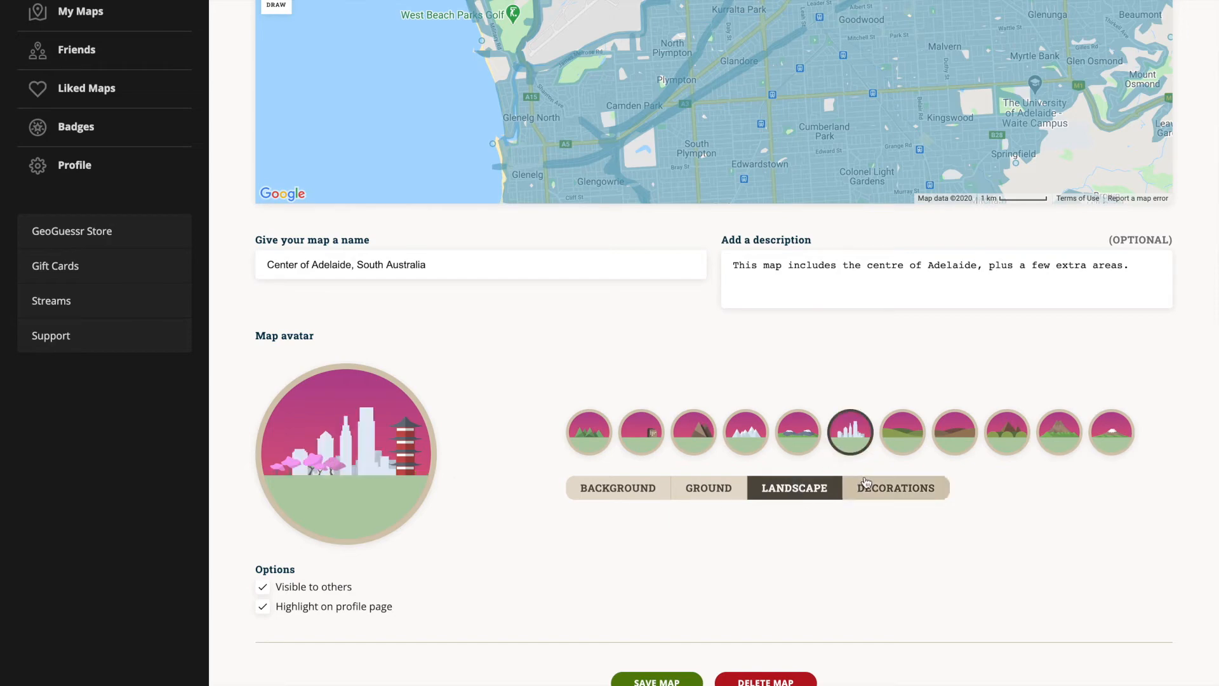
left_click(799, 438)
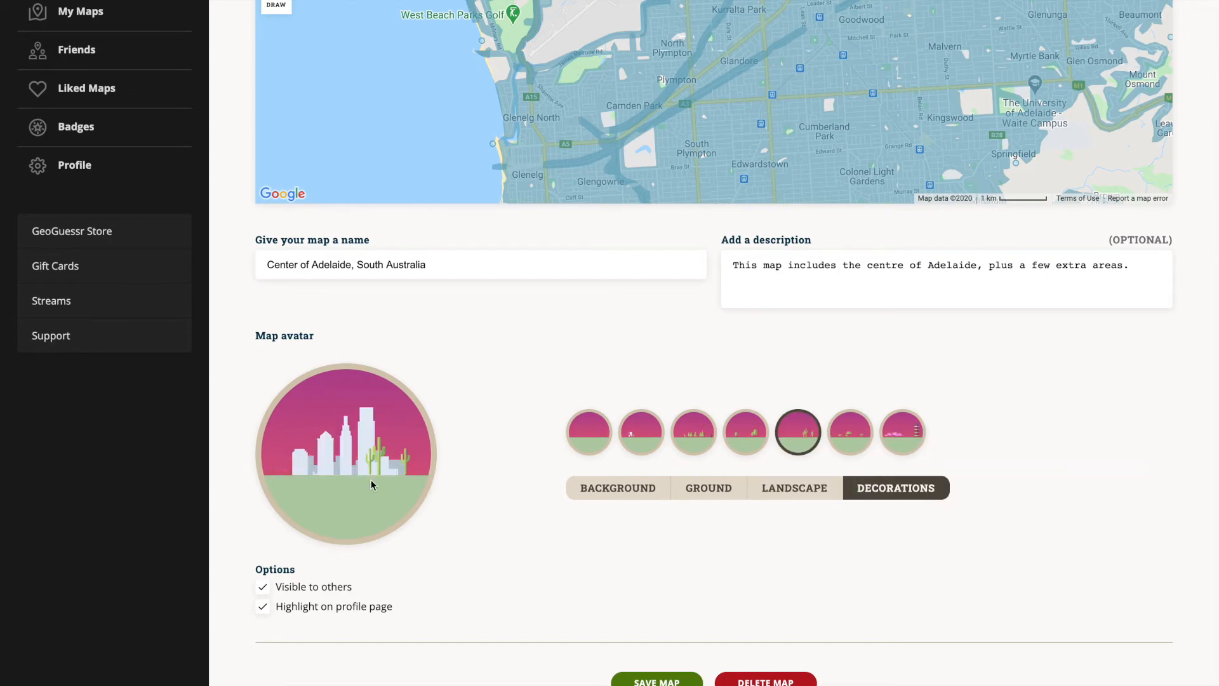
Step: Change the map avatar's background to orange
left_click(620, 490)
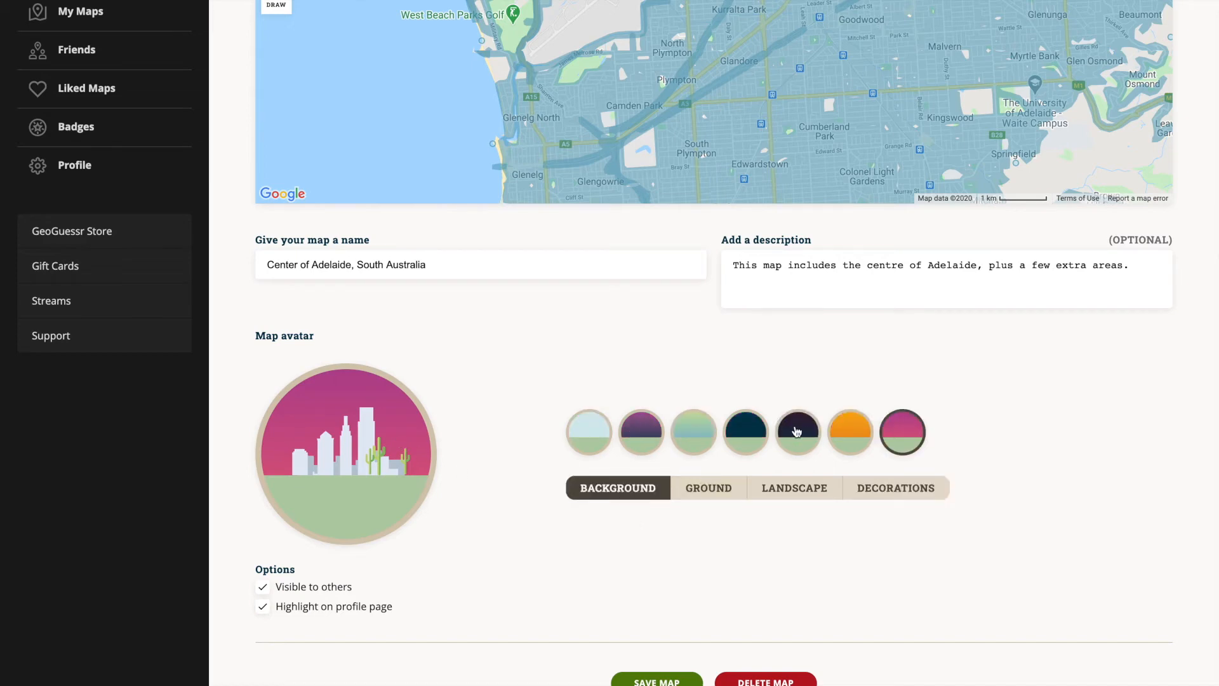
left_click(850, 428)
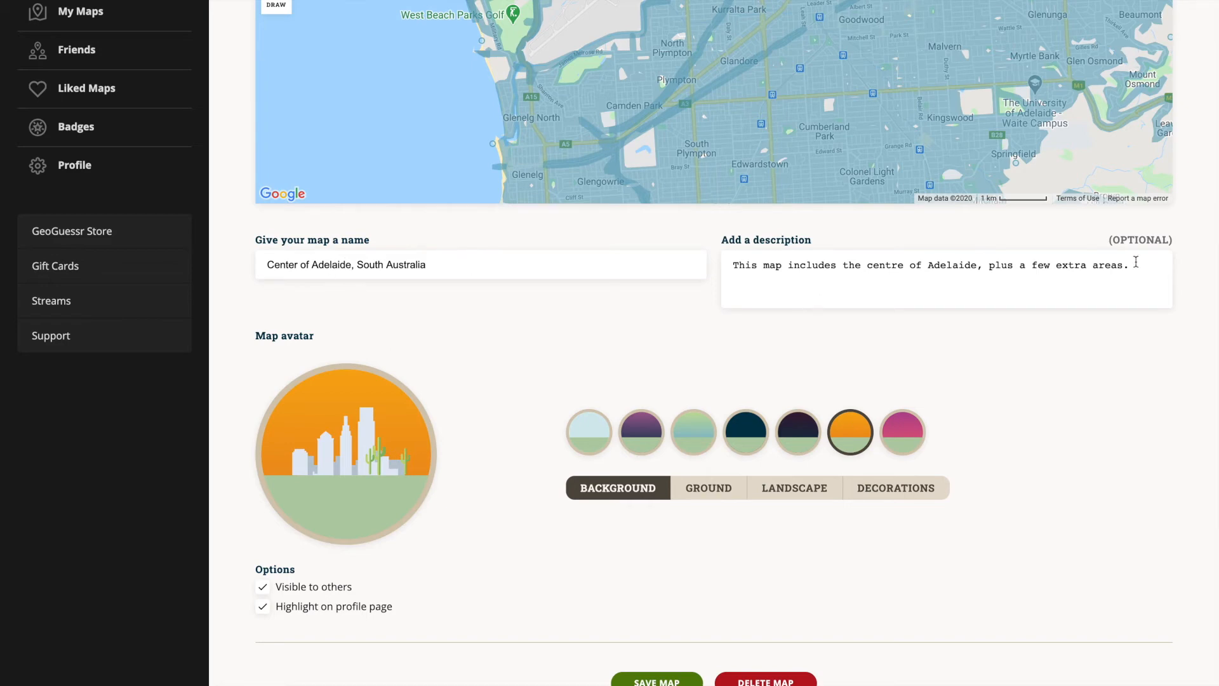
Step: Append "Edited." to the map description, save the map and check the updated description on its page
left_click(1150, 265)
type("Edit.")
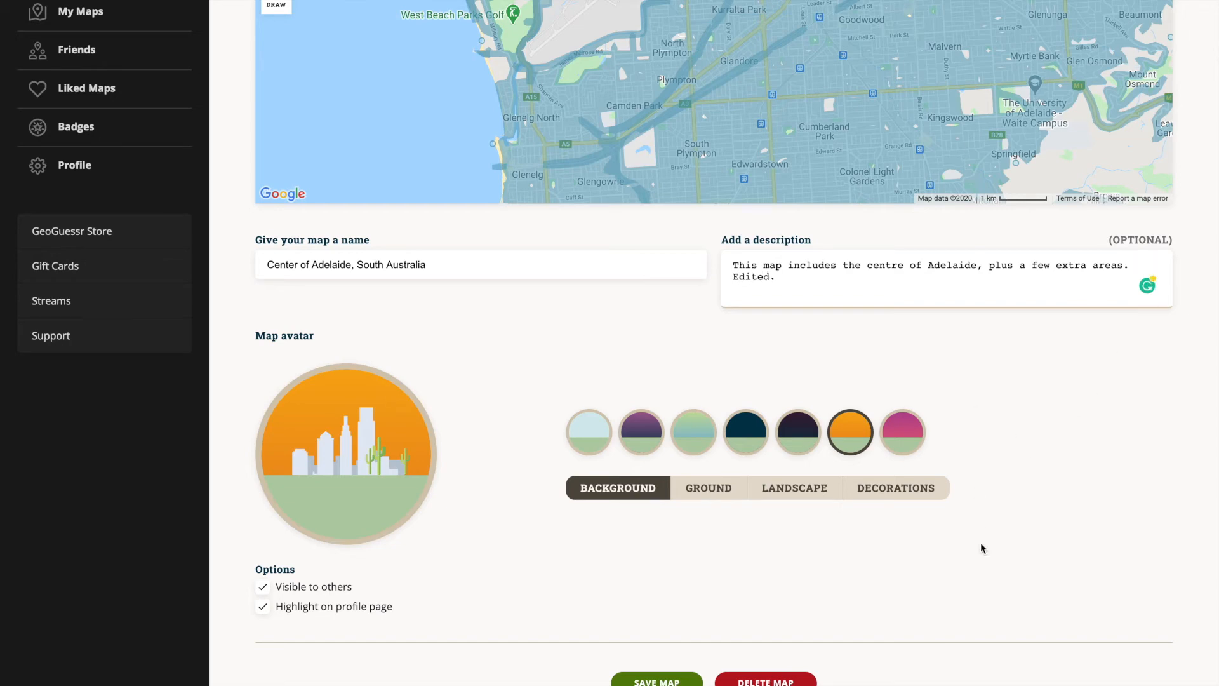
left_click(636, 681)
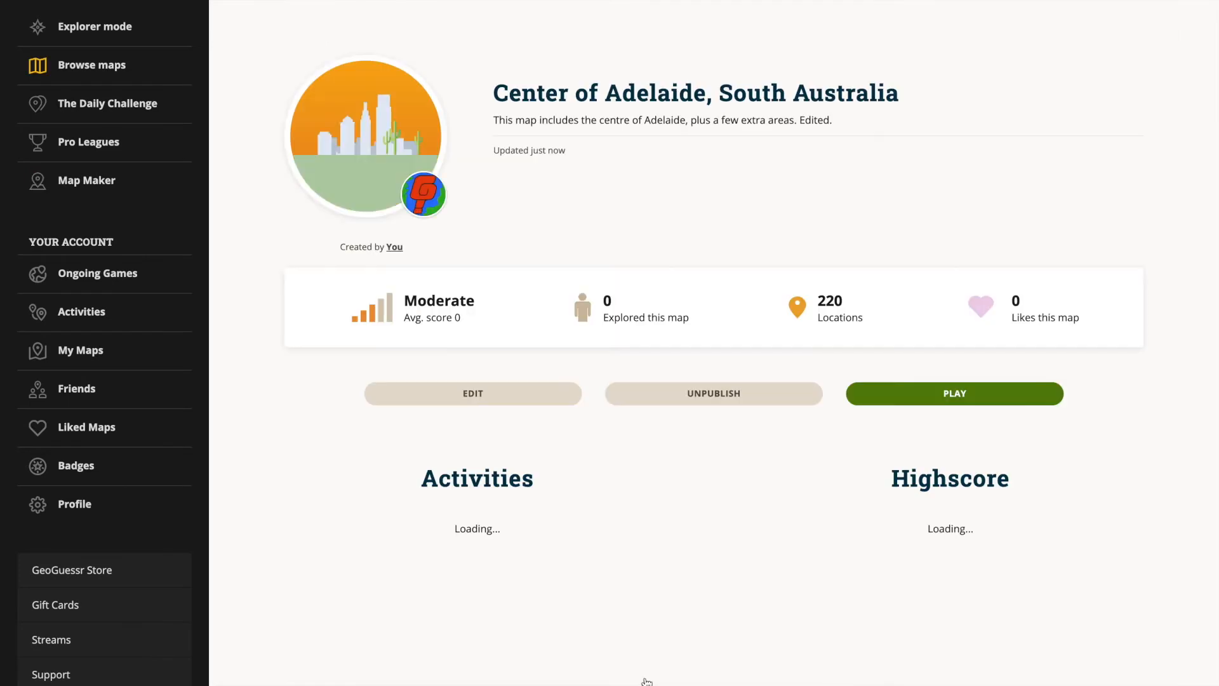
left_click_drag(841, 119, 800, 115)
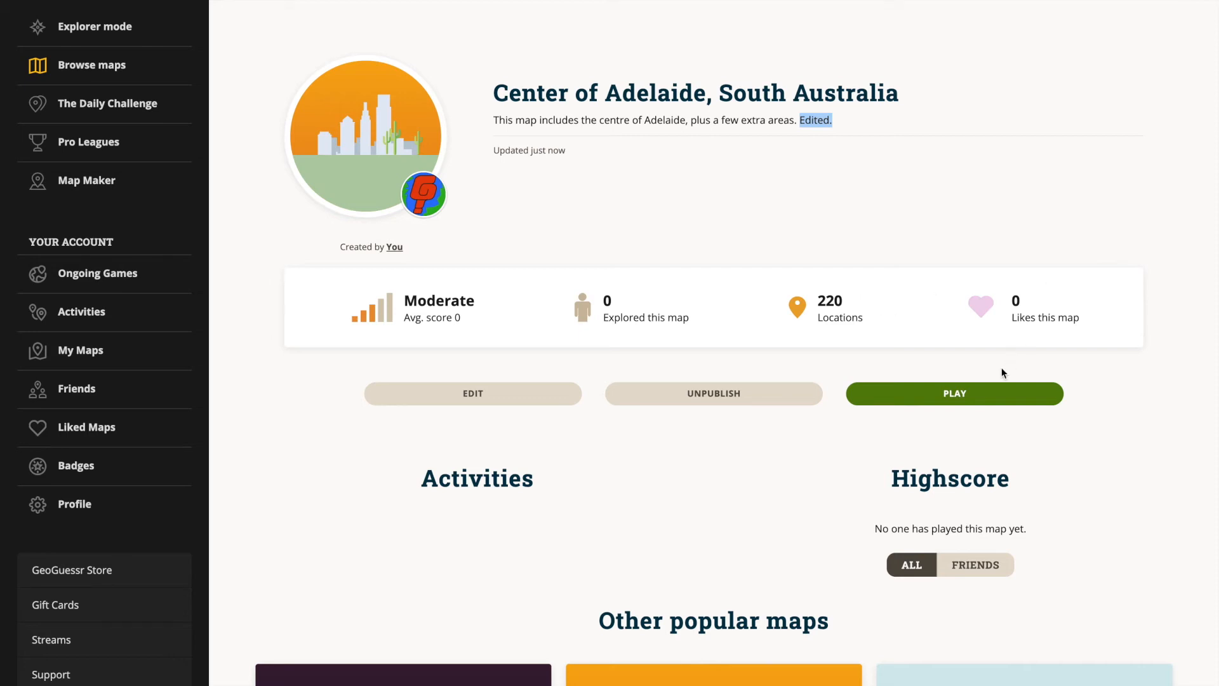
Step: Start a single-player game on the map with a time limit of 2 minutes and 30 seconds per round
left_click(975, 394)
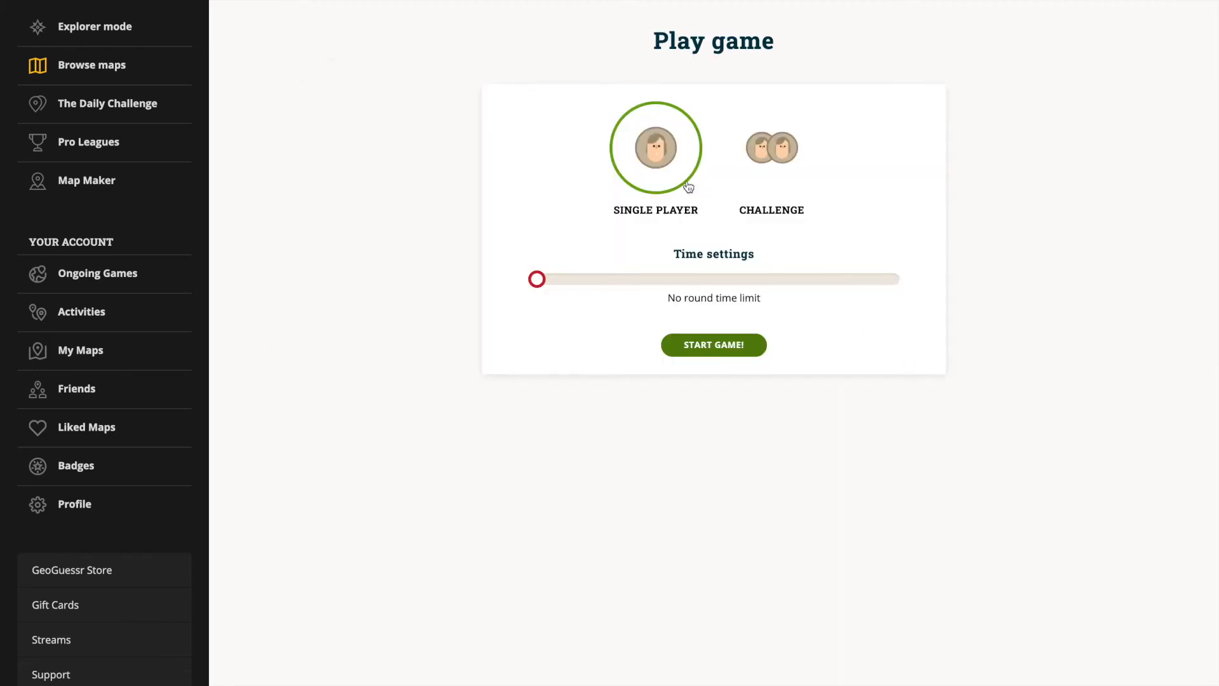
left_click(625, 281)
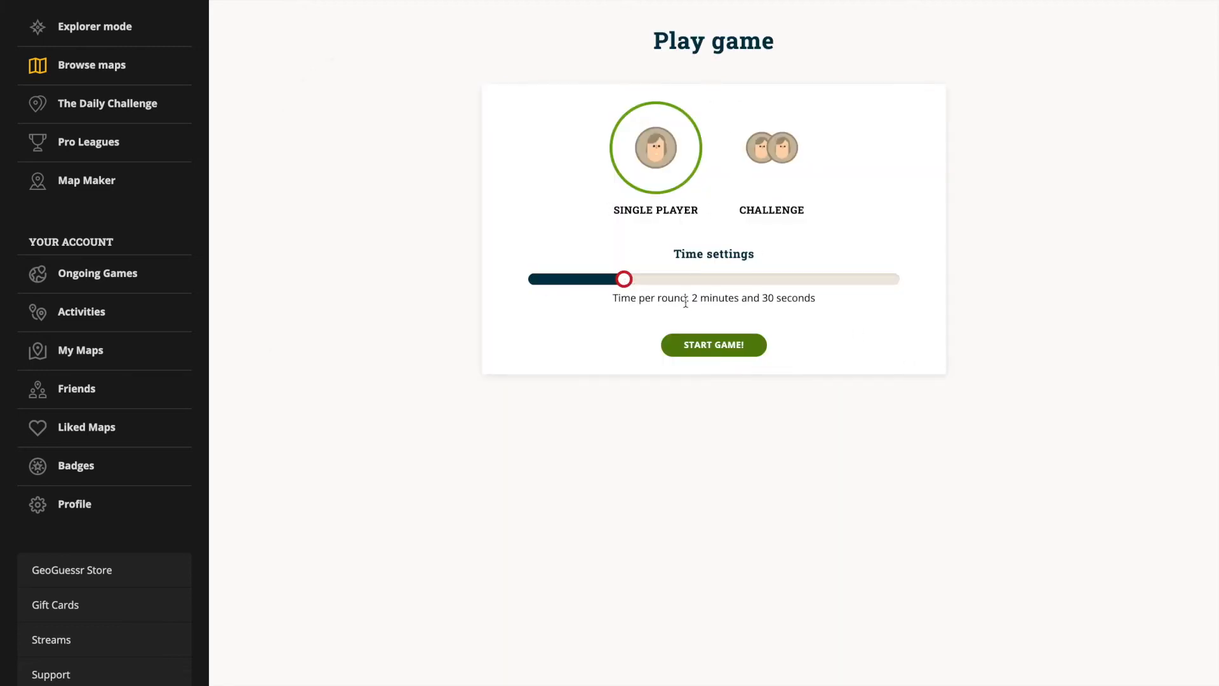
left_click(688, 280)
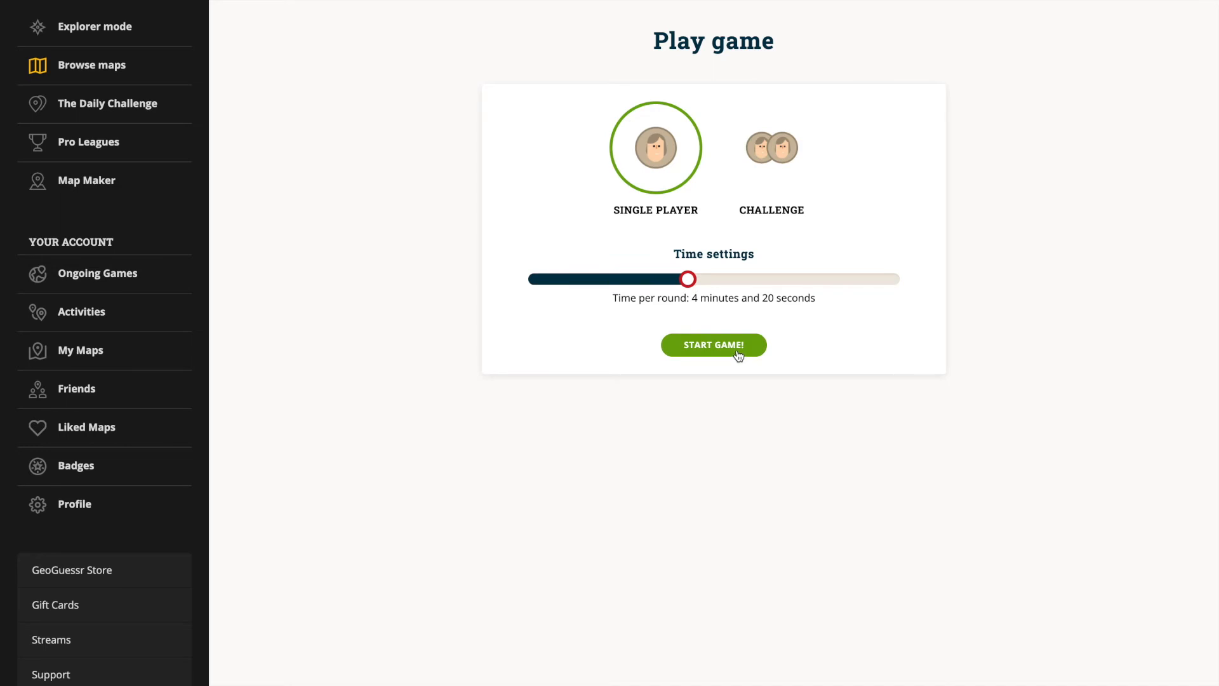
left_click(624, 280)
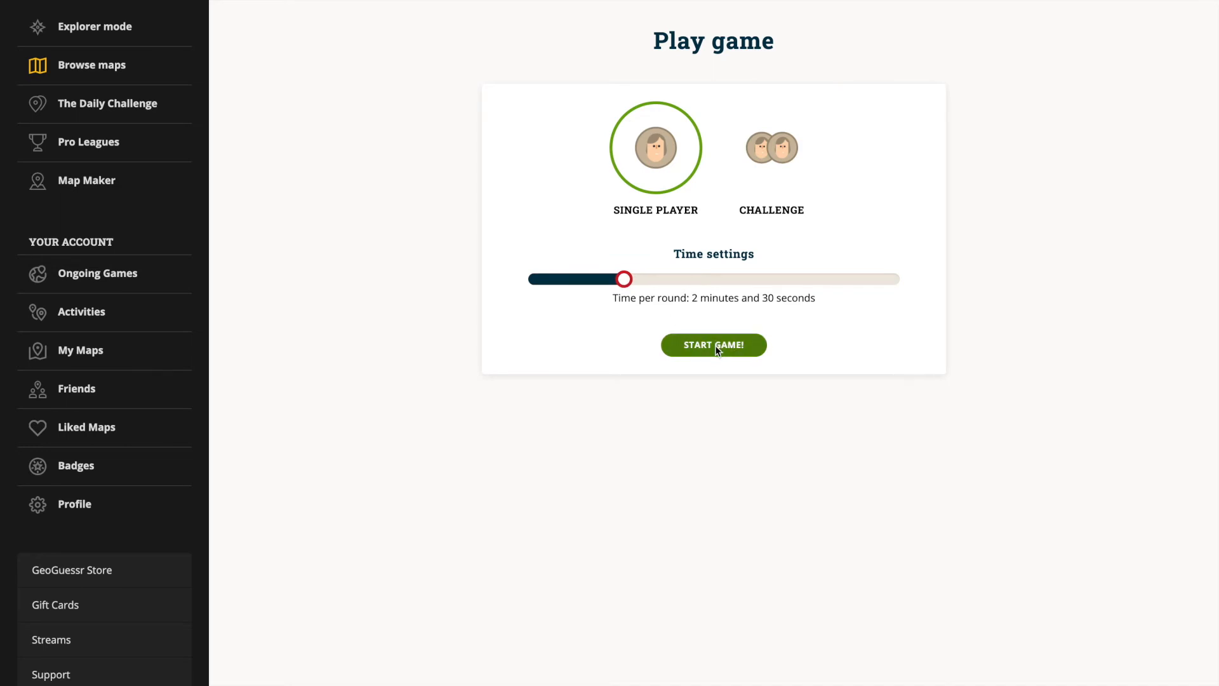
left_click(715, 347)
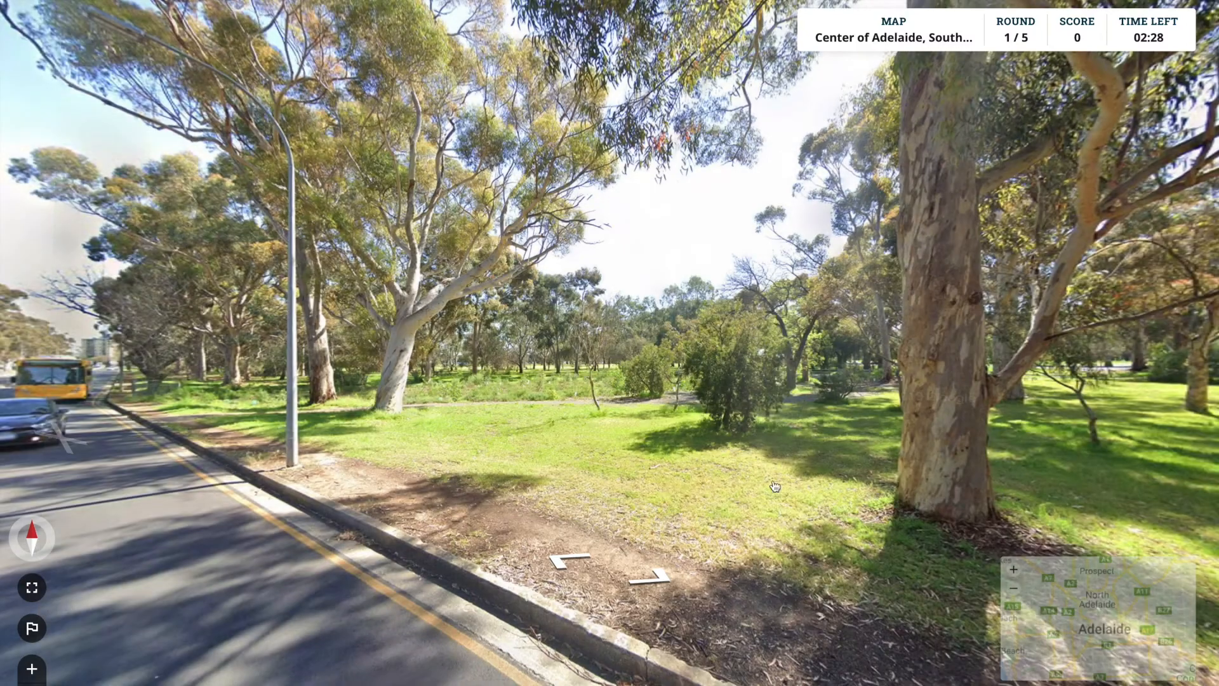
Step: Look around the round 1 starting location in both directions along the tree-lined road for location clues
left_click_drag(461, 414, 698, 409)
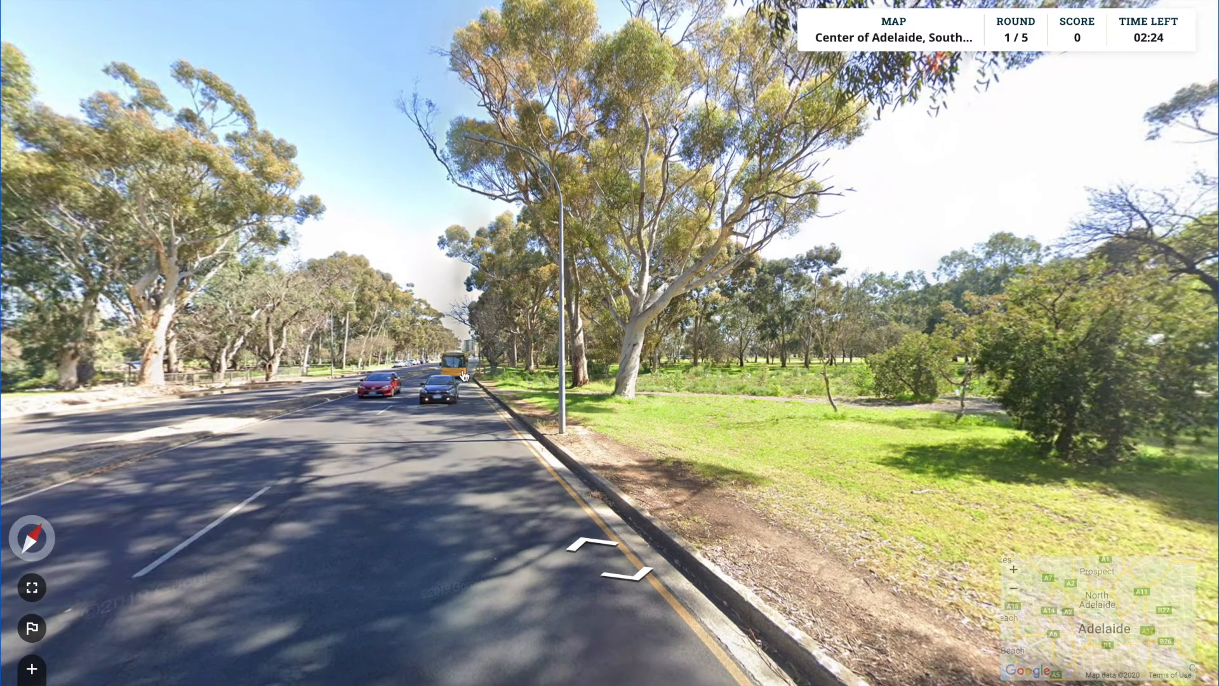
left_click(375, 455)
left_click_drag(915, 441, 615, 430)
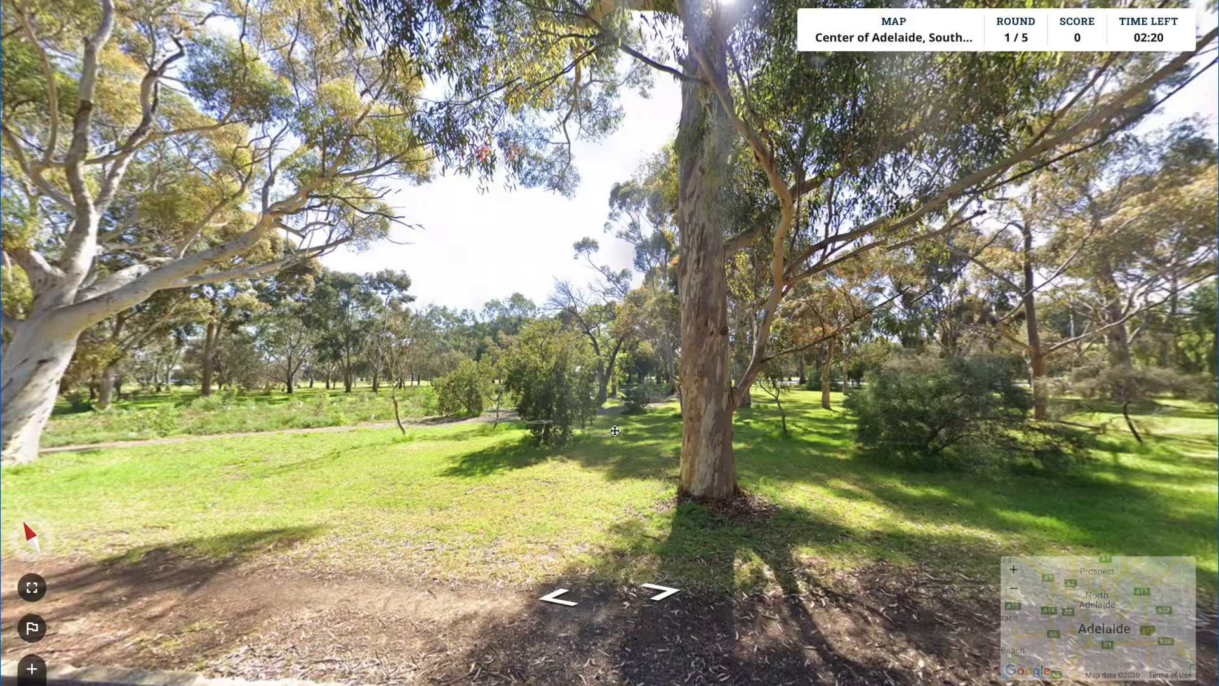
left_click_drag(902, 425, 432, 413)
left_click_drag(686, 362, 368, 372)
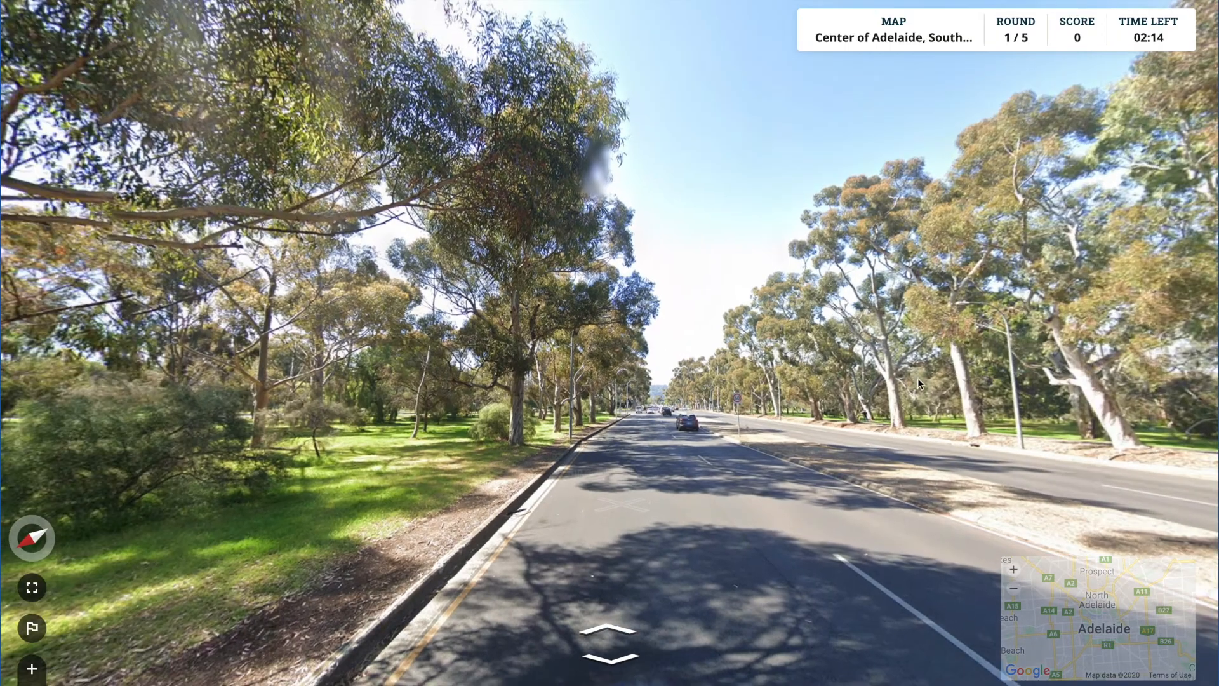
left_click_drag(917, 379, 1188, 396)
left_click_drag(470, 413, 677, 416)
left_click_drag(410, 374, 731, 353)
left_click_drag(131, 374, 471, 367)
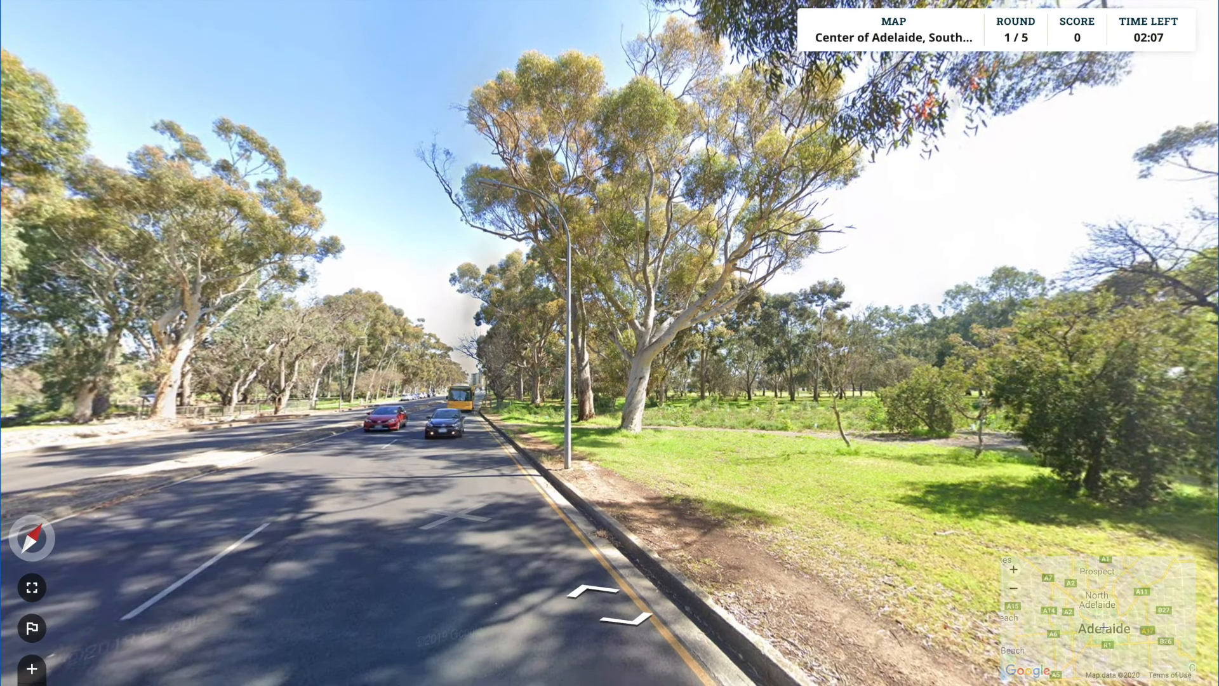
Step: Place a guess on the R1 beside Thebarton, just west of the Par 3 North Adelaide Golf Course
mouse_move(1099, 619)
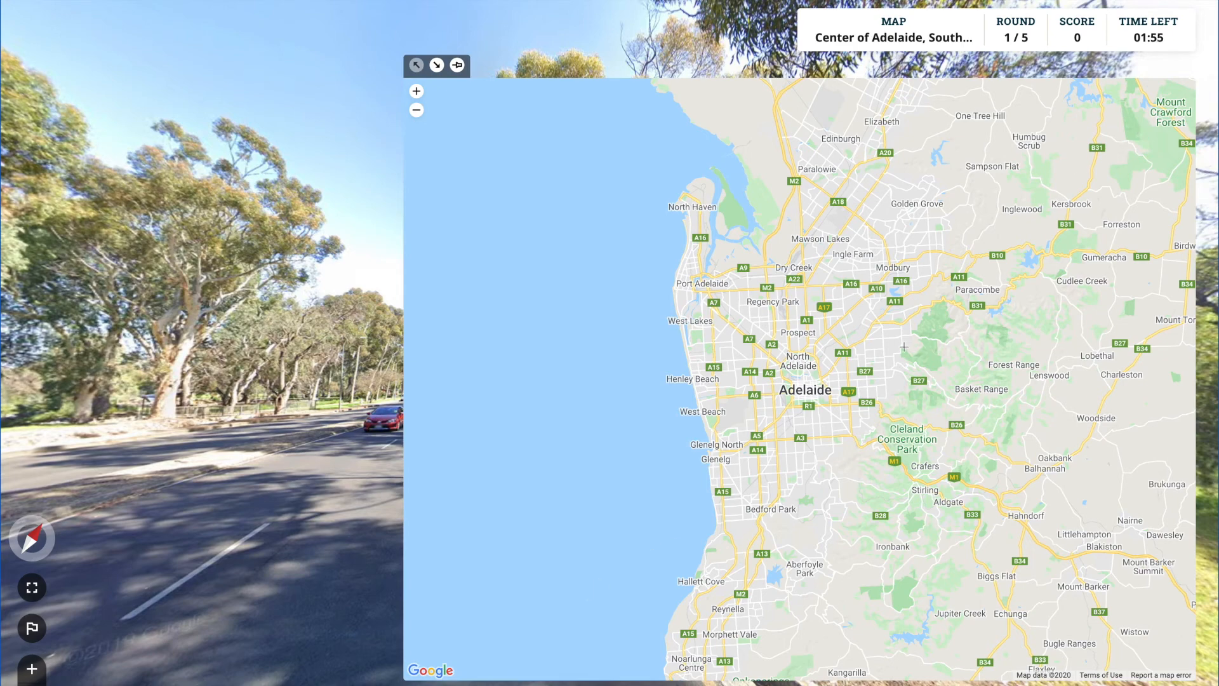
scroll(791, 389, "up", 5)
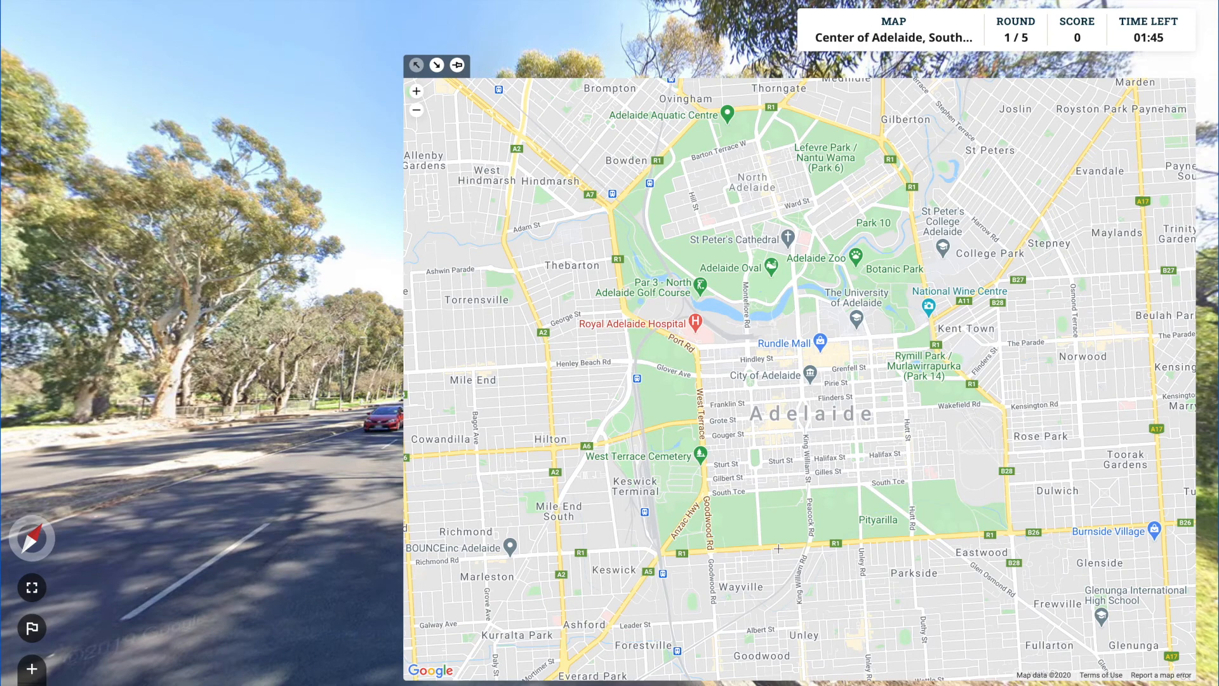
left_click(619, 282)
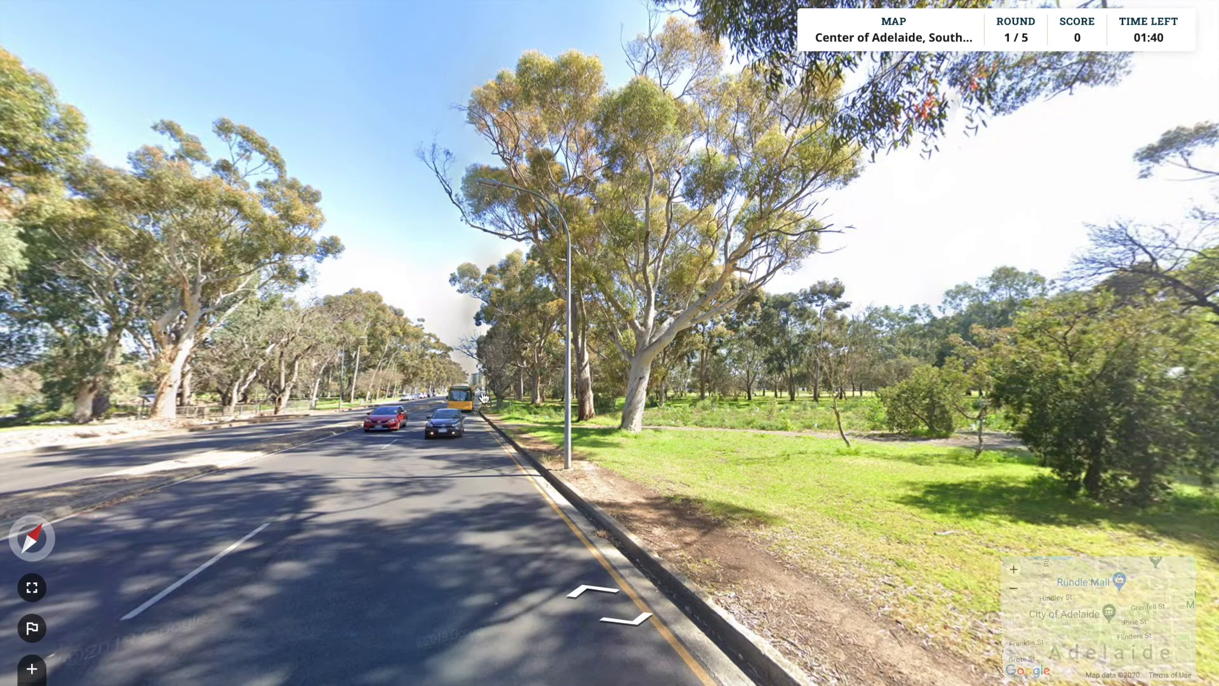
Step: Advance along the road to the high-rise construction site and set the guess on the R1 near Lefevre Park and Gilberton
left_click(483, 397)
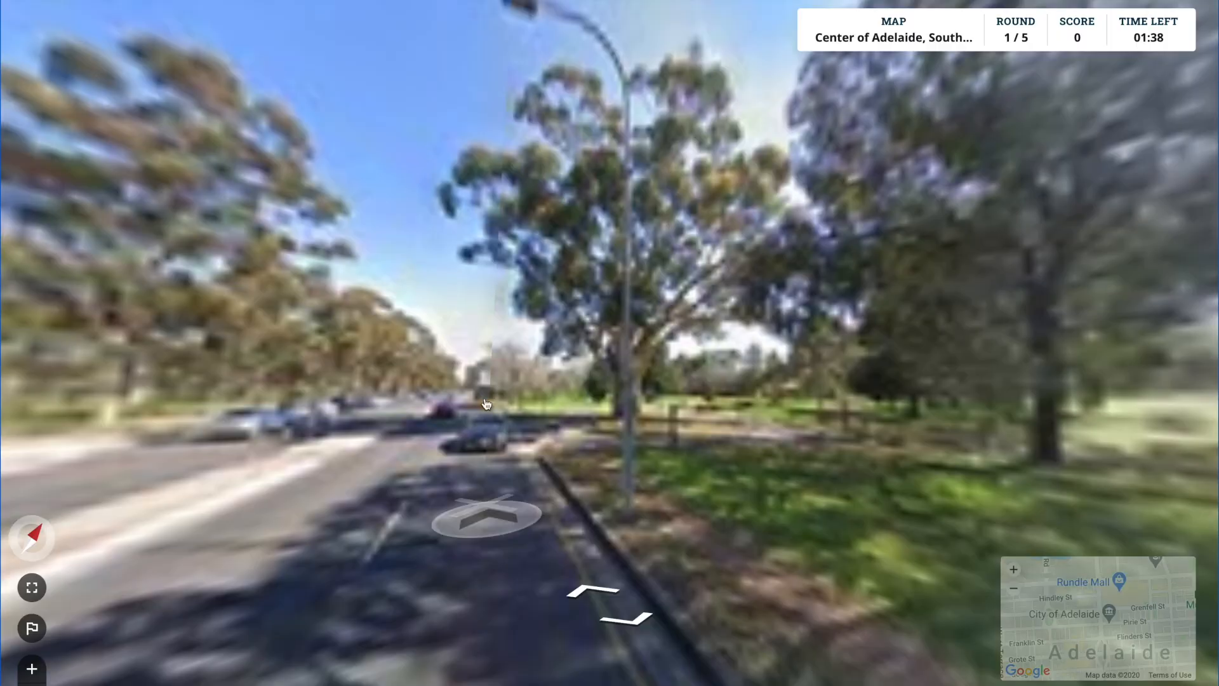
left_click(481, 398)
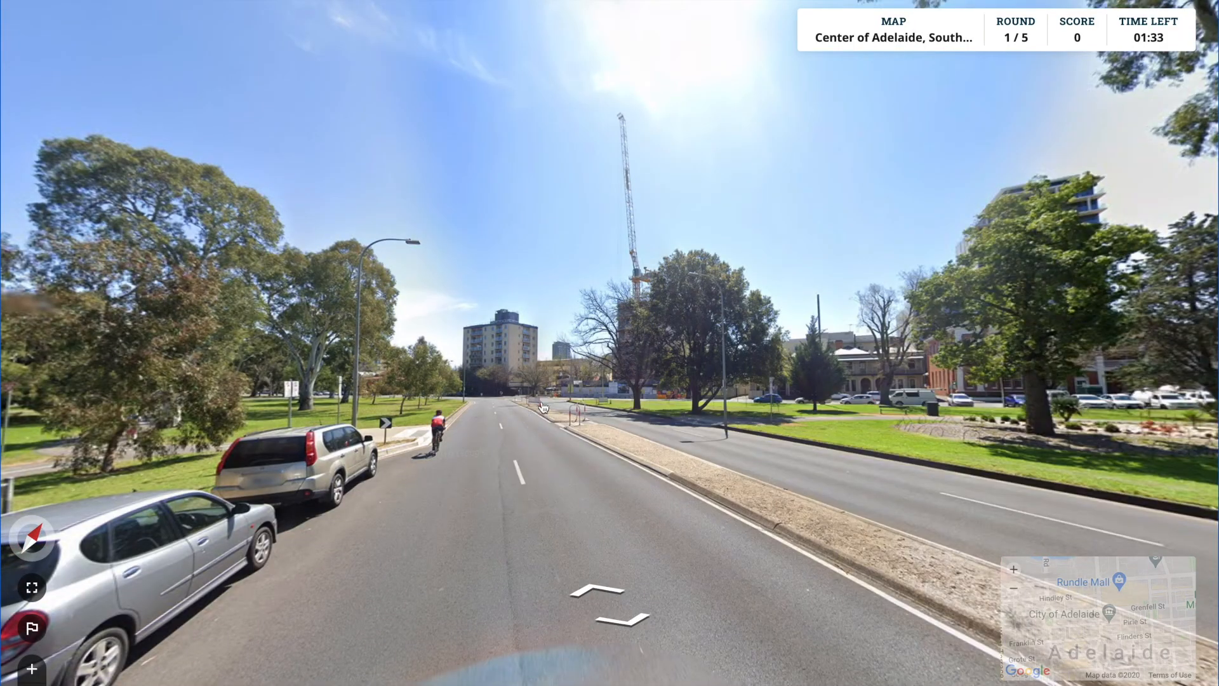
left_click(537, 405)
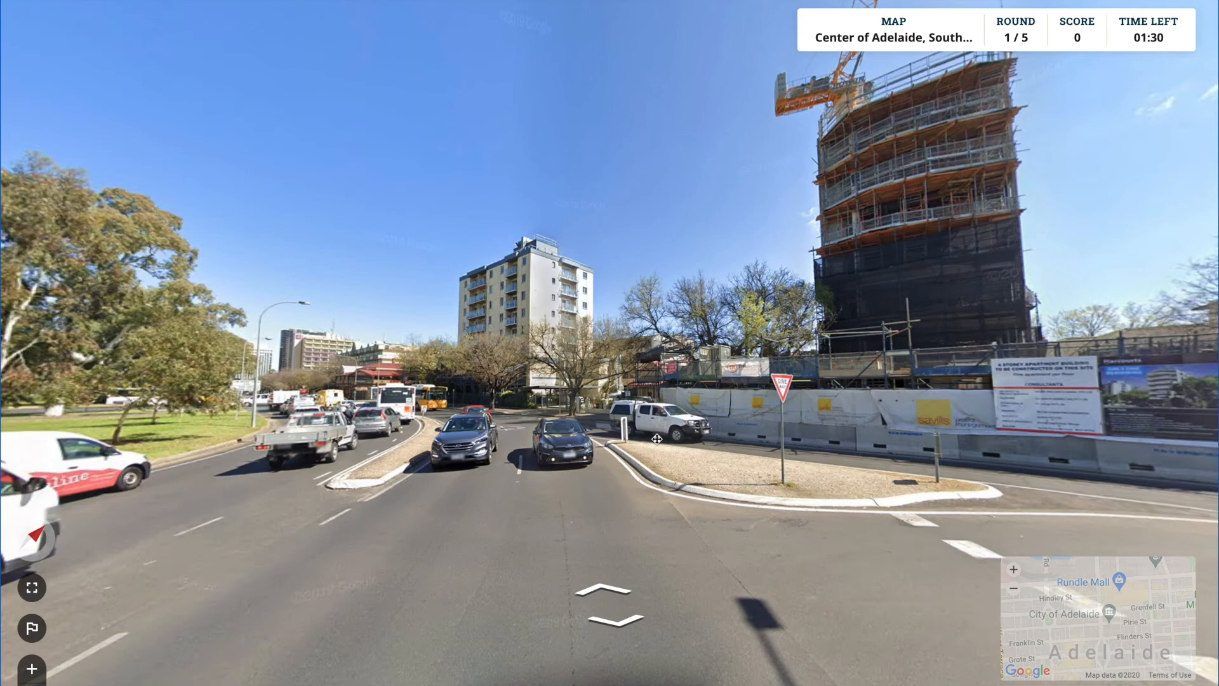
left_click(640, 435)
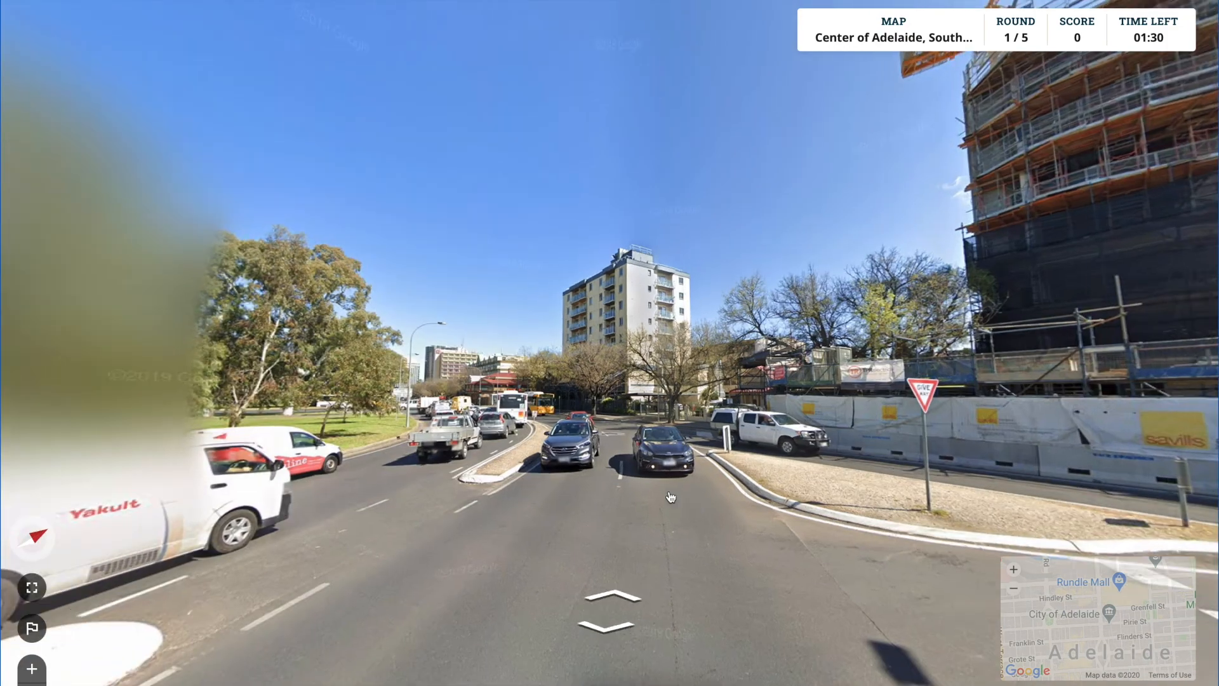
mouse_move(1042, 575)
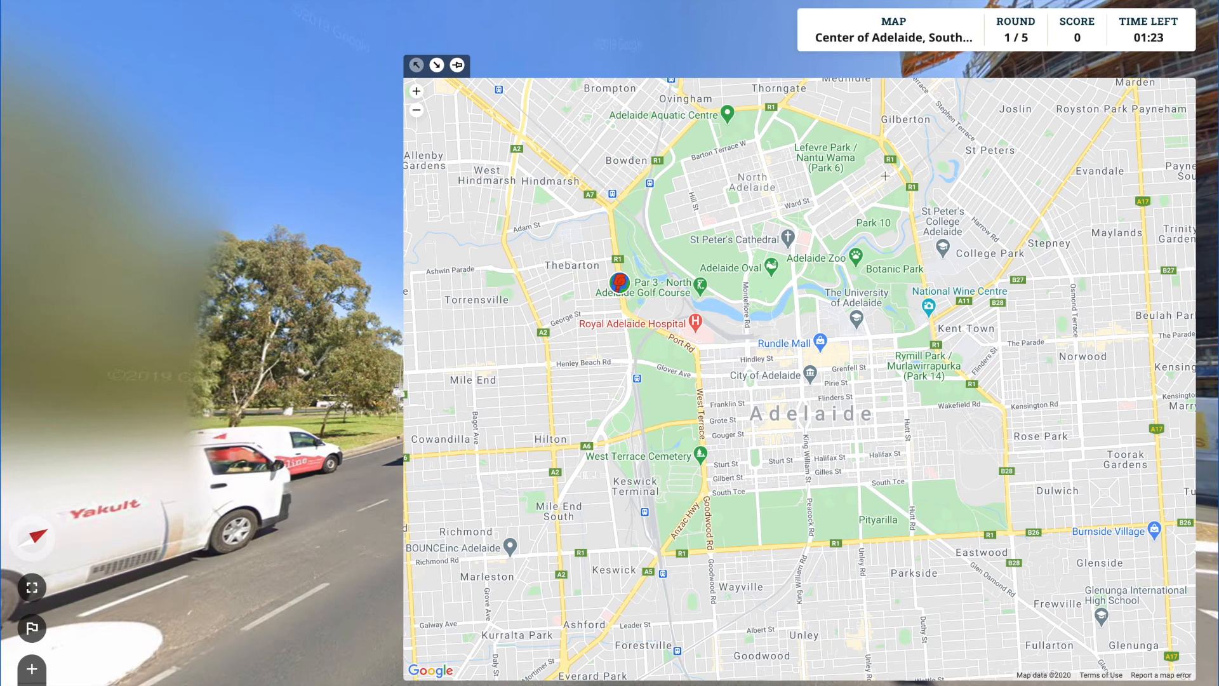
left_click(881, 143)
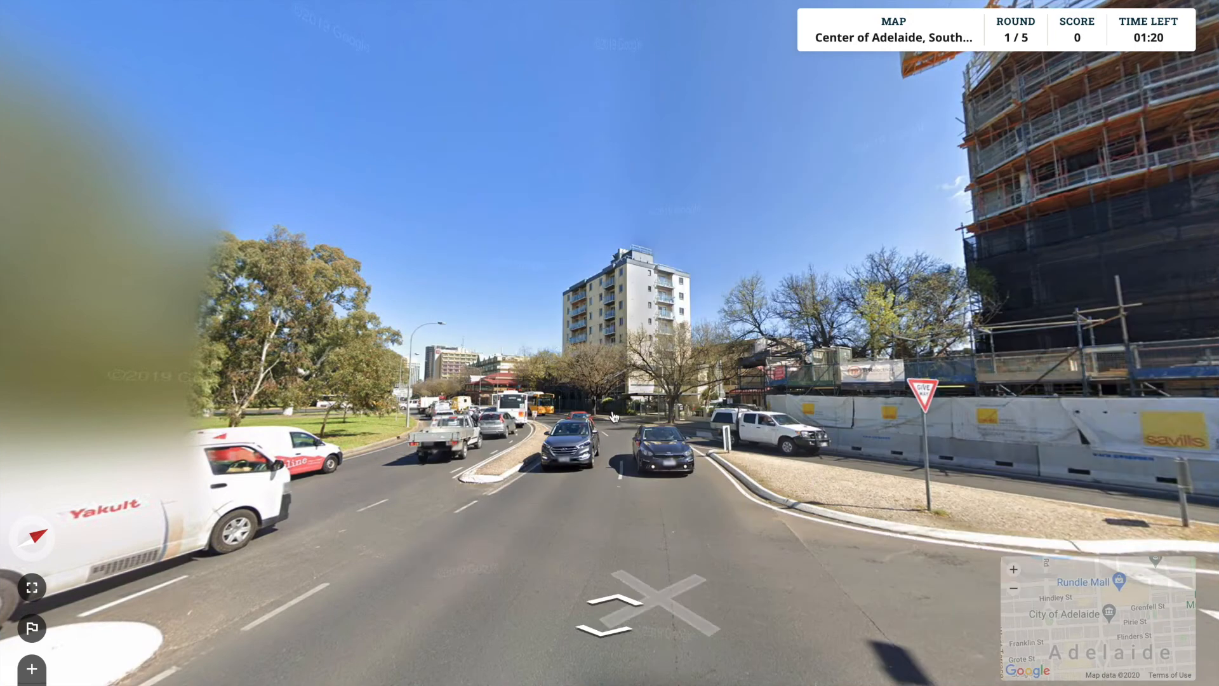
Step: Continue along the road to the traffic-light intersection by the red-roofed restaurant and read its street name signs up close
left_click(622, 448)
left_click(622, 448)
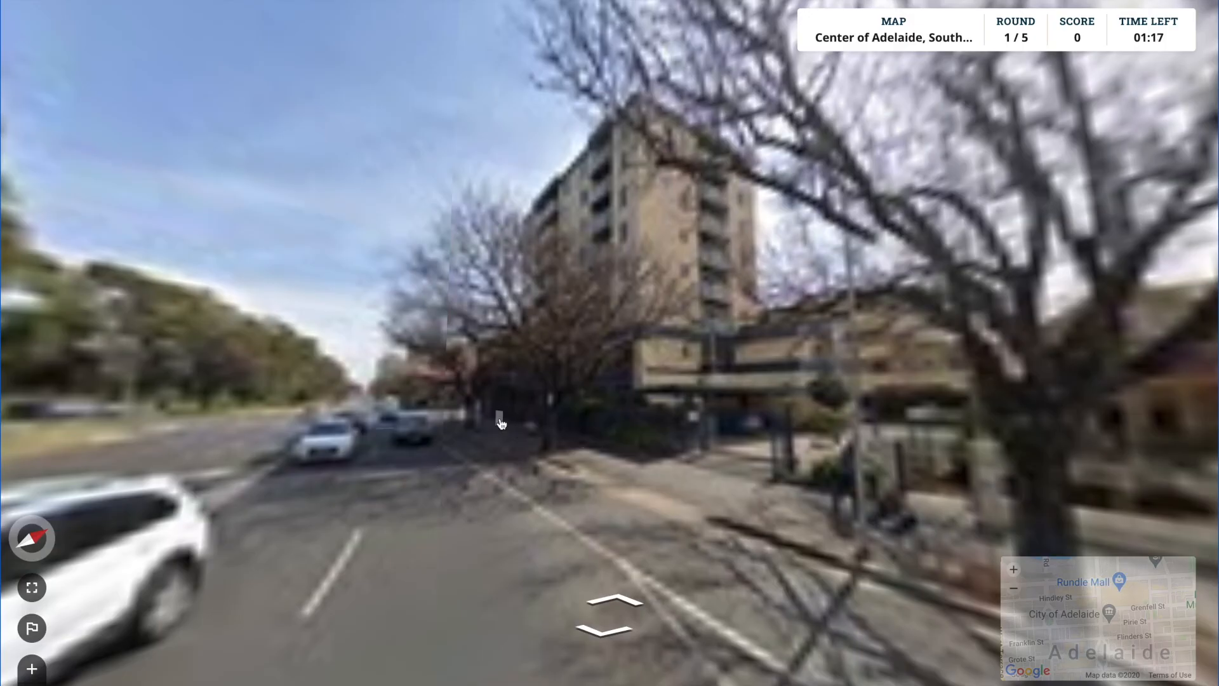
left_click(384, 441)
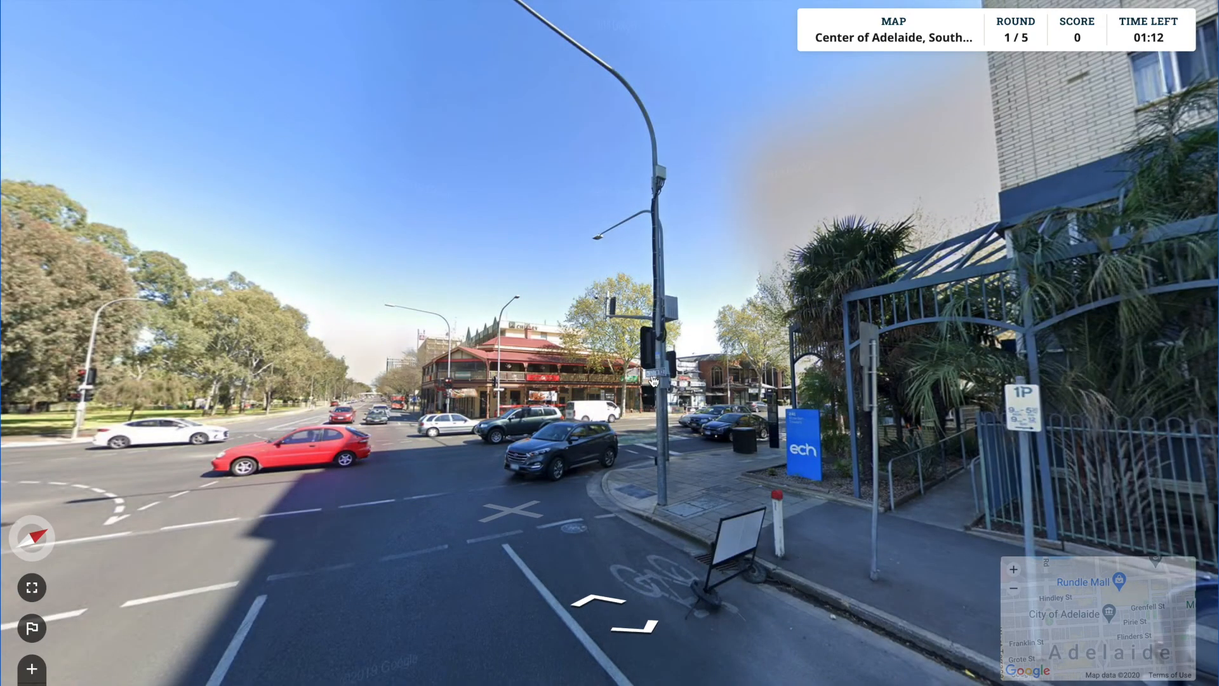
scroll(655, 381, "up", 4)
scroll(654, 381, "up", 2)
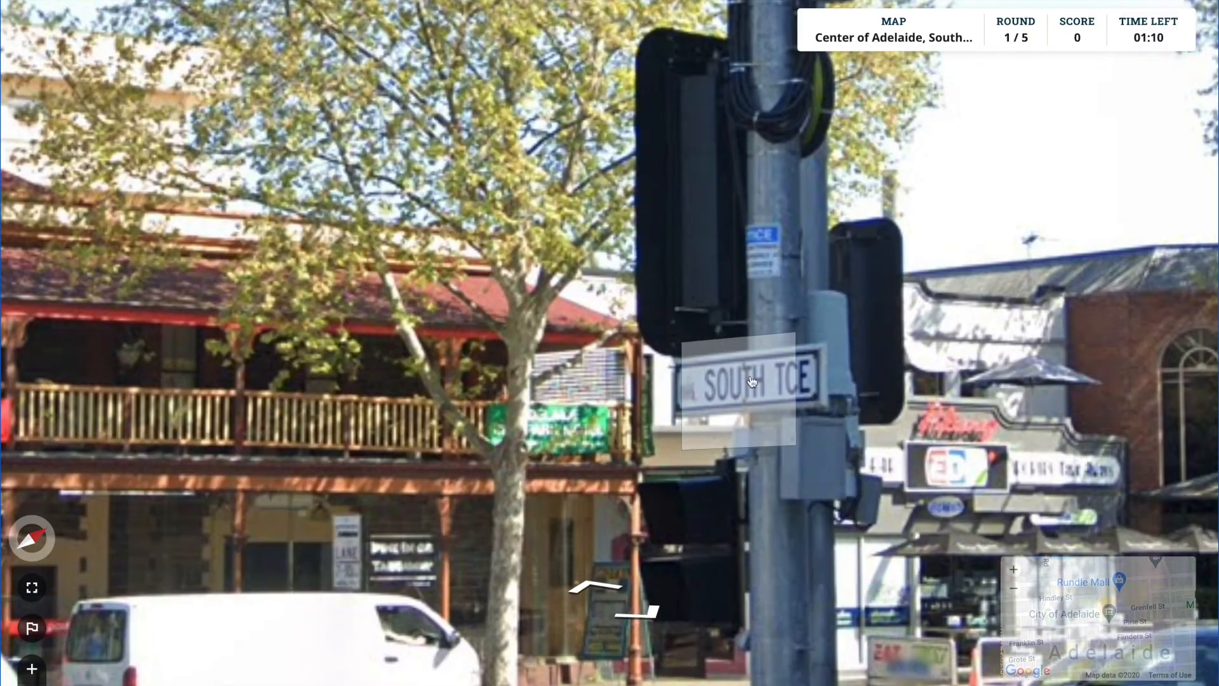
scroll(925, 384, "down", 3)
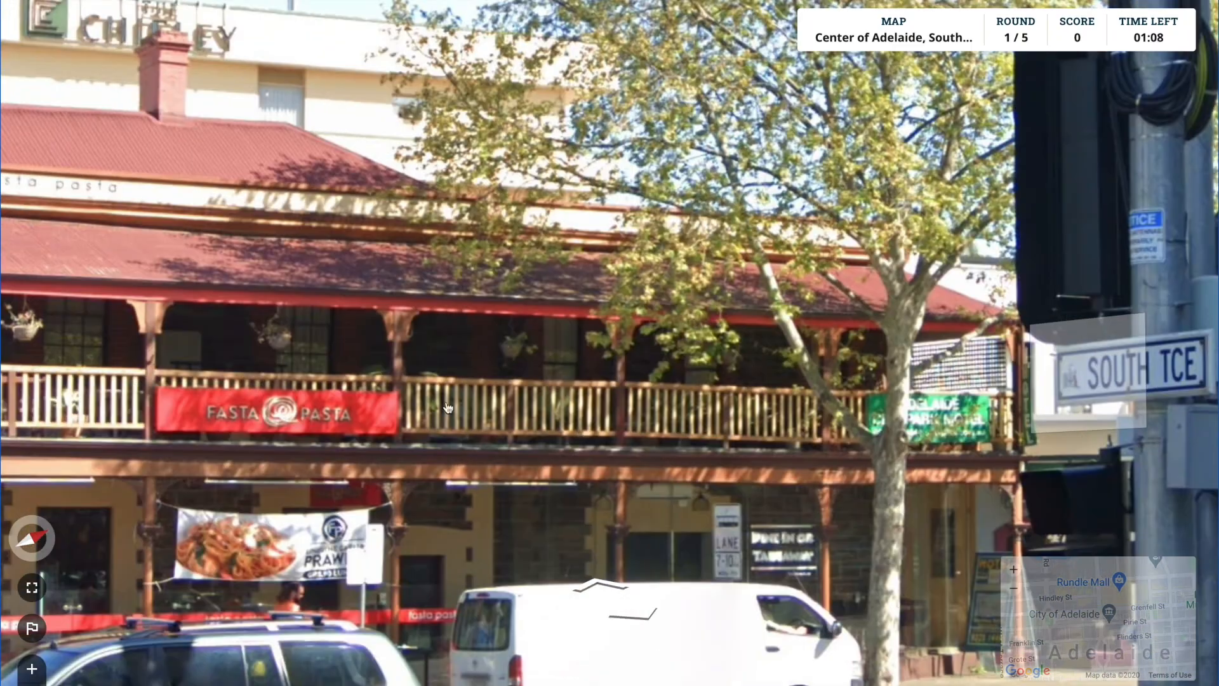
scroll(373, 409, "down", 5)
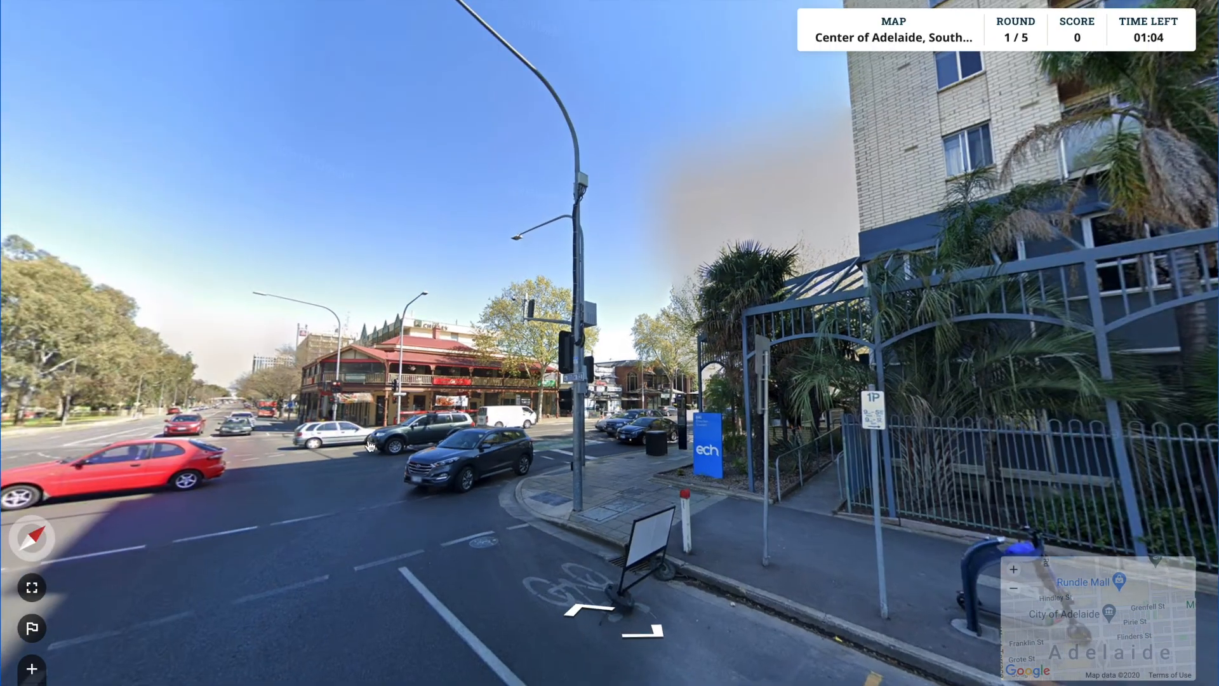
left_click(370, 447)
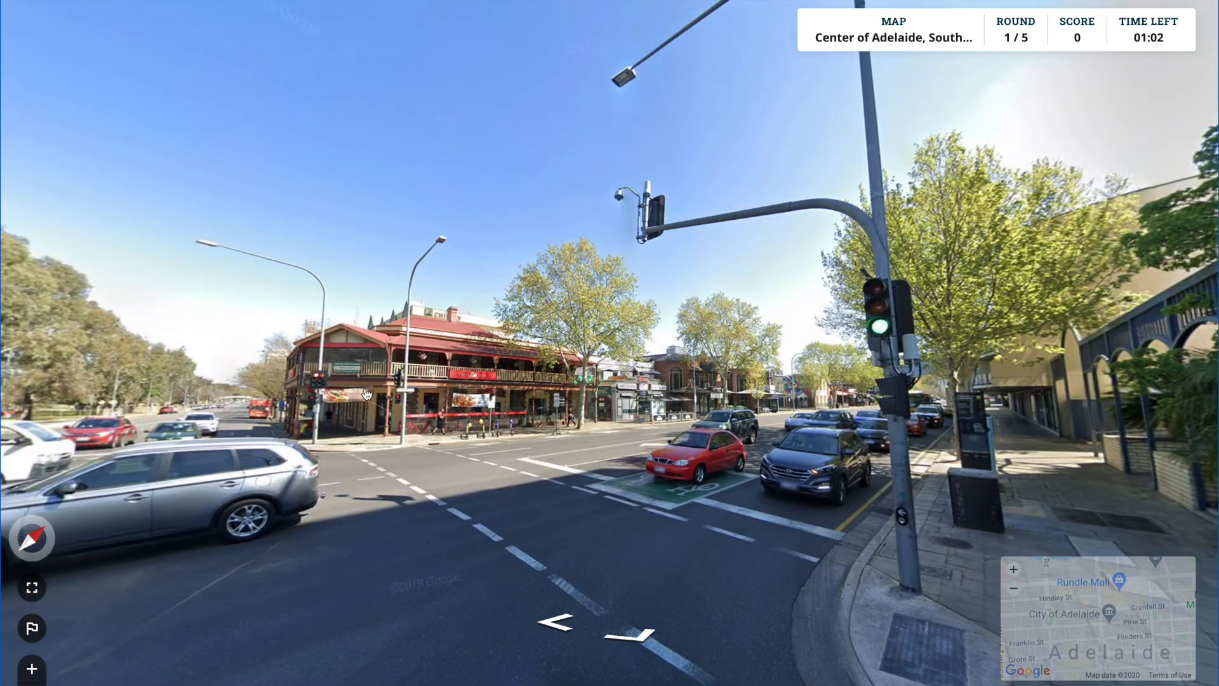
scroll(401, 393, "up", 5)
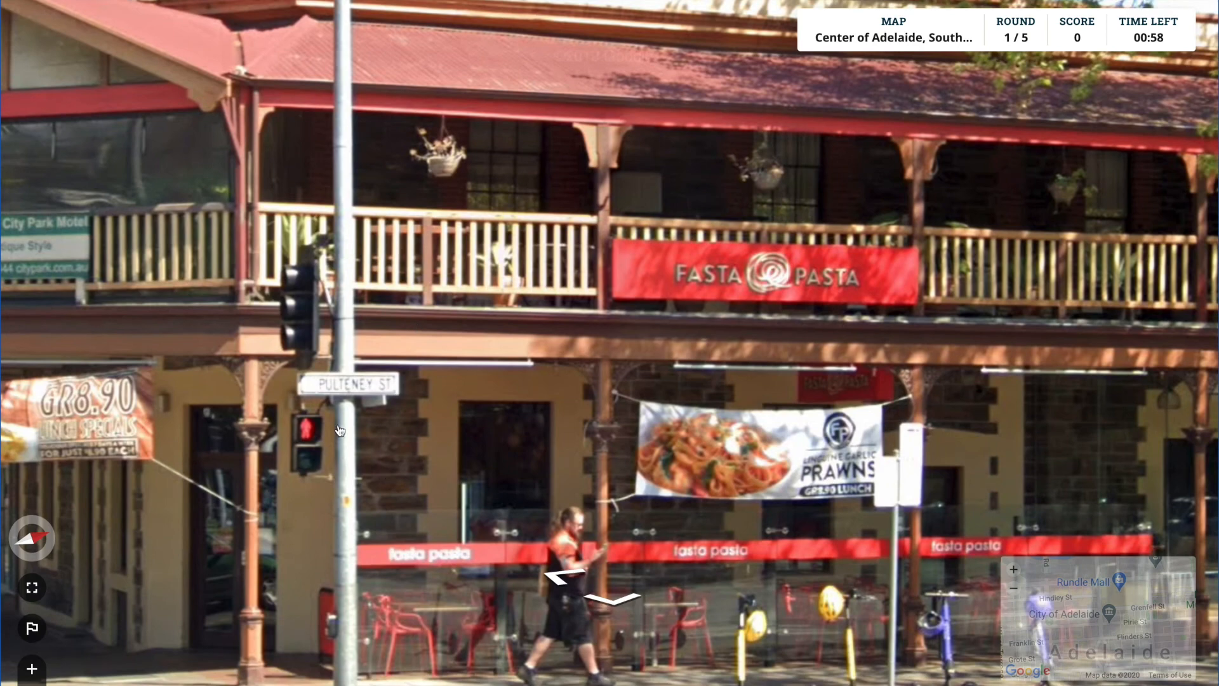
Step: Follow South Tce on the guess map and place the guess at its Unley Rd corner, beside Fasta Pasta
mouse_move(1072, 610)
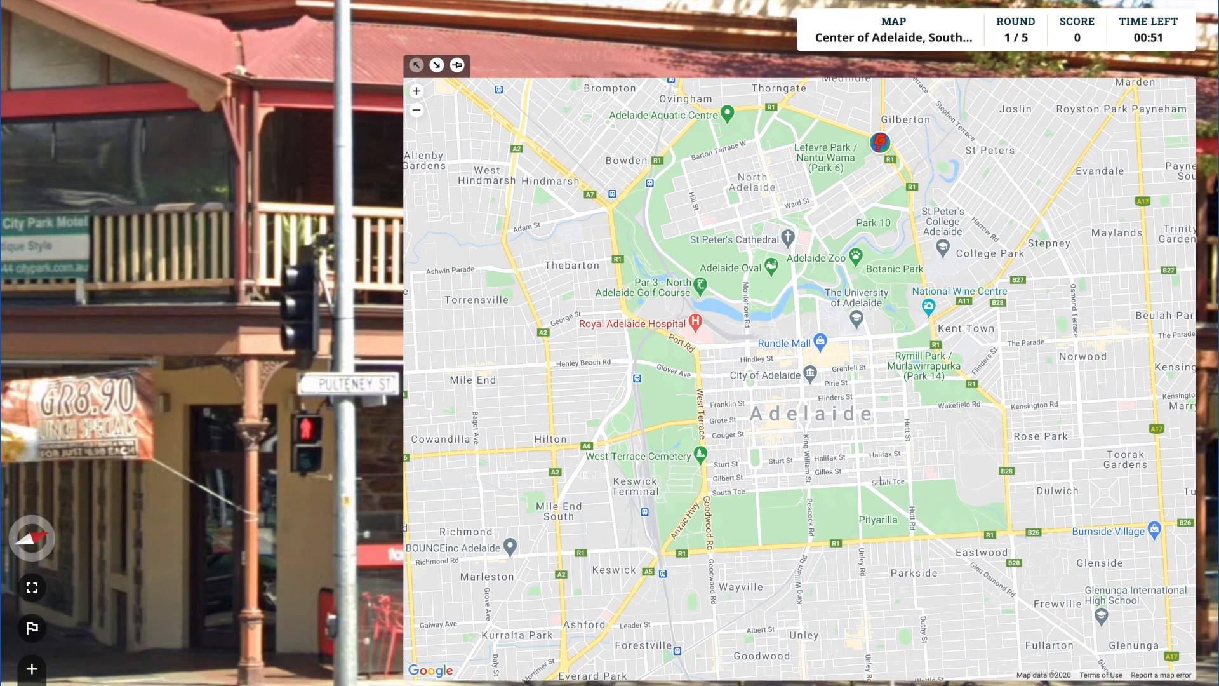
scroll(841, 484, "up", 3)
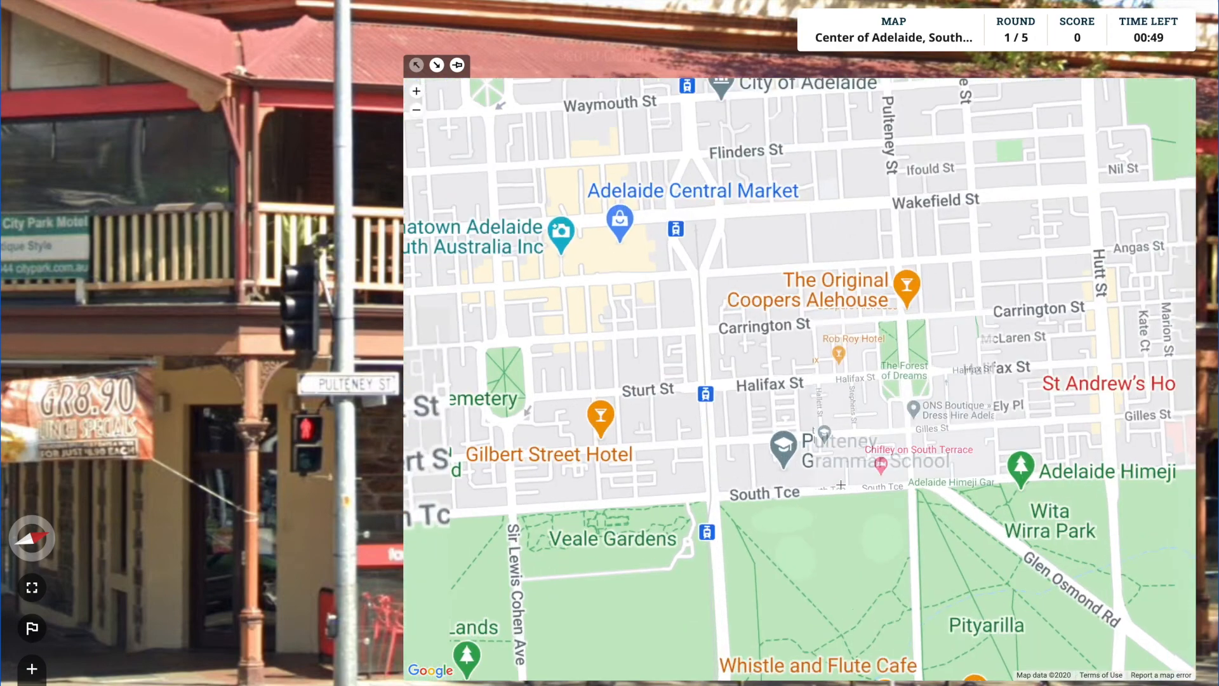
left_click_drag(672, 496, 586, 491)
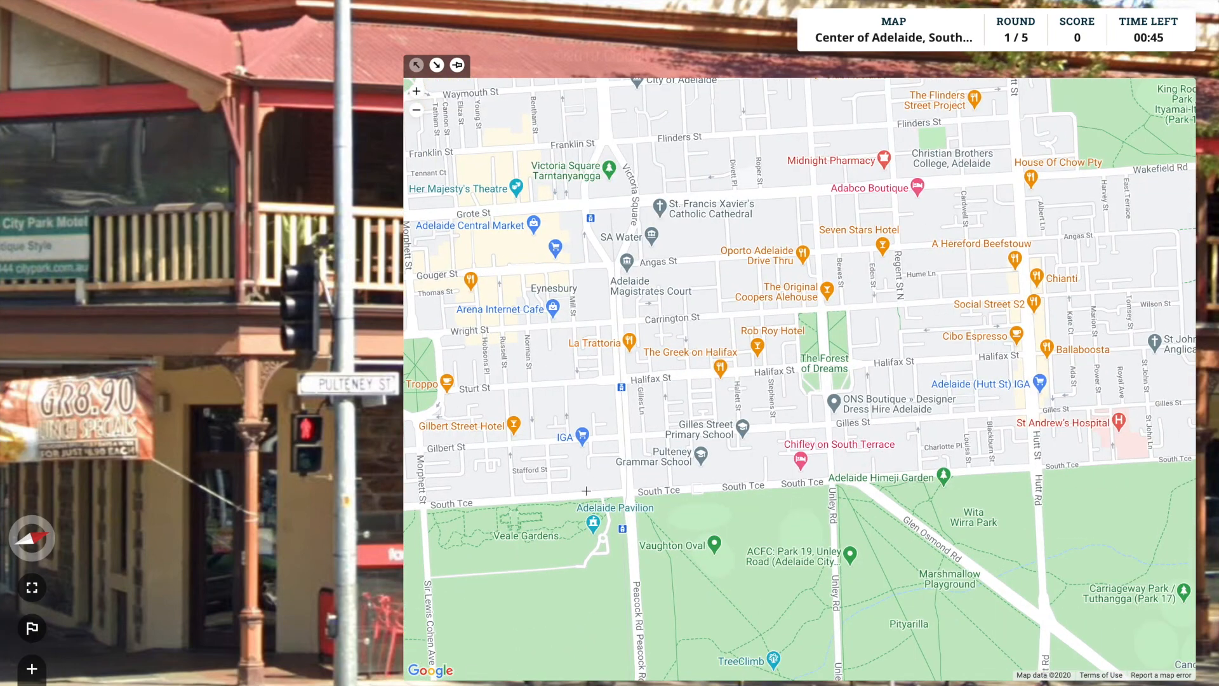
left_click_drag(1027, 399, 870, 406)
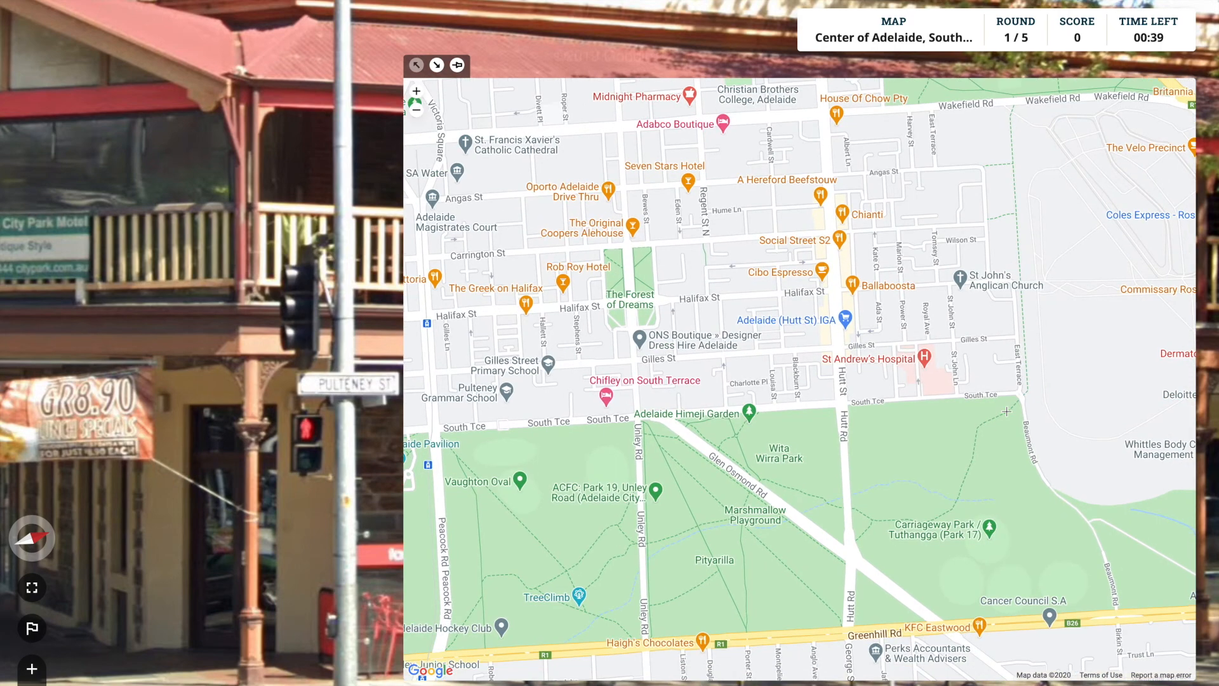
scroll(1014, 395, "up", 2)
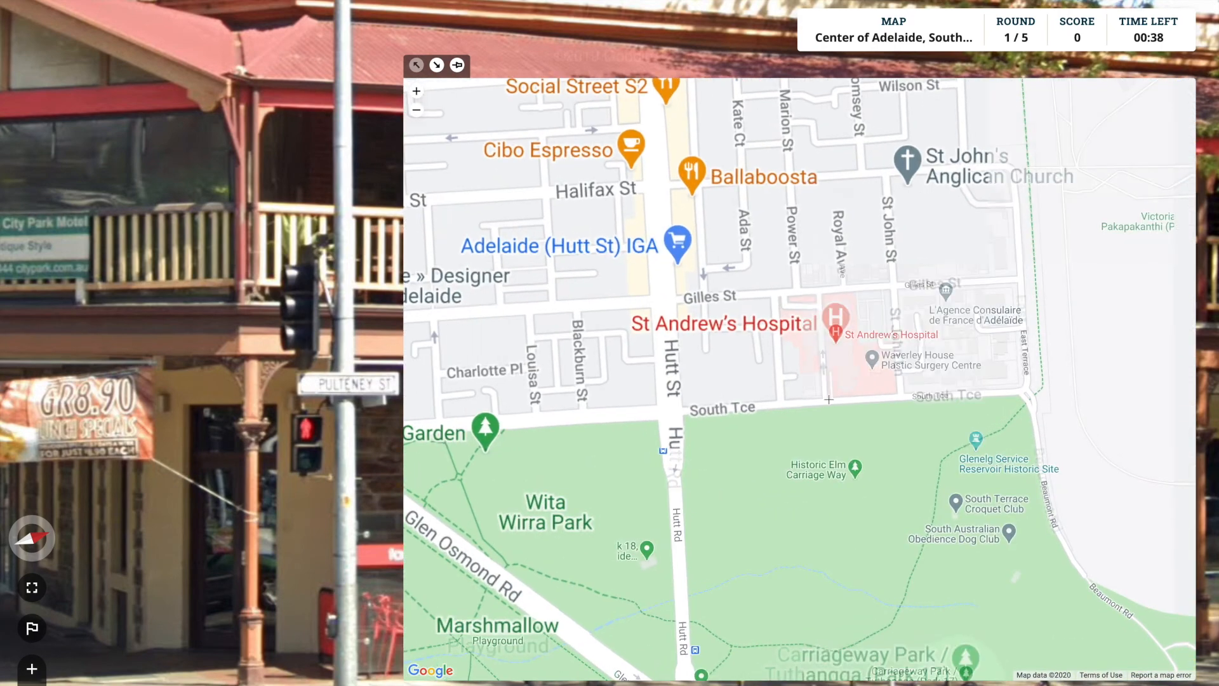
left_click_drag(571, 400, 729, 384)
left_click_drag(494, 407, 647, 402)
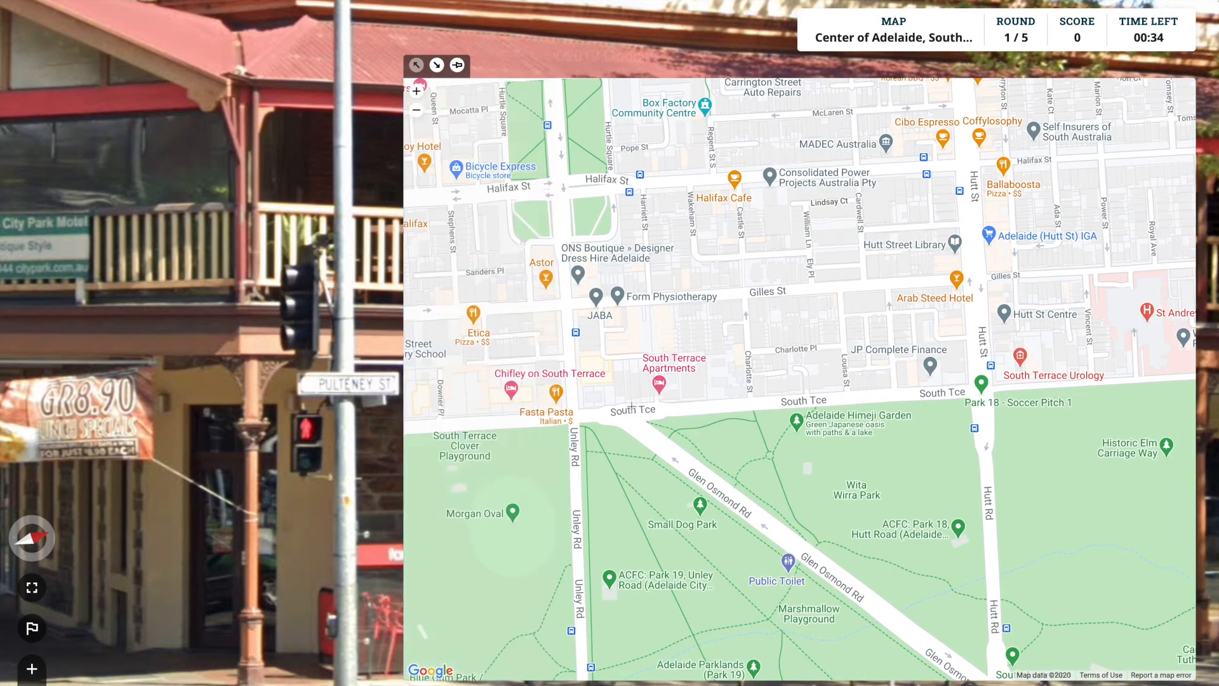
left_click(593, 416)
Step: Trace South Tce westward on the map and move the guess to its intersection with King William St and Peacock Rd
left_click_drag(779, 425, 1135, 410)
left_click_drag(801, 414, 973, 412)
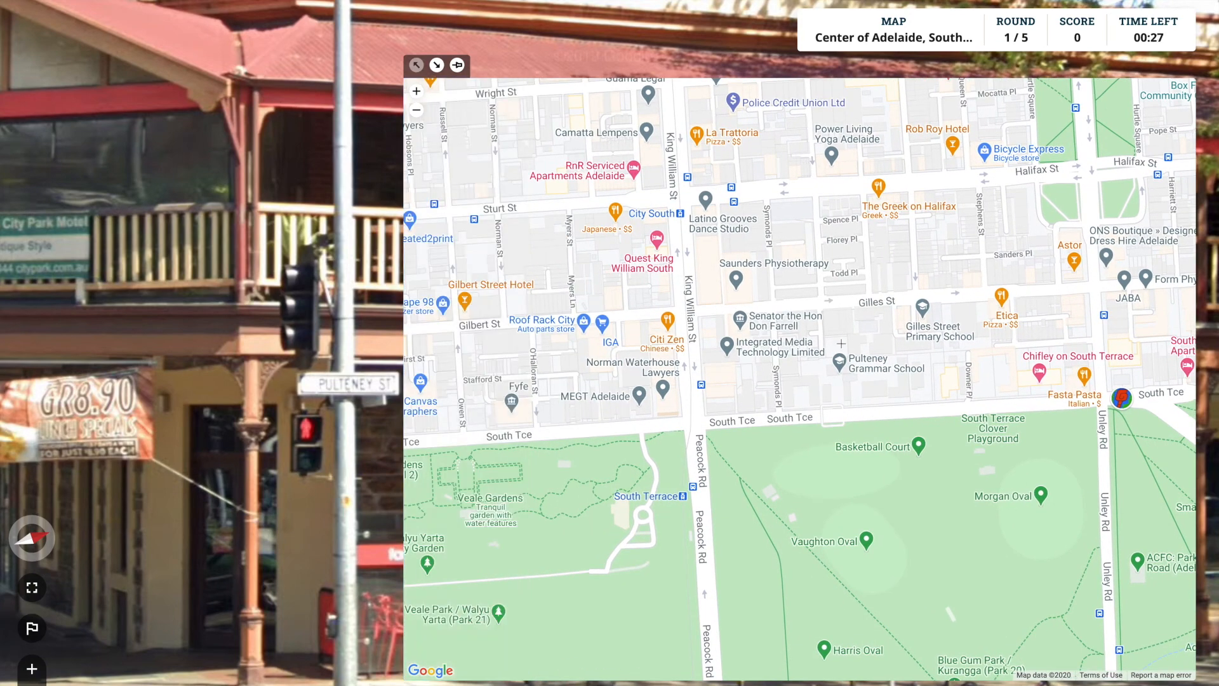
left_click_drag(479, 429, 756, 431)
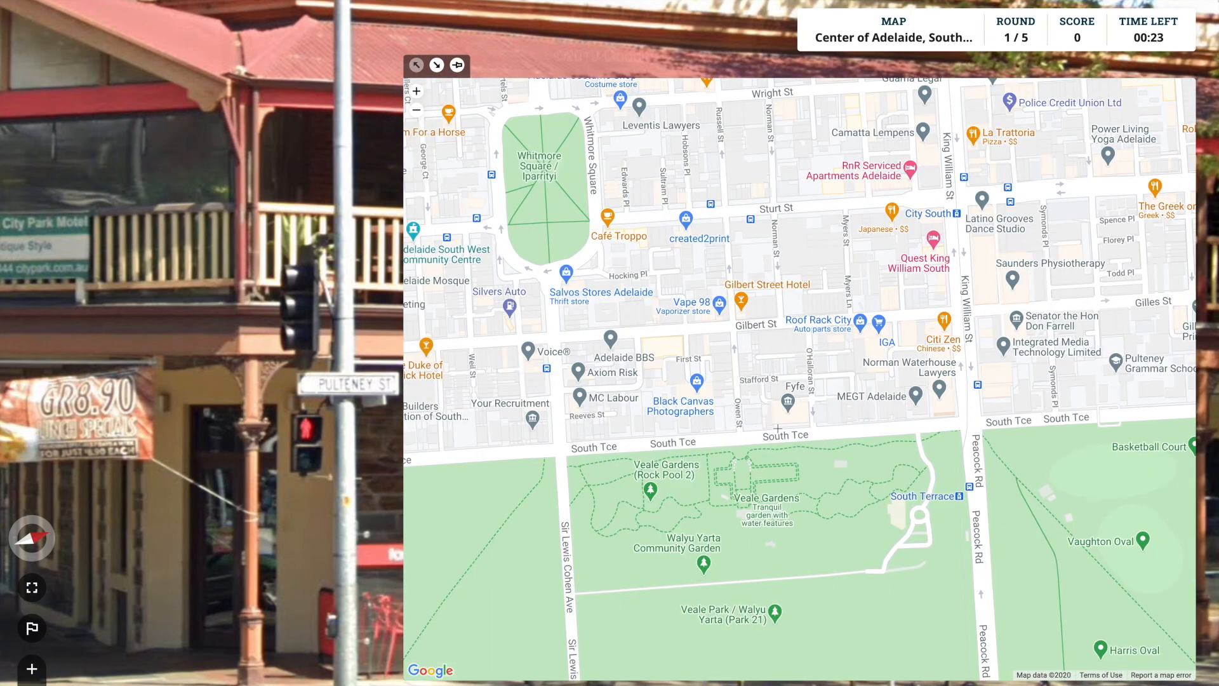
mouse_move(549, 459)
left_mouse_down()
mouse_move(743, 420)
mouse_move(939, 409)
mouse_move(543, 435)
left_mouse_up()
left_click_drag(814, 392, 603, 397)
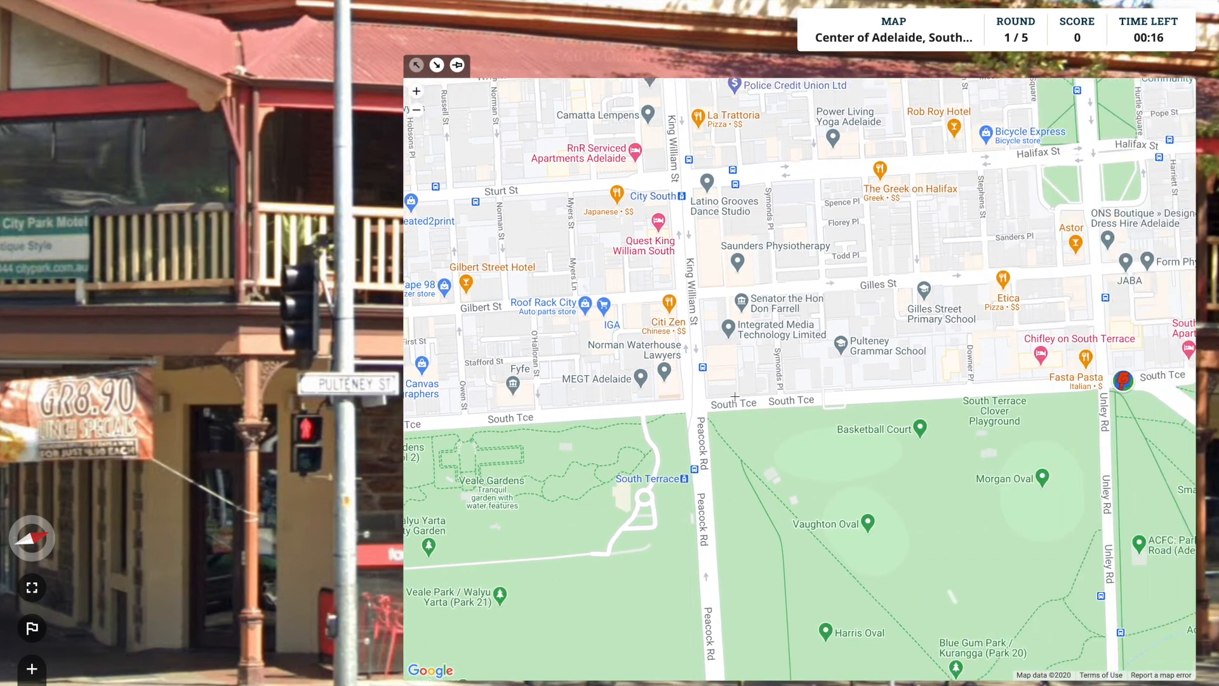
scroll(851, 381, "down", 1)
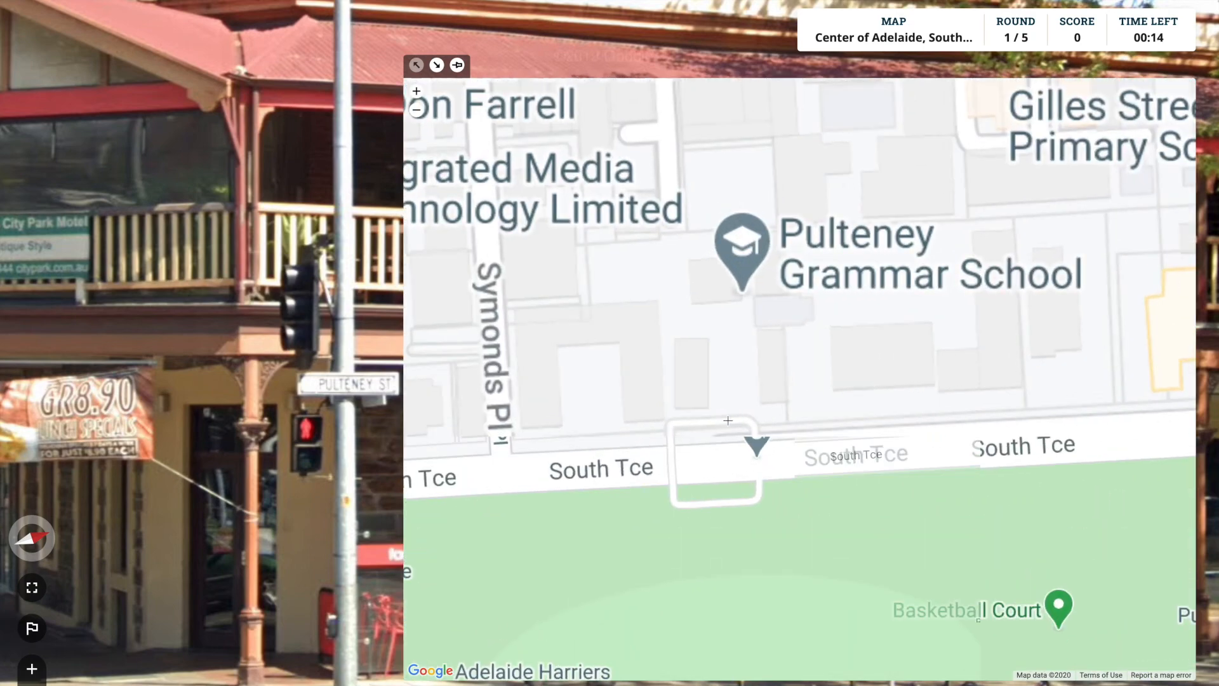
scroll(661, 426, "down", 2)
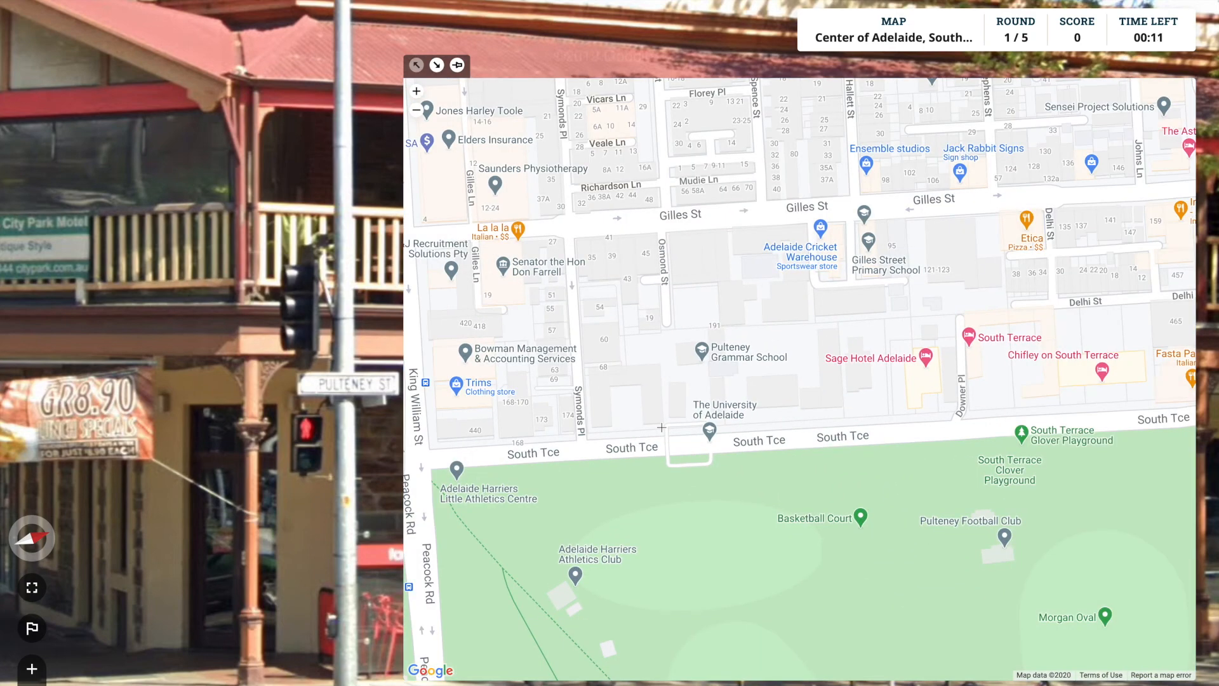
left_click_drag(763, 452, 1004, 450)
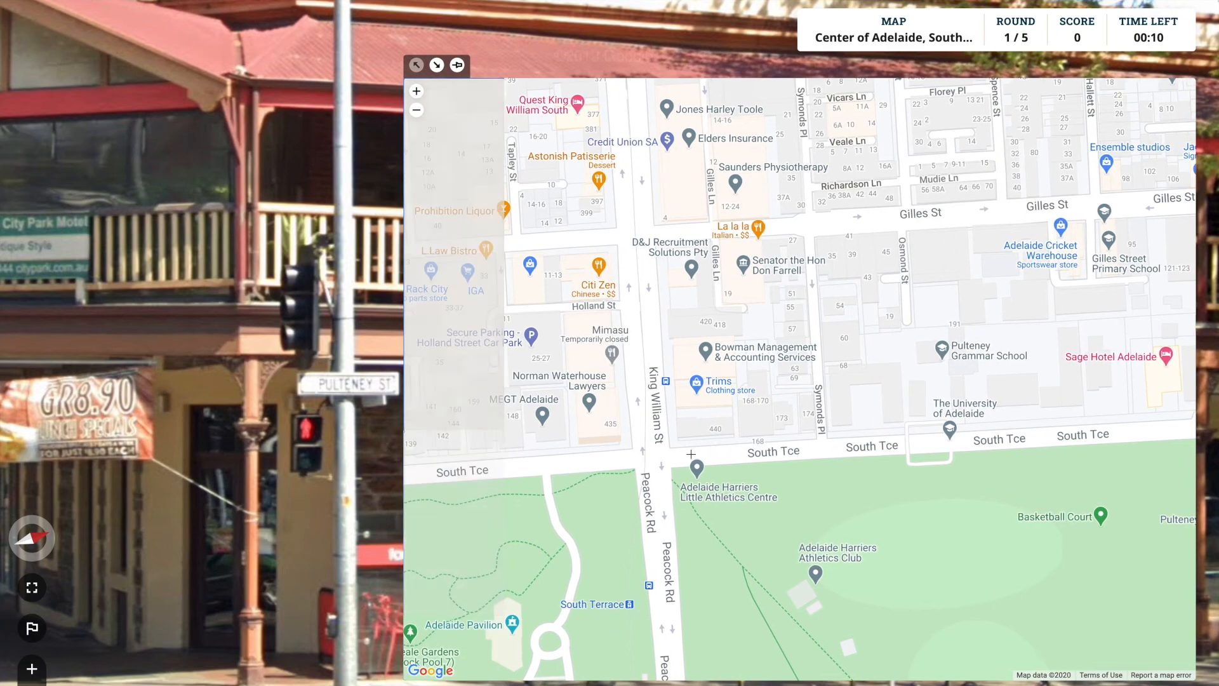
scroll(914, 404, "down", 3)
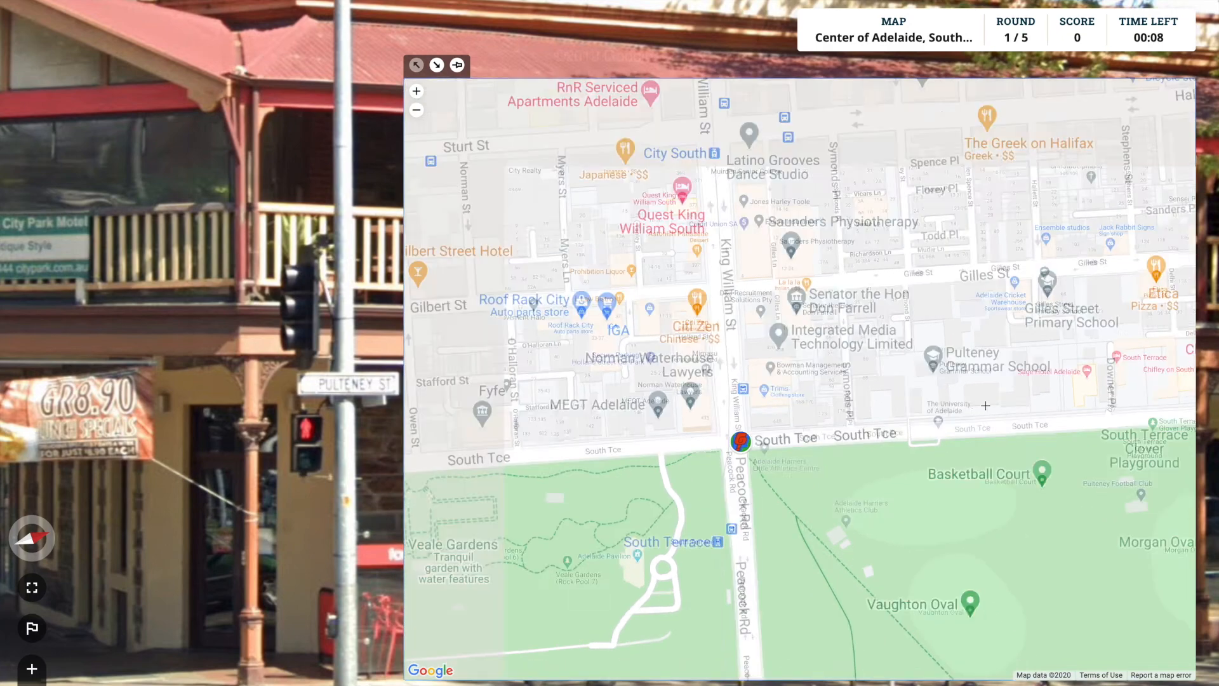
Step: Scan the streets and park lands along South Tce on the map until round 1 ends, and start round 2
left_click_drag(913, 405, 536, 378)
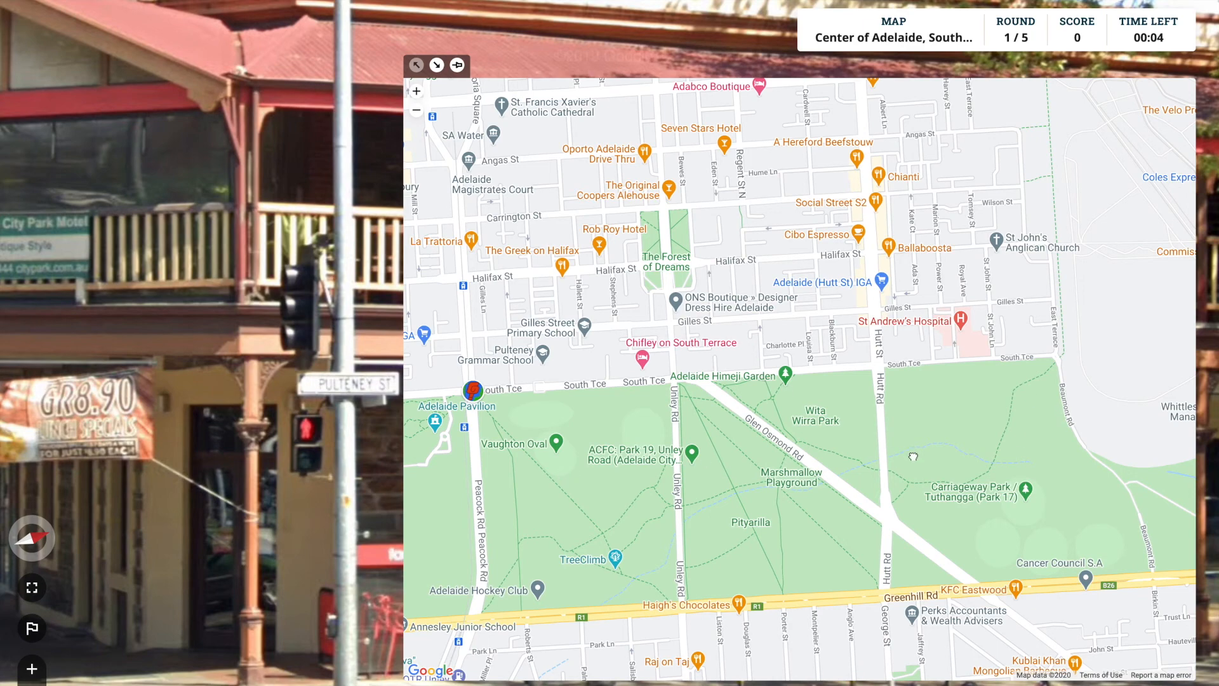
left_click_drag(895, 459, 1143, 444)
left_click_drag(758, 474, 1034, 458)
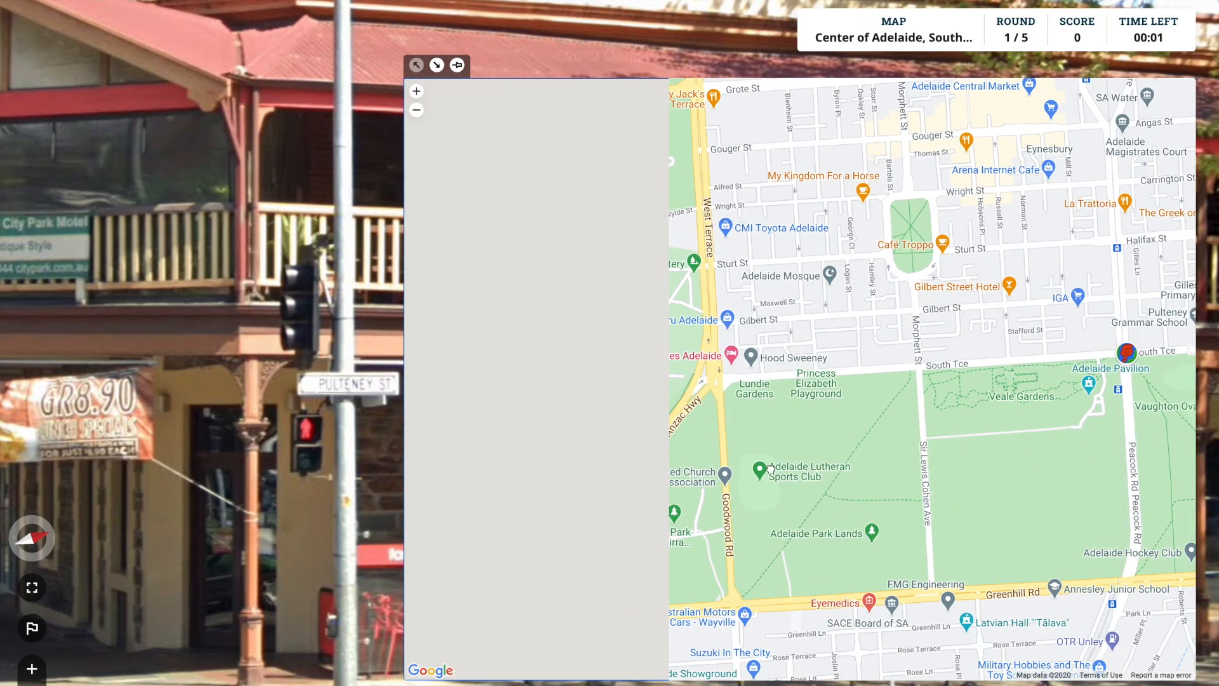
left_click_drag(1067, 405, 765, 481)
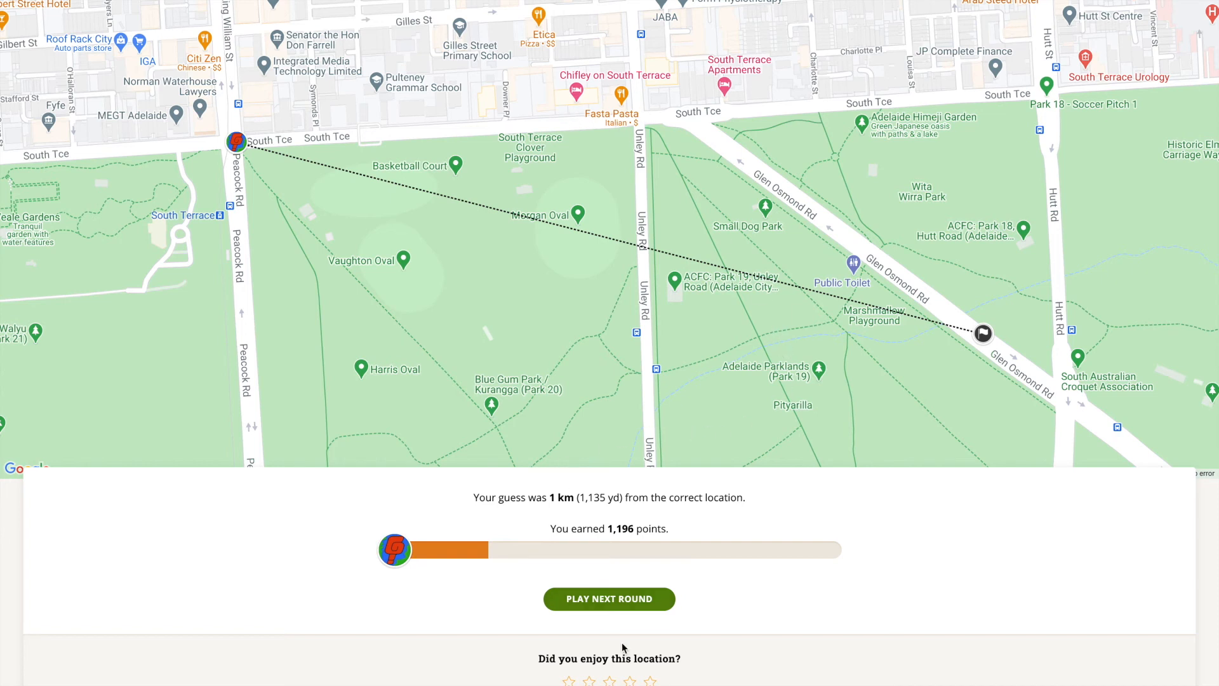
left_click(597, 600)
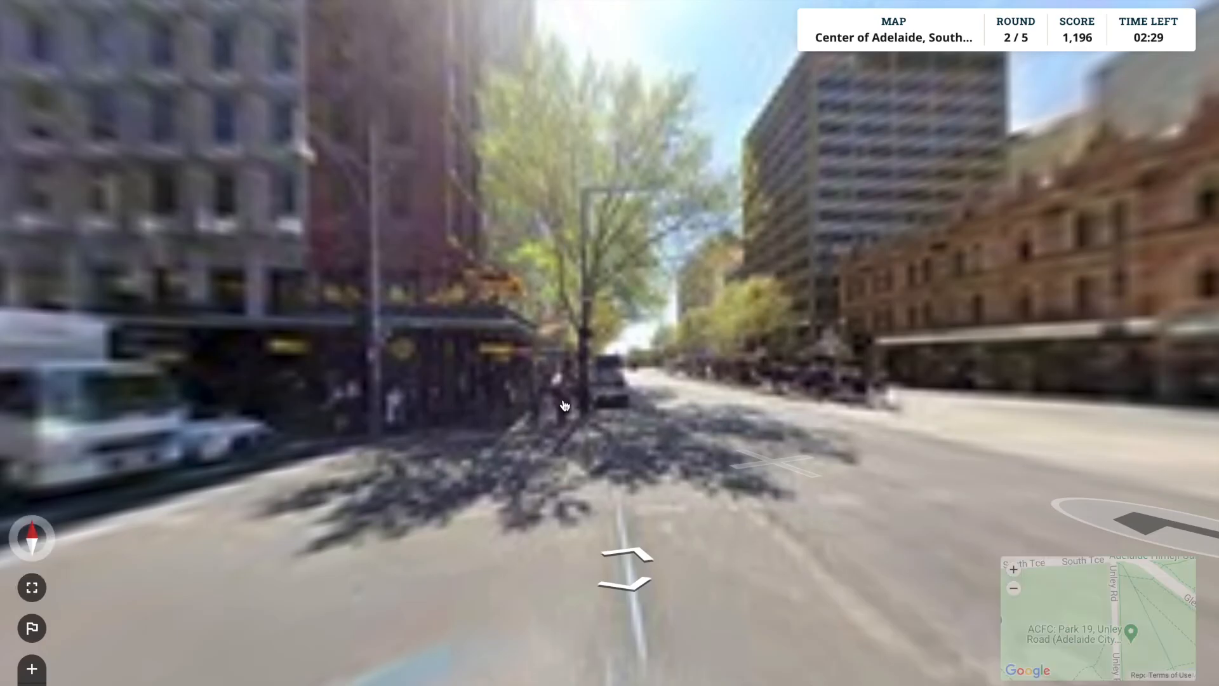
Step: Examine the Haigh's Chocolates corner up close for shop and street name signs
left_click_drag(964, 324, 428, 372)
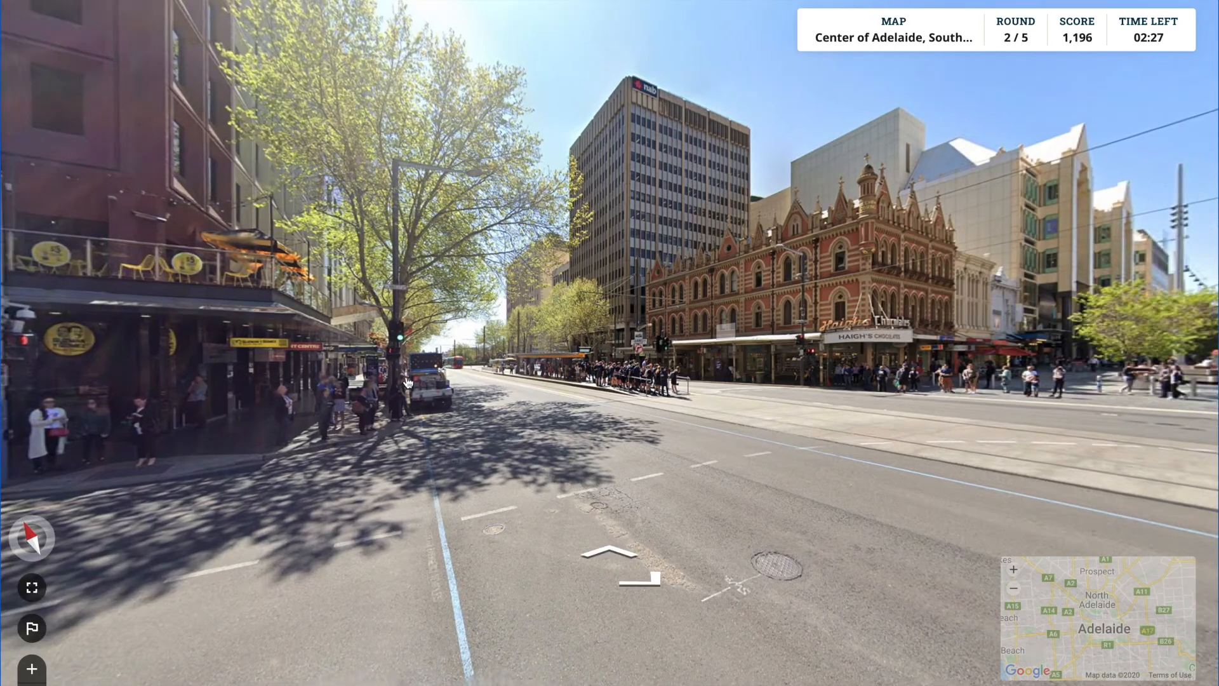
scroll(570, 406, "up", 5)
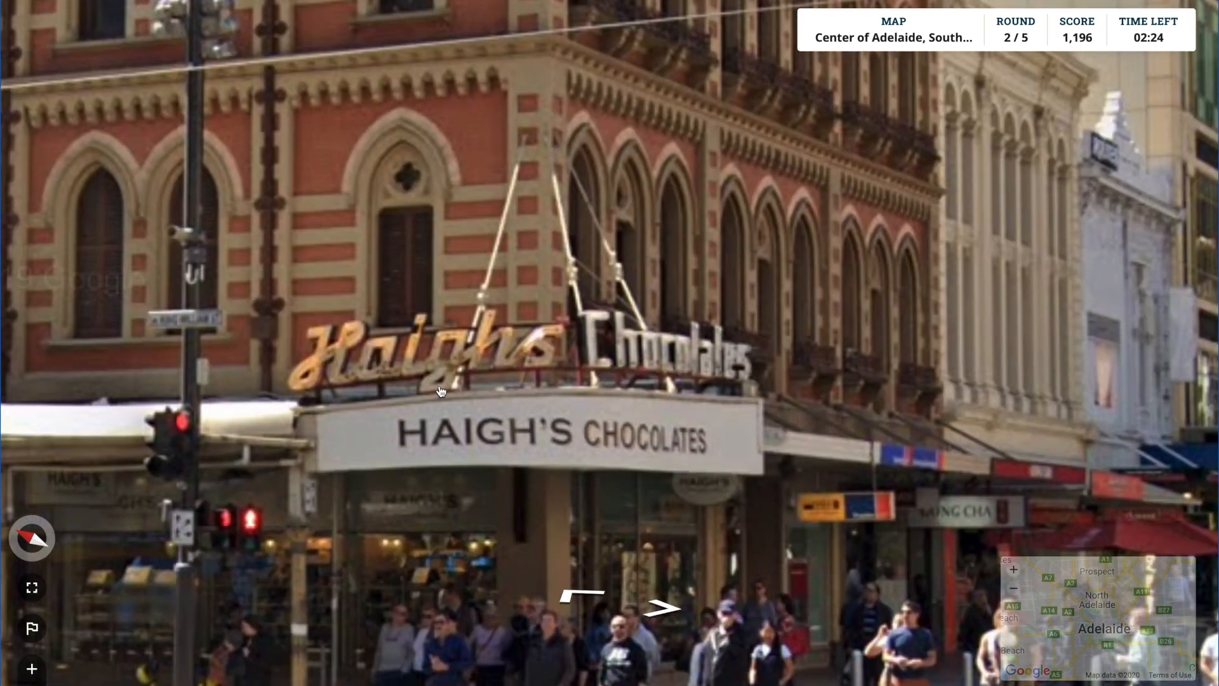
scroll(442, 400, "down", 5)
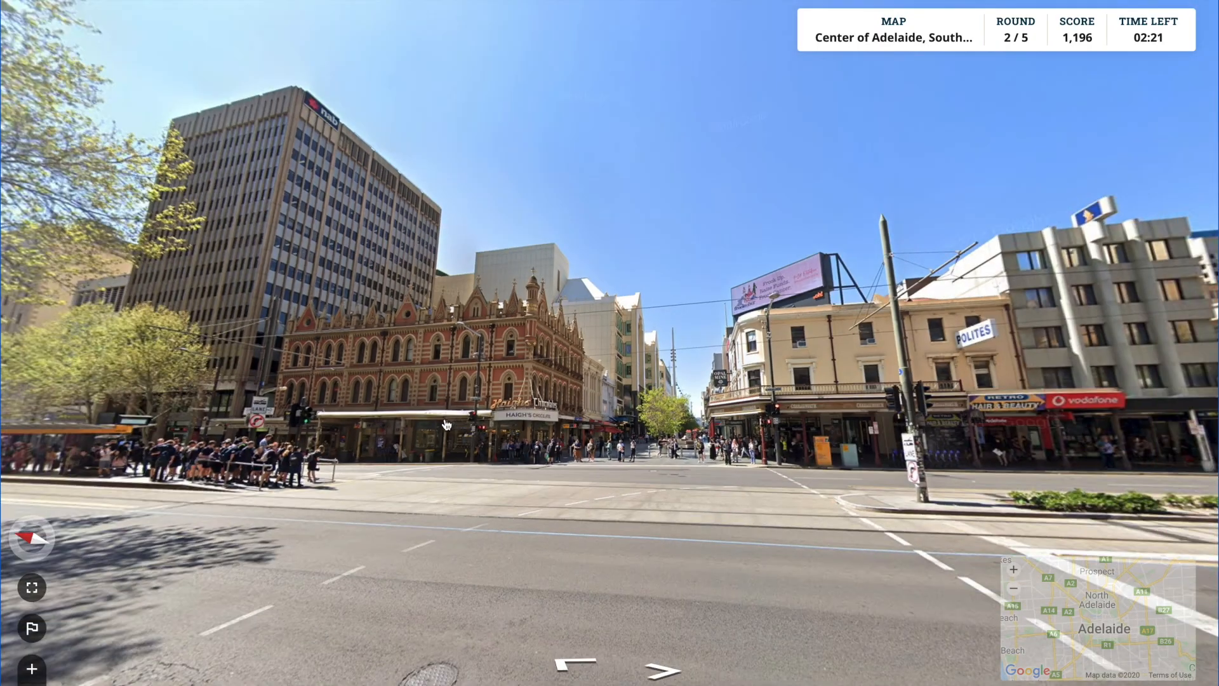
scroll(482, 421, "down", 1)
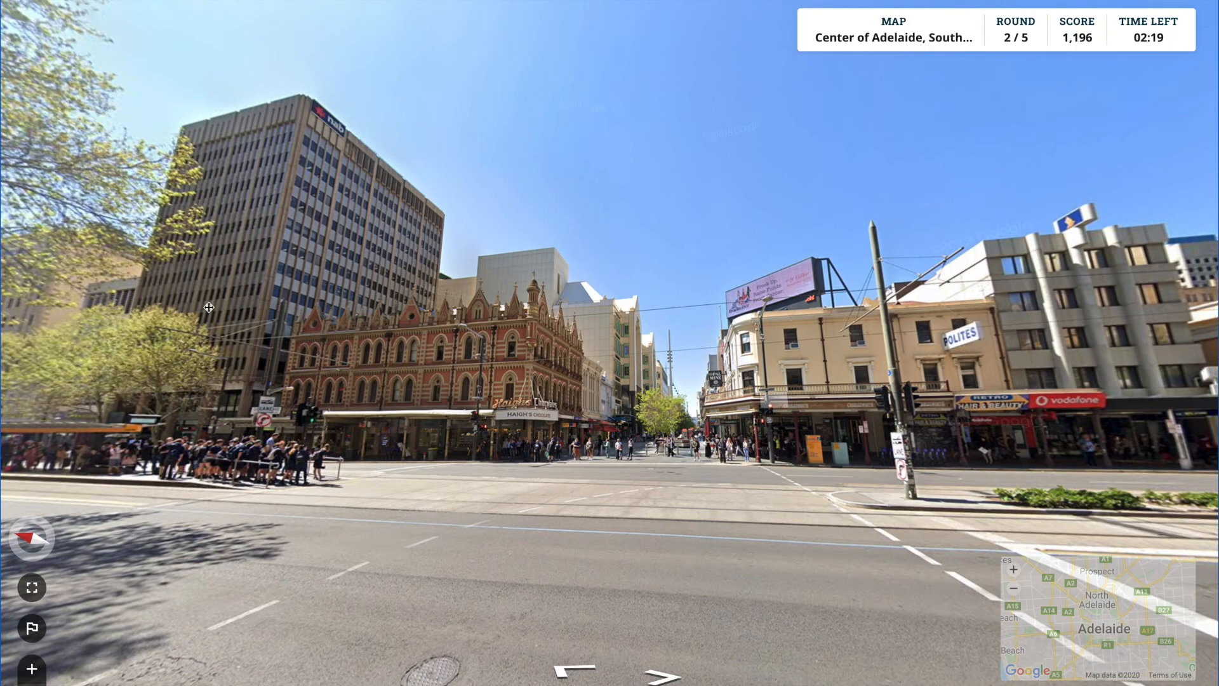
Step: Look around the intersection at the hotel corner, its banners and the cross street for location clues
left_click_drag(780, 405, 370, 330)
left_click(370, 330)
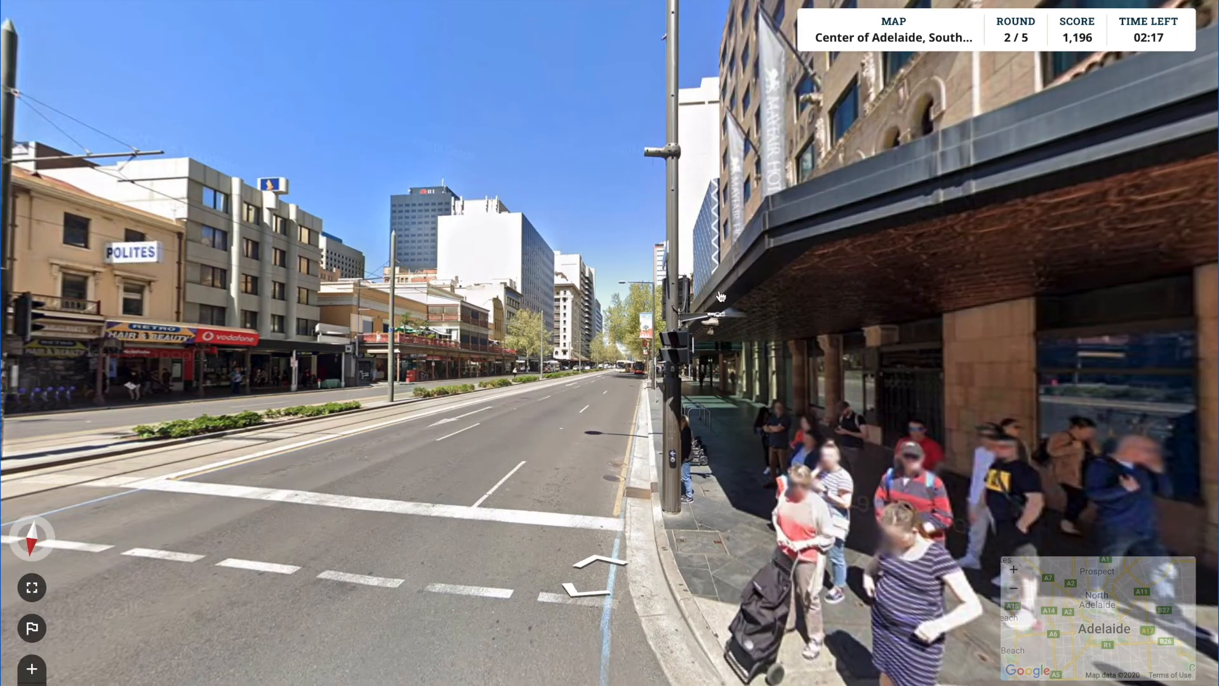
left_click(249, 296)
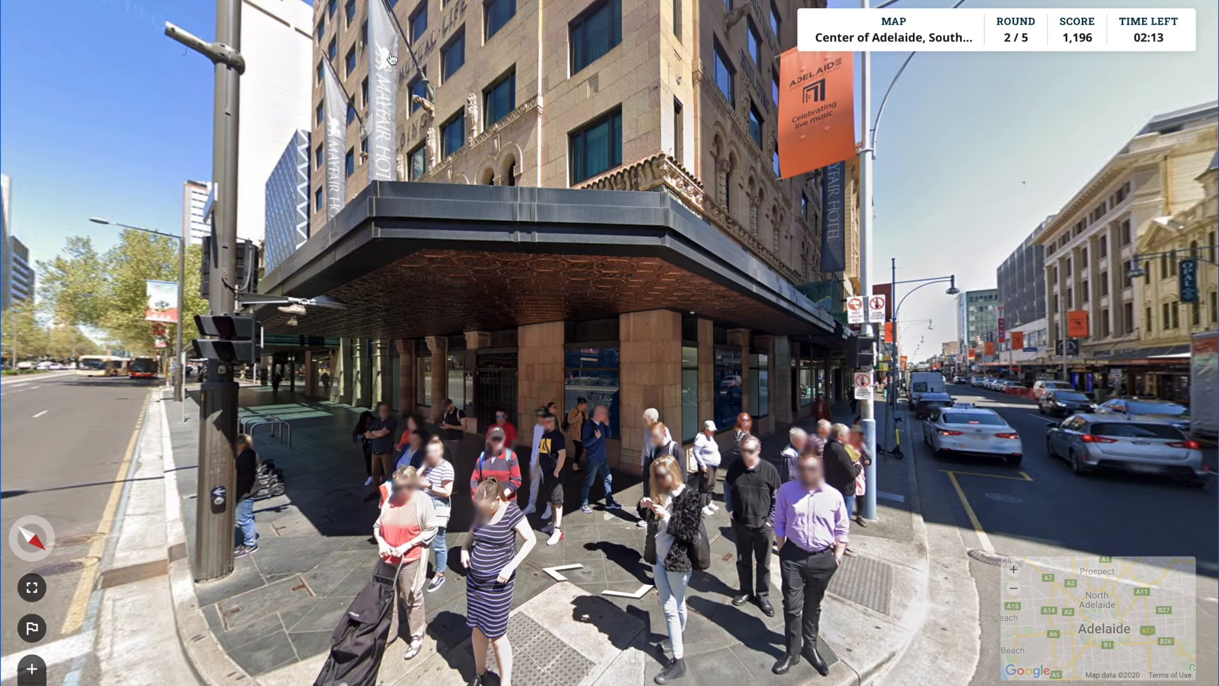
left_click_drag(669, 213, 193, 207)
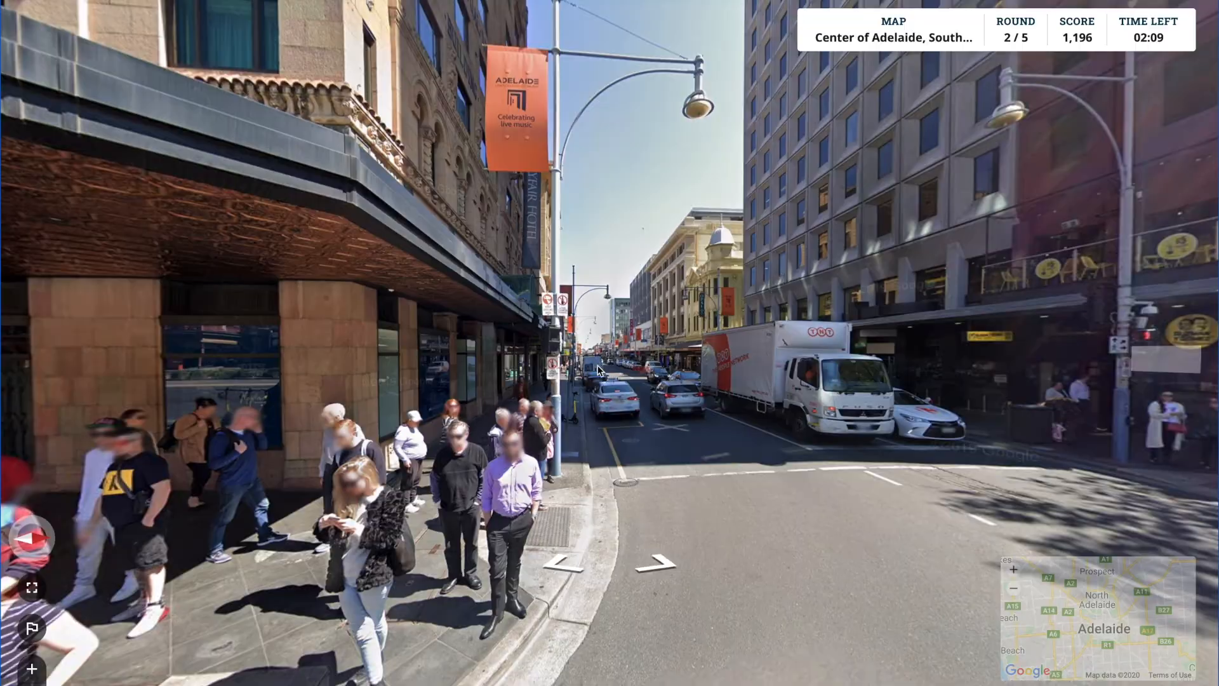
left_click_drag(1174, 365, 737, 356)
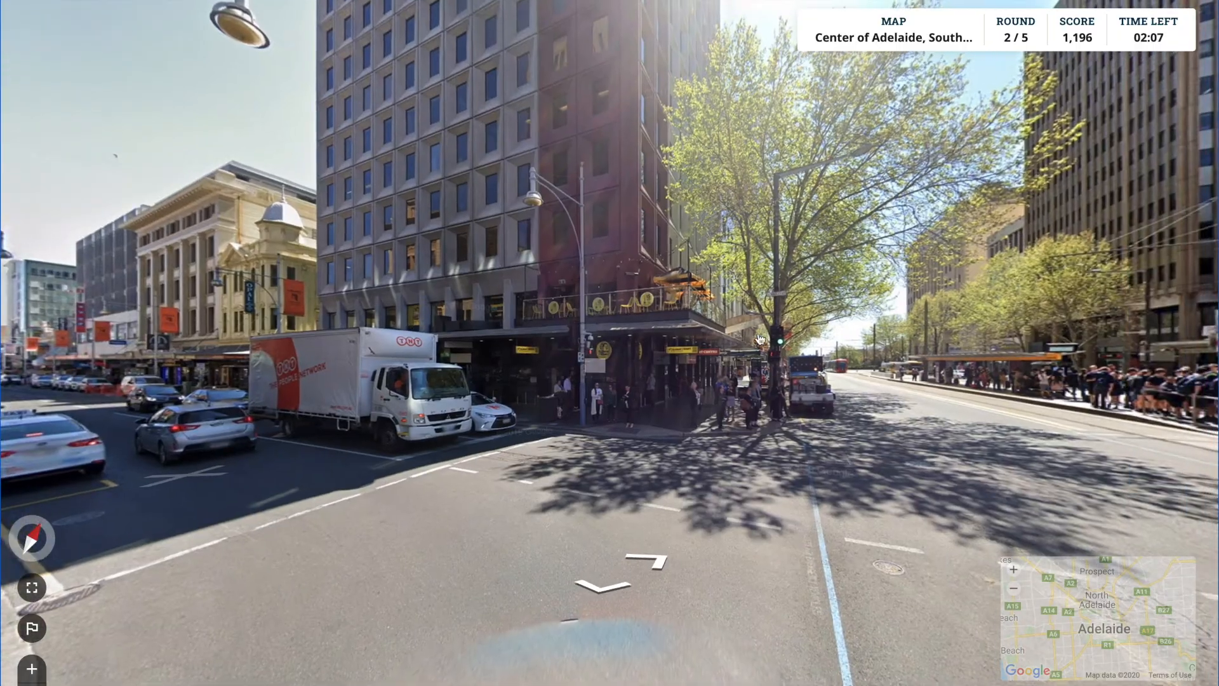
Step: Move across the intersection and examine the shop signs beneath the dark red corner building up close
left_click(737, 356)
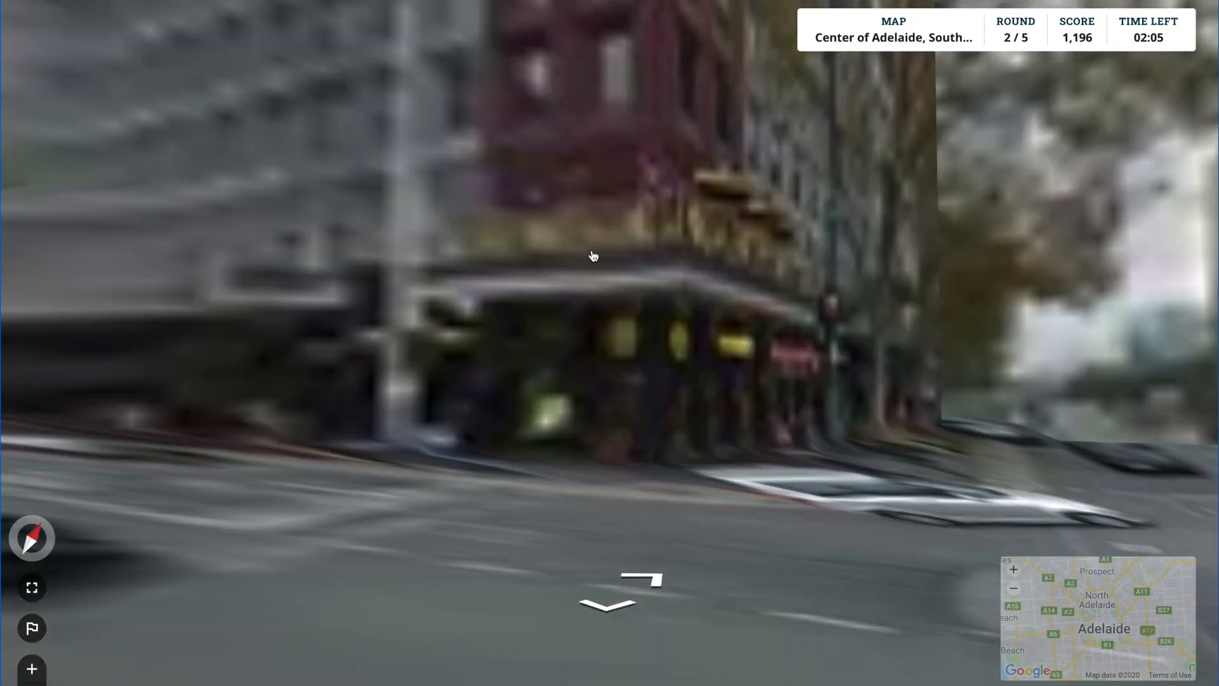
left_click(590, 256)
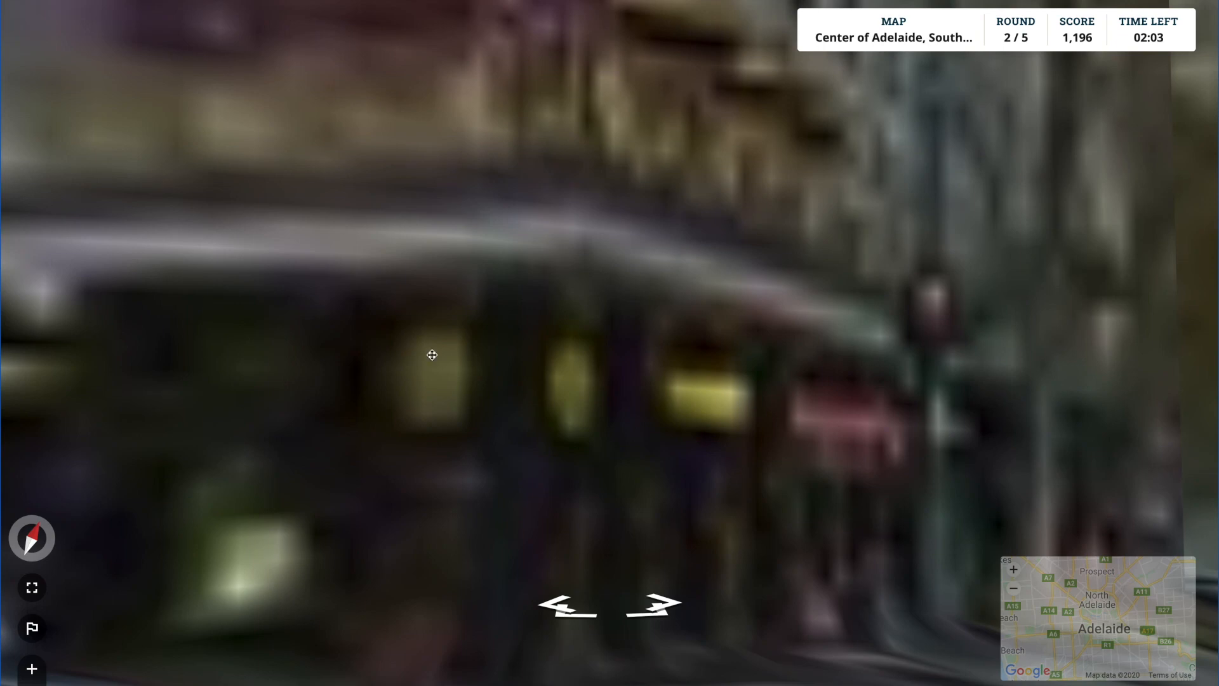
left_click_drag(431, 355, 92, 477)
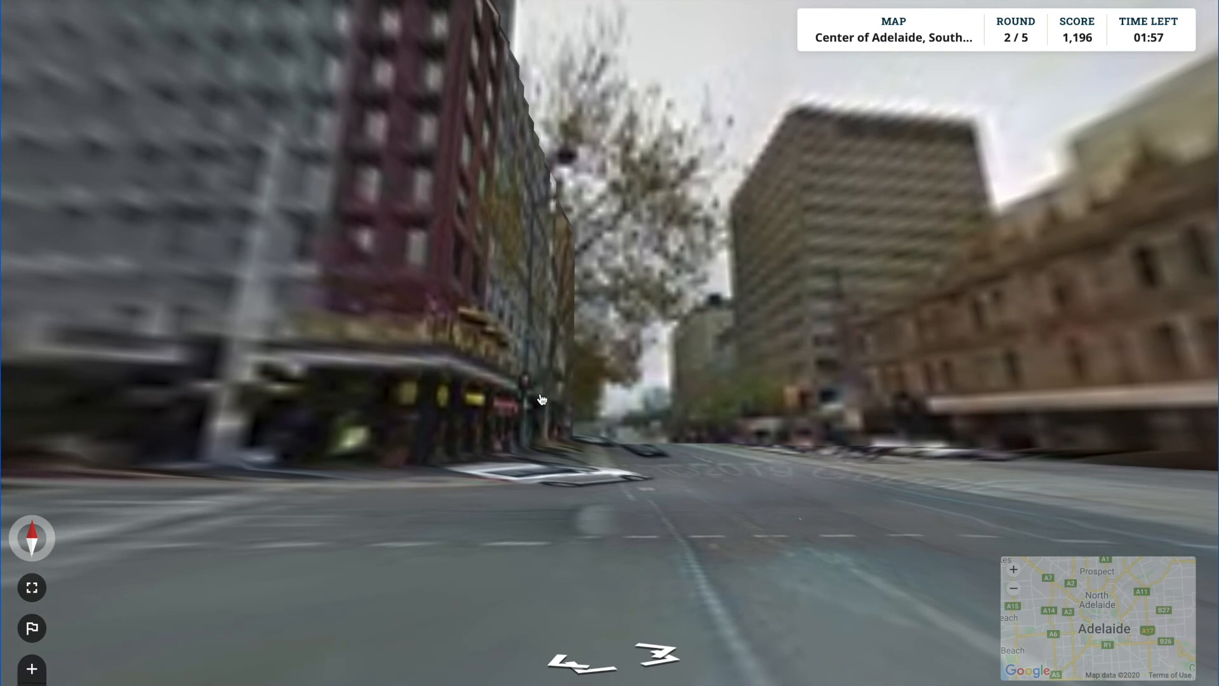
left_click(668, 363)
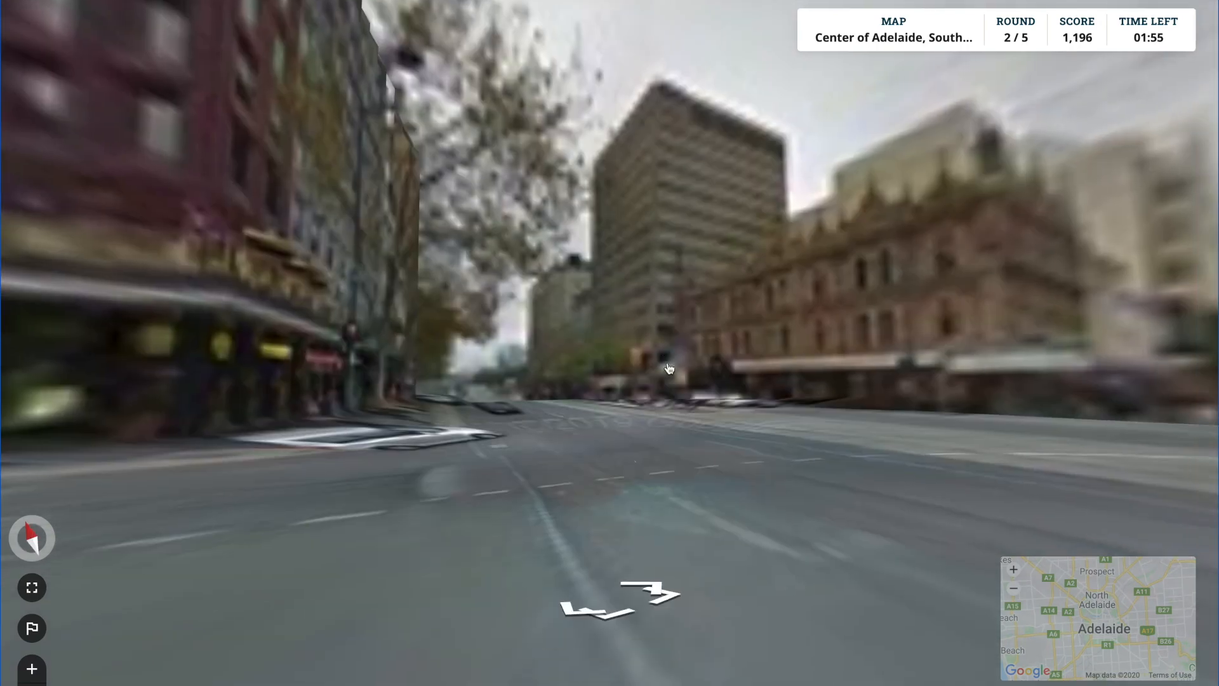
Step: Search central Adelaide on the guess map along King William St, North Terrace and Hindmarsh Square for the round 2 intersection
mouse_move(1105, 600)
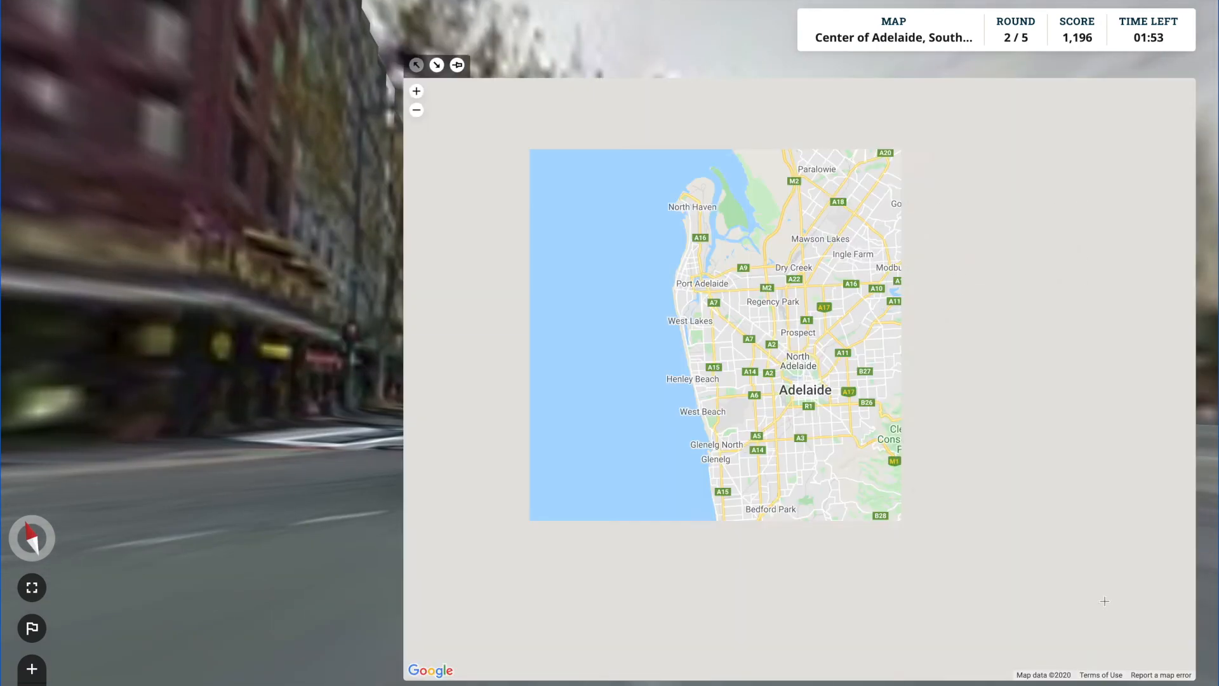
scroll(803, 378, "up", 4)
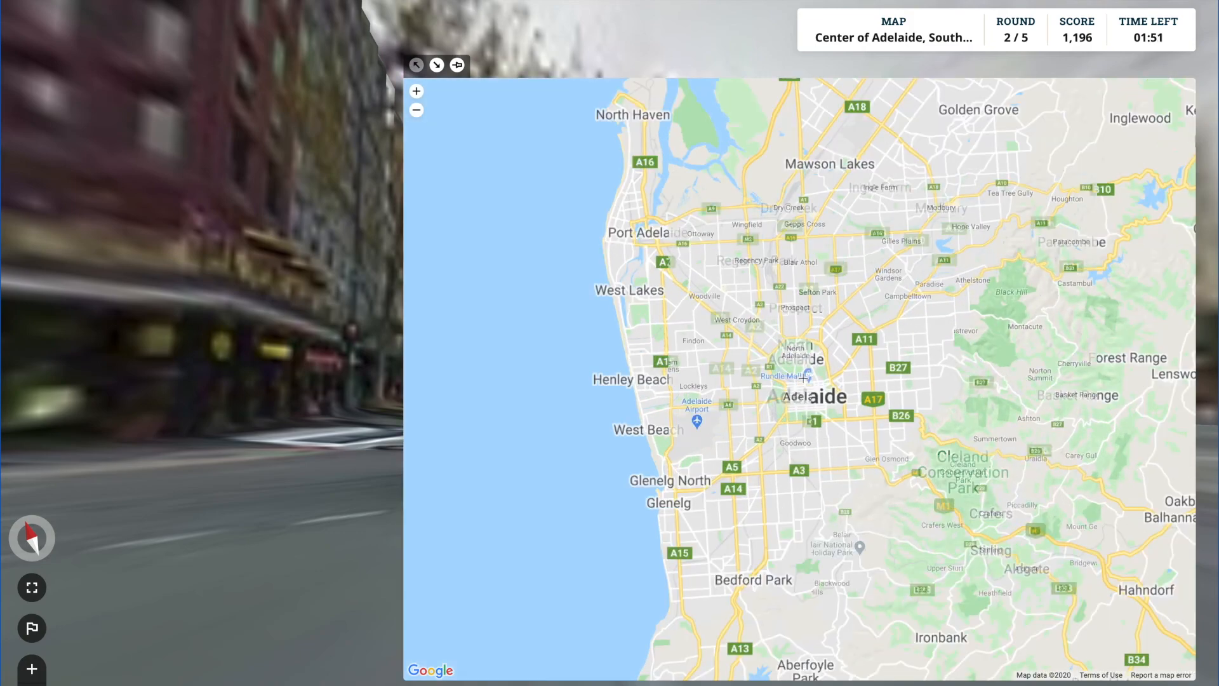
scroll(810, 397, "up", 2)
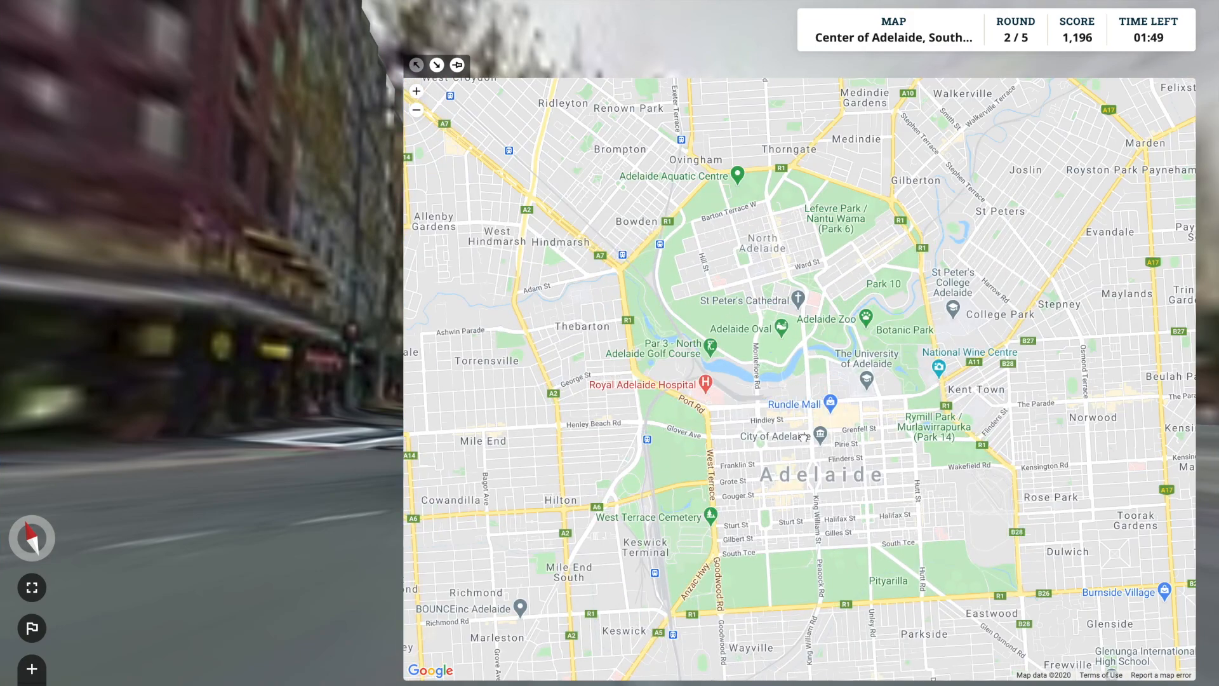
scroll(814, 404, "up", 4)
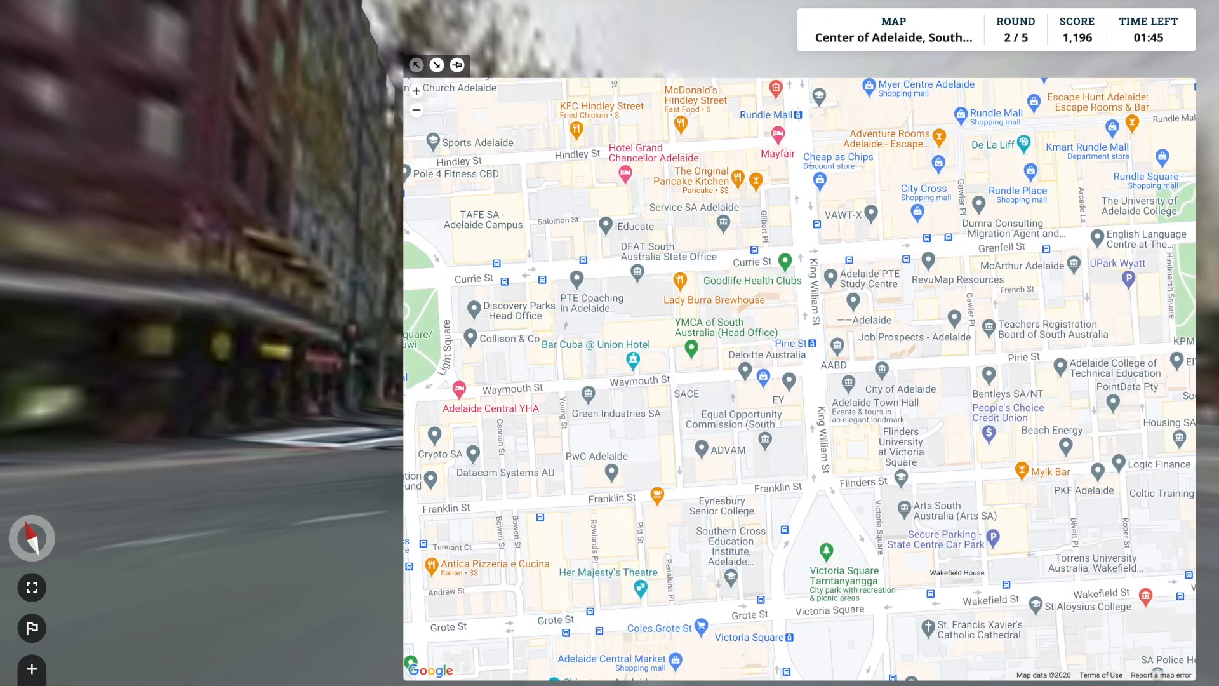
left_click_drag(811, 165, 839, 237)
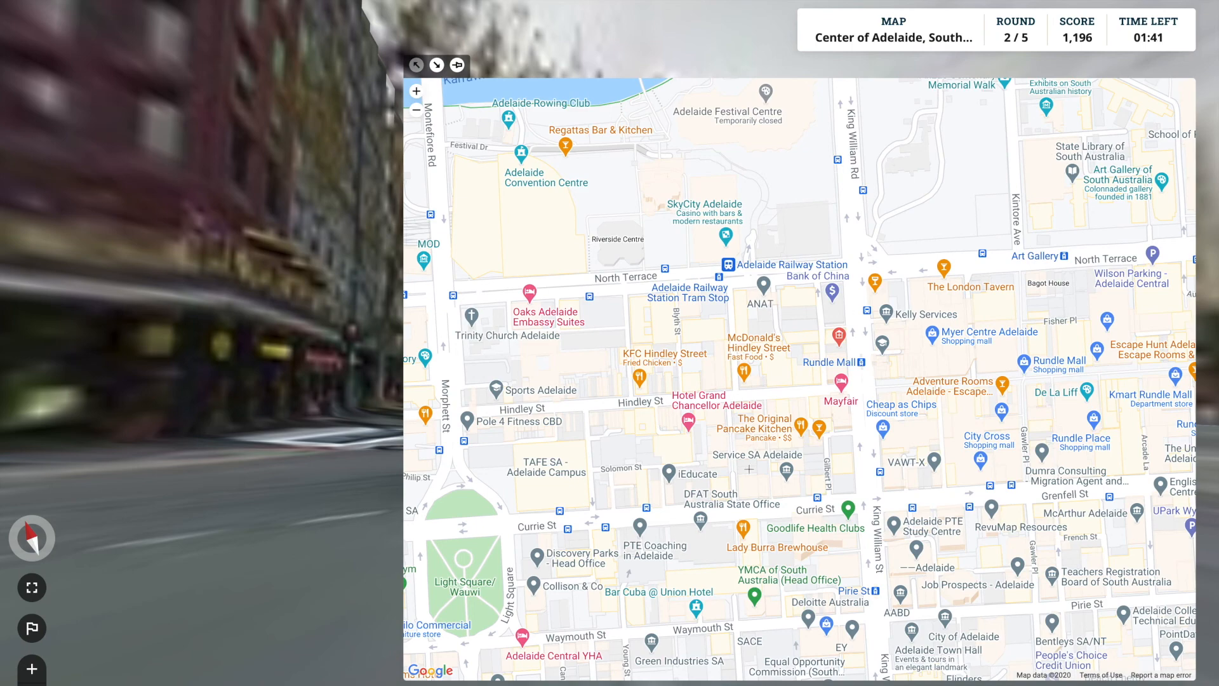
left_click_drag(818, 309, 990, 181)
left_click_drag(798, 291, 572, 267)
left_click_drag(993, 277, 686, 448)
left_click(725, 163)
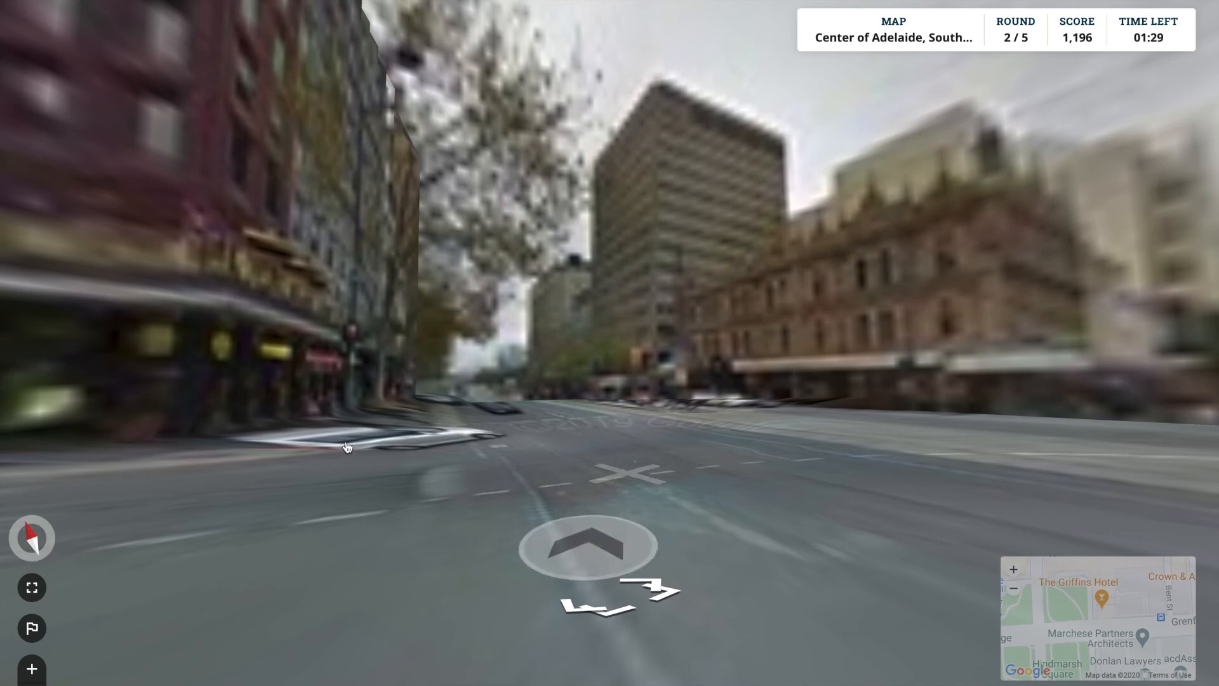
Step: Read the street name sign up close at the next corner and place the guess at Hindley St and King William St
left_click(501, 468)
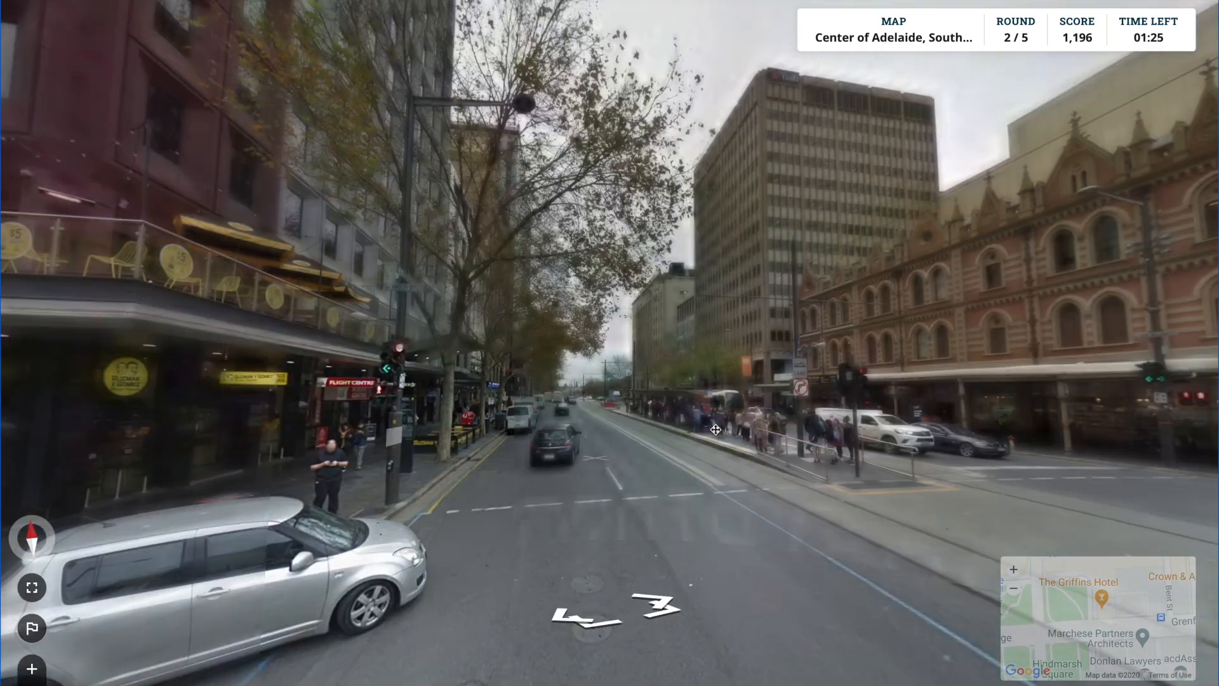
scroll(398, 296, "up", 5)
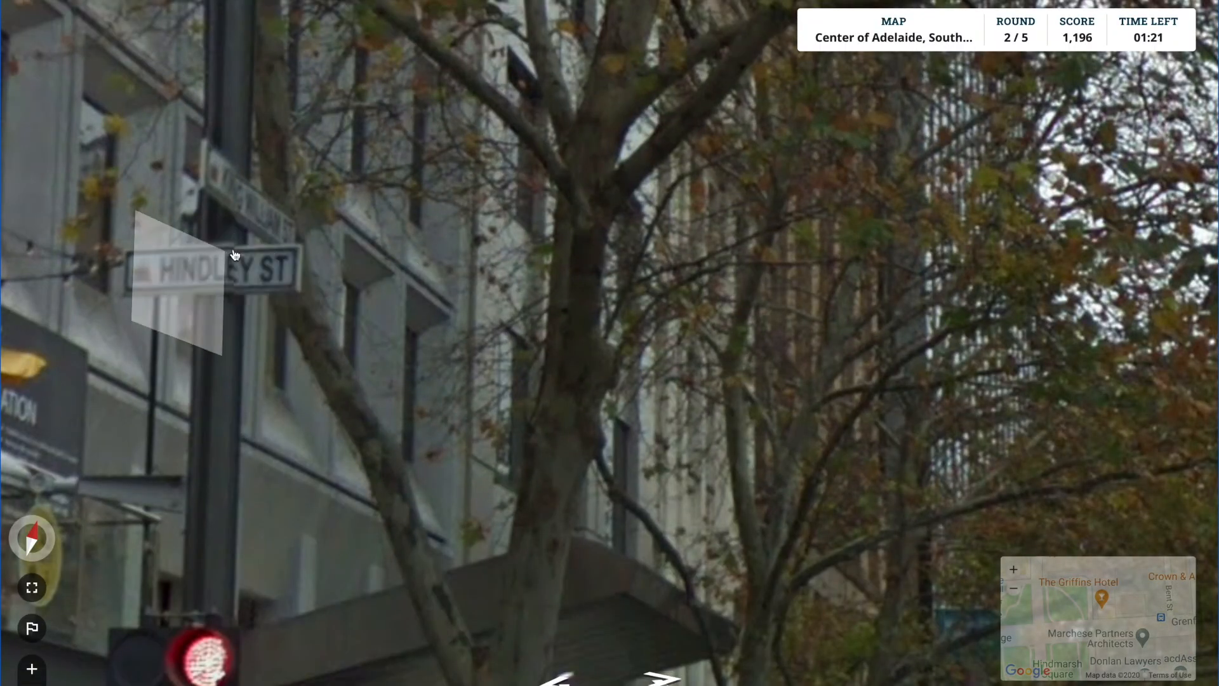
mouse_move(1056, 613)
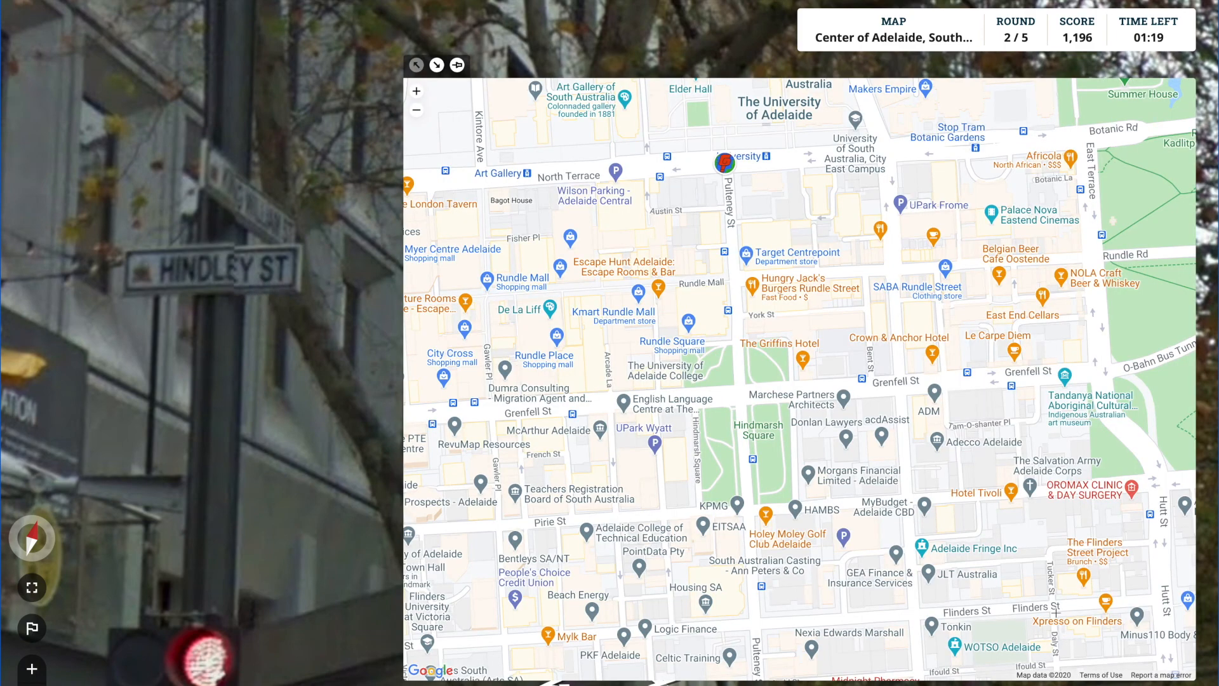
left_click_drag(737, 261, 967, 460)
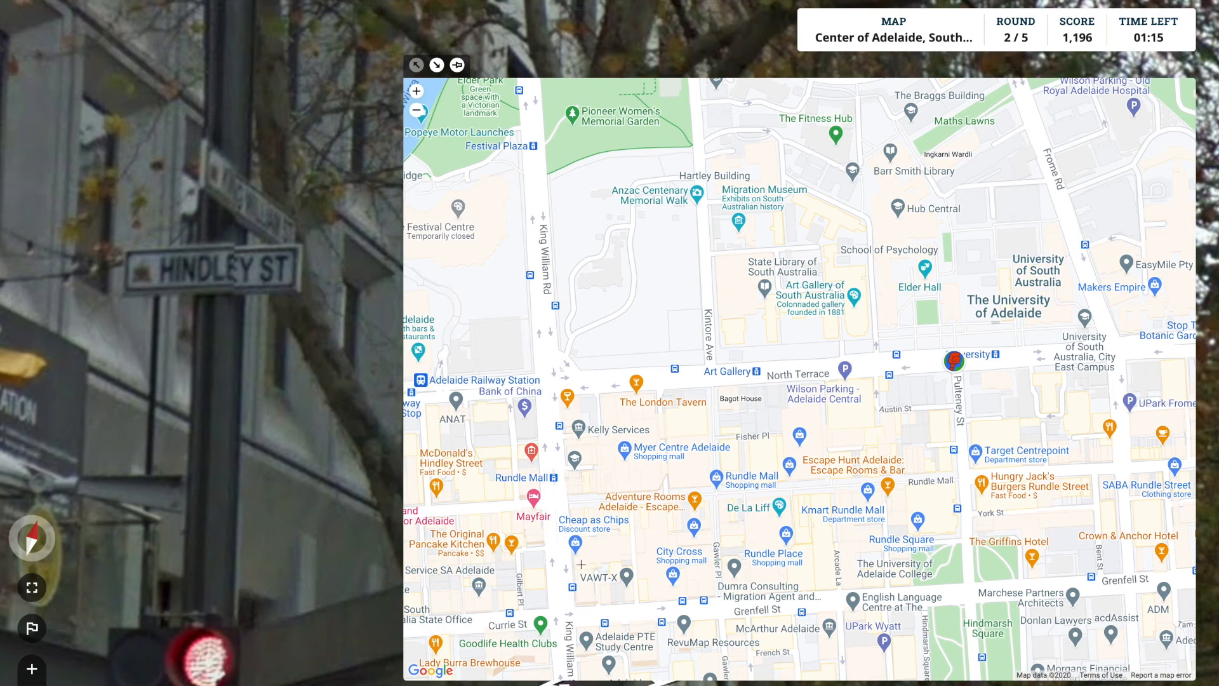
left_click_drag(585, 527, 744, 419)
left_click(719, 376)
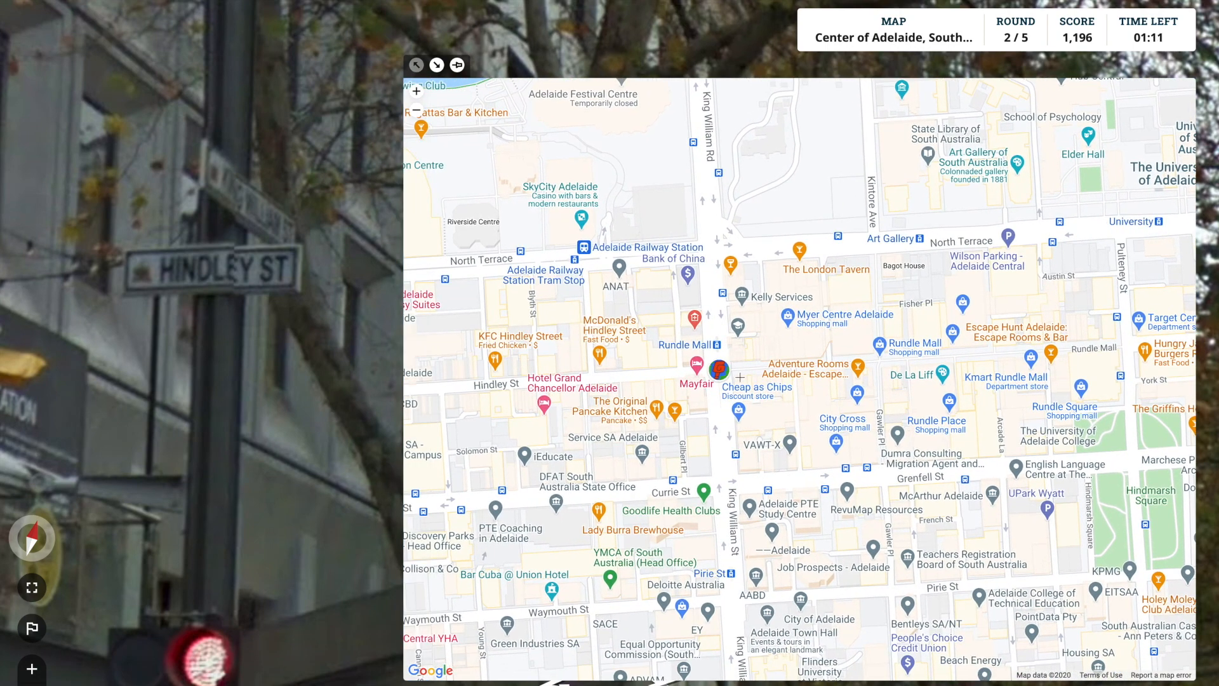
Step: Move the guess marker onto the eastern King William St carriageway at the Hindley St and Rundle Mall junction
scroll(733, 374, "up", 5)
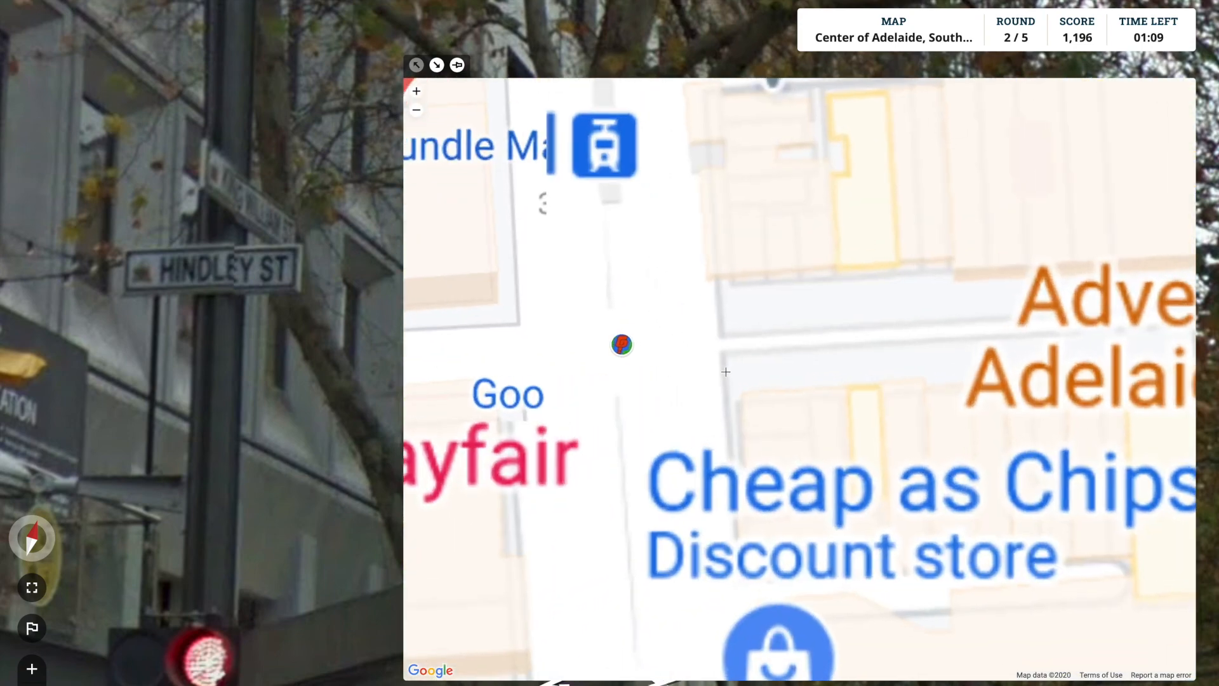
left_click_drag(690, 372, 790, 338)
left_click(801, 338)
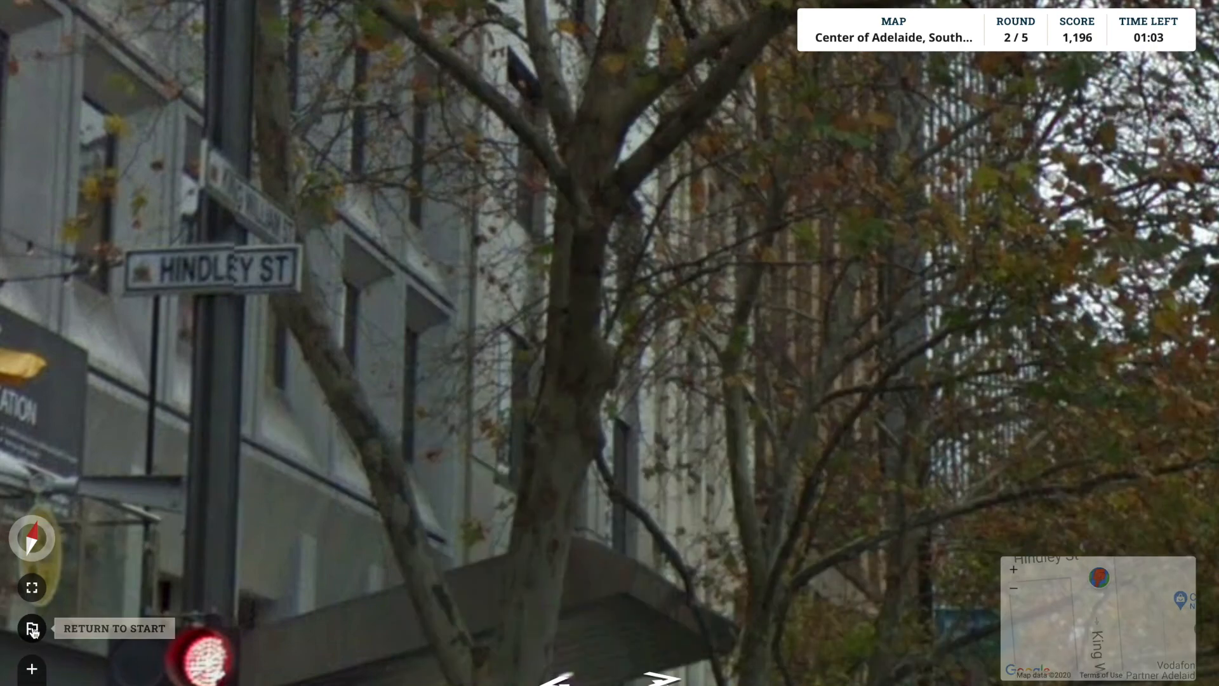
Step: Return to the round's starting point and look around the hotel corner to judge the exact spot in the intersection
left_click(34, 628)
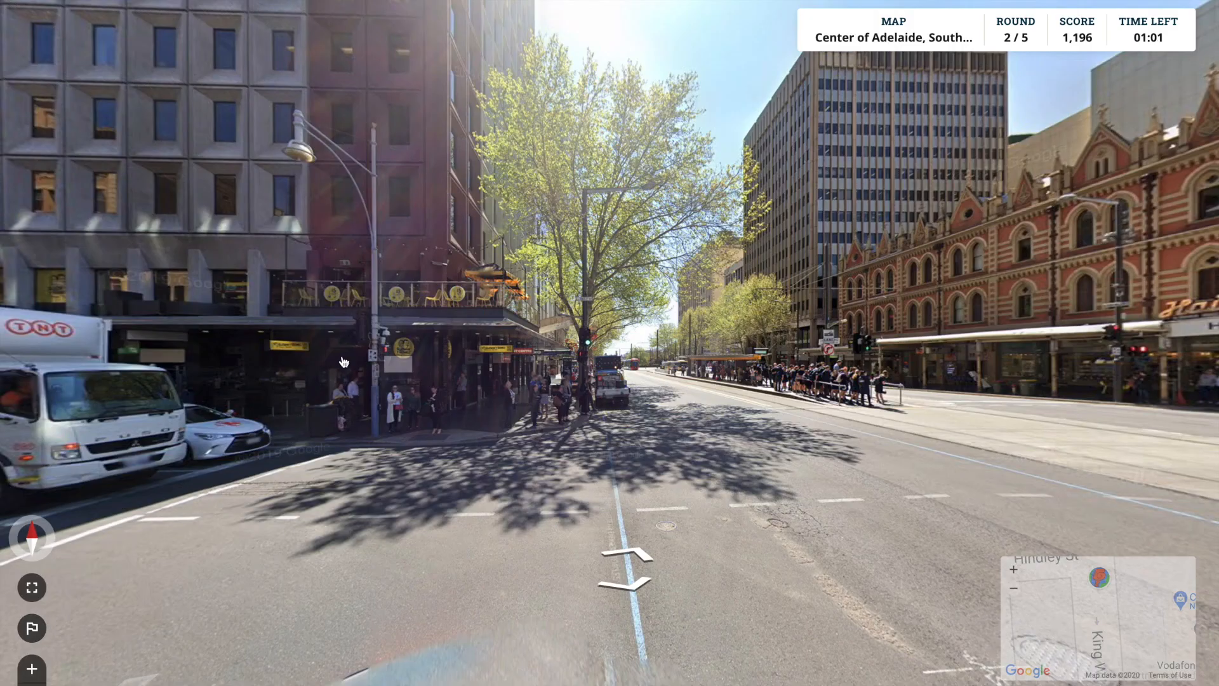
left_click_drag(374, 351, 917, 346)
left_click_drag(981, 406, 985, 410)
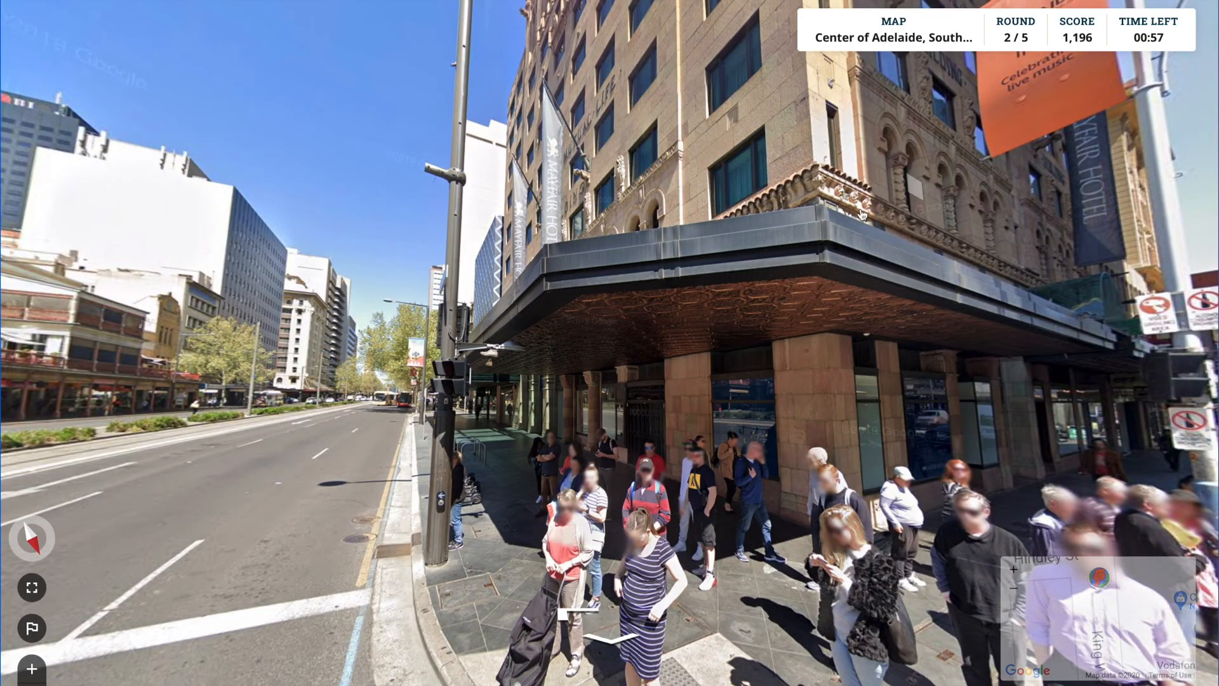
left_click_drag(862, 215, 813, 244)
Step: Place the guess on the western King William St carriageway just south of Hindley St, submit it and continue to the next round
mouse_move(1039, 581)
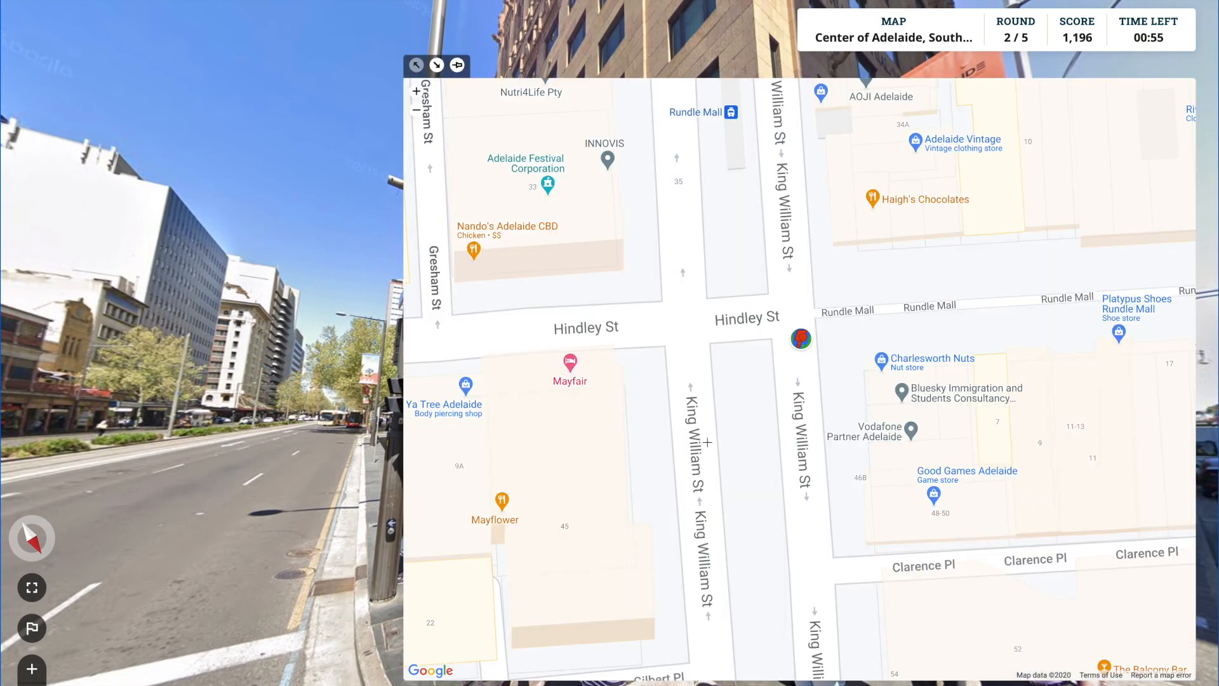
left_click(657, 354)
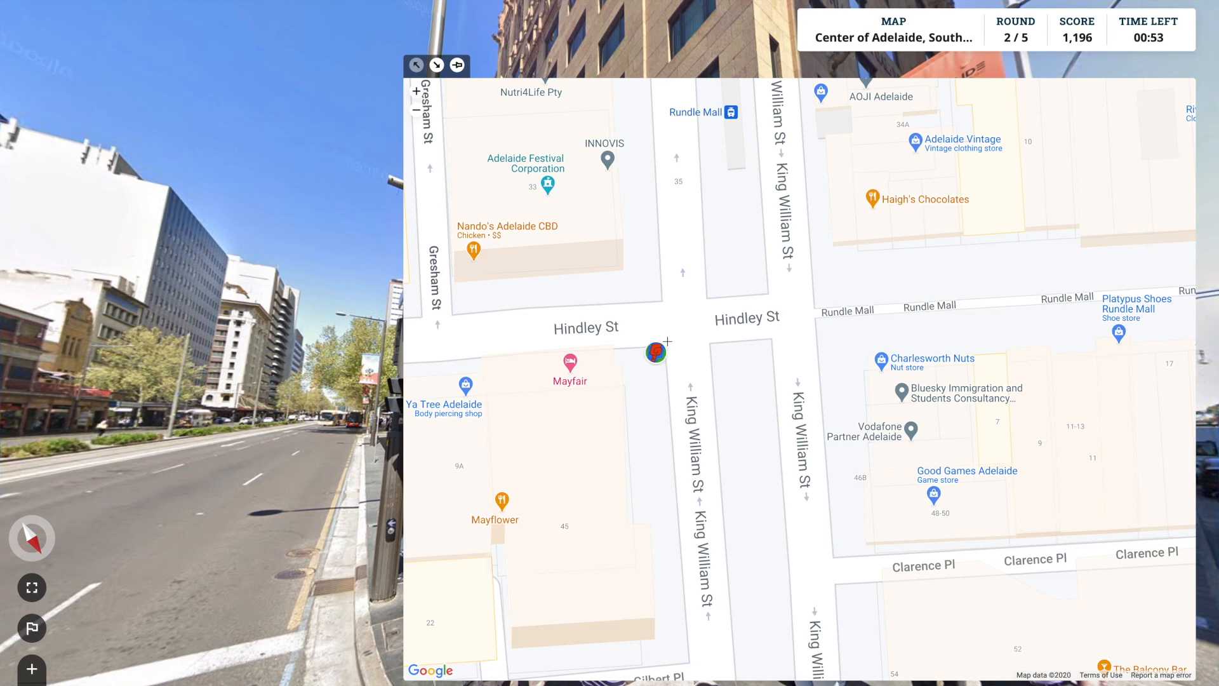
left_click(664, 346)
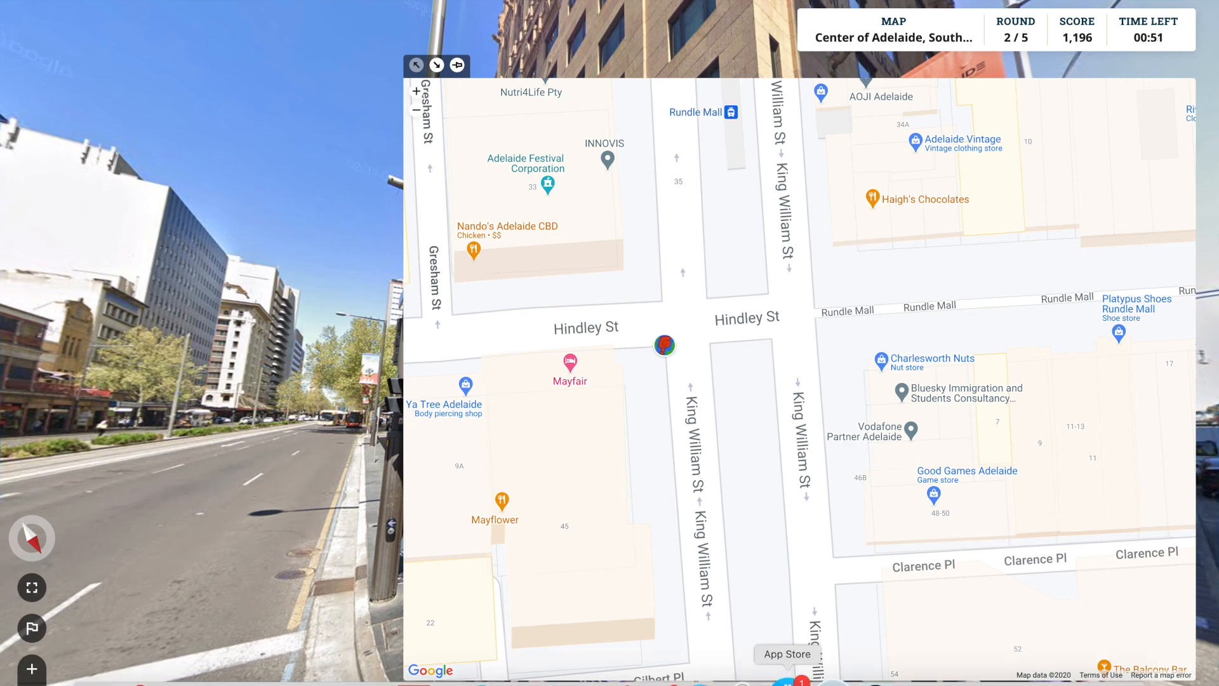
left_click(781, 684)
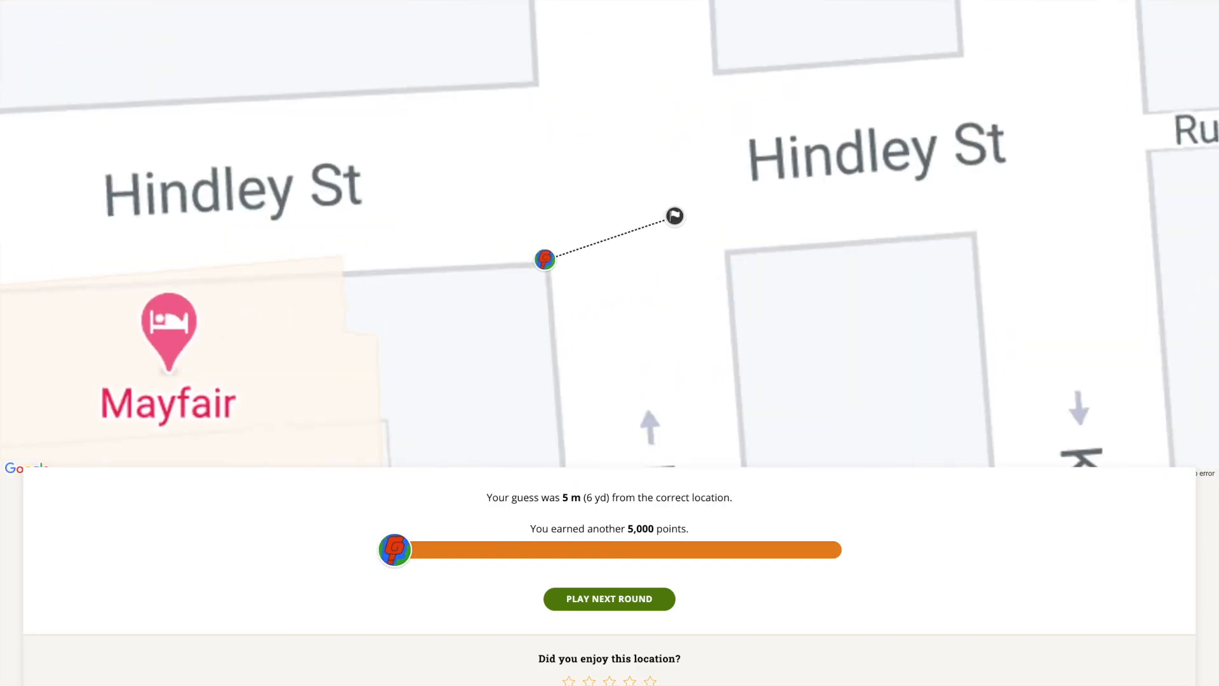
left_click(600, 597)
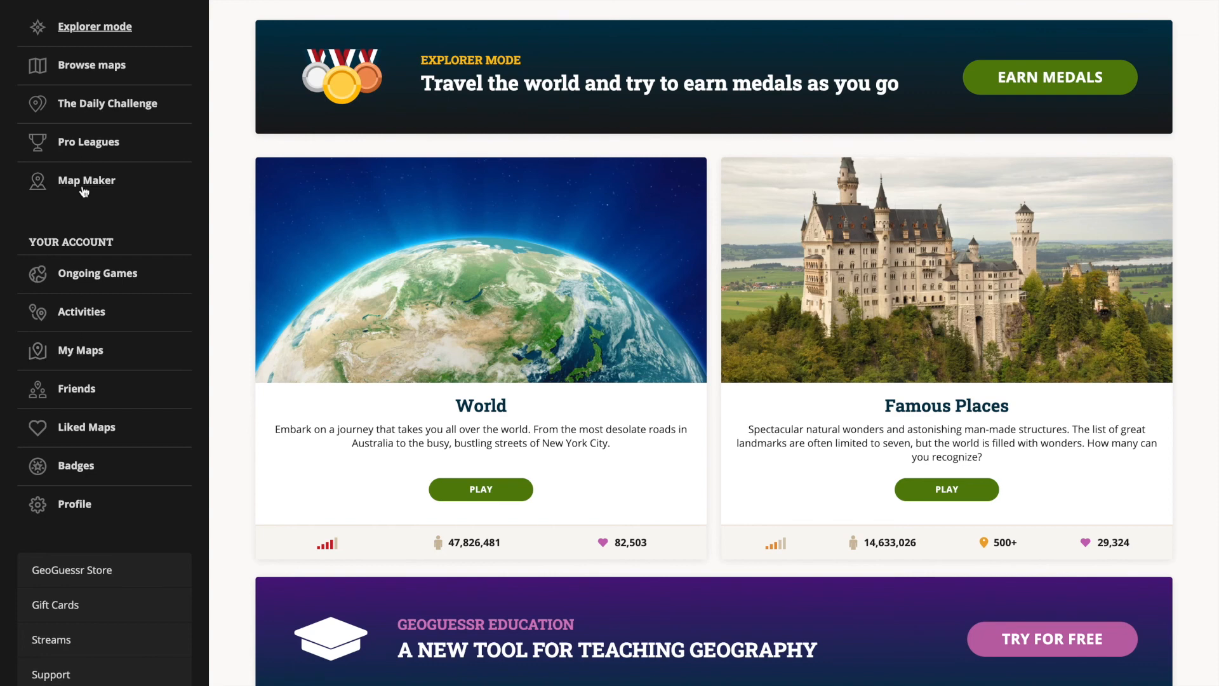
Step: View the account's own maps, then browse the official and popular maps offered on GeoGuessr
left_click(81, 352)
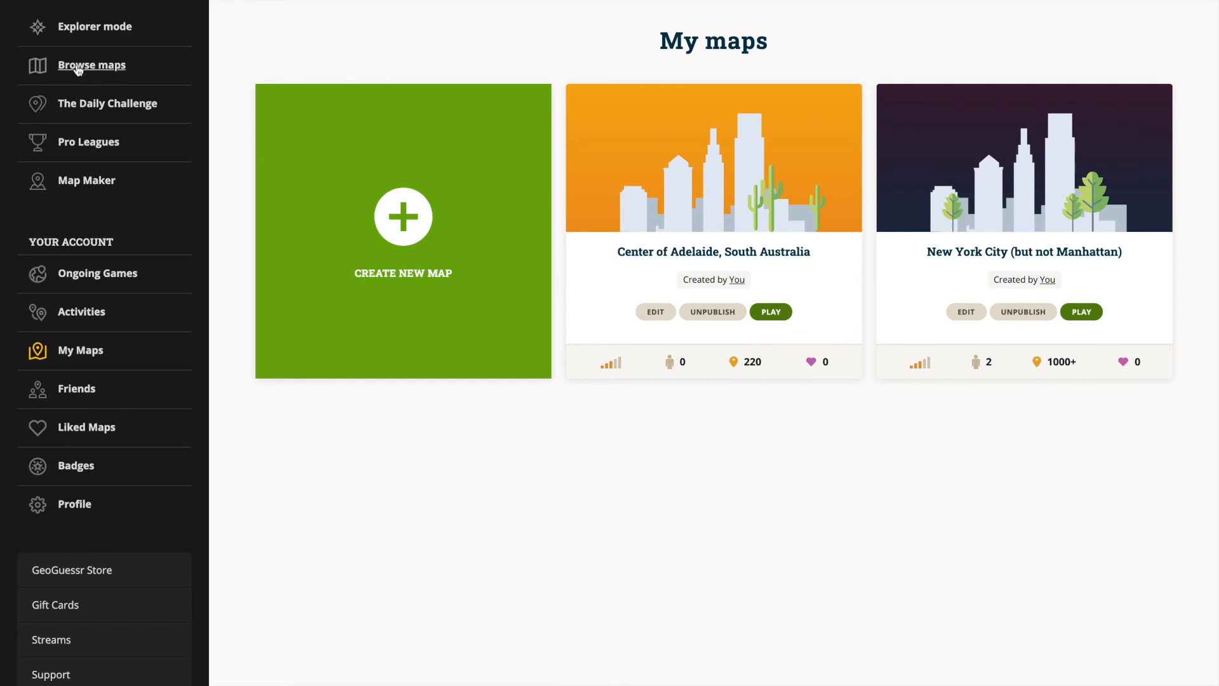
left_click(96, 66)
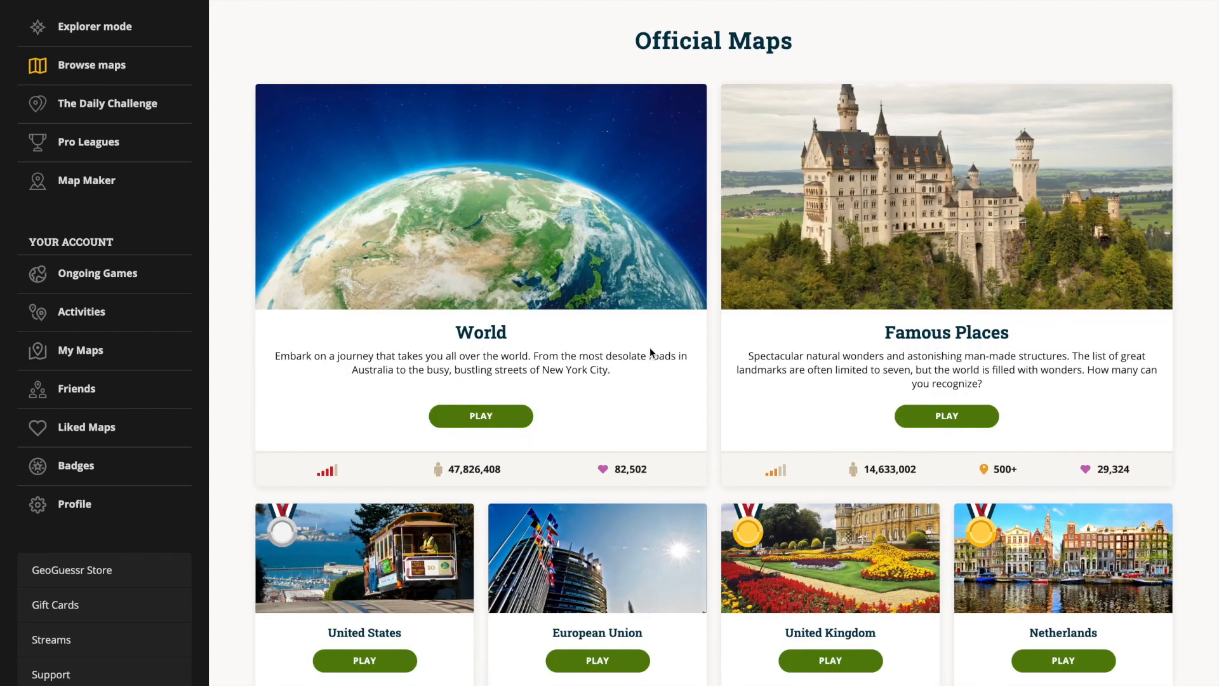
scroll(650, 348, "down", 5)
scroll(649, 348, "down", 1)
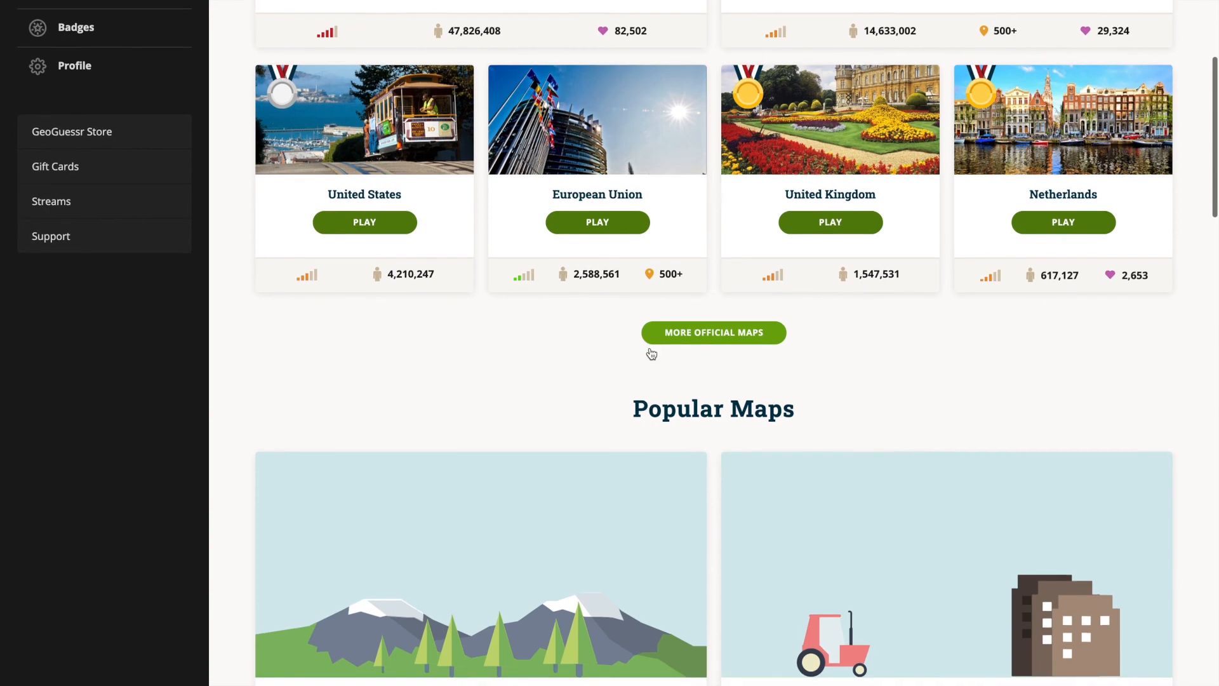
scroll(650, 348, "down", 6)
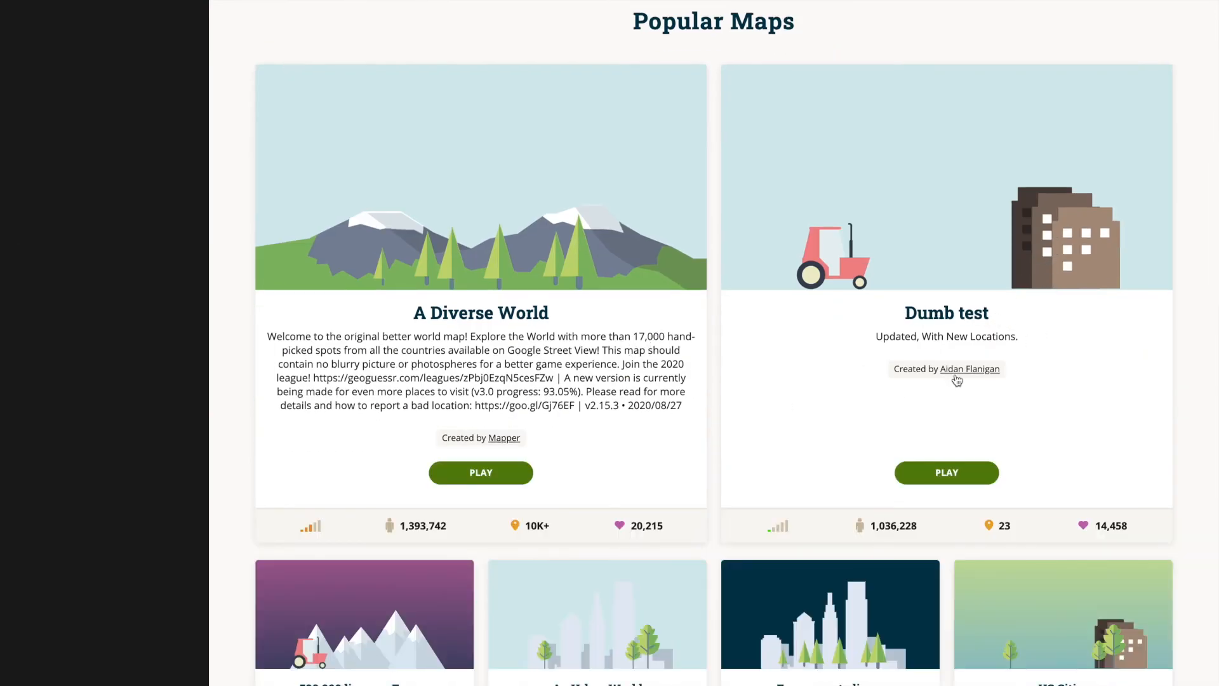
scroll(875, 372, "down", 6)
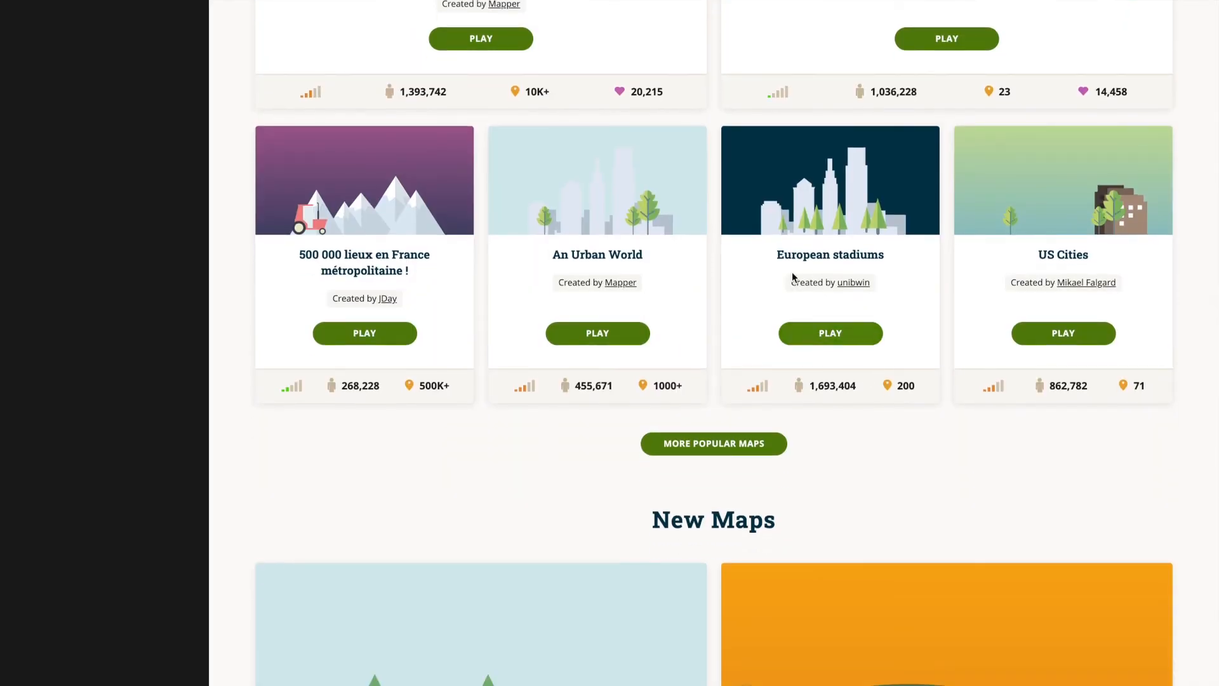
Step: Examine the creator credit on the European stadiums map and go back to the official maps
triple_click(836, 283)
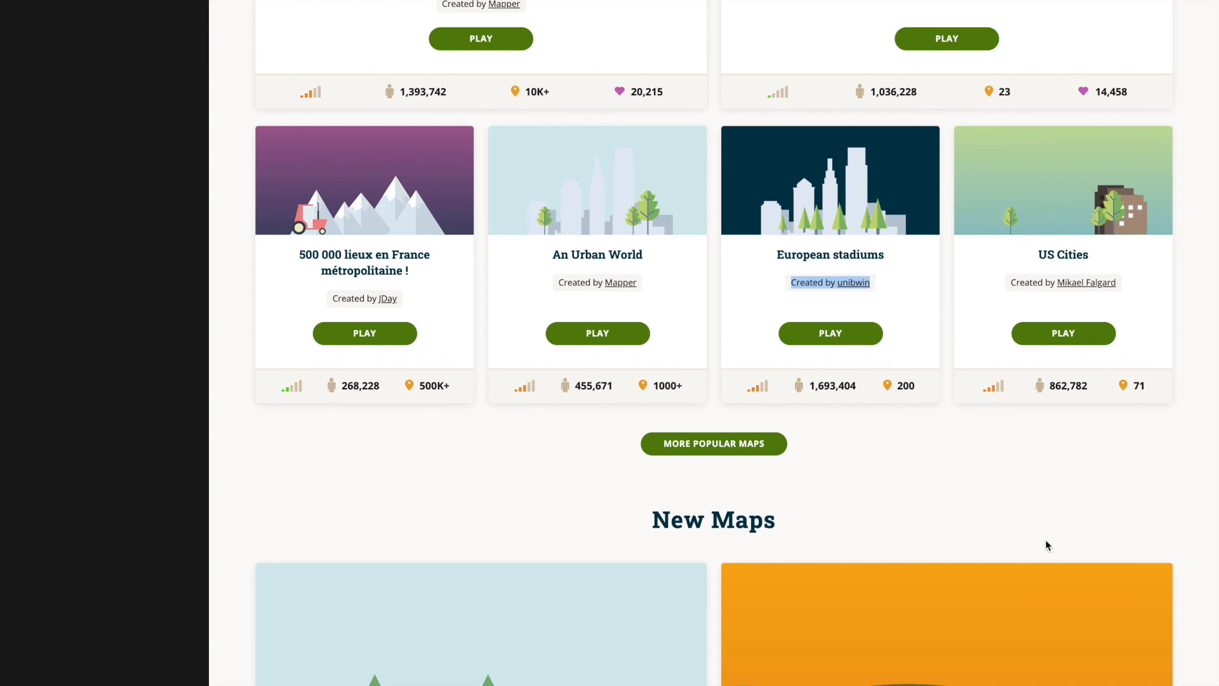
left_click(1027, 490)
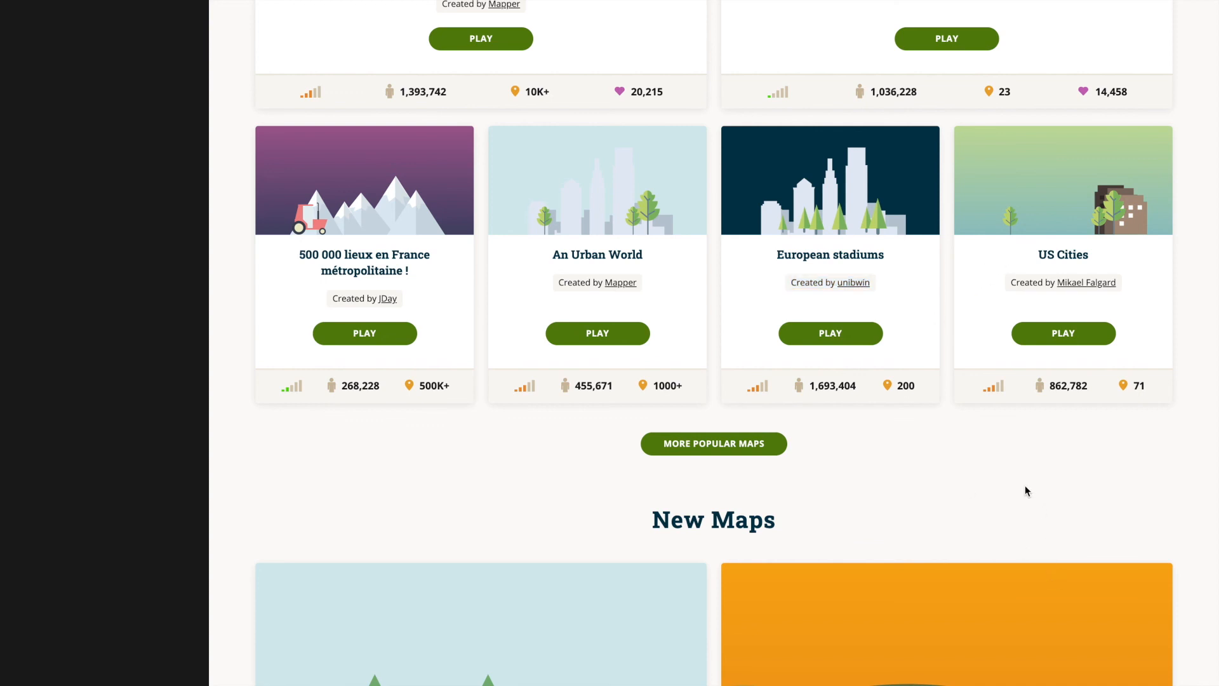
scroll(1026, 485, "up", 1)
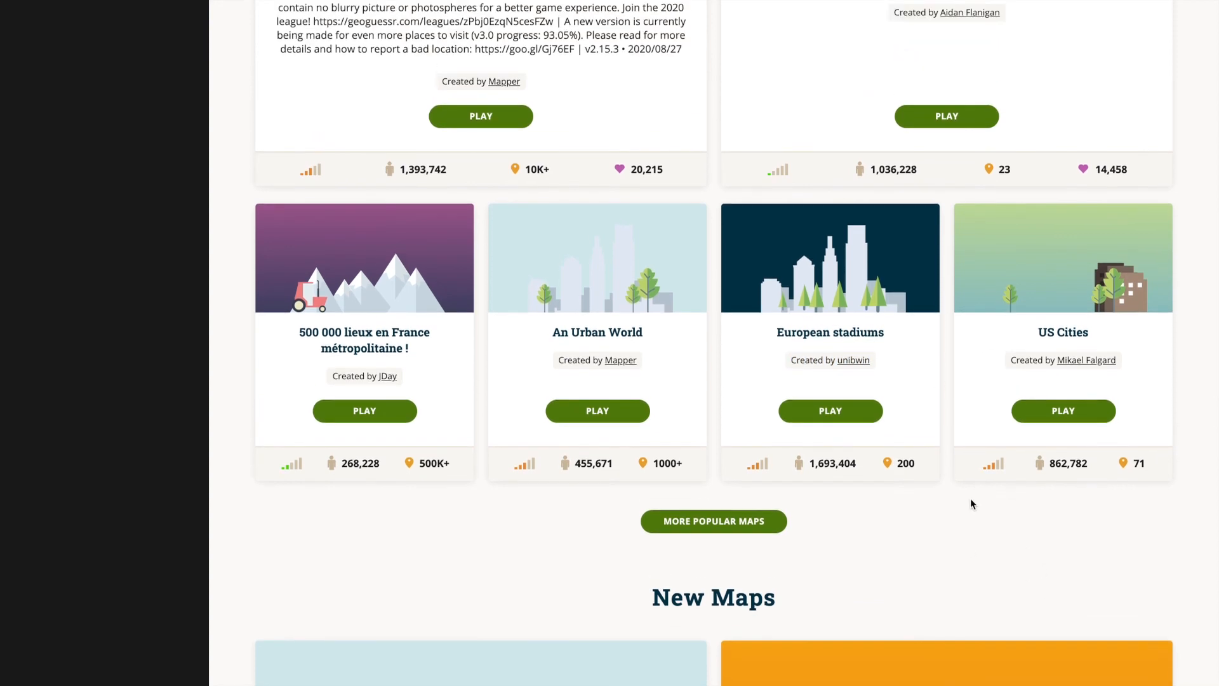
scroll(951, 535, "up", 8)
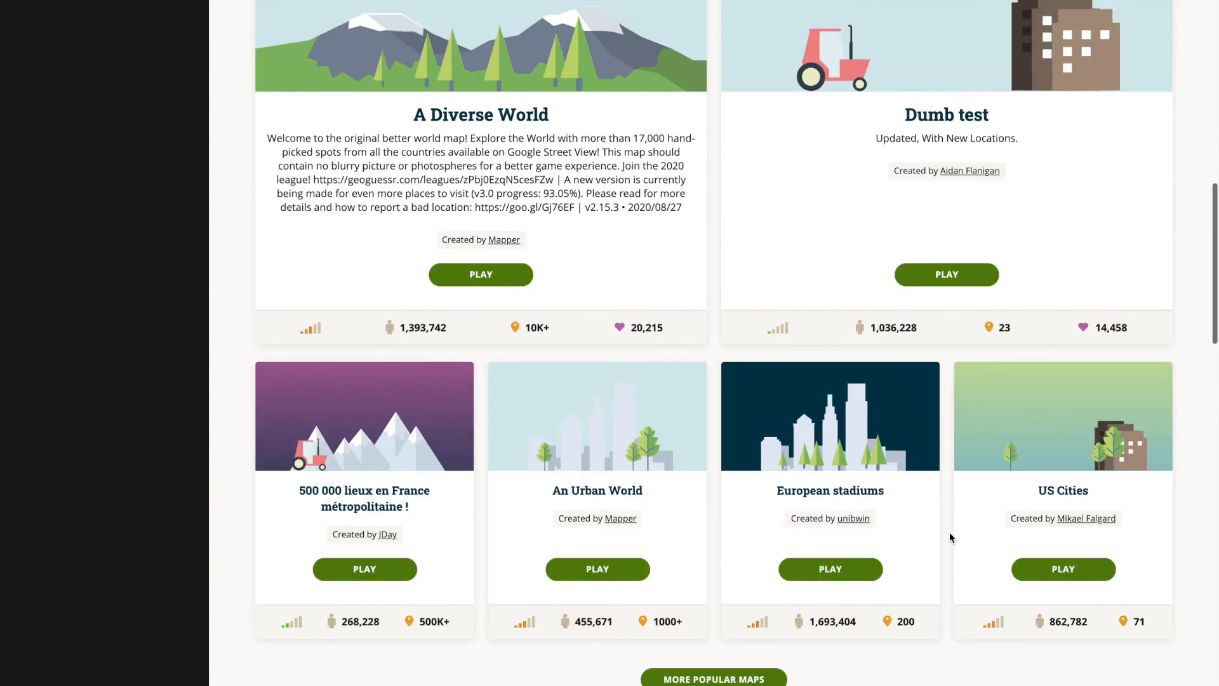
scroll(949, 537, "up", 9)
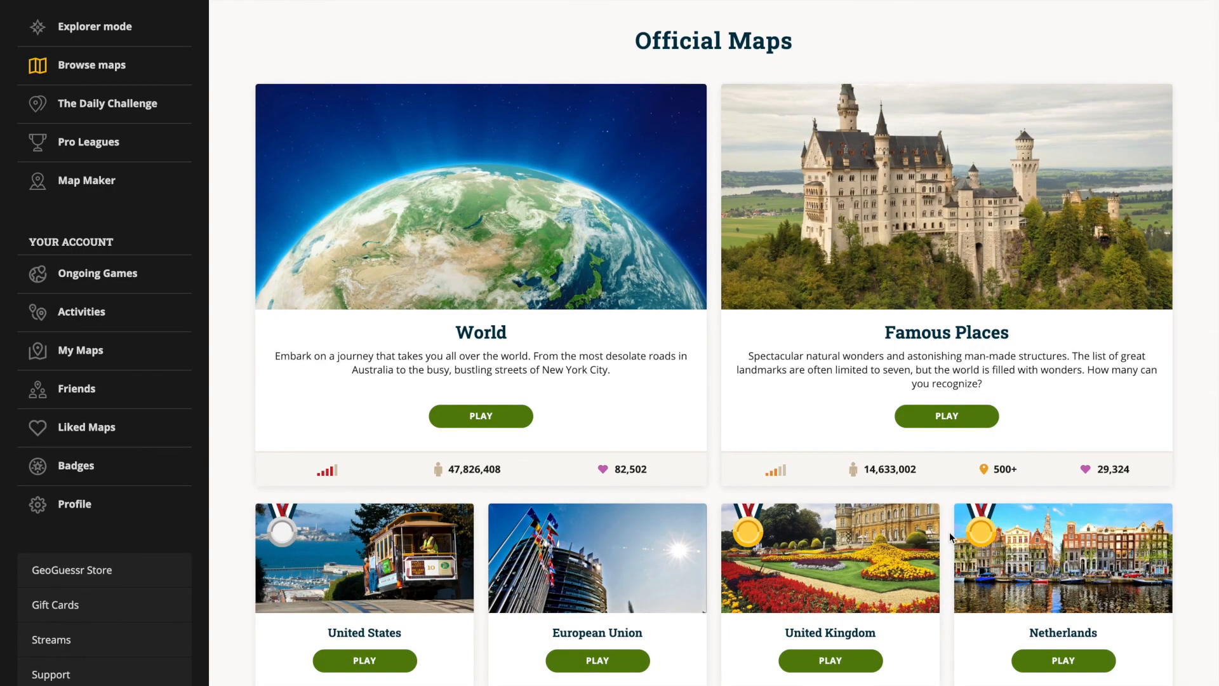